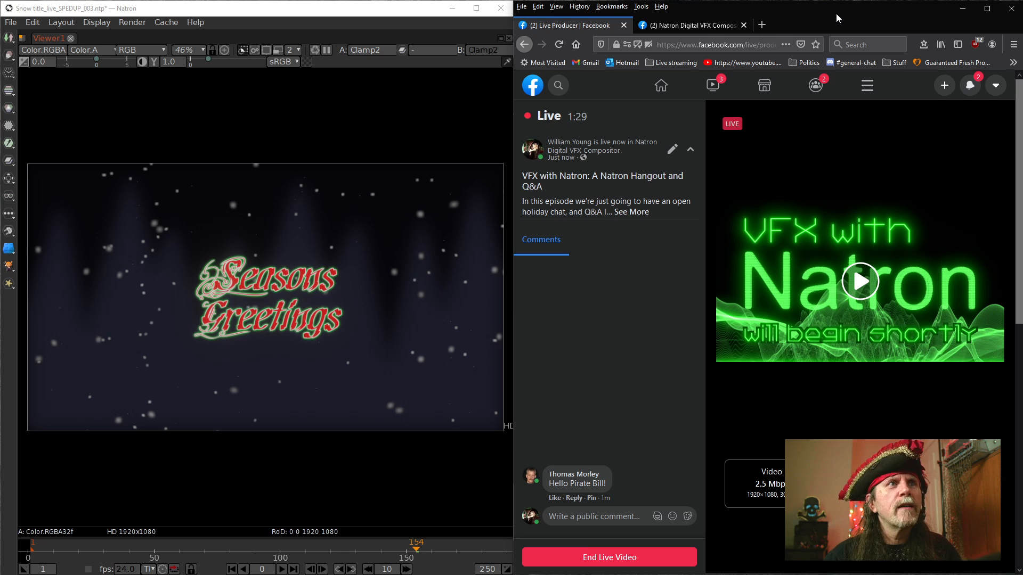
Post the public comment "hello" on the live video
left_click(609, 515)
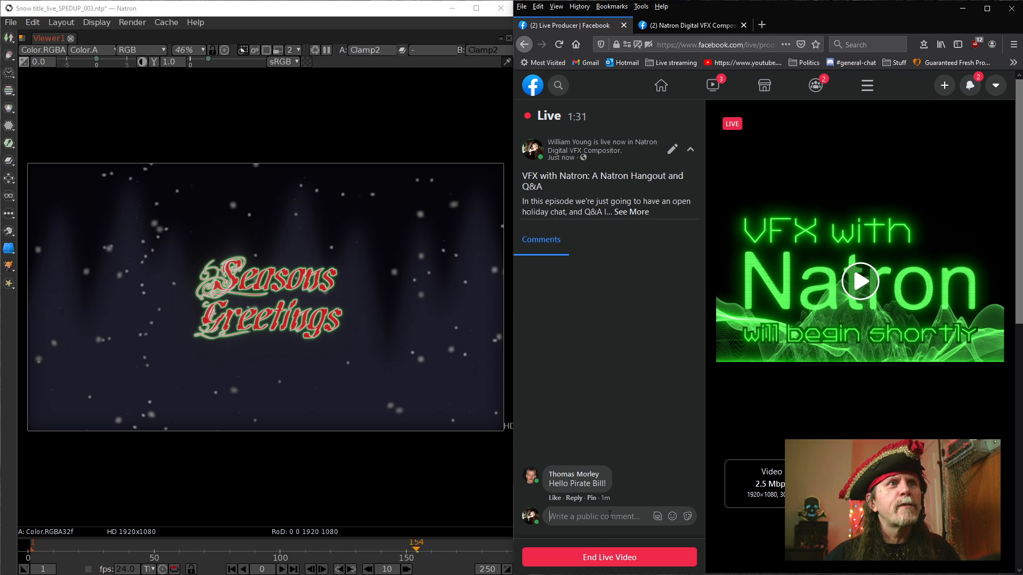
type("Hello")
key("Return")
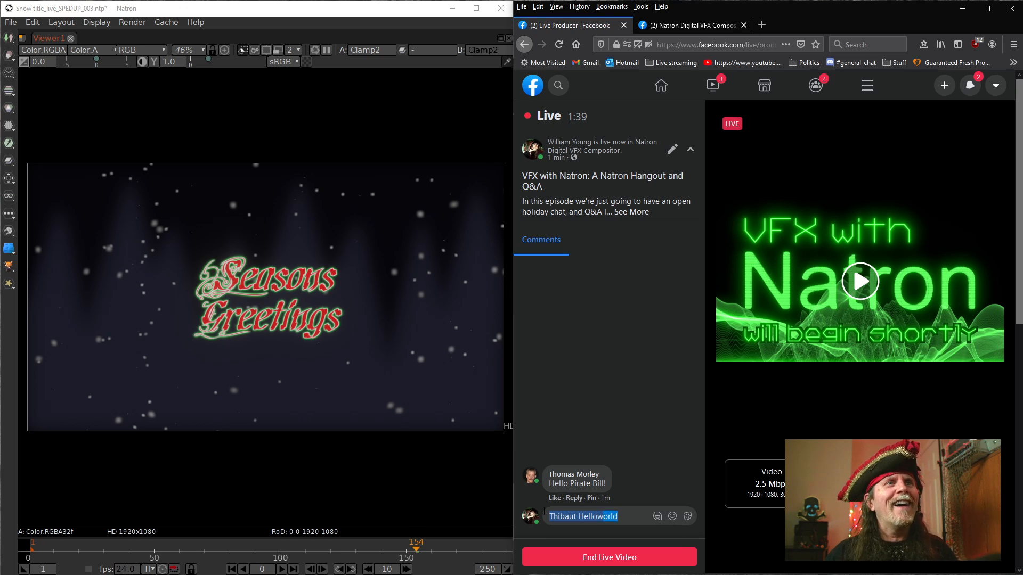
key("BackSpace")
key("BackSpace")
type("hello")
key("Return")
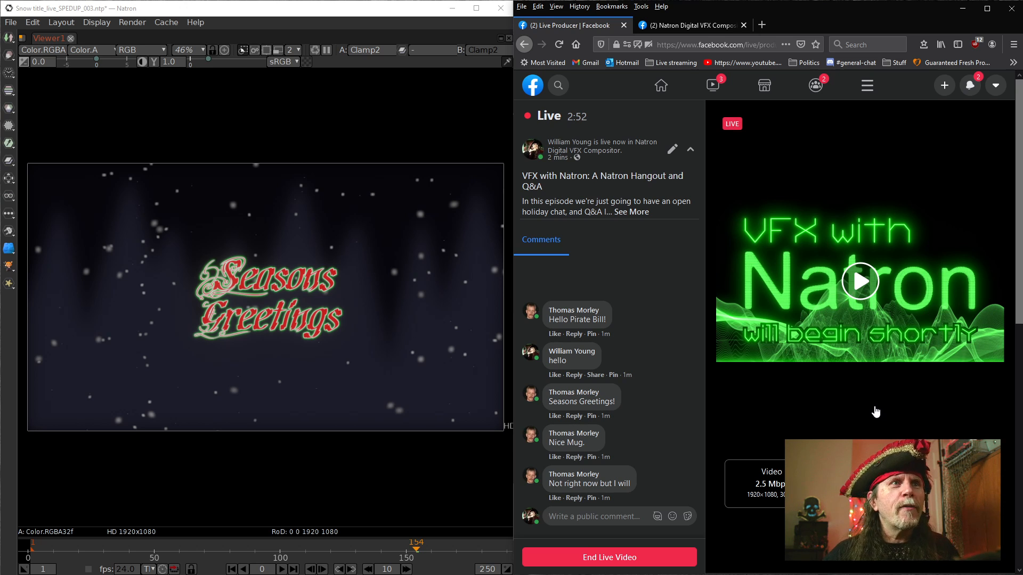
Restore Natron's full panel layout from the maximized viewer and examine the lower part of the snow title's node graph
left_click(331, 467)
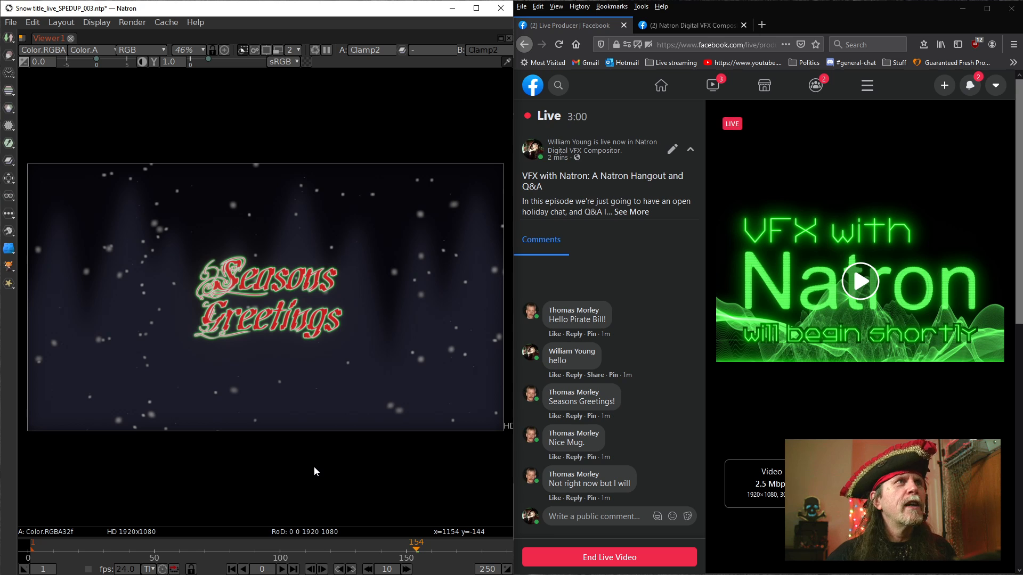
key("space")
left_click_drag(213, 417, 154, 427)
scroll(154, 427, "down", 1)
scroll(163, 428, "down", 2)
left_click_drag(252, 429, 96, 501)
left_click_drag(307, 424, 193, 534)
left_click_drag(268, 402, 273, 369)
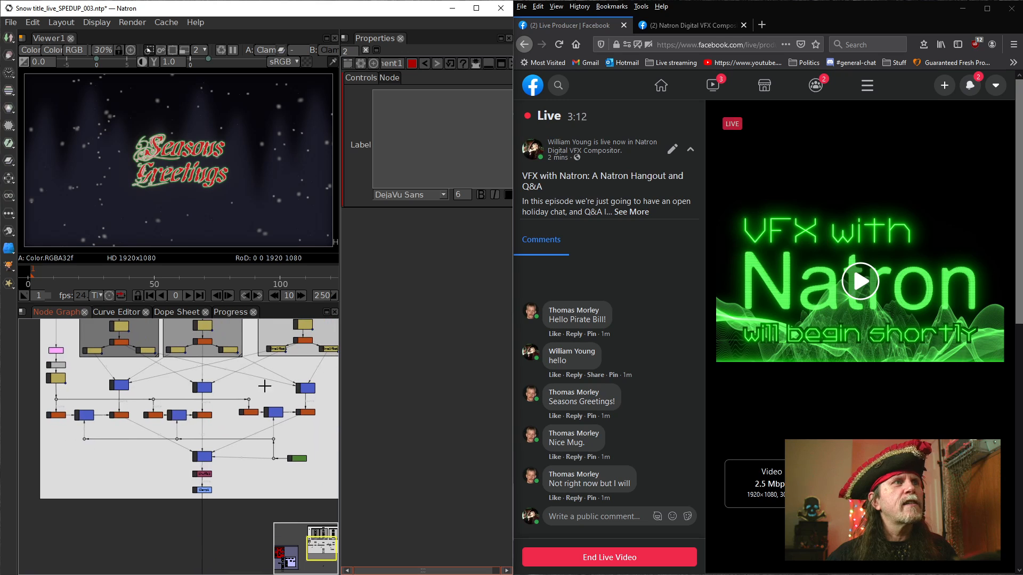
left_click_drag(73, 453, 128, 440)
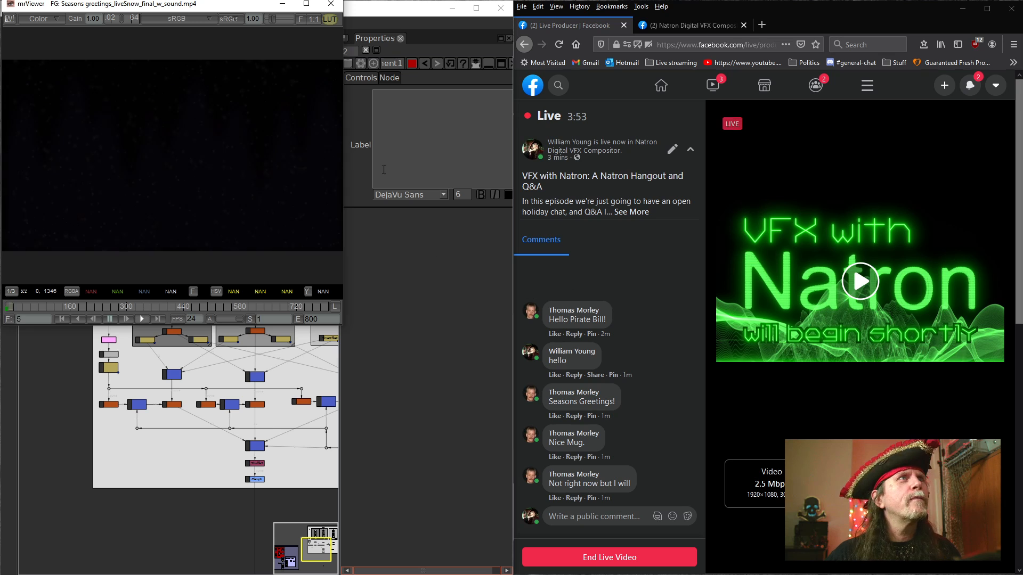
Watch Seasons greetings_liveSnow_final_w_sound.mp4 at 1/2 zoom in an enlarged mrViewer window and close the player
left_click_drag(194, 9, 248, 39)
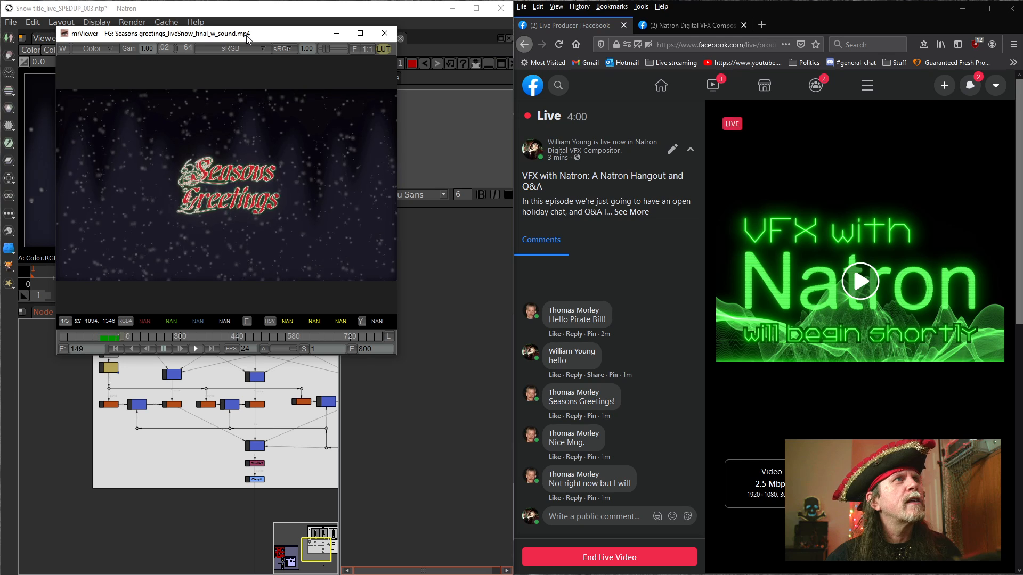
left_click(64, 323)
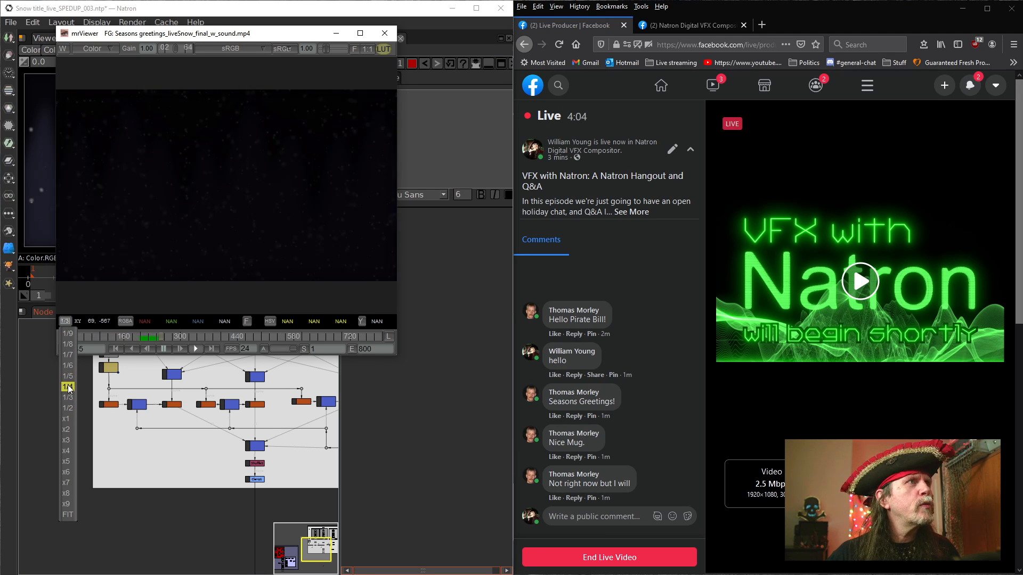
left_click(67, 407)
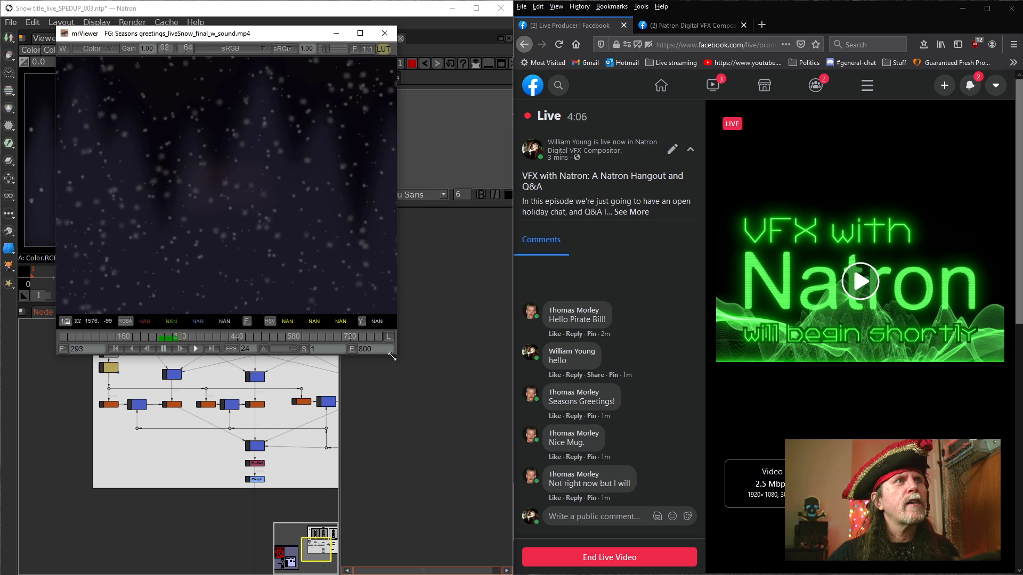
left_click_drag(391, 357, 810, 510)
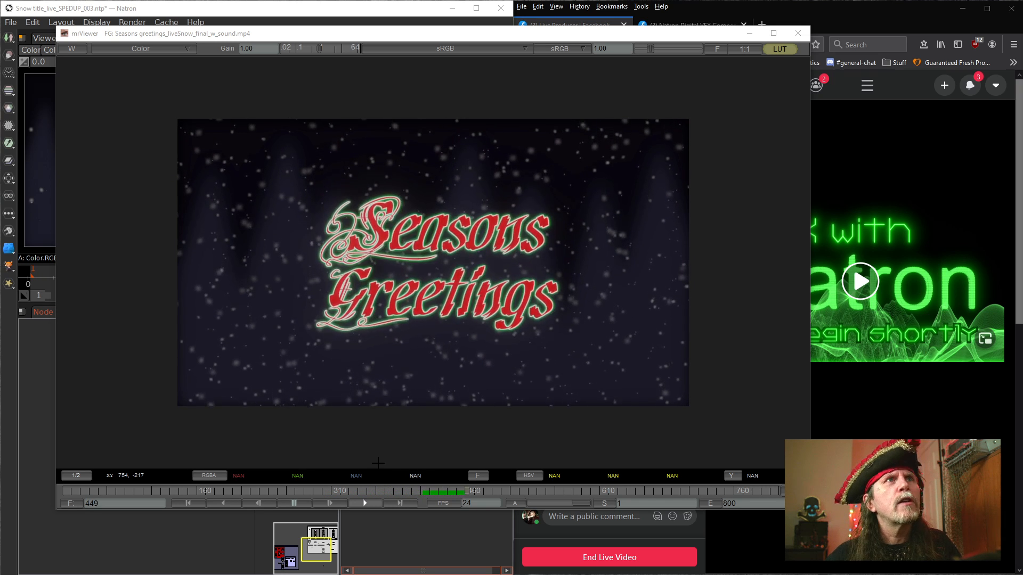
left_click(797, 34)
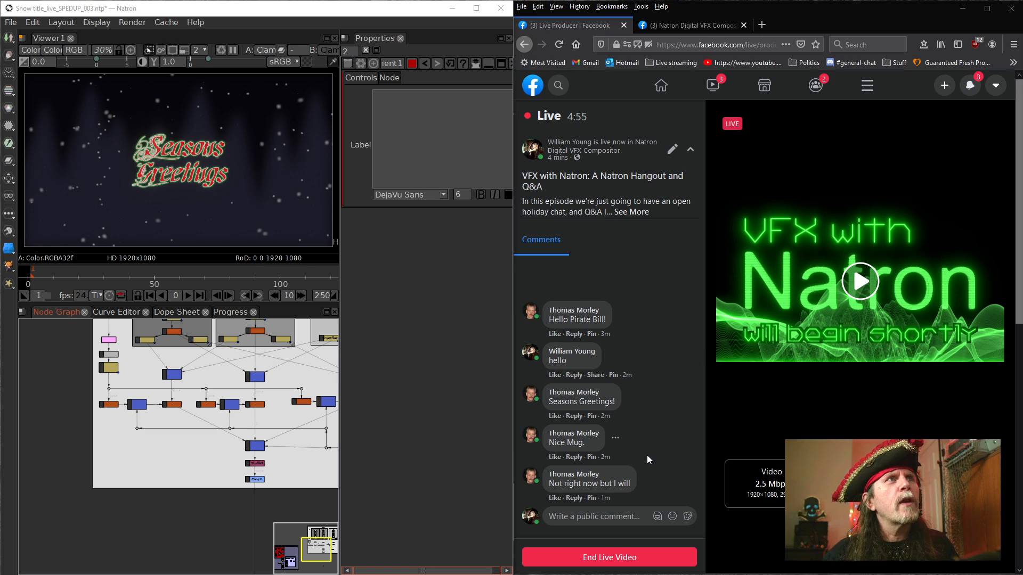
Create a new empty Natron project and restore its window from full-screen size
left_click(454, 437)
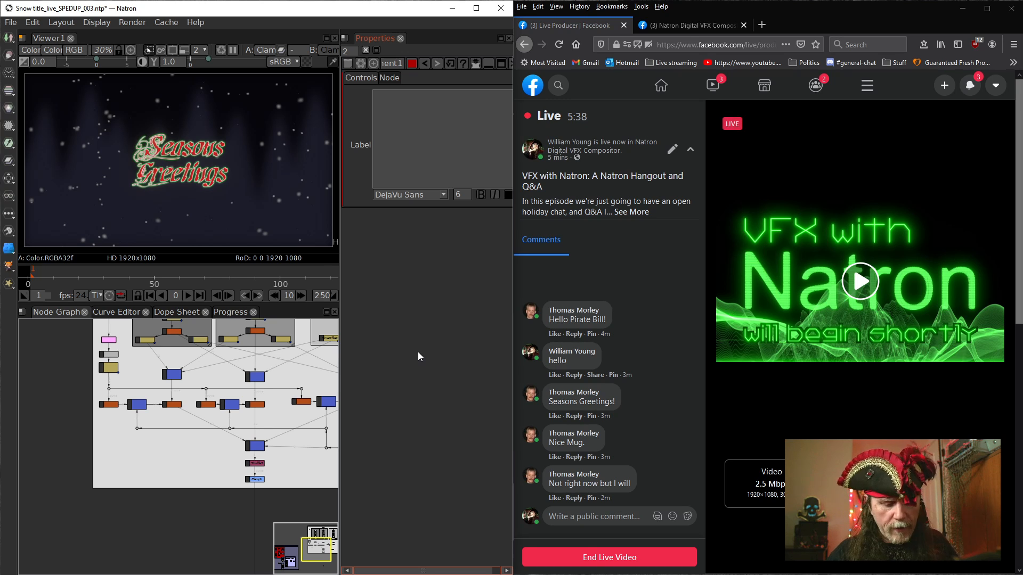
key("ctrl+n")
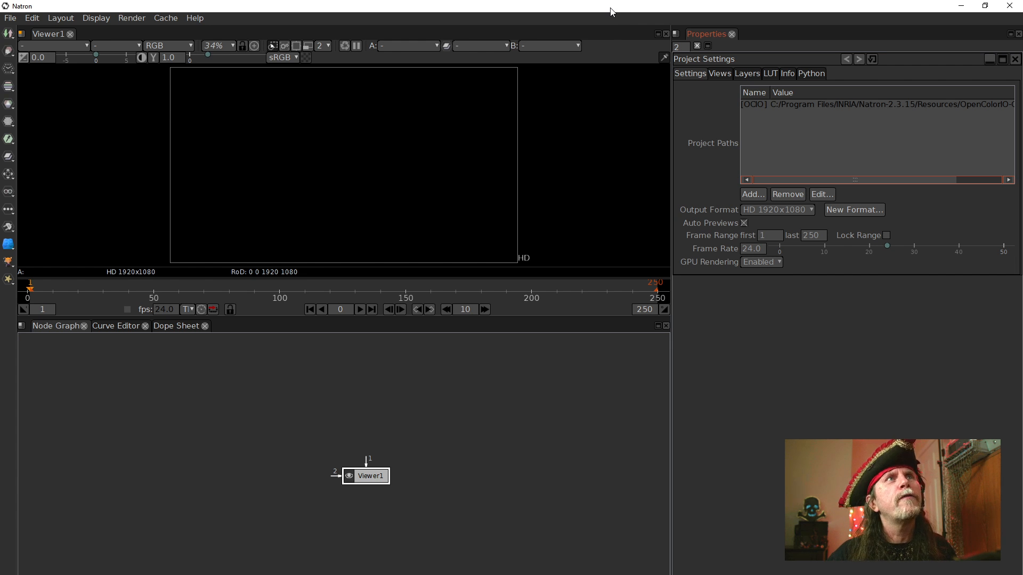
right_click(612, 11)
left_click(627, 16)
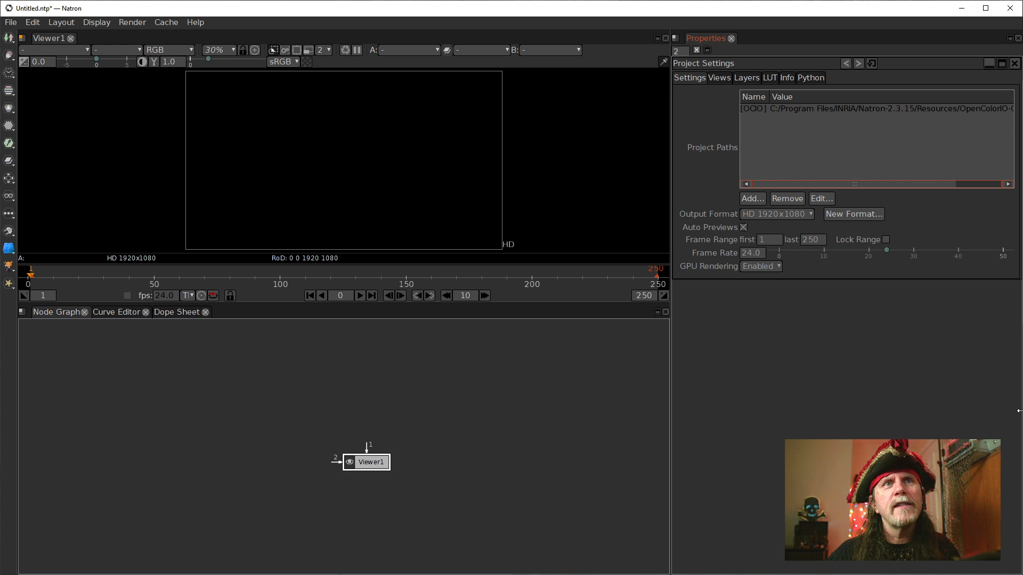
Shift the browser window partly off screen and resize the Untitled project window to reach its edge
left_click_drag(1019, 411, 465, 418)
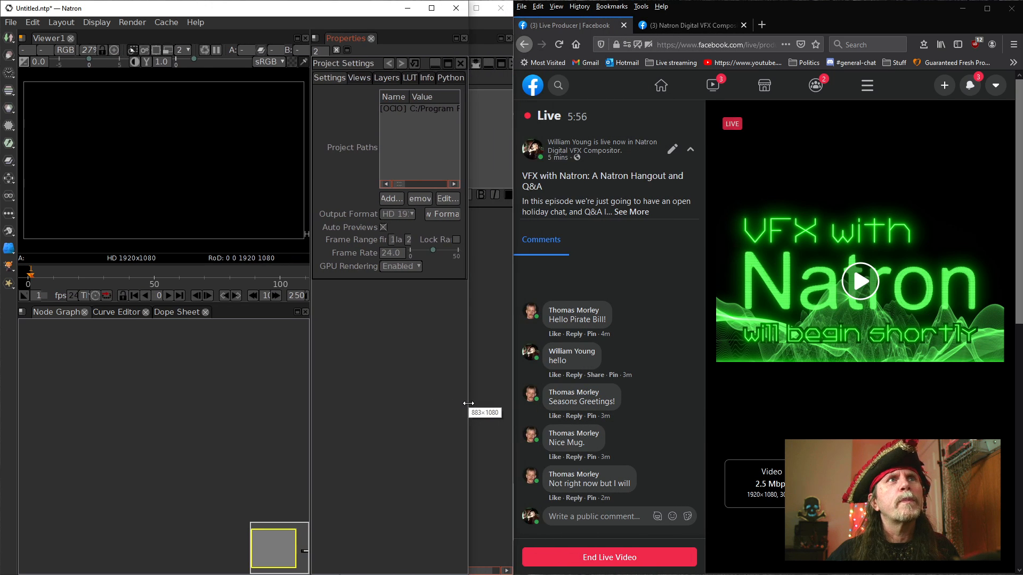
left_click_drag(838, 15, 1022, 14)
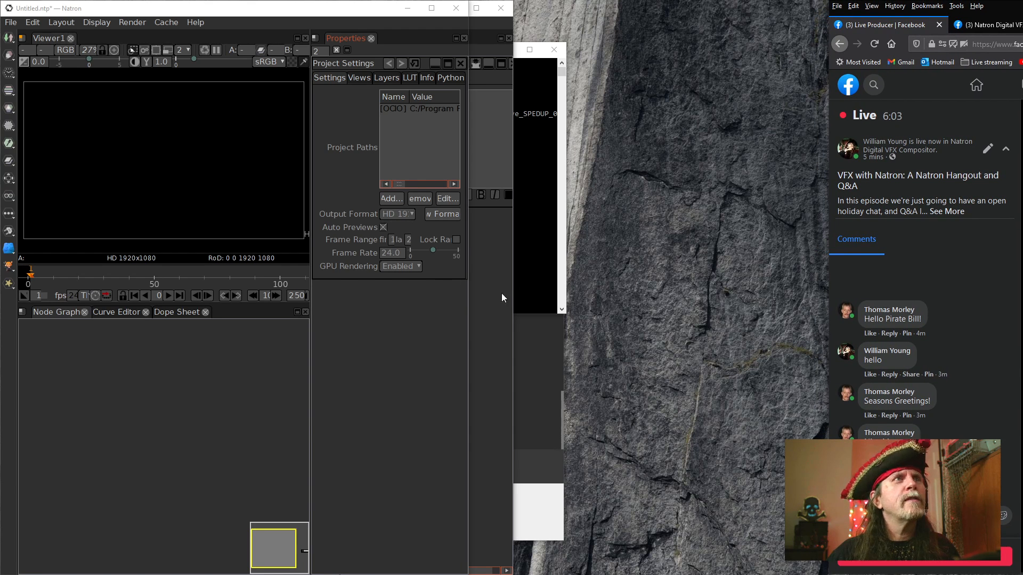
left_click_drag(468, 314, 829, 329)
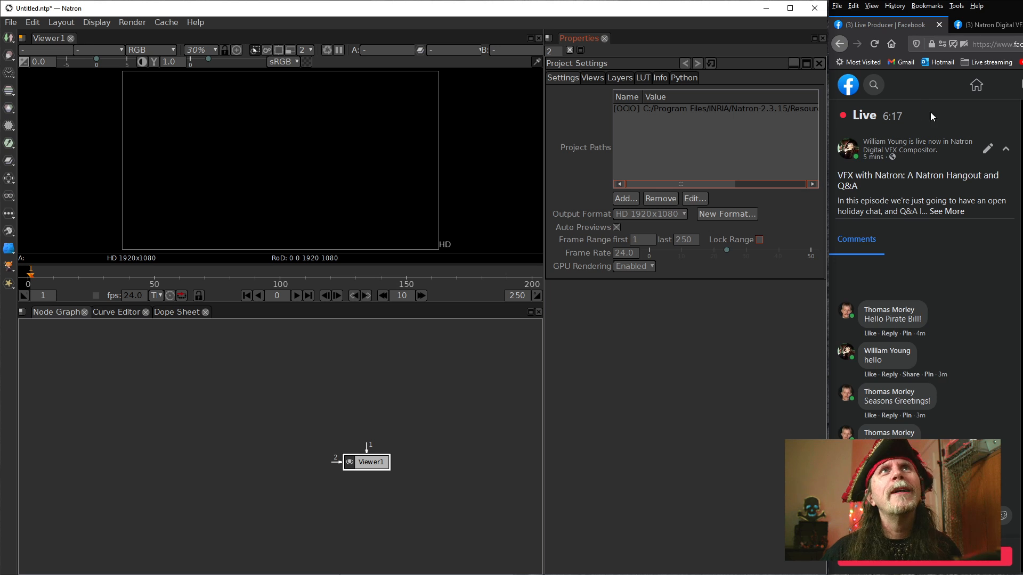
Collapse the live video's description and shorten the browser window so the comments and comment box fit in it
mouse_move(985, 1)
left_mouse_down()
mouse_move(986, 88)
mouse_move(986, 0)
left_mouse_up()
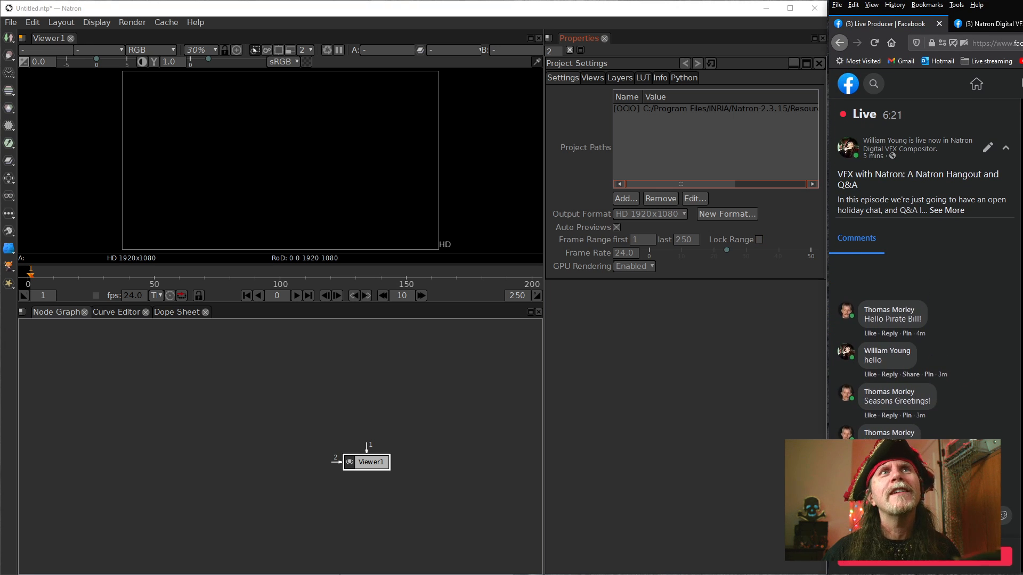
left_click(1005, 154)
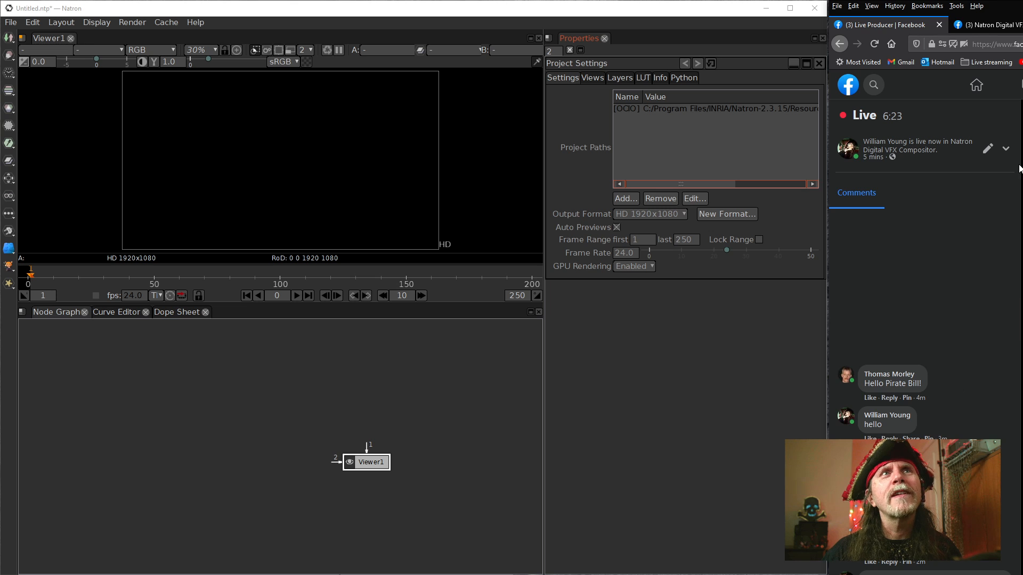
mouse_move(1012, 5)
left_mouse_down()
mouse_move(1012, 30)
mouse_move(1012, 4)
left_mouse_up()
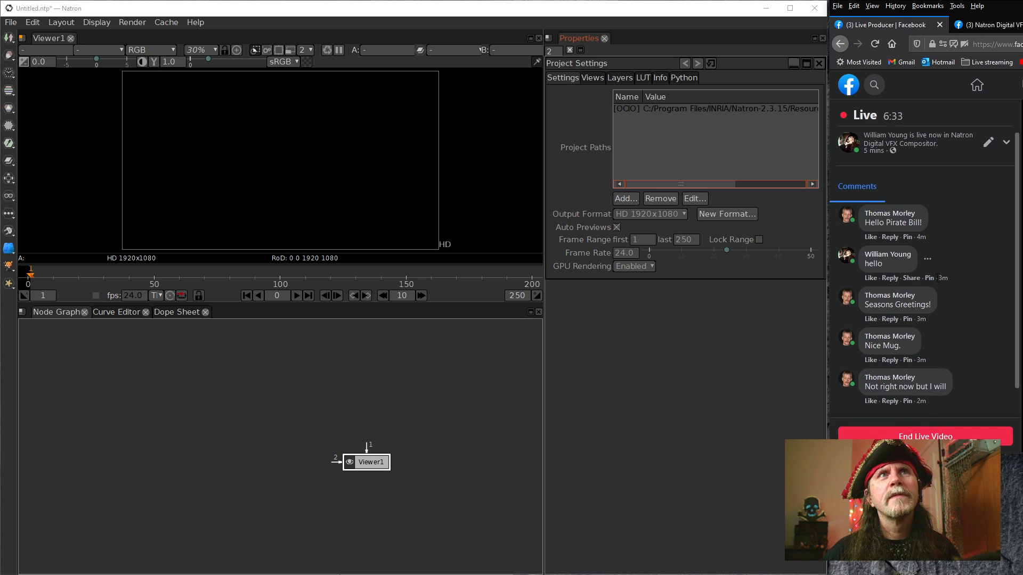
scroll(938, 382, "down", 1)
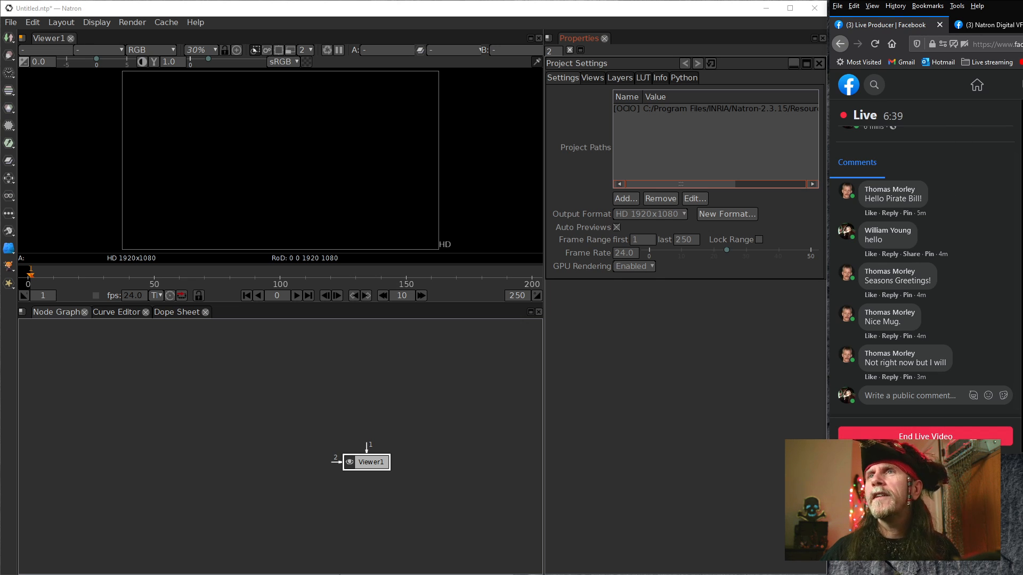
left_click_drag(916, 454, 916, 469)
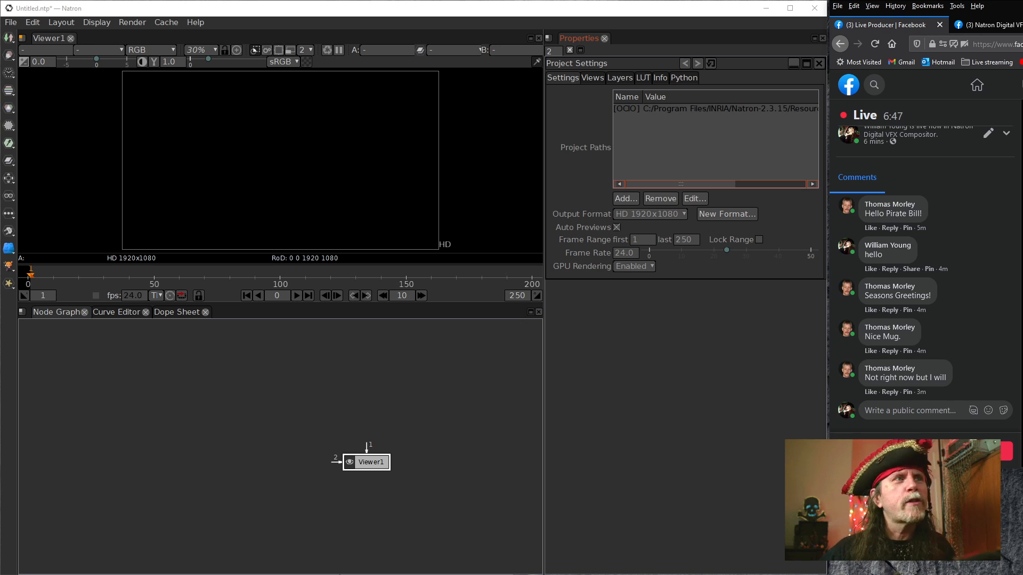
left_click_drag(337, 384, 262, 411)
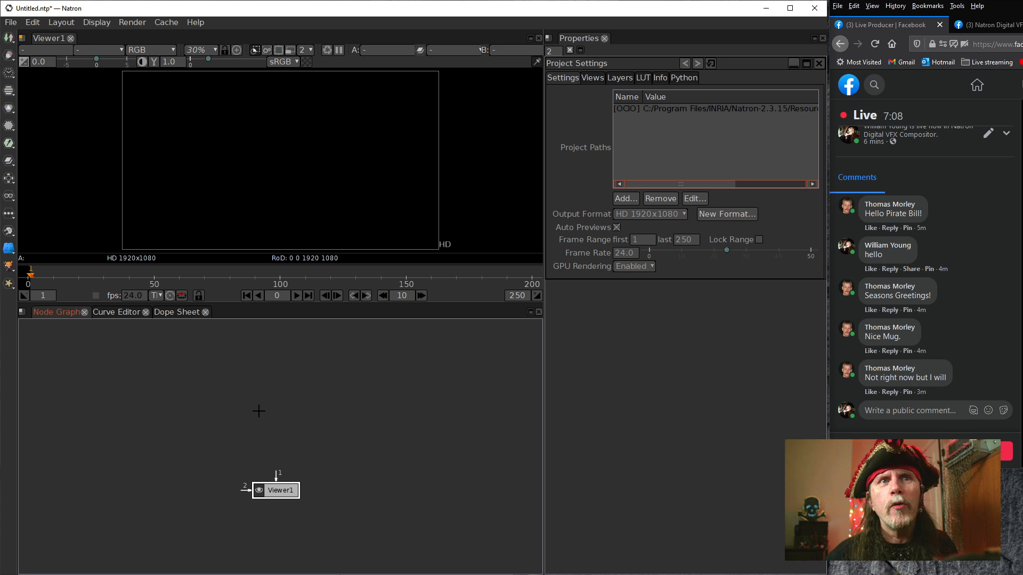
left_click(258, 398)
left_click_drag(286, 411, 273, 433)
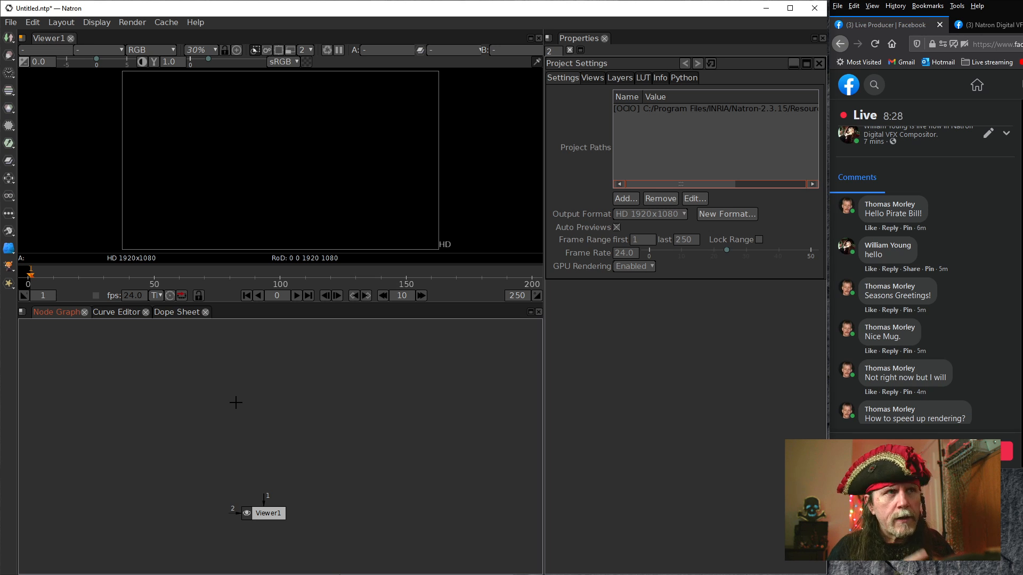
key("Tab")
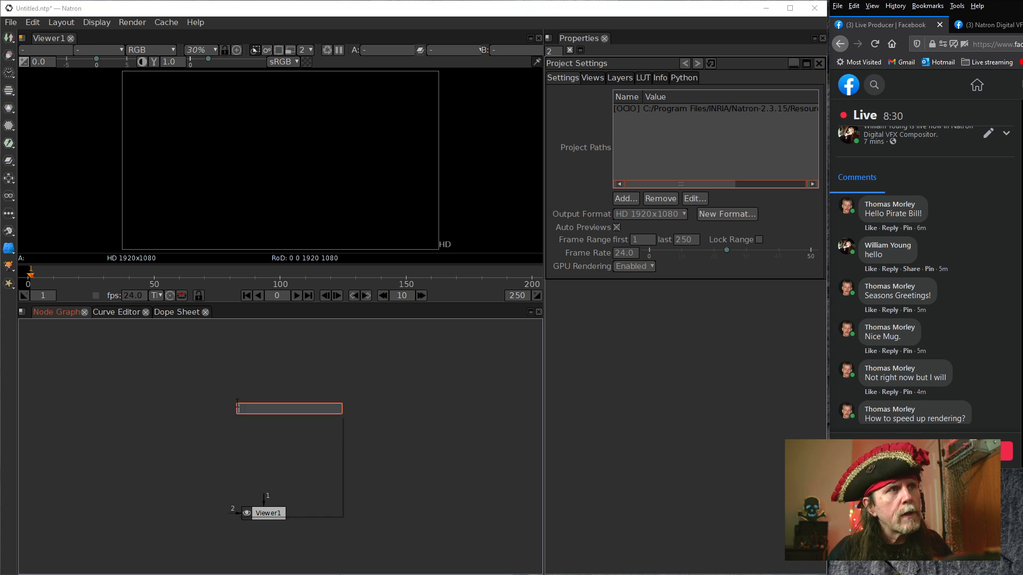
type("senoi")
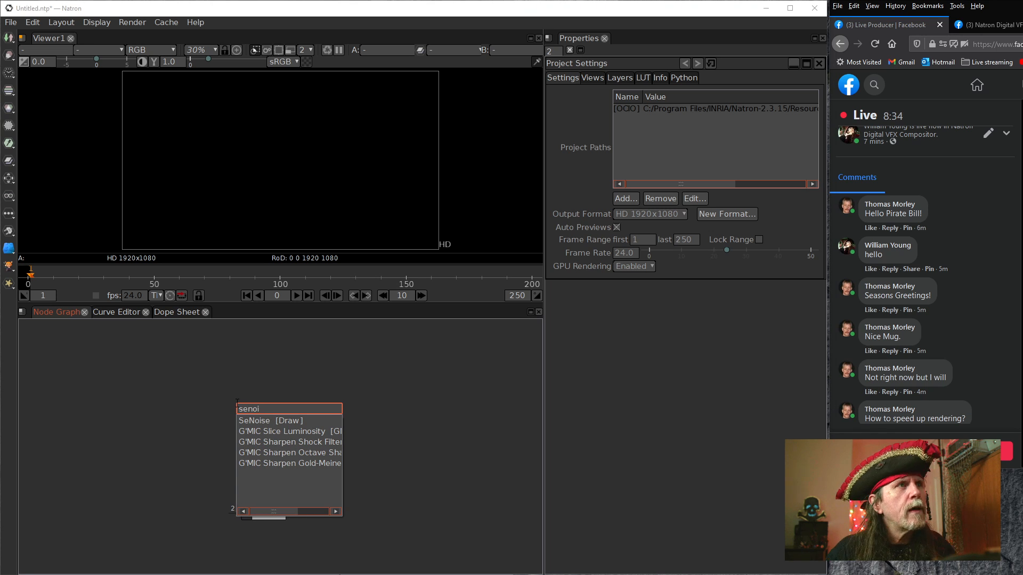
left_click(285, 420)
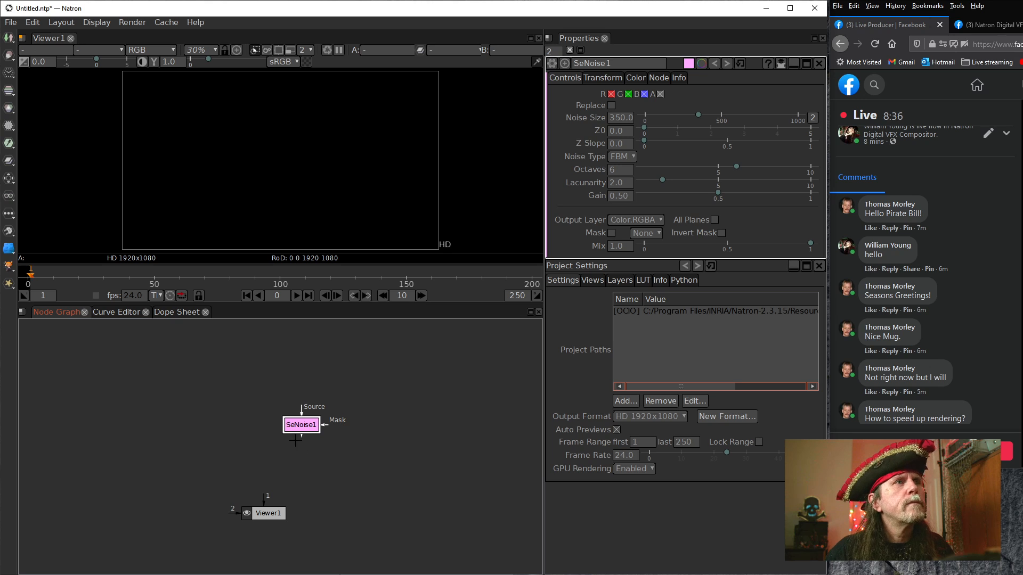
left_click_drag(265, 500, 262, 421)
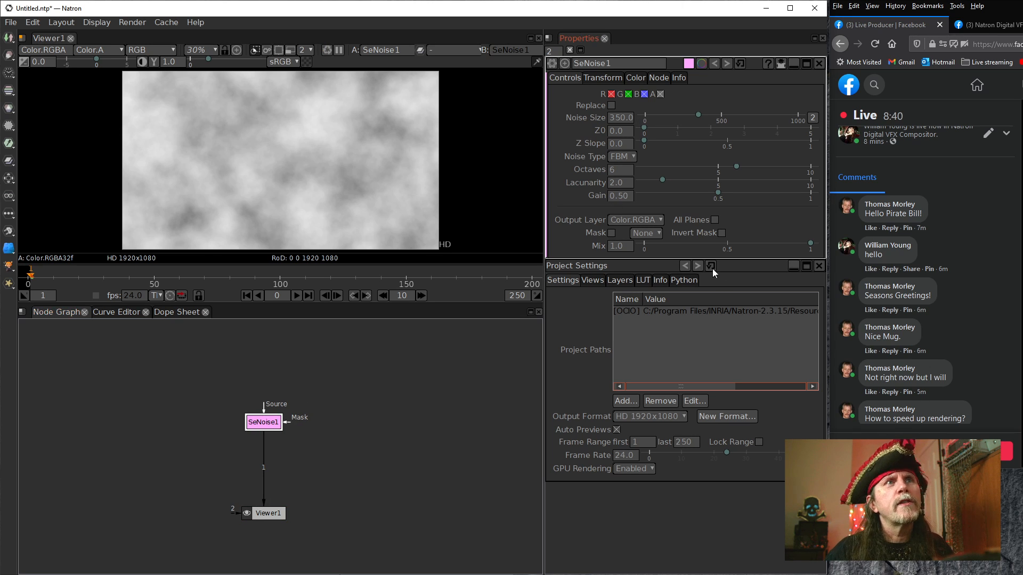
key("Delete")
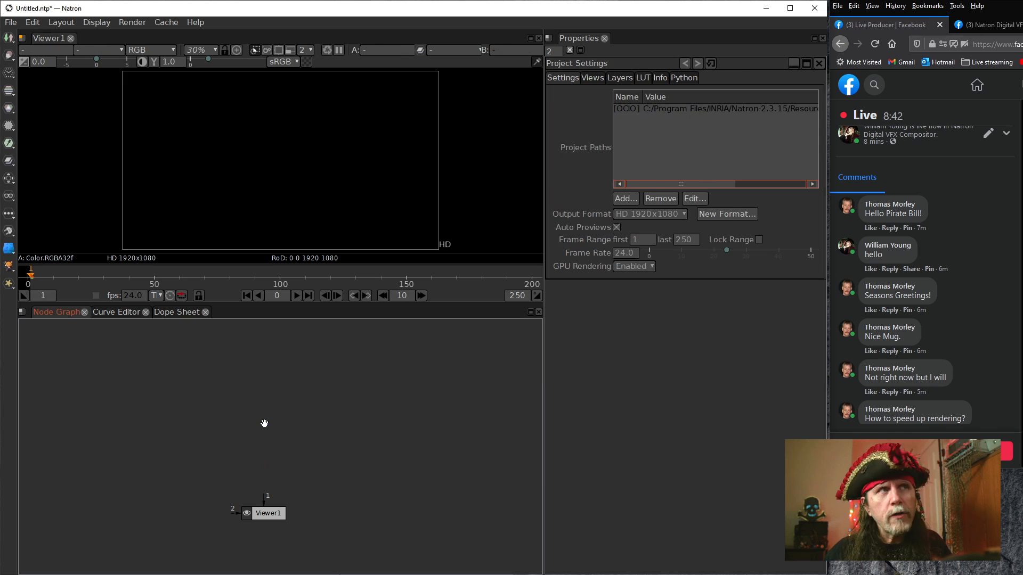
Add a SeGrain node to the node graph and connect it to input 1 of Viewer1
right_click(262, 422)
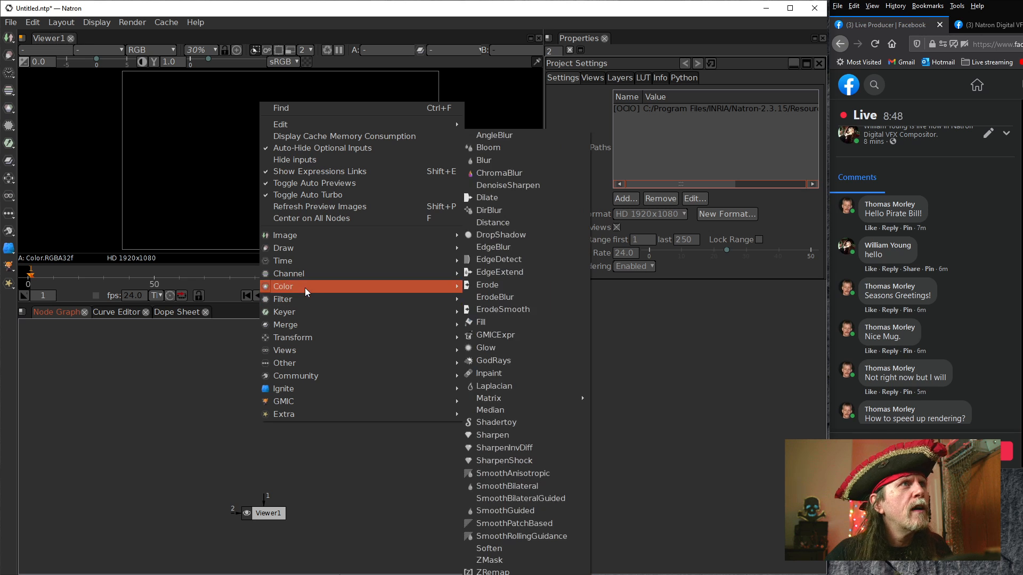
mouse_move(301, 298)
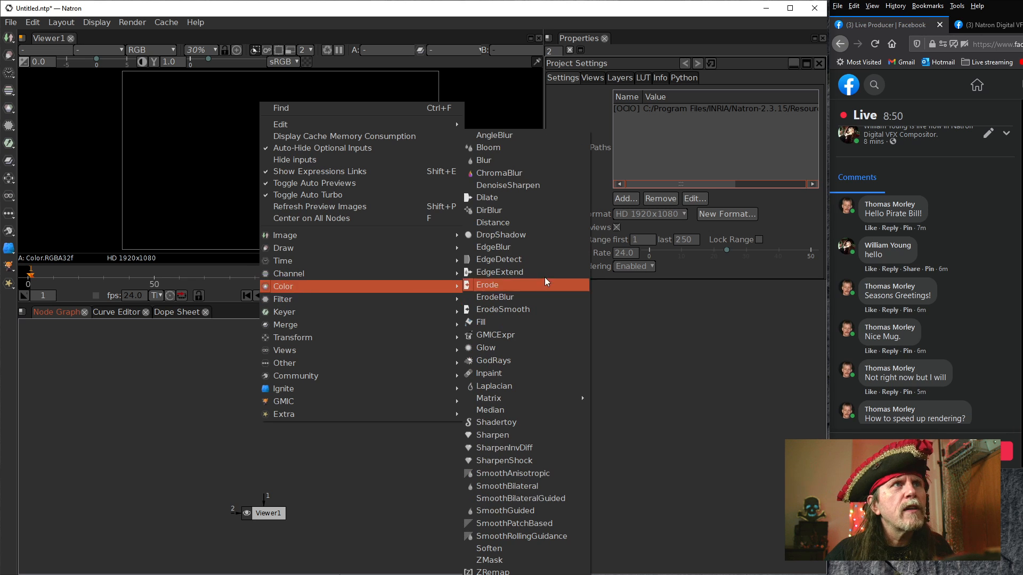
mouse_move(369, 248)
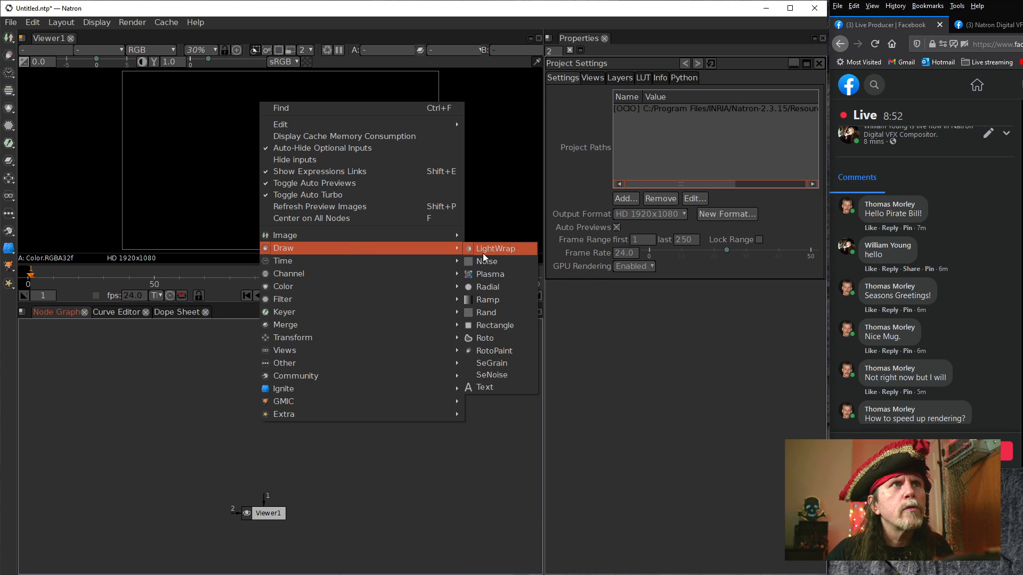
left_click(502, 365)
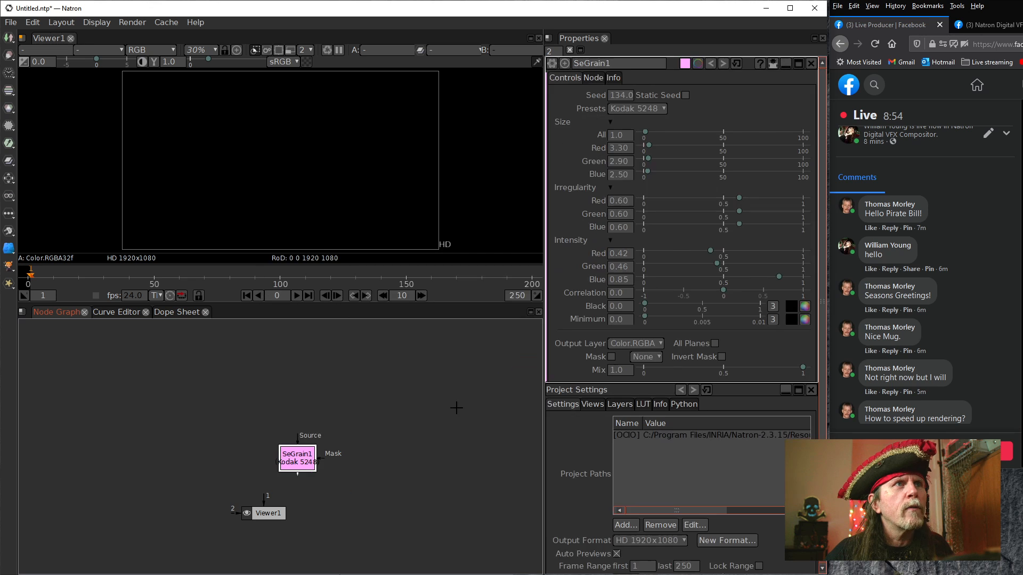
left_click_drag(300, 465, 268, 442)
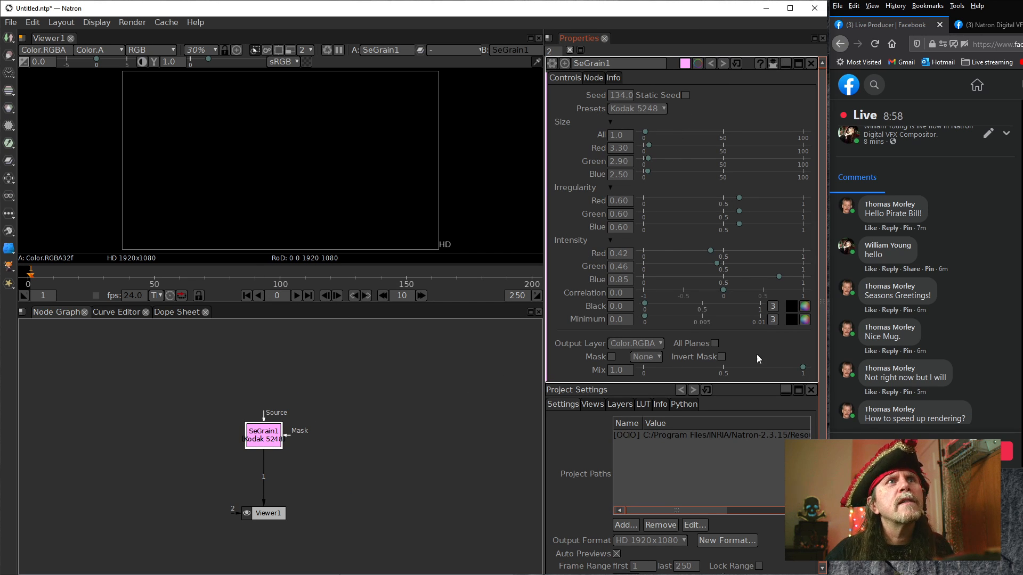
Set the overall grain size of the SeGrain node to 10
left_click(612, 137)
type("5")
key("Return")
scroll(611, 136, "up", 18)
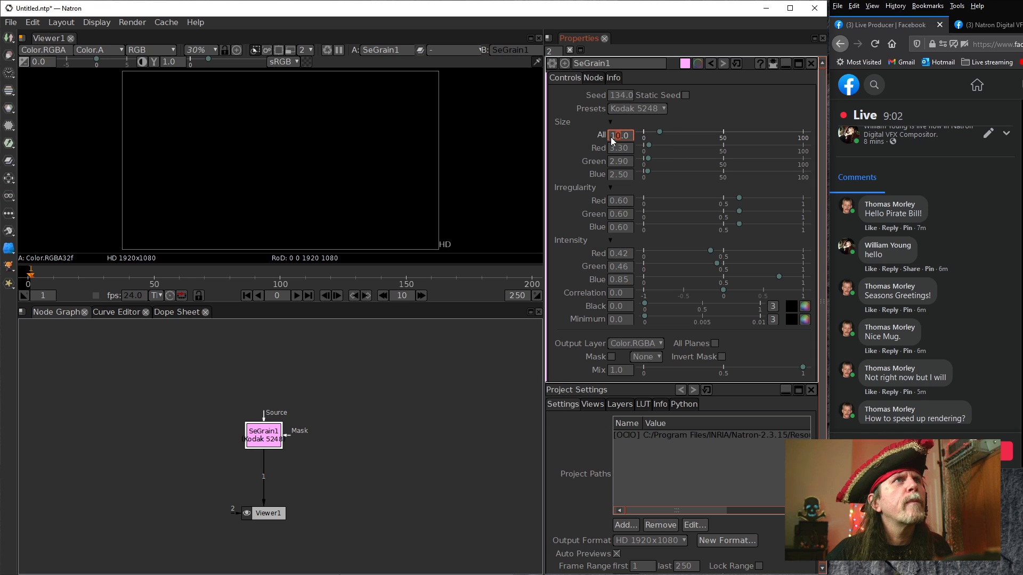
Raise the SeGrain node's overall grain size to 23, and increase its red size and set its green size to 7.90
scroll(611, 150, "up", 1)
left_click(610, 162)
scroll(610, 162, "up", 5)
Reset the red, green and overall grain sizes to their defaults and limit the properties area to 1 open node panel
right_click(611, 148)
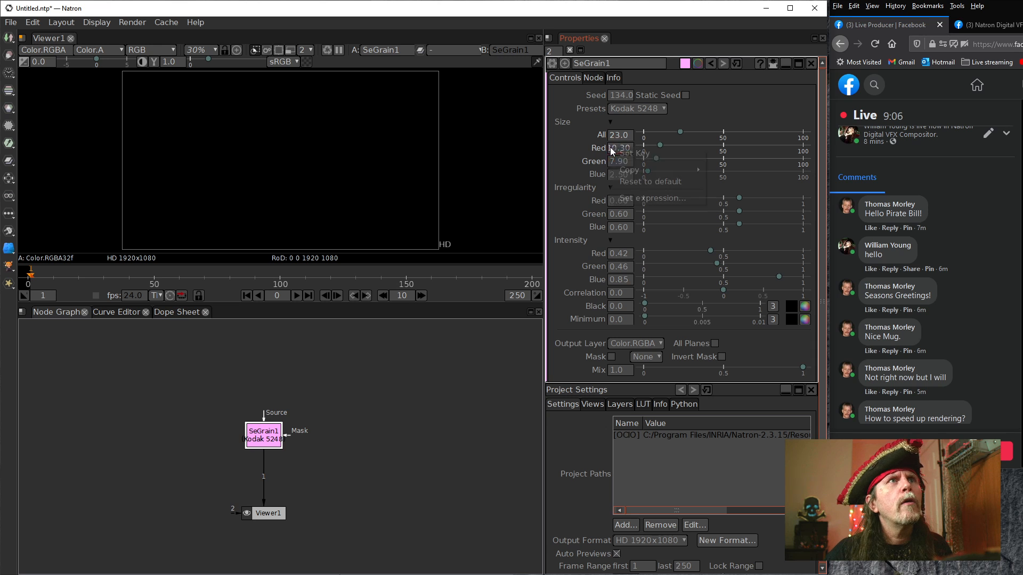
left_click(648, 181)
right_click(617, 161)
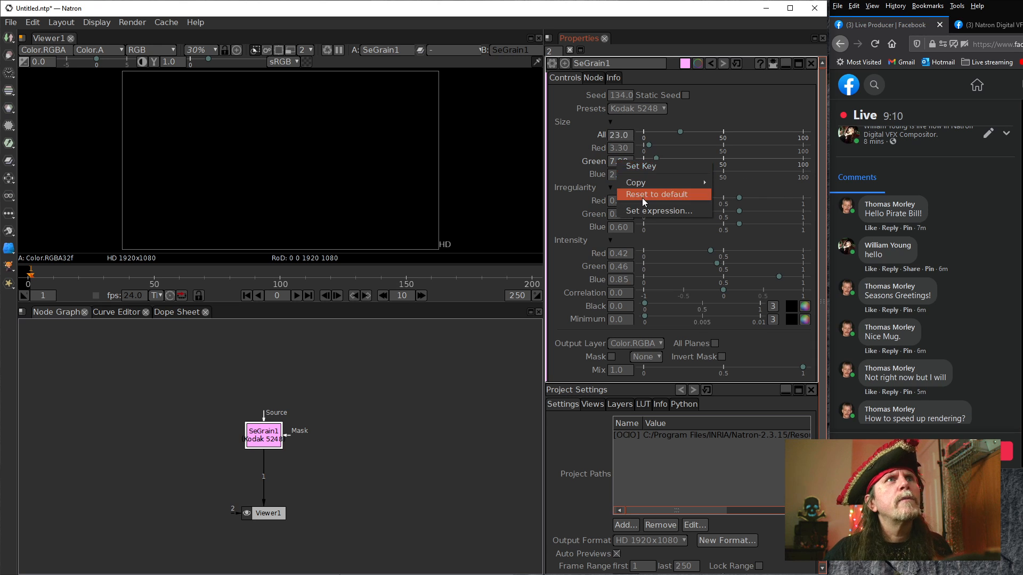
left_click(641, 197)
left_click(618, 151)
right_click(612, 149)
right_click(611, 135)
right_click(612, 135)
left_click(629, 172)
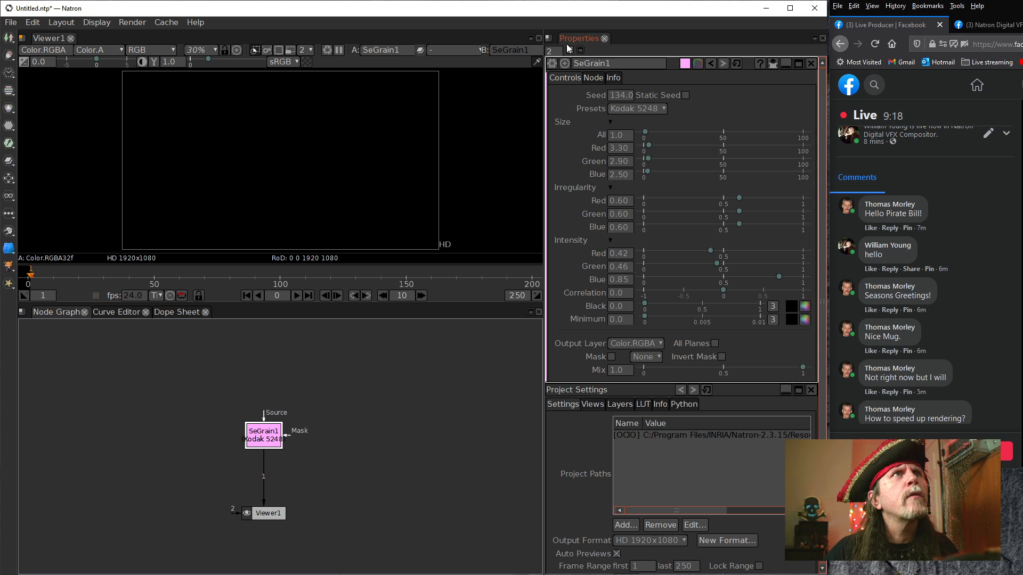
scroll(554, 51, "down", 1)
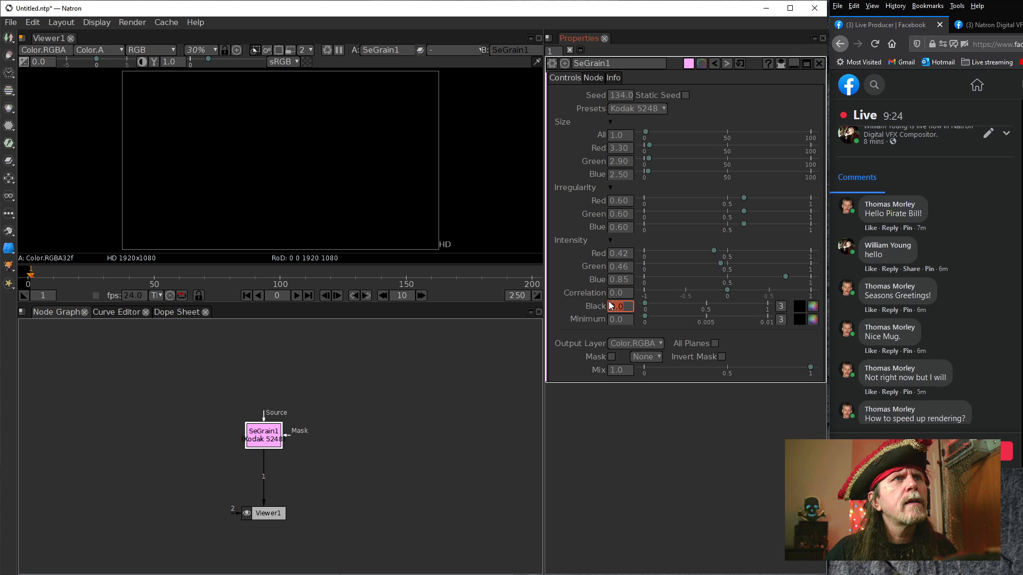
Set the SeGrain intensity's Black to 1.0, Minimum to 4.0 and Correlation to 6.0
scroll(610, 309, "up", 1)
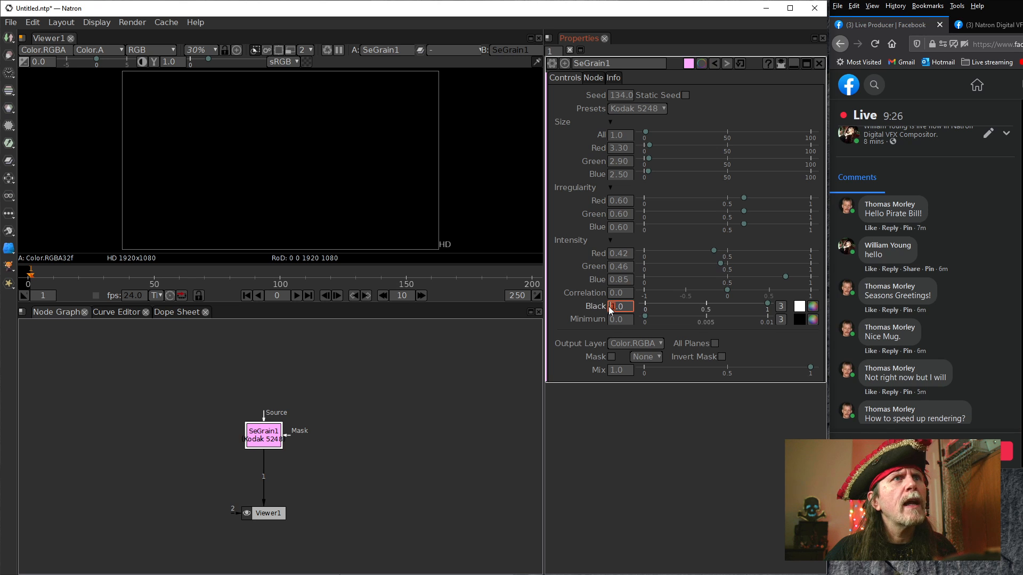
scroll(612, 322, "up", 1)
scroll(612, 322, "up", 1)
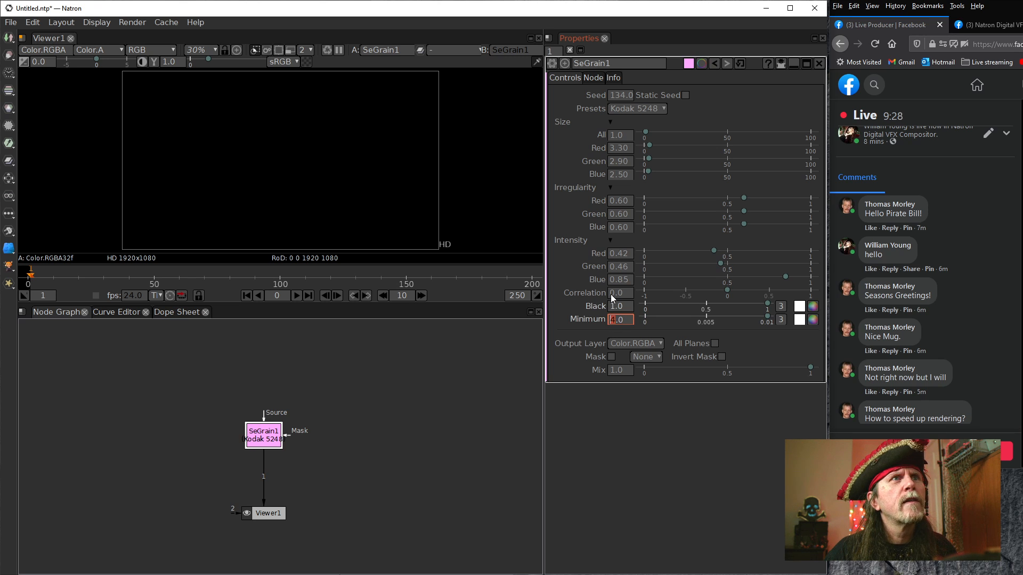
scroll(610, 292, "up", 1)
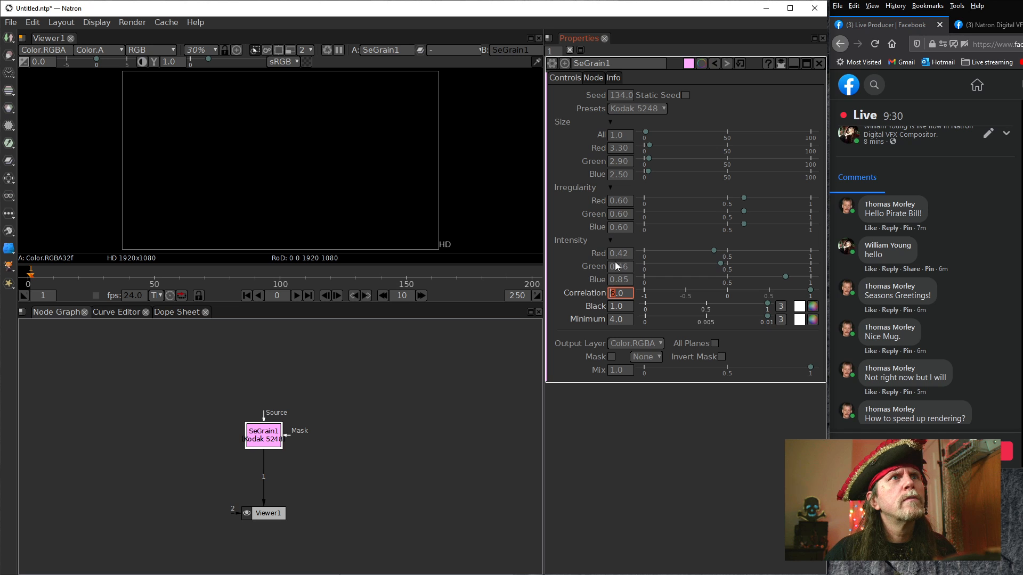
Set the grain intensity to red 3.42, green 4.46, blue 4.85 and the irregularity to red 4.60, green 4.60, blue 3.60
scroll(611, 254, "up", 1)
scroll(609, 264, "up", 4)
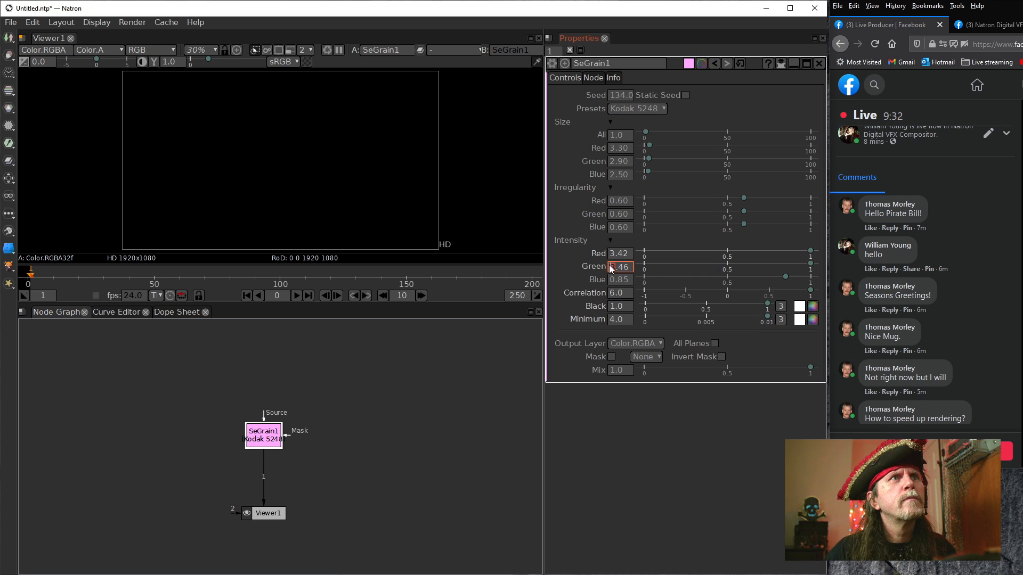
scroll(609, 203, "up", 4)
scroll(609, 216, "up", 4)
scroll(609, 228, "up", 3)
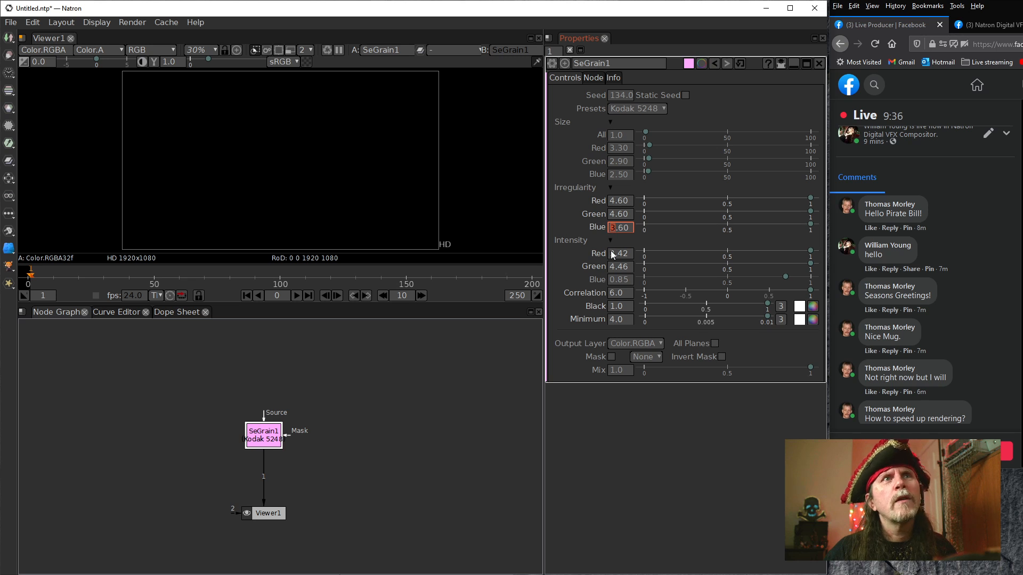
scroll(609, 280, "up", 4)
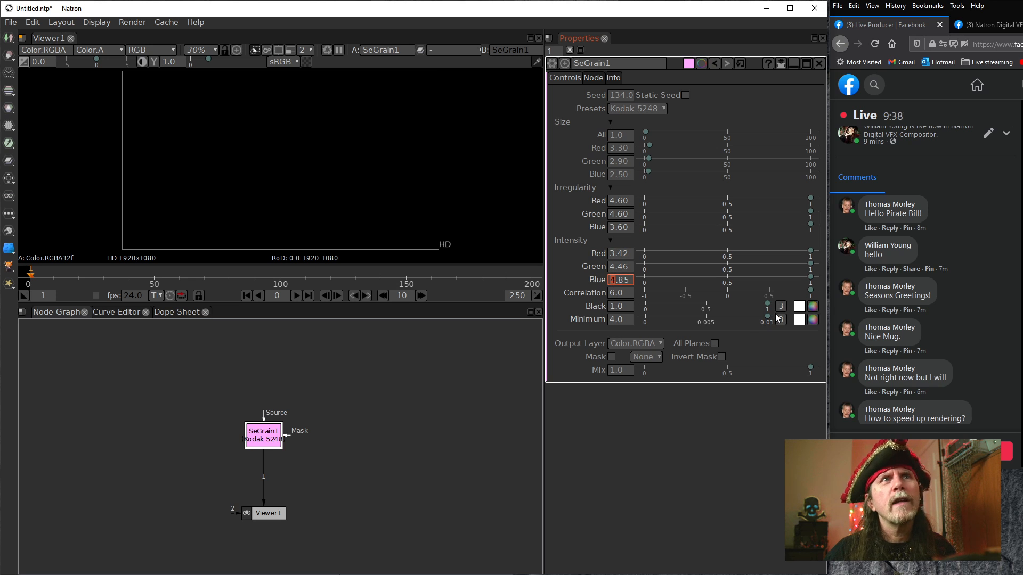
Turn processing of all planes on and off again, and apply the Kodak 5279 grain preset
left_click(714, 345)
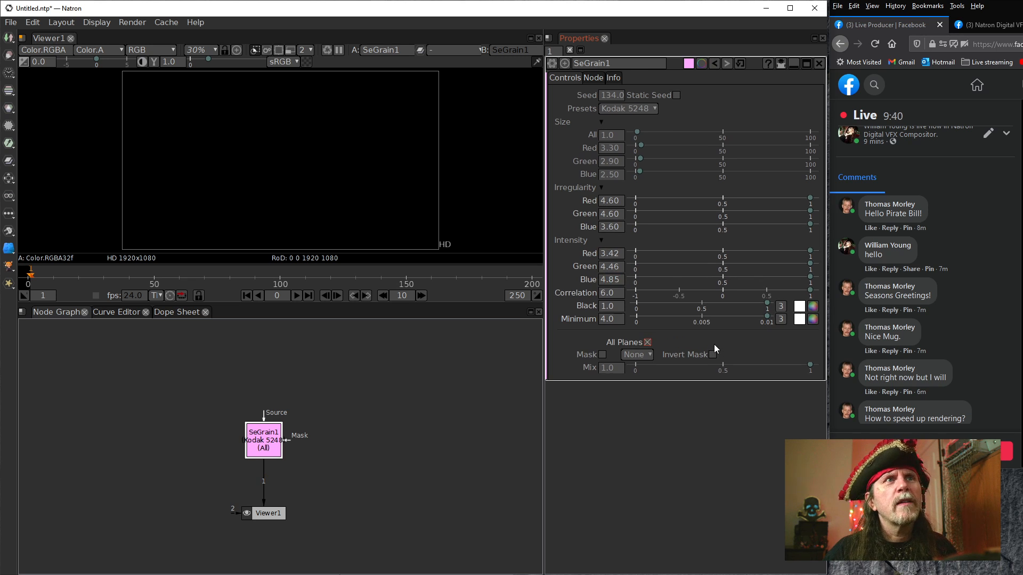
left_click(648, 342)
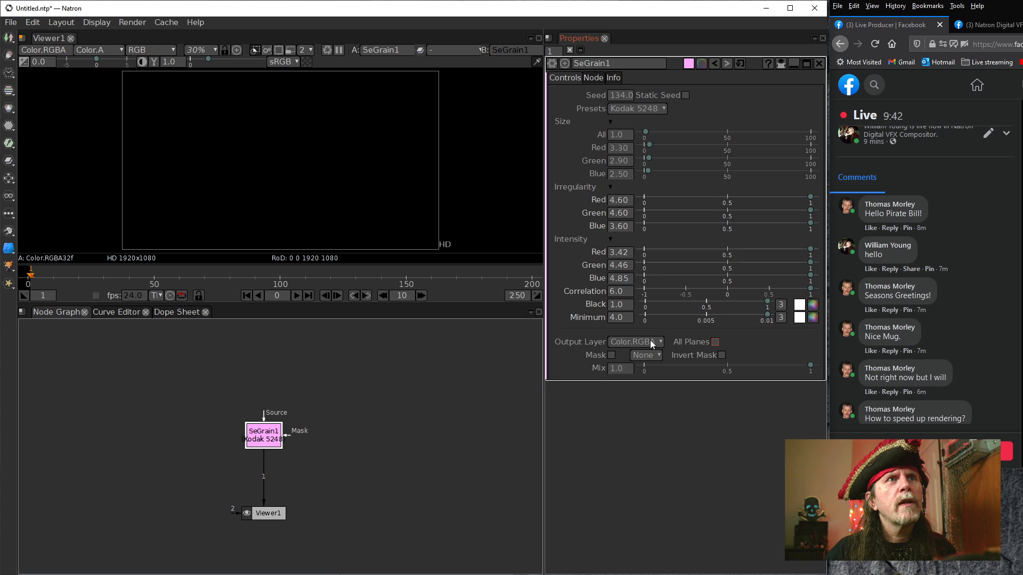
left_click(642, 108)
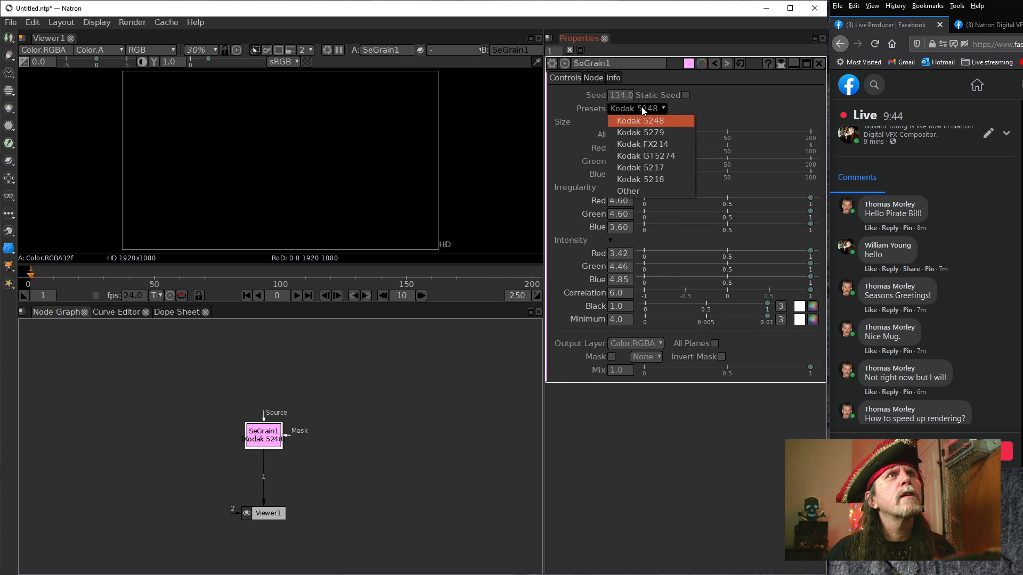
left_click(637, 132)
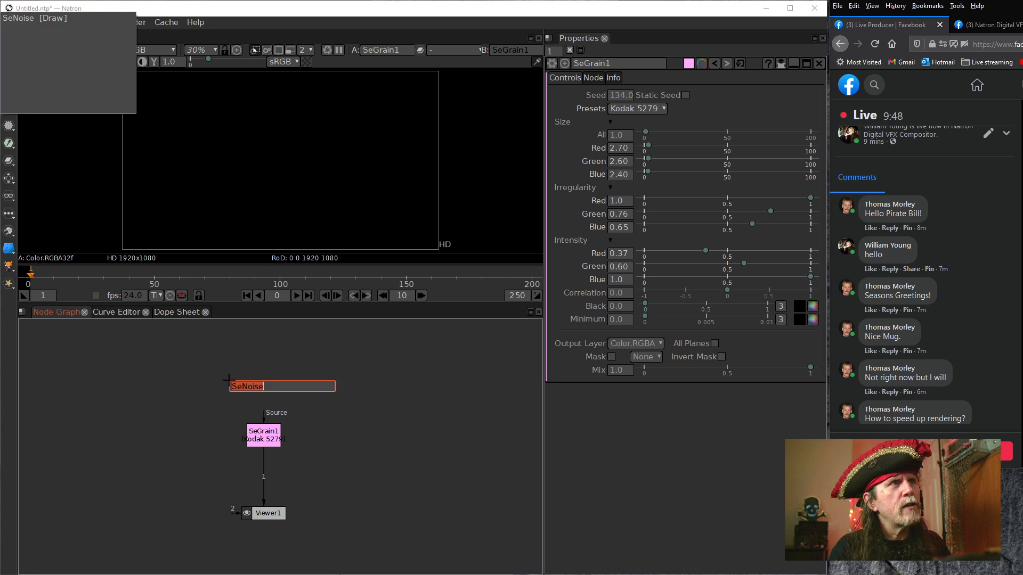
Add a ColorBars node above SeGrain1 and connect it to SeGrain1's Source input
key("Tab")
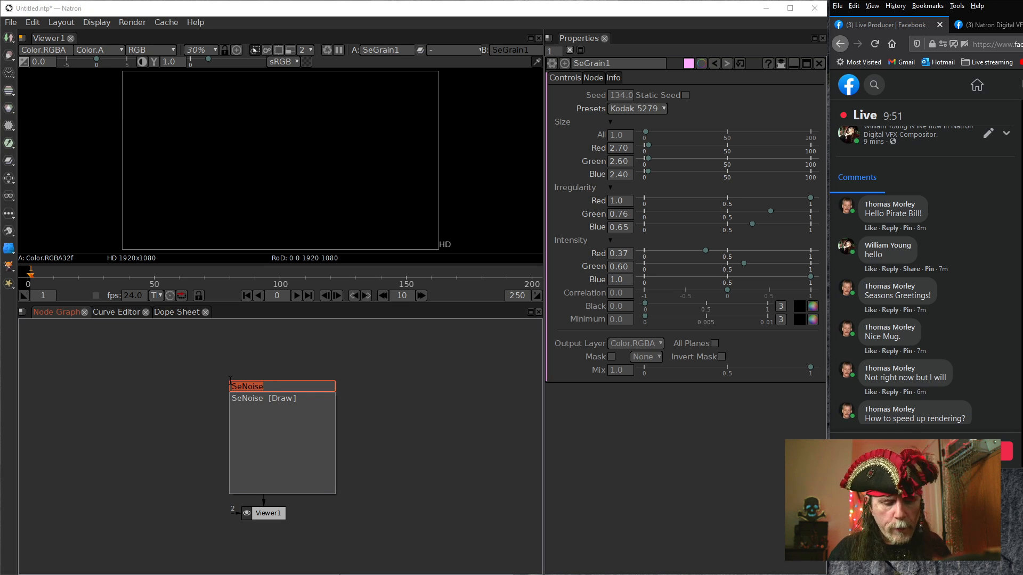
type("colorbars")
key("Return")
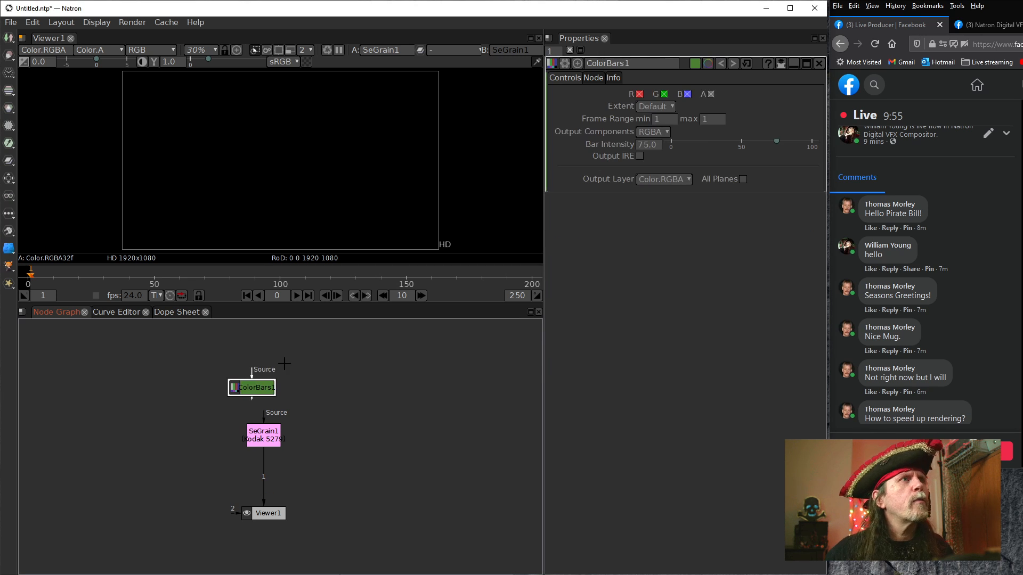
left_click_drag(240, 388, 242, 387)
left_click(267, 419)
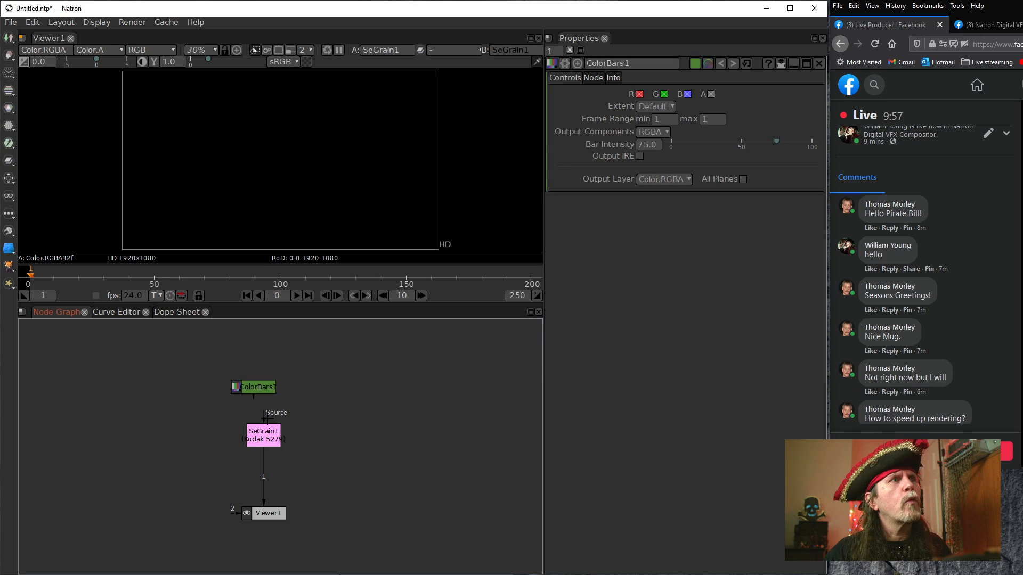
left_click_drag(267, 421, 261, 362)
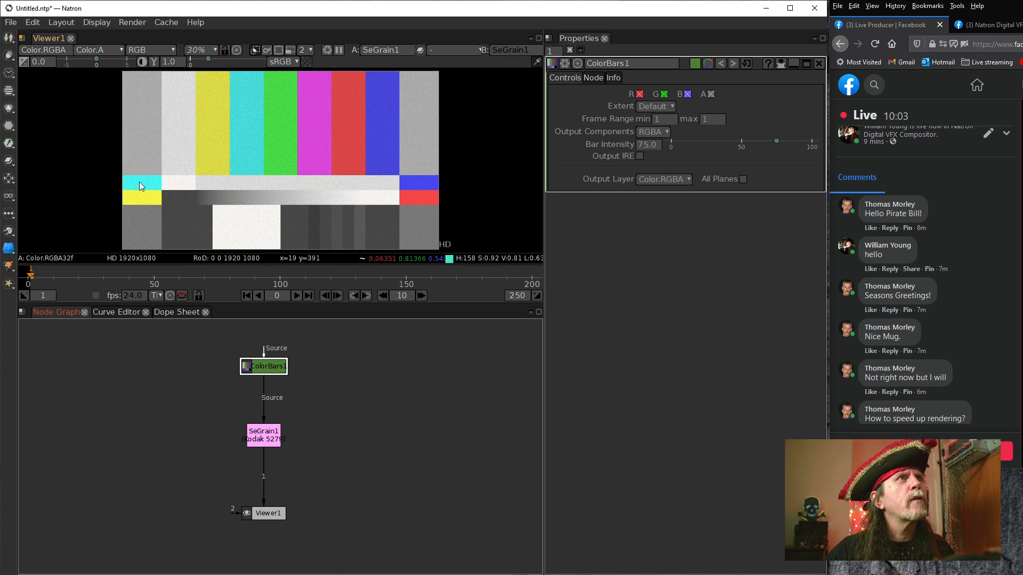
Inspect the grain on the color bars and reset all SeGrain1 parameters to their defaults
scroll(208, 159, "up", 12)
left_click_drag(346, 187, 182, 155)
scroll(232, 175, "down", 5)
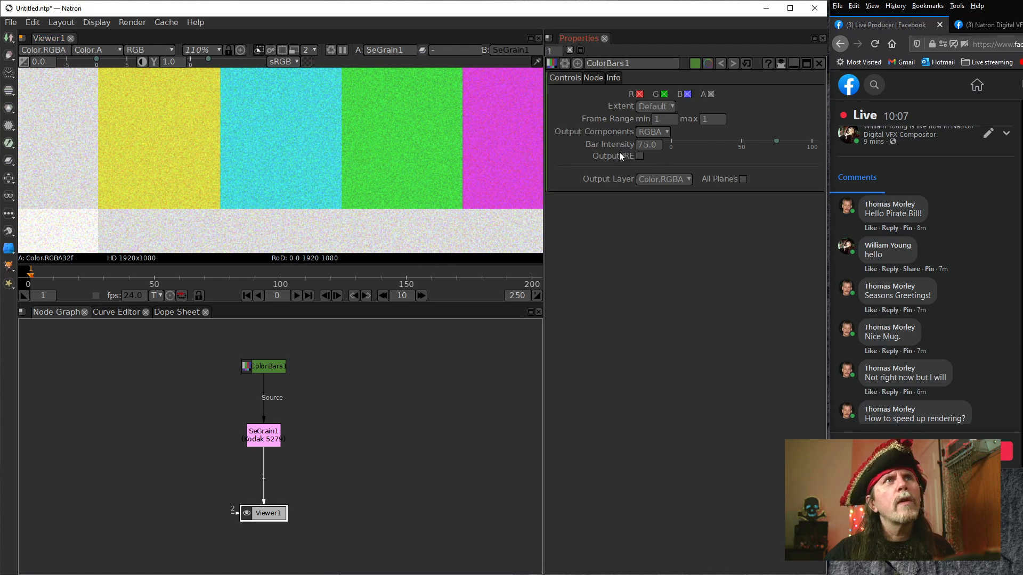
double_click(254, 441)
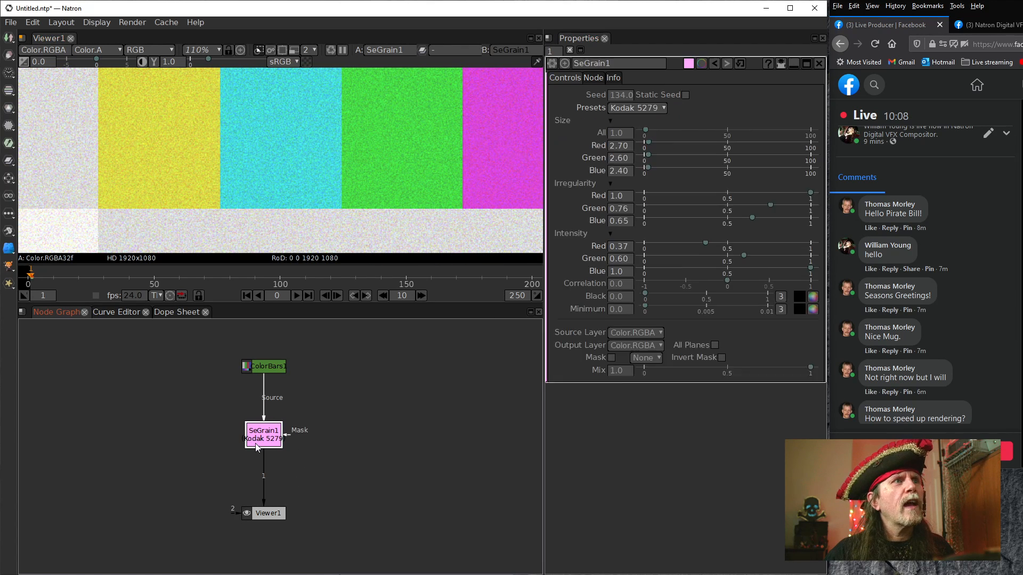
left_click(741, 63)
left_click_drag(271, 205, 332, 206)
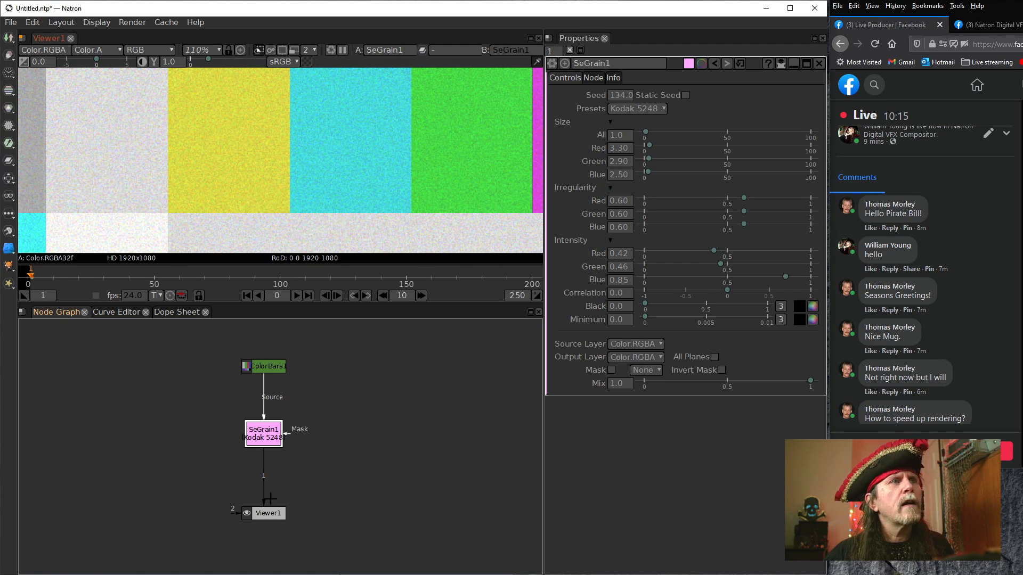
Move SeGrain1 closer to ColorBars1 and insert a DenoiseSharpen node between it and Viewer1
left_click_drag(269, 430, 270, 405)
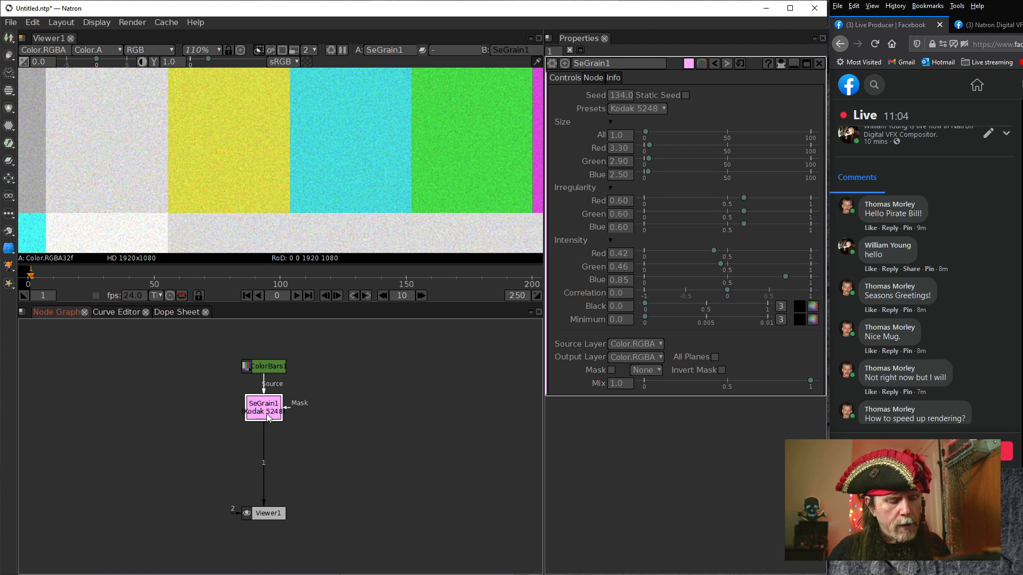
key("Tab")
type("den")
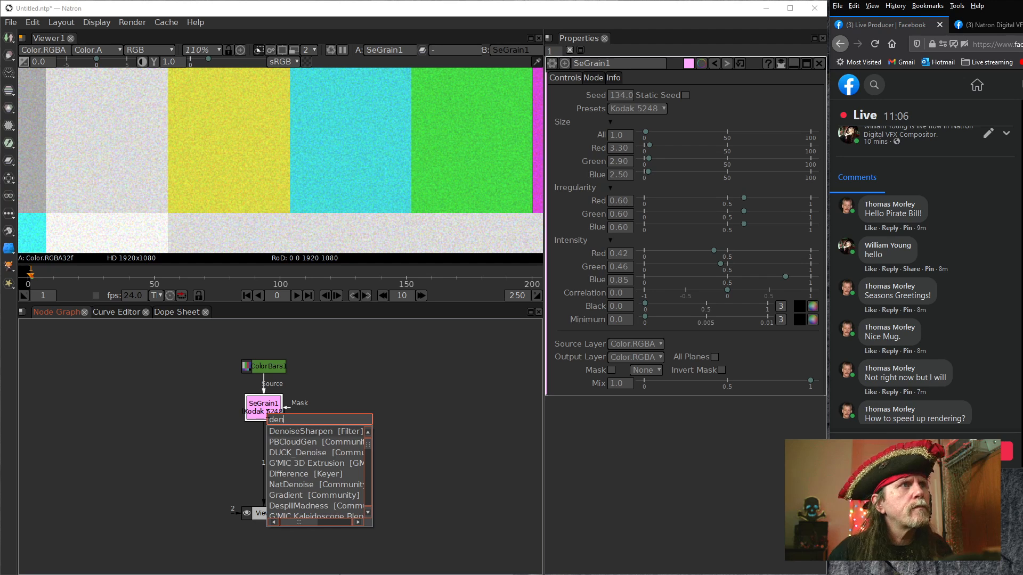
key("Return")
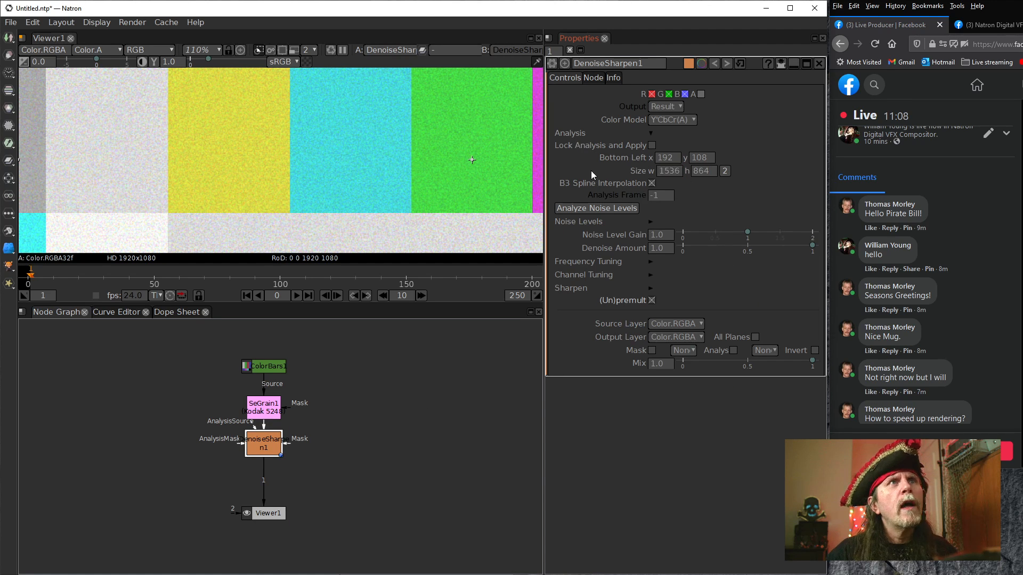
Shrink the DenoiseSharpen analysis region in the viewer to about 502 by 423 pixels over the middle color bars
scroll(352, 156, "down", 8)
left_click_drag(297, 197, 334, 153)
left_click_drag(501, 230, 483, 221)
left_click_drag(357, 126, 354, 156)
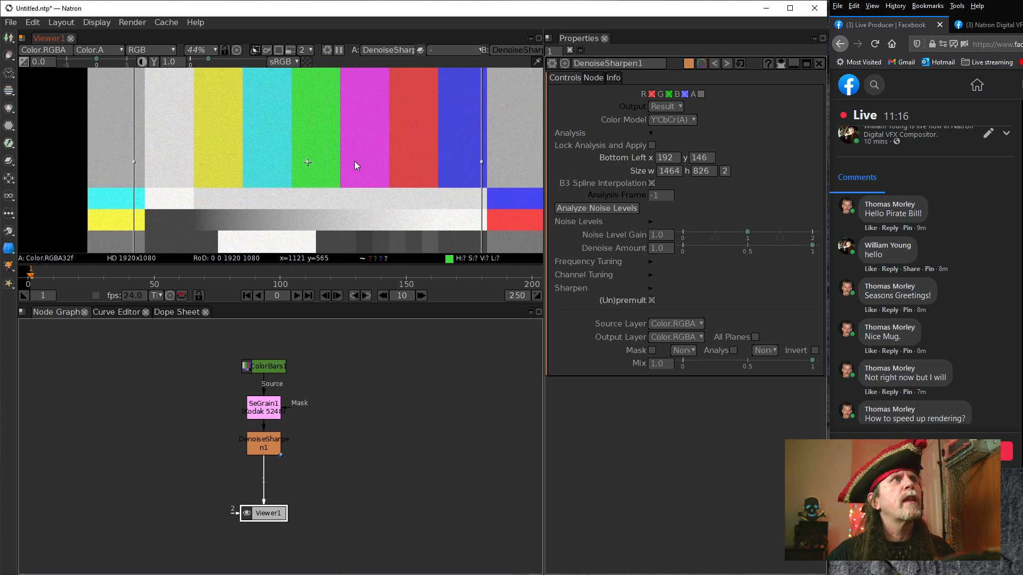
left_click_drag(133, 72, 234, 107)
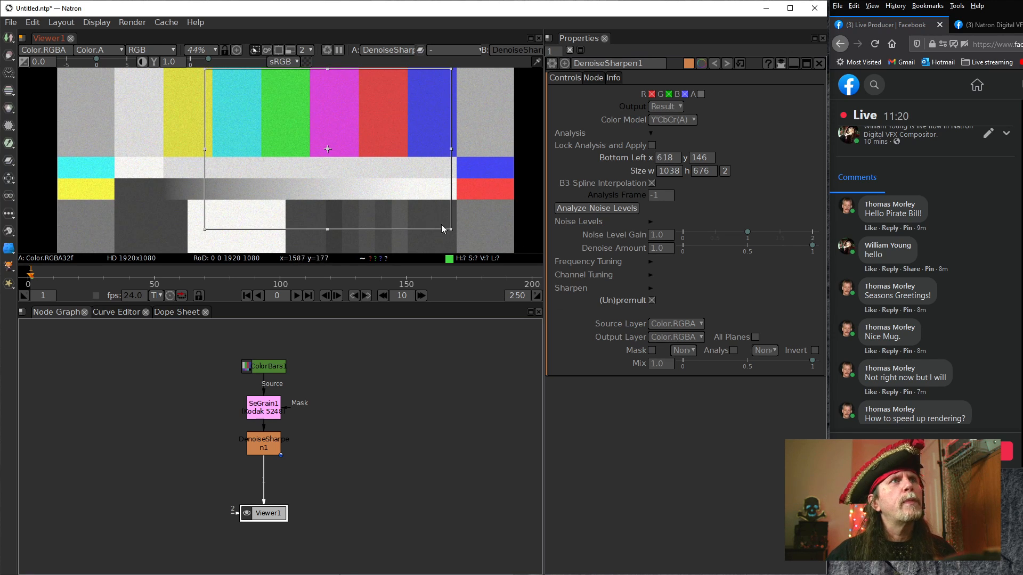
left_click_drag(451, 229, 415, 231)
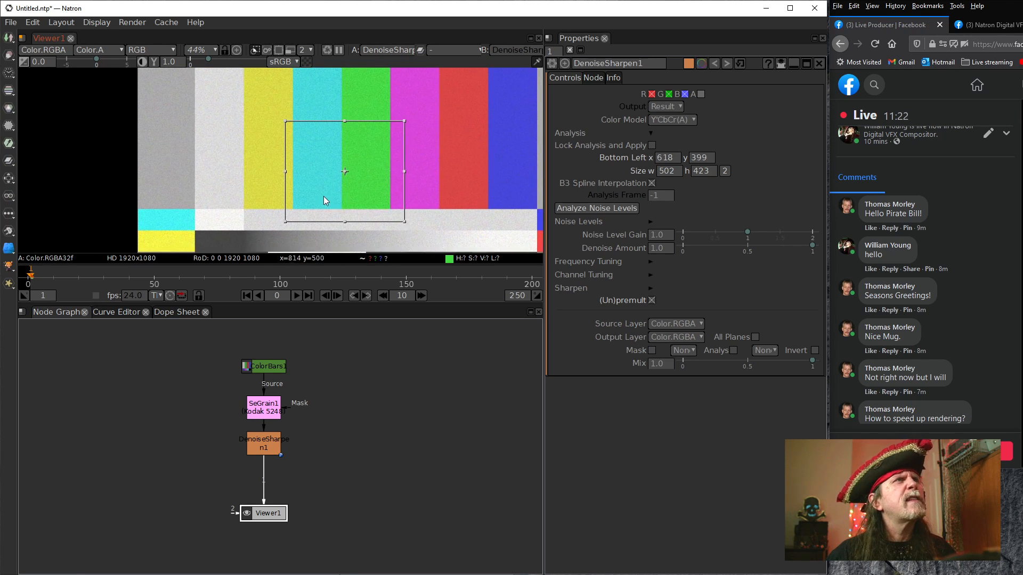
Narrow the noise analysis region to about 99 by 303 pixels, keeping its lower-left corner at x 618
scroll(318, 200, "up", 4)
left_click_drag(318, 200, 322, 230)
scroll(323, 145, "down", 2)
left_click_drag(433, 213, 302, 179)
left_click_drag(364, 178, 458, 236)
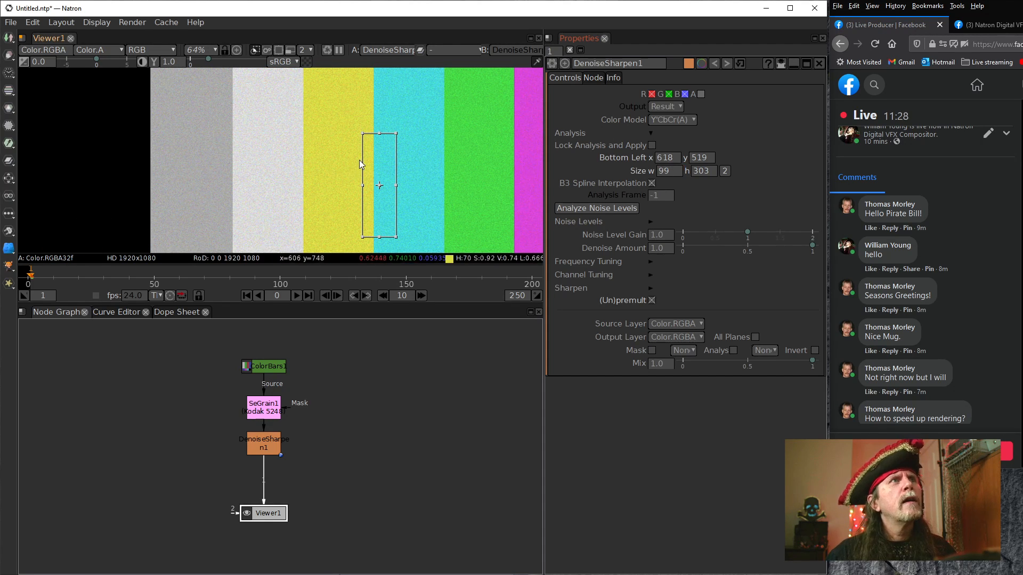
Move the analysis region onto the light grey bar beside the yellow one and resize it to about 147 by 272 pixels
left_click_drag(379, 186, 262, 169)
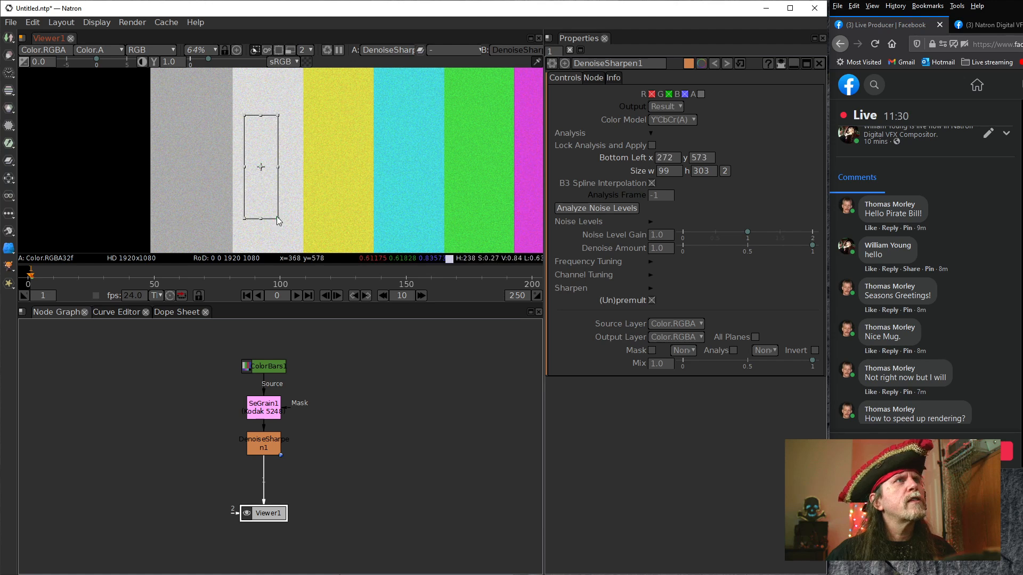
left_click_drag(278, 219, 294, 207)
left_click_drag(351, 238, 296, 214)
Place the analysis region inside the yellow bar at about x 469, y 576 and resize it to about 157 by 238 pixels
scroll(292, 214, "up", 1)
left_click_drag(197, 123, 283, 151)
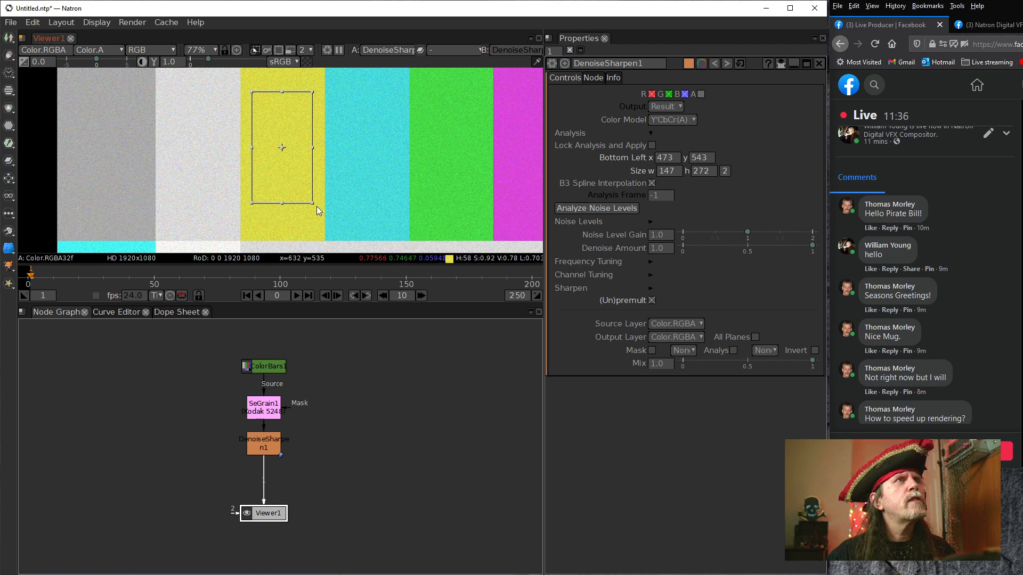
left_click_drag(312, 203, 317, 189)
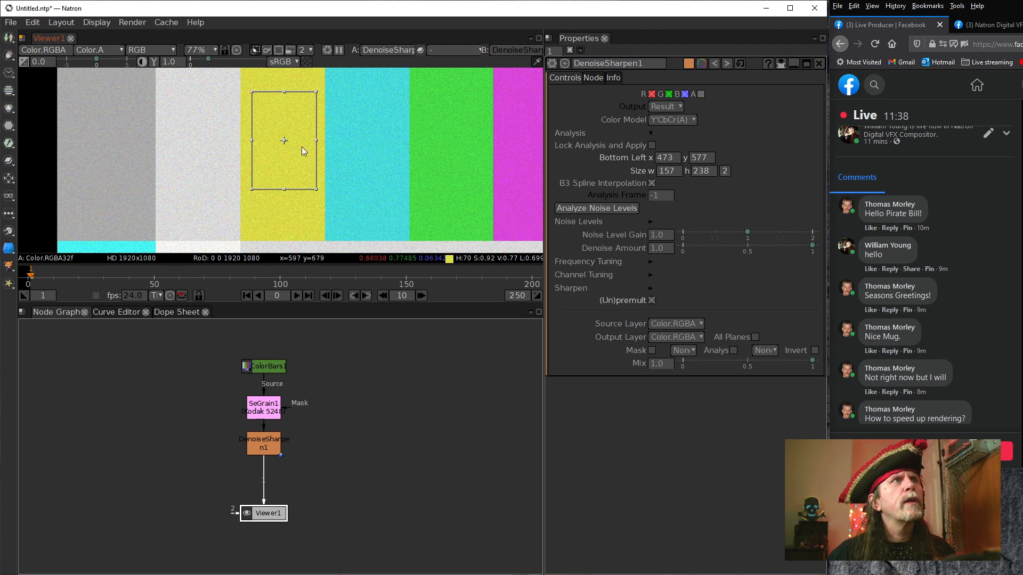
left_click_drag(286, 145, 284, 145)
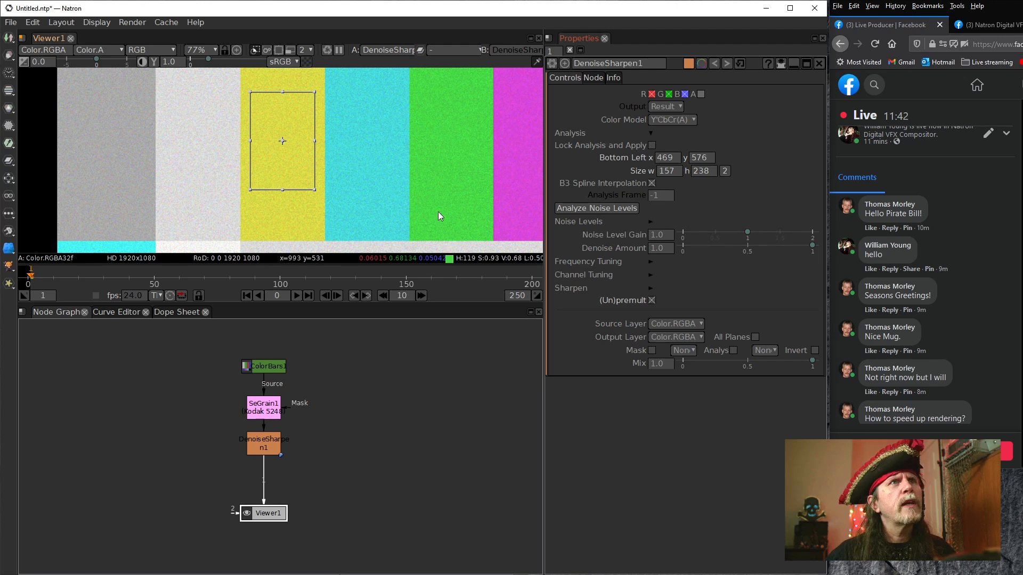
Analyze the noise levels within the yellow bar region and inspect the denoised color bars
left_click(592, 207)
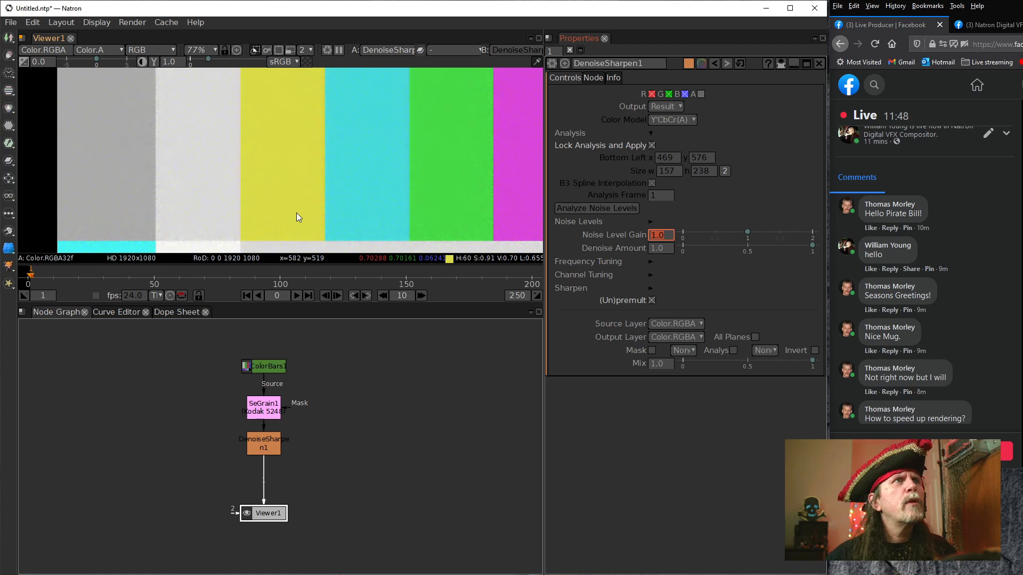
scroll(437, 215, "up", 6)
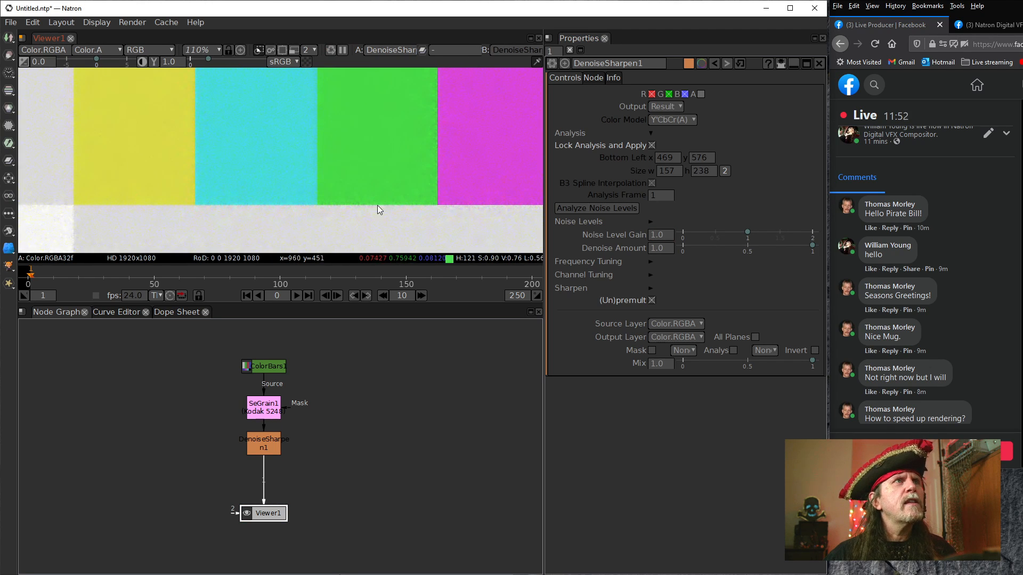
scroll(379, 210, "down", 8)
scroll(345, 171, "up", 12)
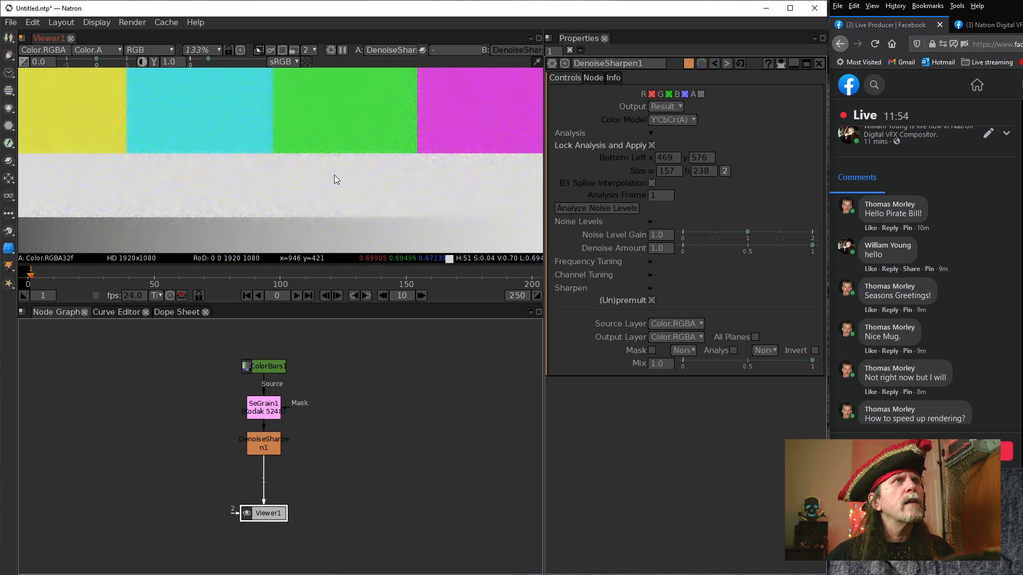
Examine the denoised color bars up close for remaining noise inside each bar and along the borders between them
scroll(336, 186, "up", 12)
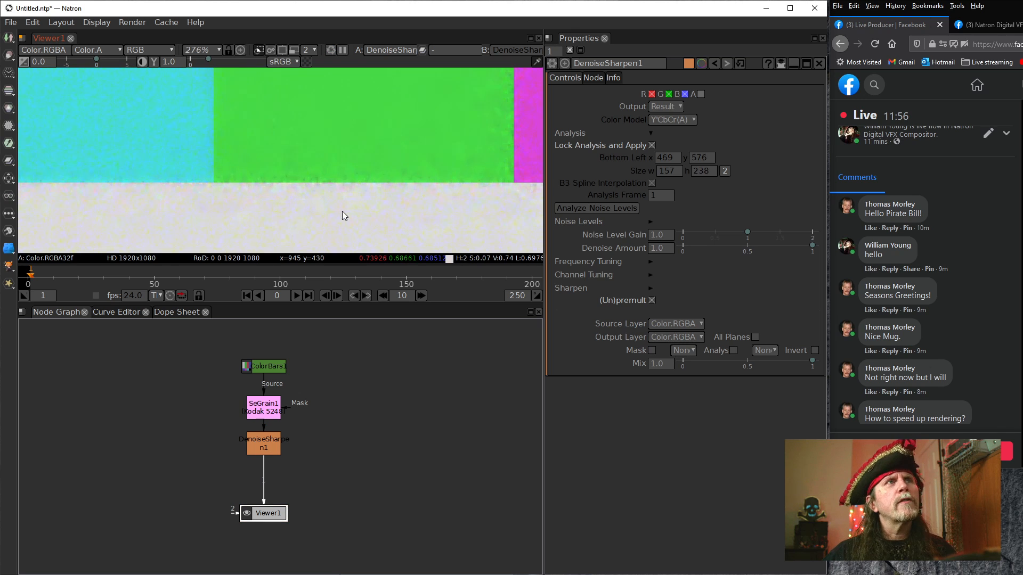
left_click_drag(327, 186, 365, 203)
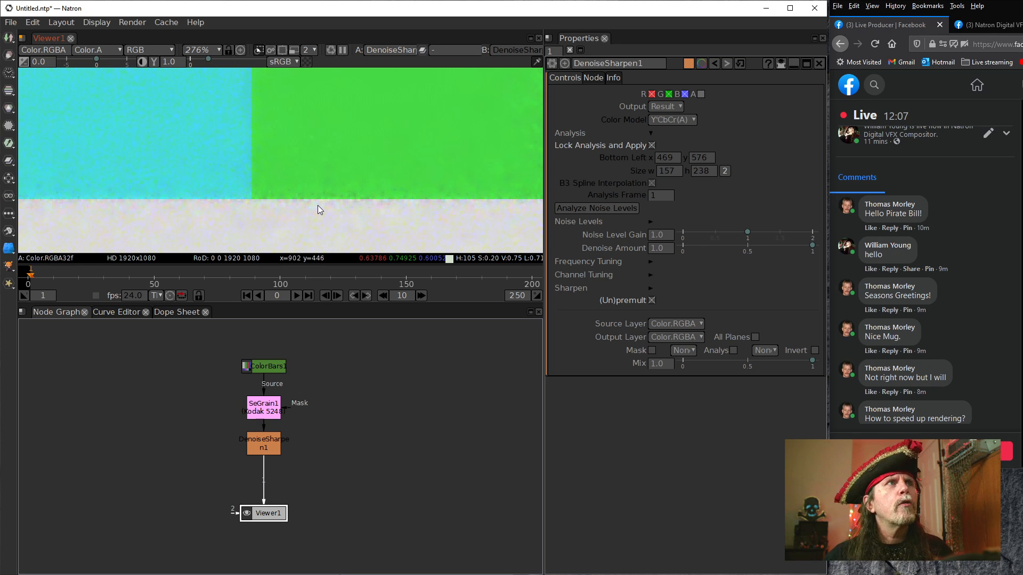
left_click_drag(403, 189, 341, 187)
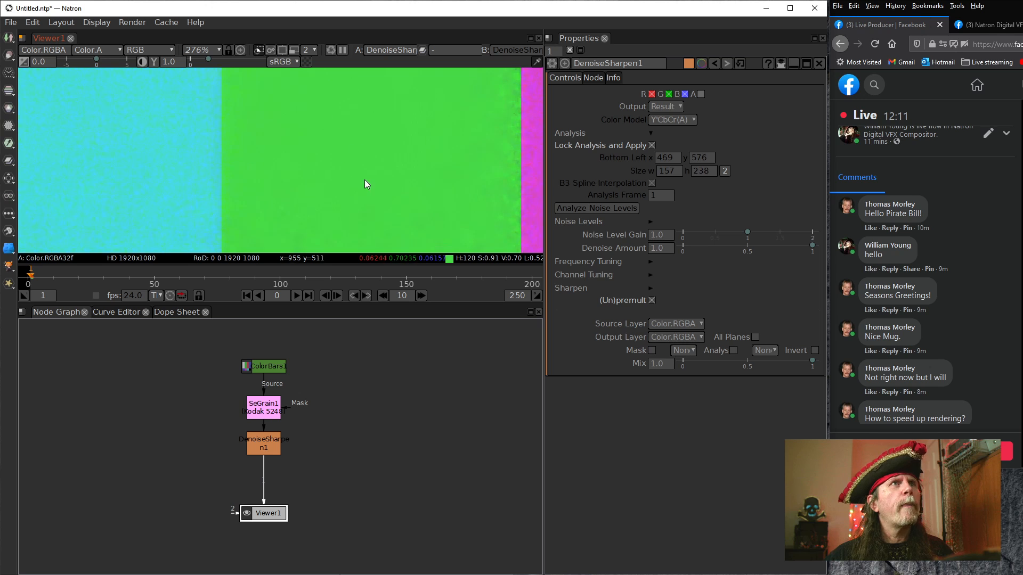
left_click_drag(369, 218, 362, 104)
left_click_drag(346, 204, 336, 217)
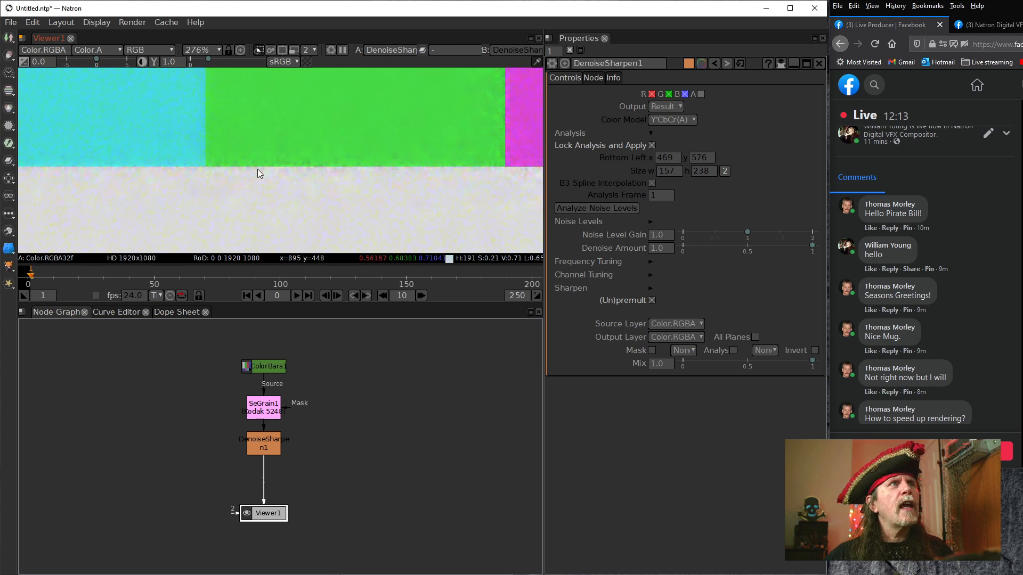
left_click_drag(87, 171, 314, 196)
mouse_move(193, 201)
left_mouse_down()
mouse_move(329, 211)
mouse_move(350, 202)
mouse_move(195, 199)
left_mouse_up()
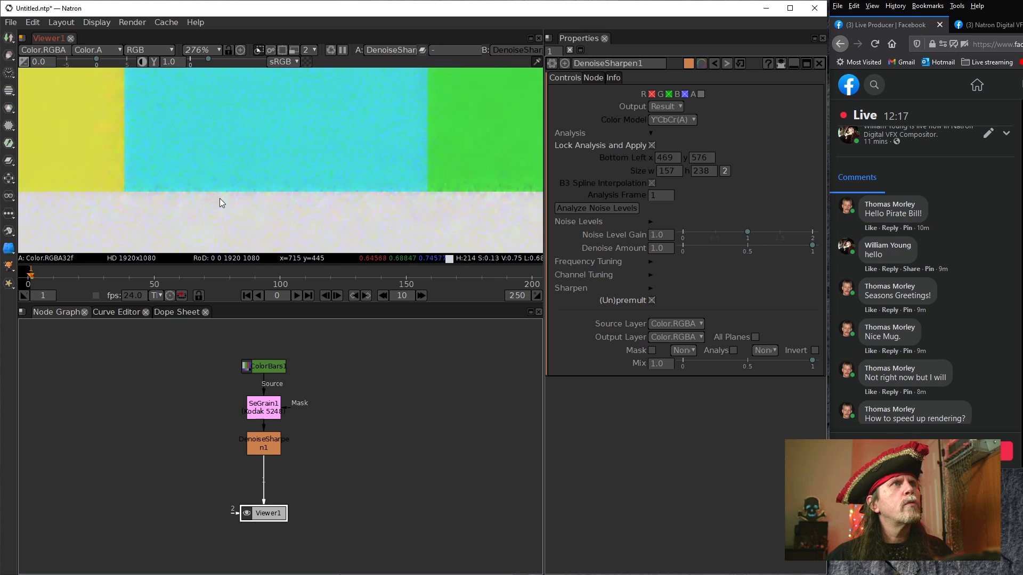
left_click_drag(344, 193, 202, 201)
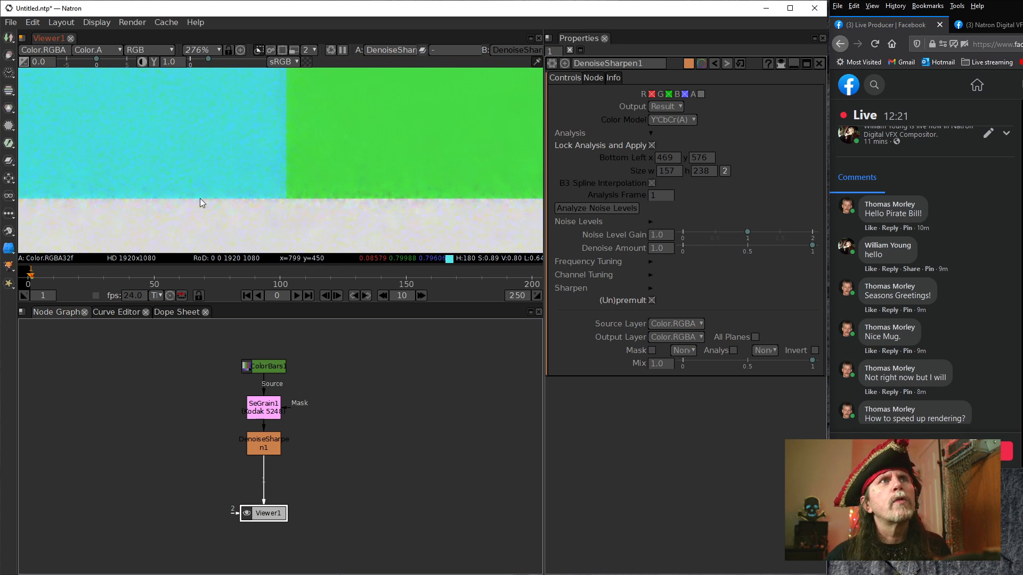
left_click(660, 235)
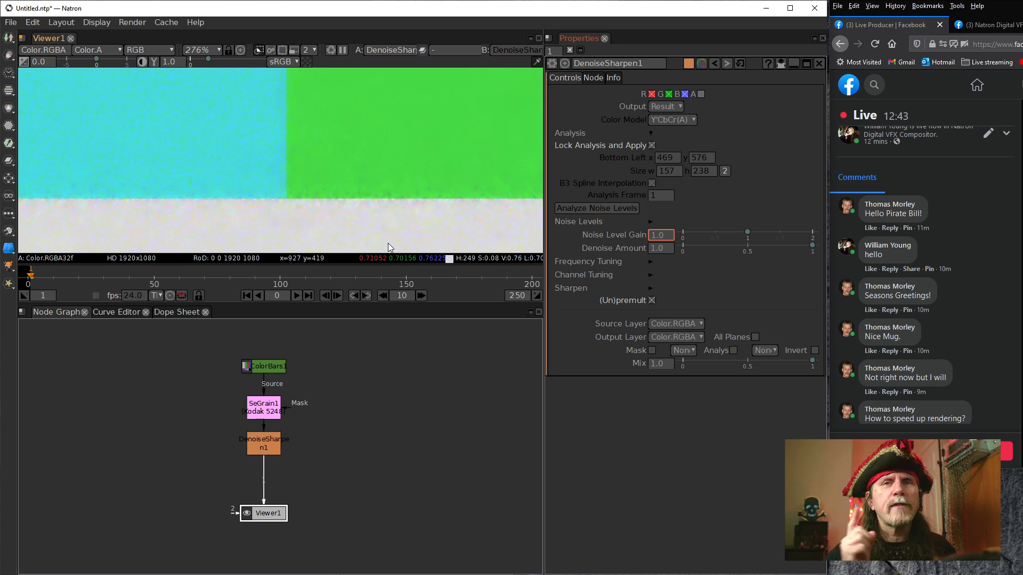
left_click_drag(420, 182, 308, 177)
scroll(232, 171, "down", 15)
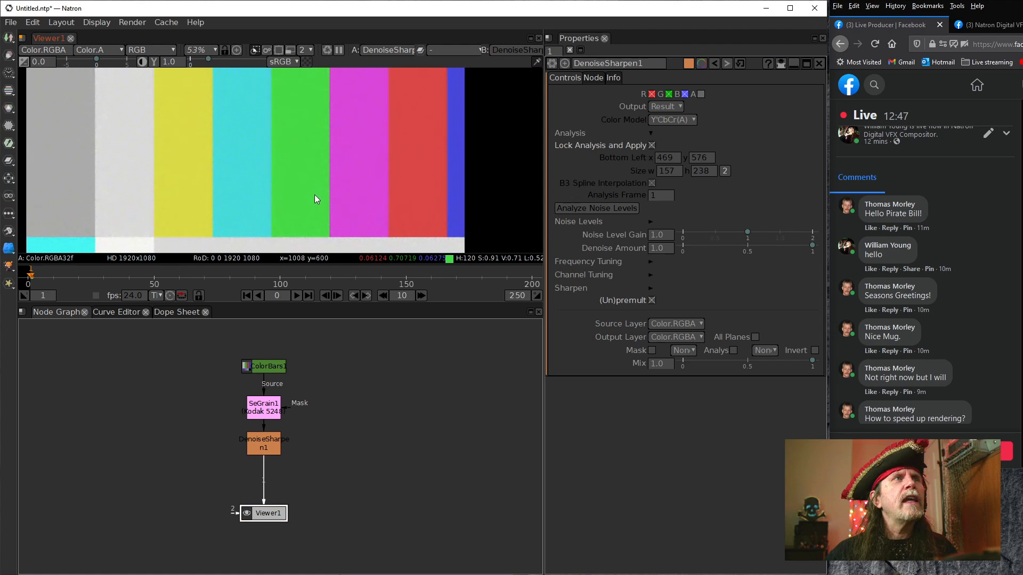
scroll(318, 194, "up", 2)
scroll(290, 199, "down", 7)
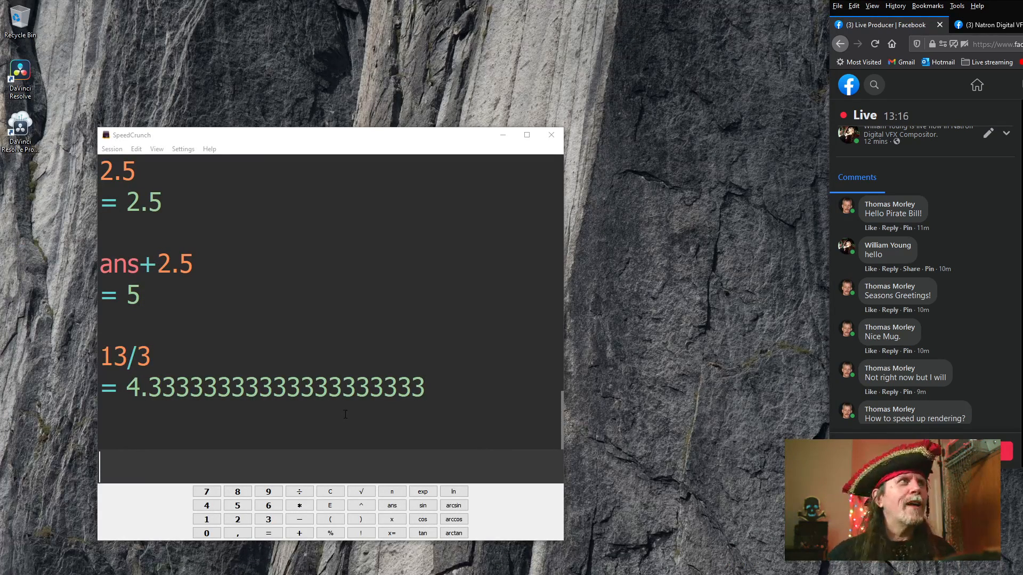
Minimize the calculator and delete the two DaVinci Resolve shortcuts from the desktop
left_click(502, 134)
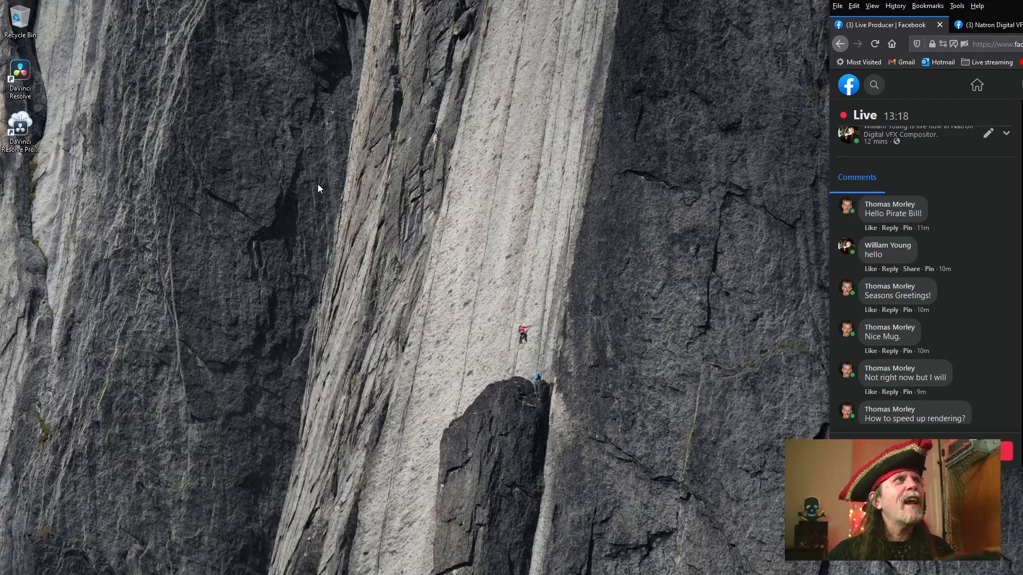
left_click_drag(193, 229, 8, 59)
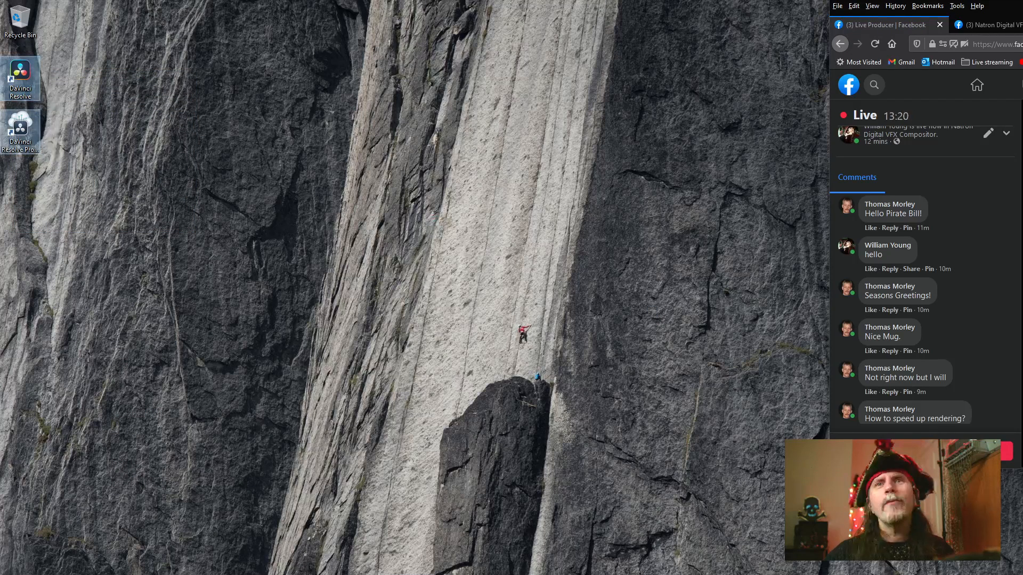
key("Delete")
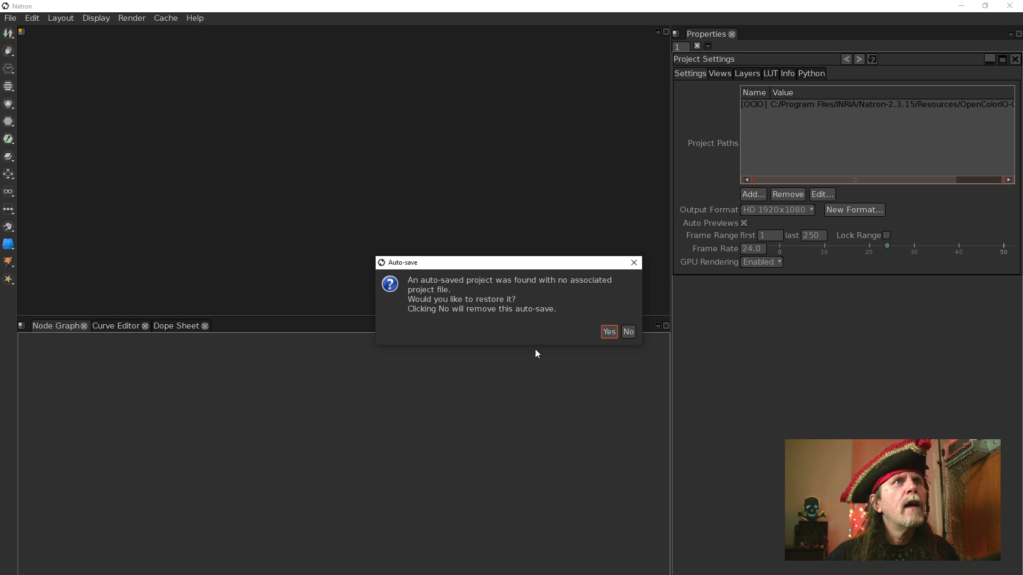
Restore the auto-saved Natron project and move the SeGrain node slightly closer to the ColorBars node
left_click(611, 332)
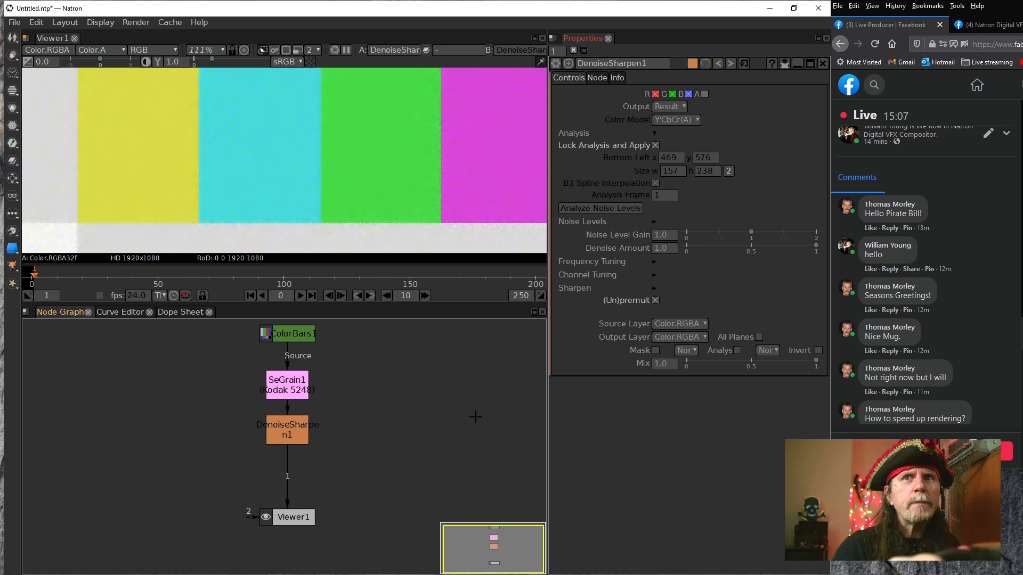
left_click_drag(335, 405, 299, 431)
scroll(299, 430, "up", 1)
left_click(246, 349)
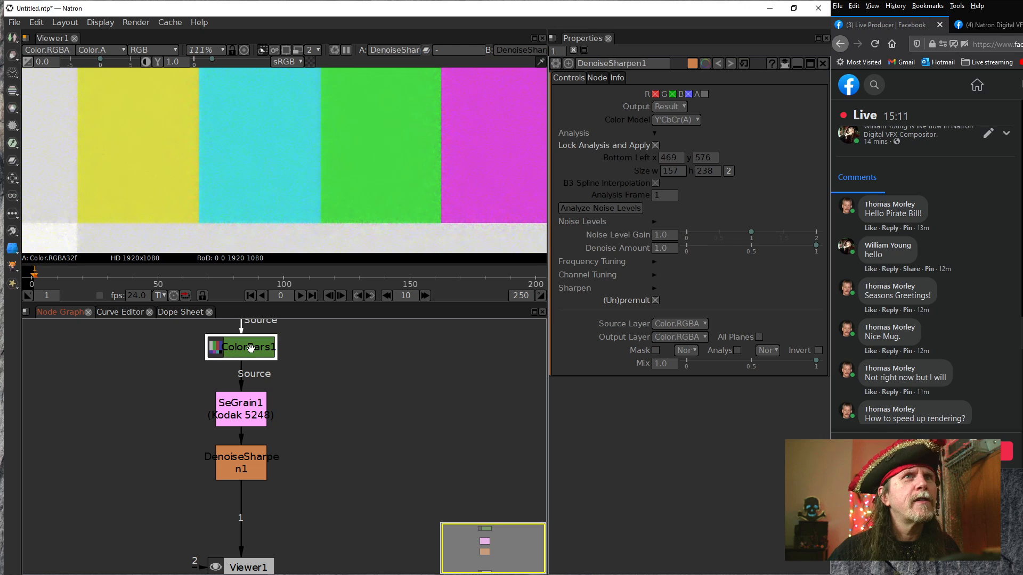
left_click_drag(234, 410, 233, 396)
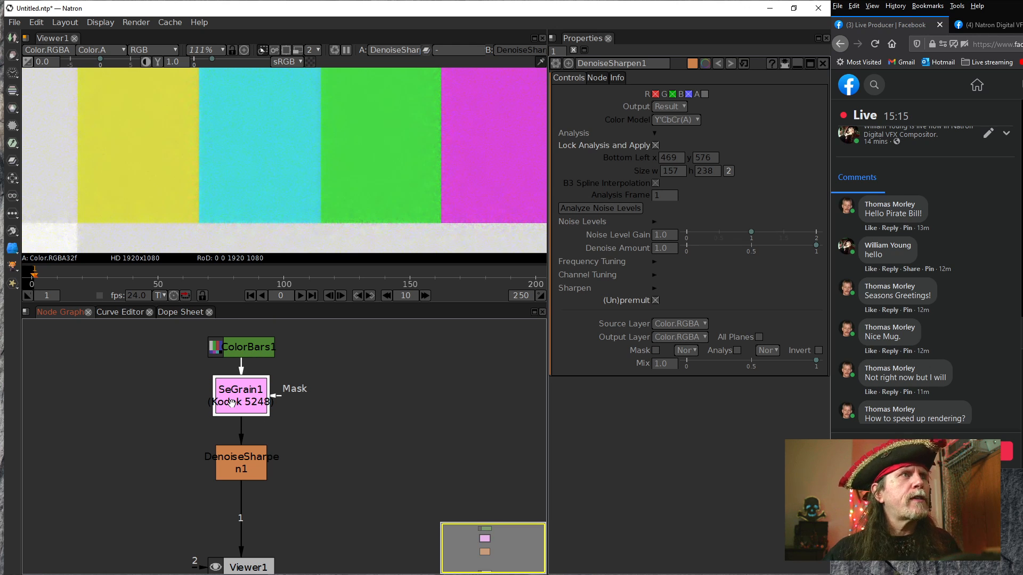
left_click(243, 466)
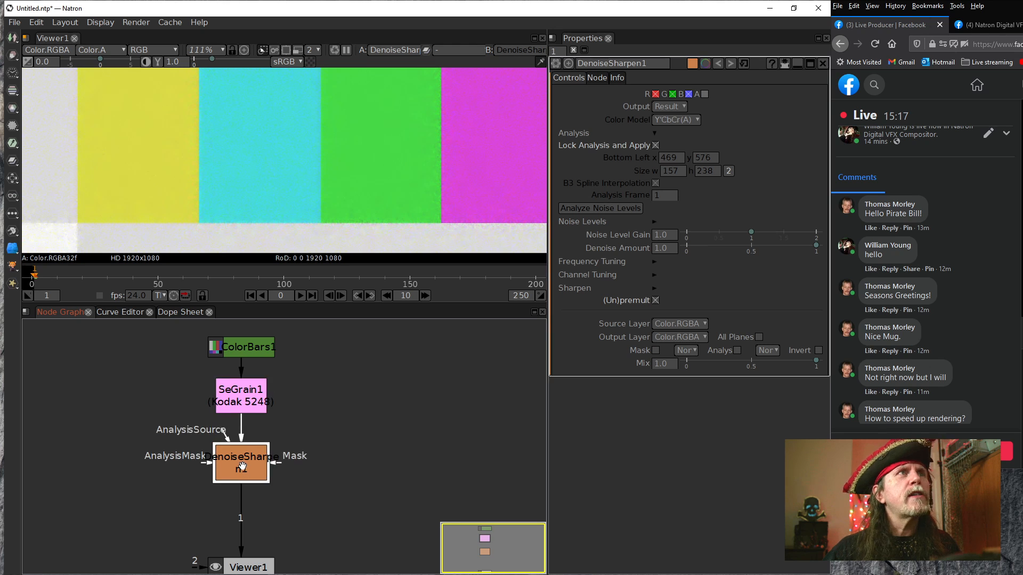
left_click_drag(237, 404, 237, 403)
Move the DenoiseSharpen node aside and connect the viewer directly to SeGrain to show the grainy color bars
left_click_drag(248, 462, 165, 464)
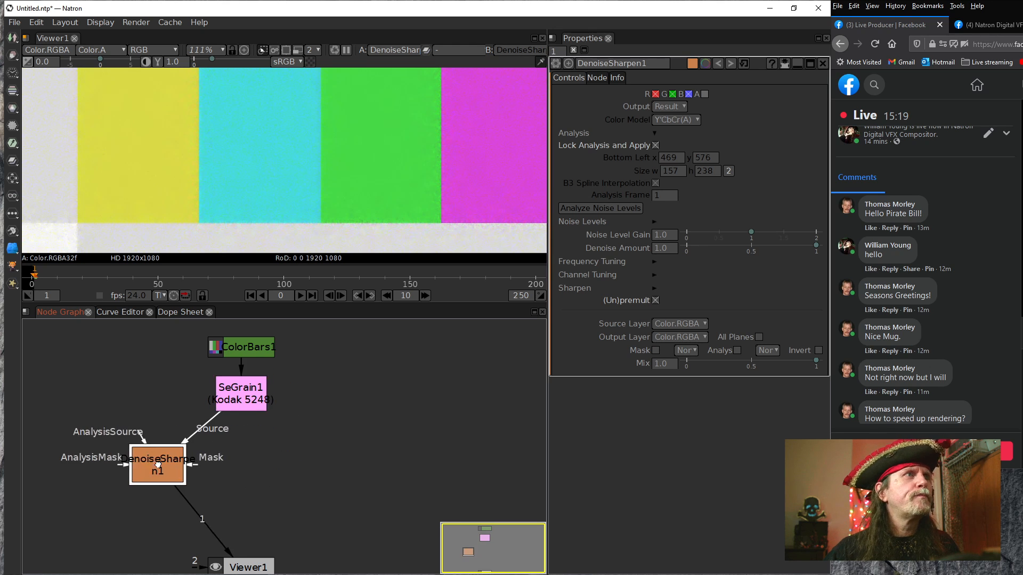
left_click_drag(200, 510, 243, 401)
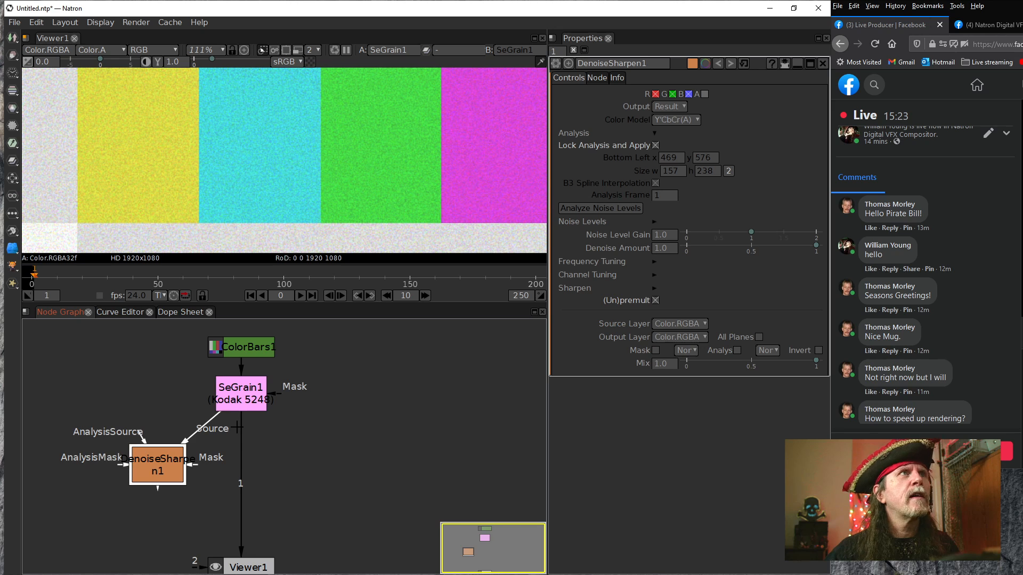
left_click_drag(401, 170, 354, 214)
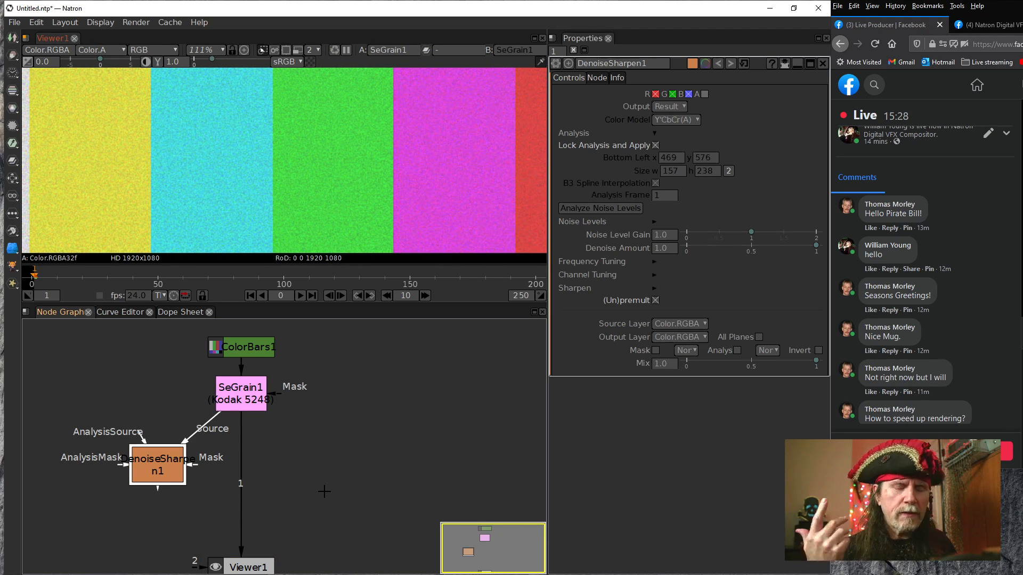
right_click(372, 458)
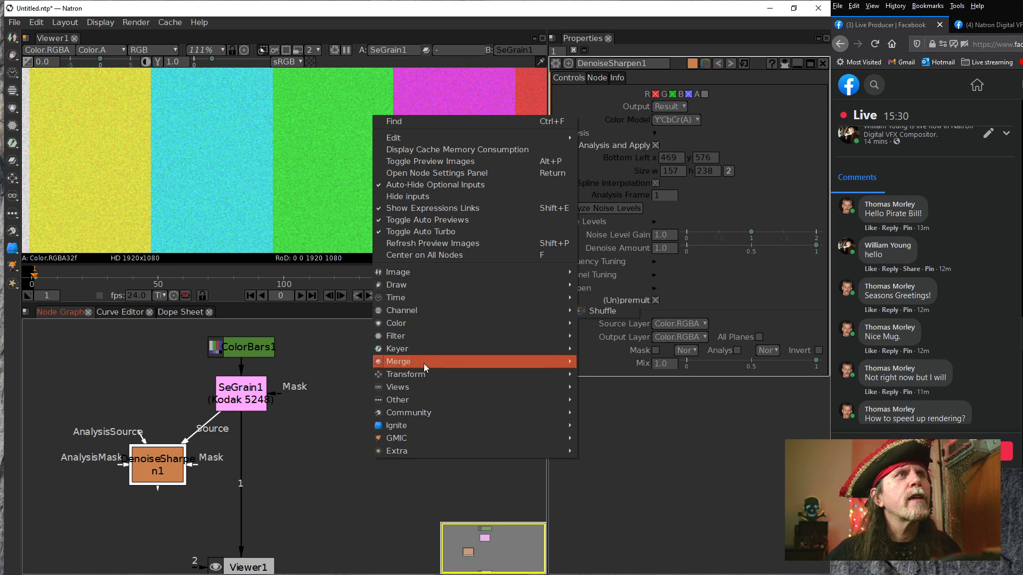
mouse_move(412, 416)
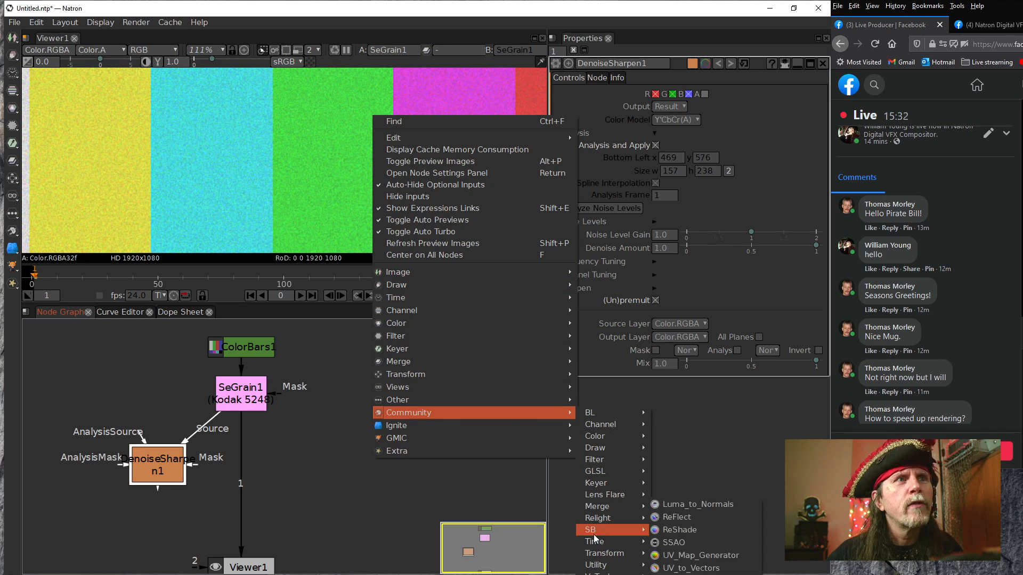
mouse_move(593, 464)
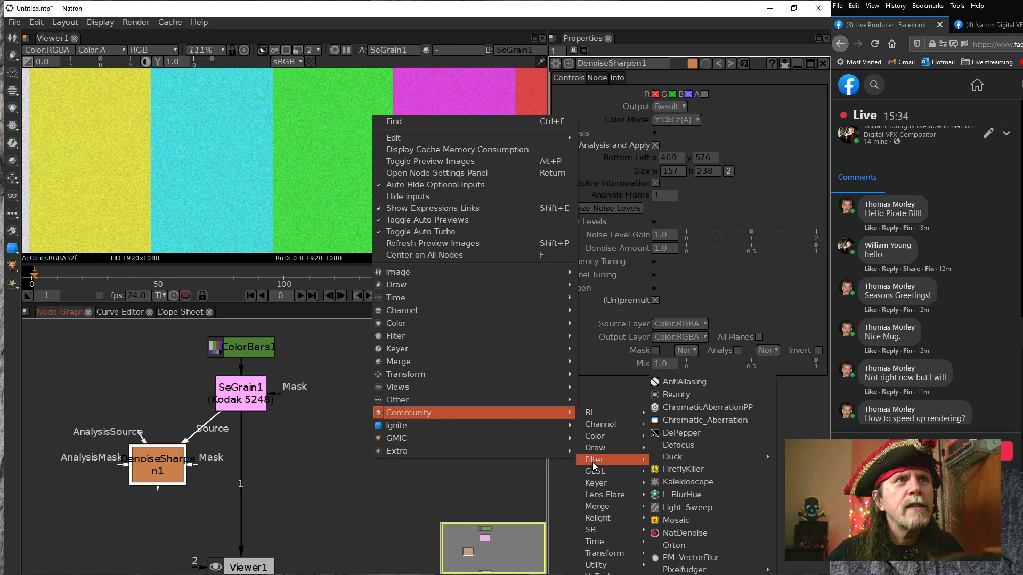
mouse_move(593, 440)
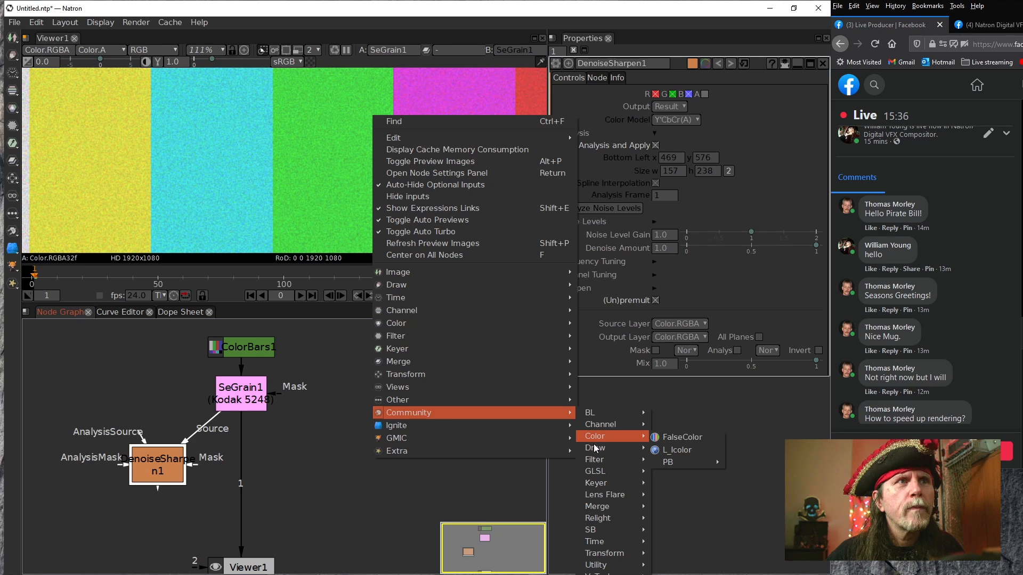
mouse_move(594, 484)
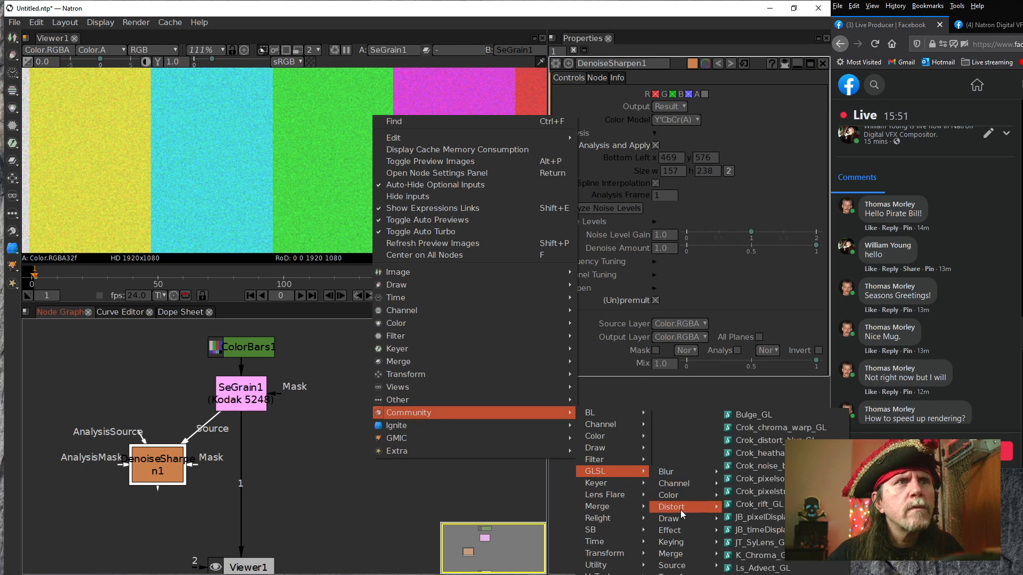
mouse_move(671, 542)
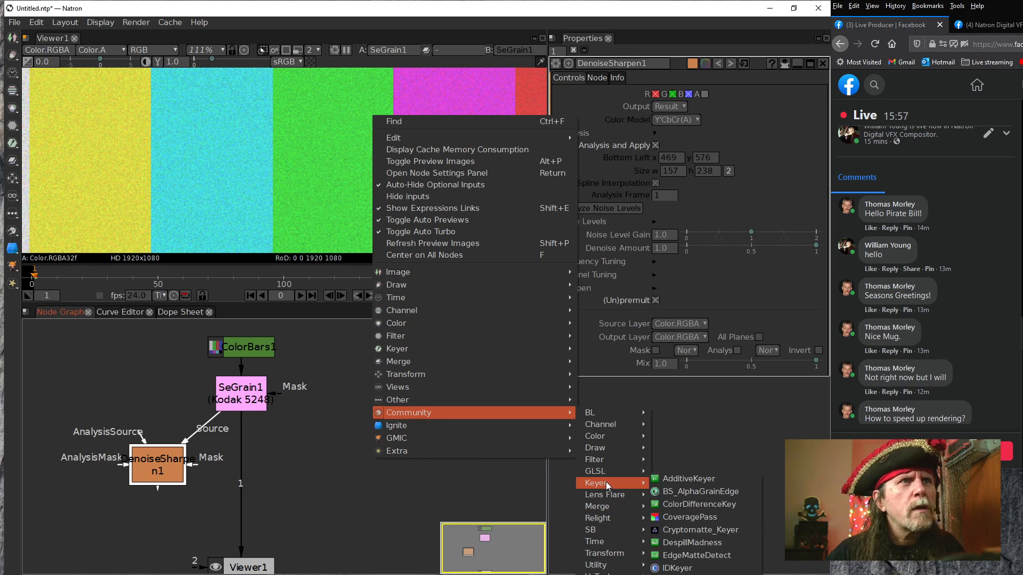
left_click(690, 480)
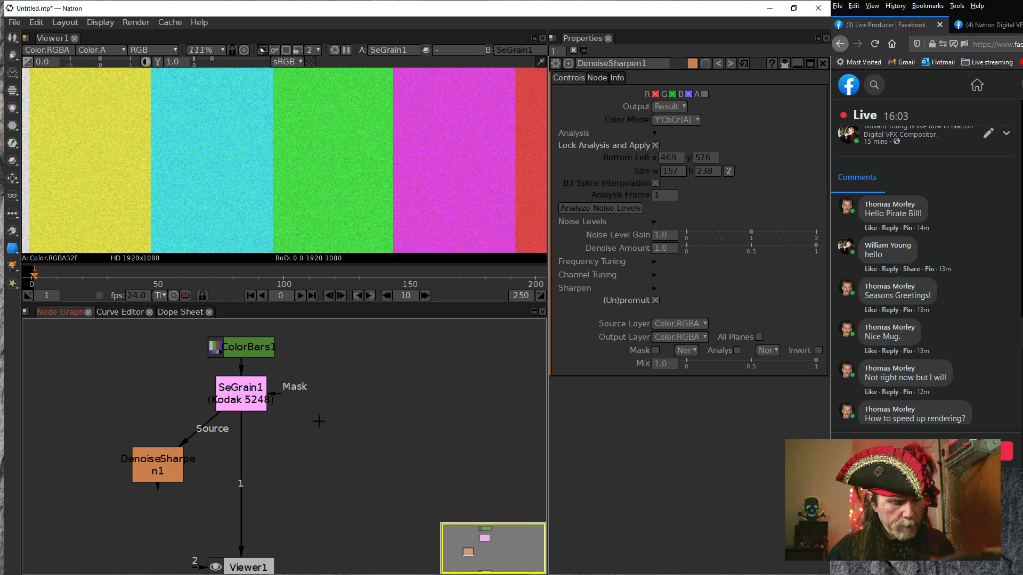
Search the nodes for "ch" and add a ChromaKeyer node to the graph
key("Tab")
type("ch")
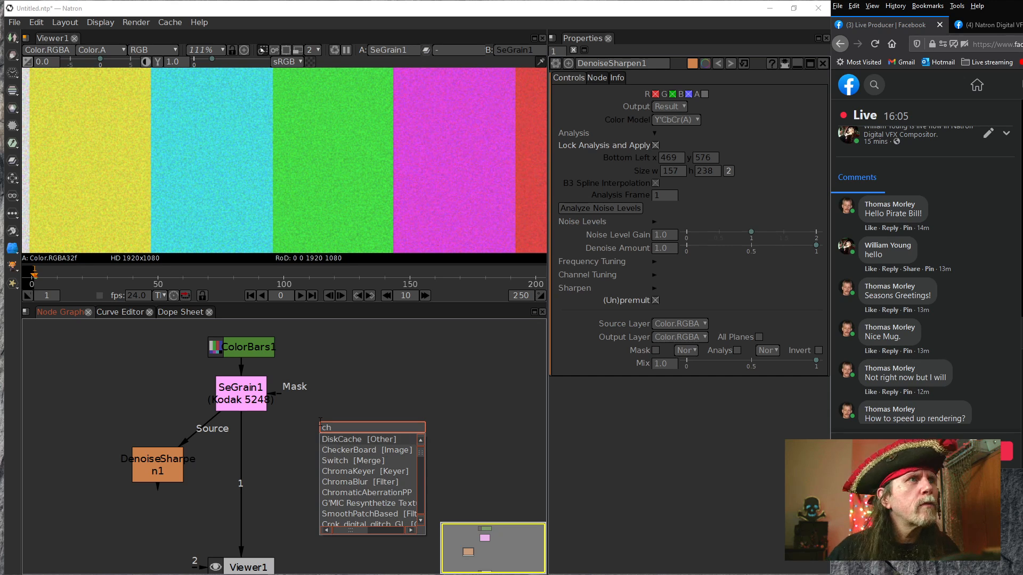
key("Down")
key("Down")
key("Down")
key("Return")
Connect the ChromaKeyer's Source input to SeGrain, place the node beside it and show its output in the viewer
left_click_drag(367, 418, 269, 403)
left_click_drag(361, 440, 336, 439)
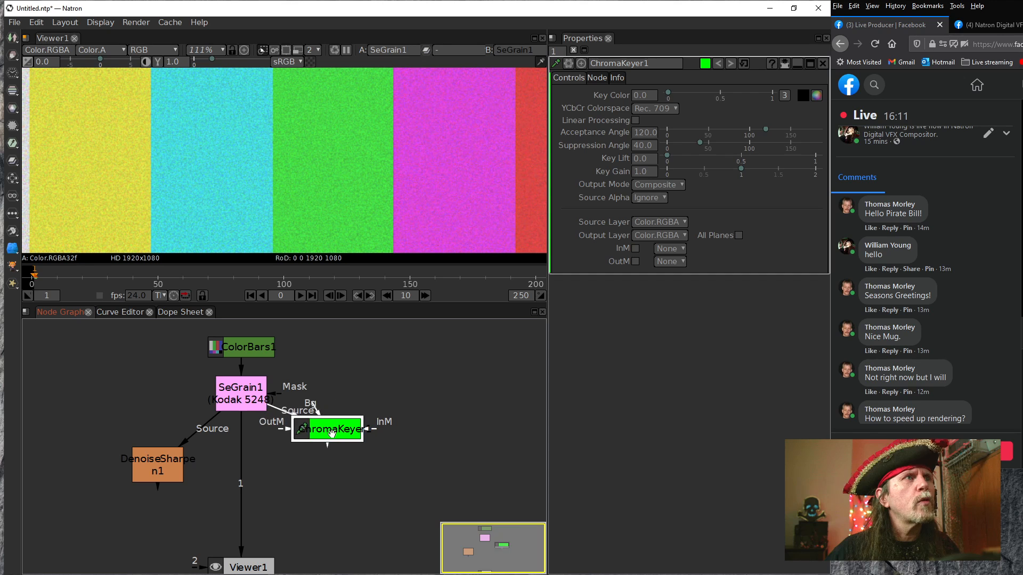
key("1")
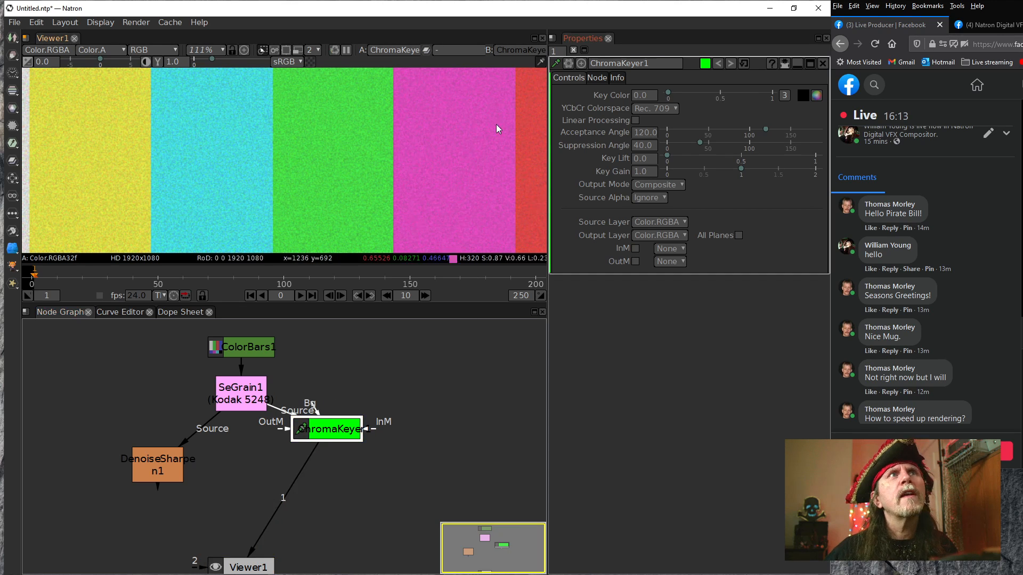
Sample a rectangle inside the green bar as the ChromaKeyer's key color and display the alpha channel
left_click(803, 95)
left_click_drag(290, 97, 376, 227)
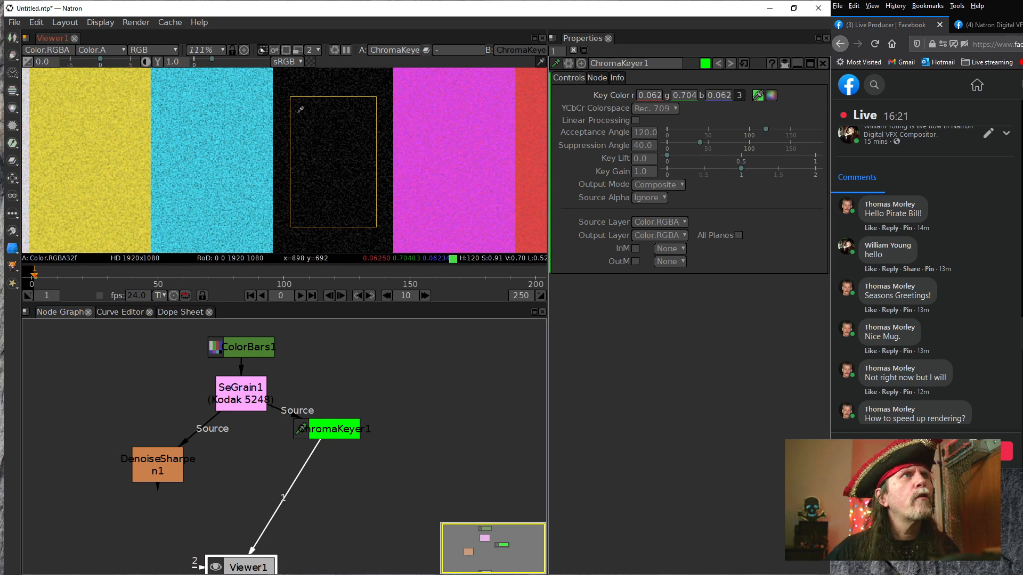
left_click(344, 428)
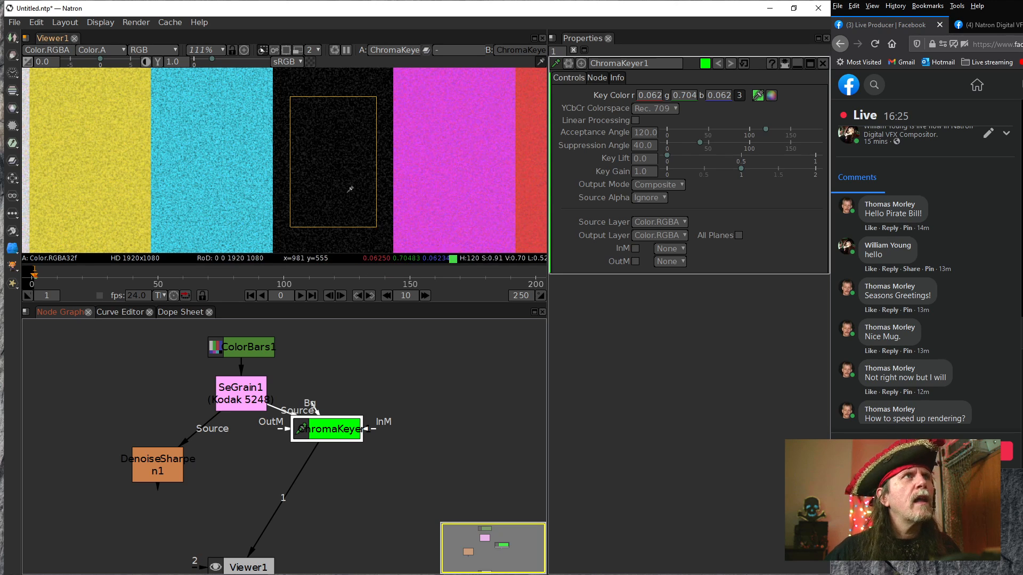
key("a")
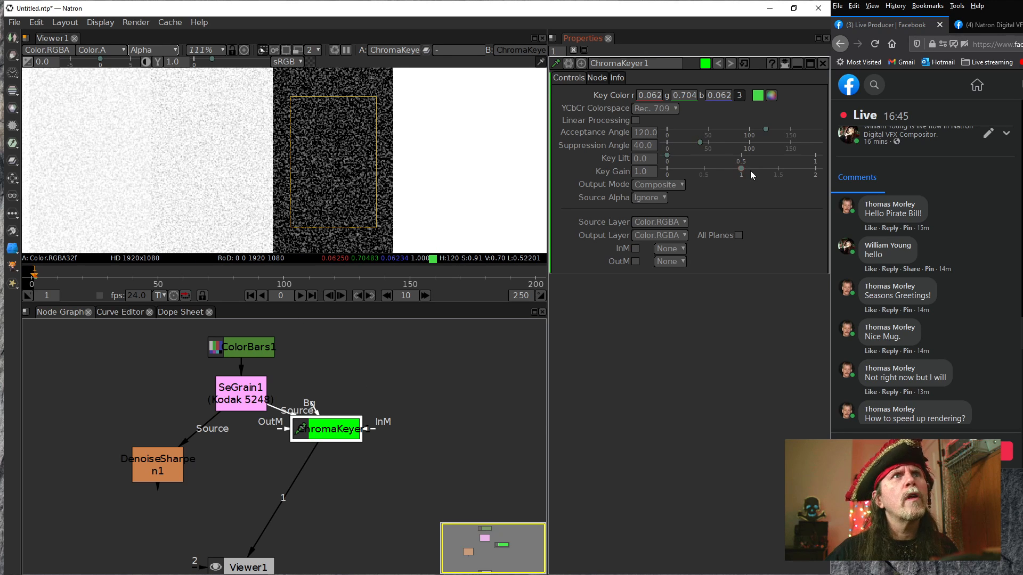
Set the ChromaKeyer's Key Gain to 0.662 and Key Lift to 0.975, and inspect the whole matte
left_click_drag(741, 168, 716, 174)
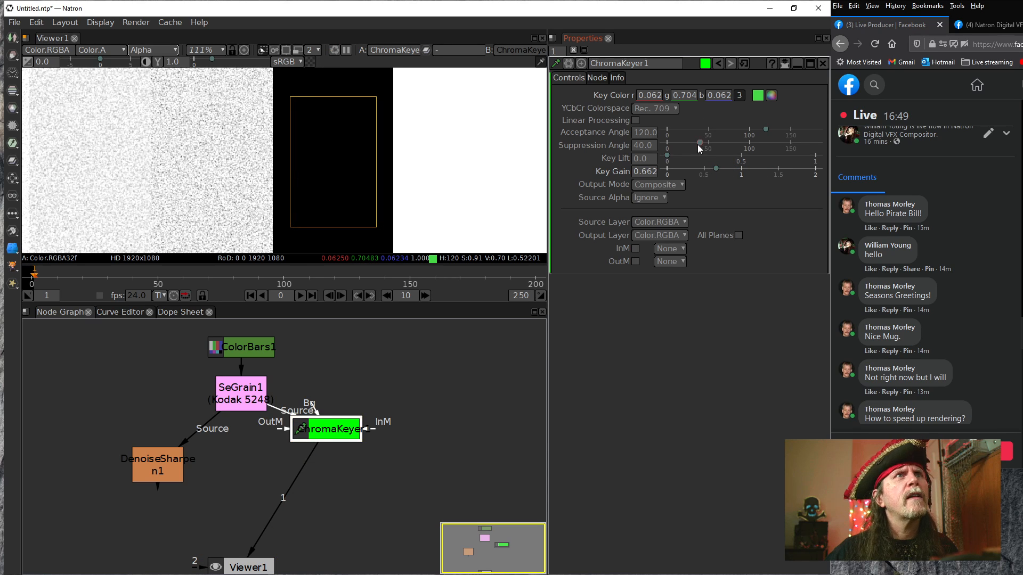
left_click_drag(707, 156, 813, 160)
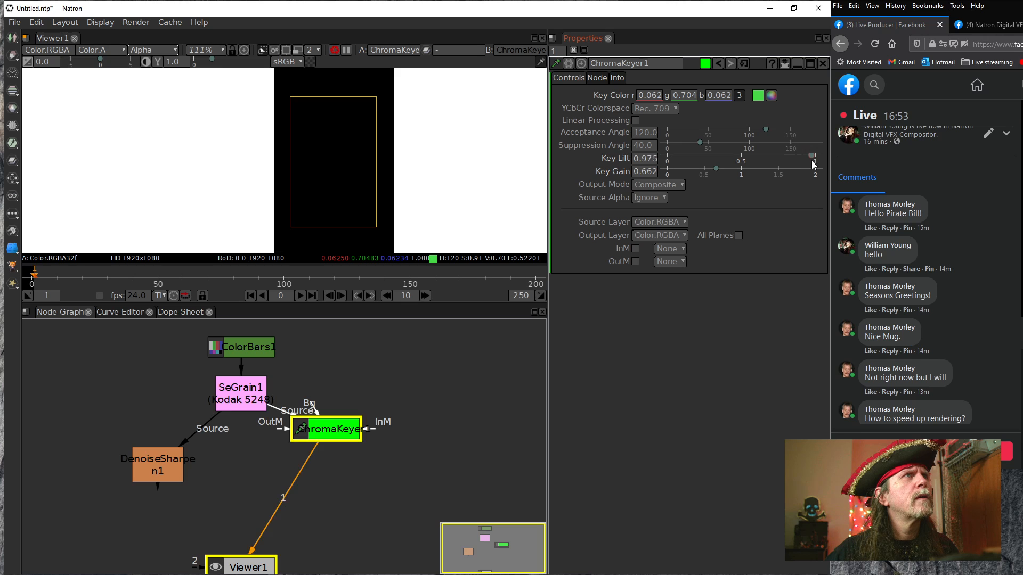
scroll(392, 201, "down", 3)
mouse_move(394, 195)
left_mouse_down()
mouse_move(375, 228)
mouse_move(380, 166)
mouse_move(377, 183)
left_mouse_up()
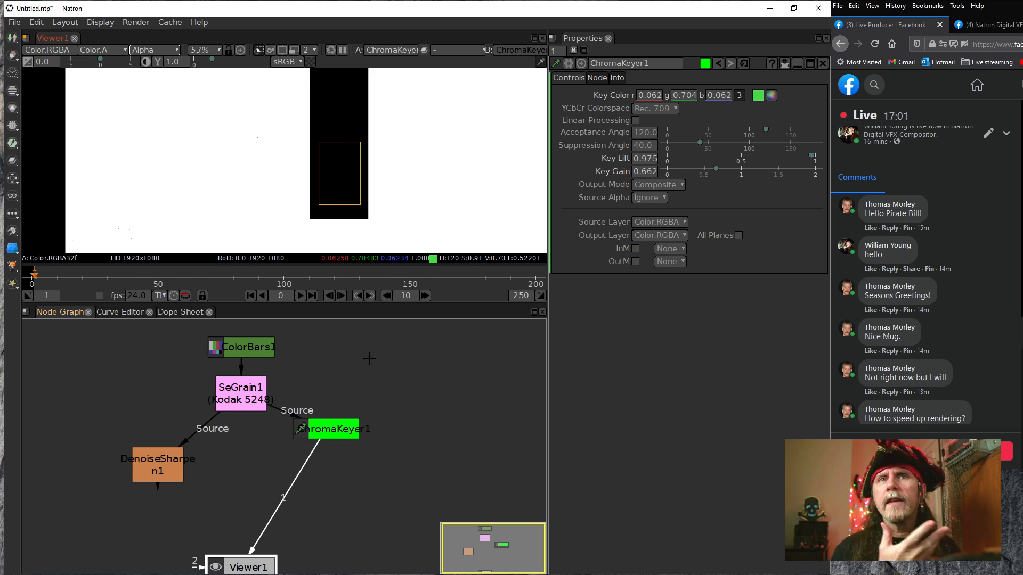
Connect DenoiseSharpen's Mask input to the ChromaKeyer and show the DenoiseSharpen output in the viewer with RGB channels
left_click_drag(349, 426, 359, 367)
scroll(341, 211, "up", 4)
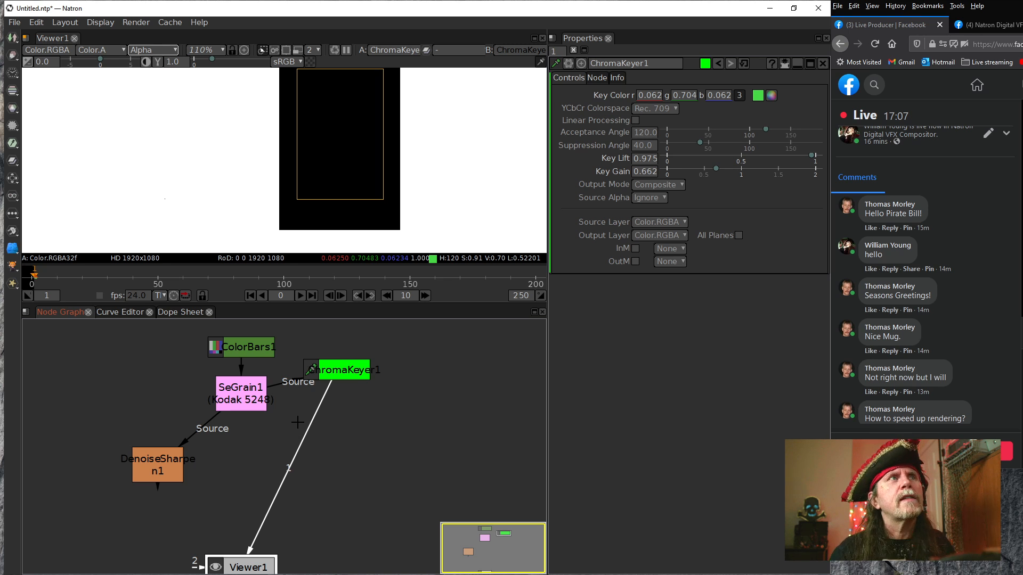
left_click_drag(163, 476, 363, 375)
left_click_drag(177, 457, 214, 460)
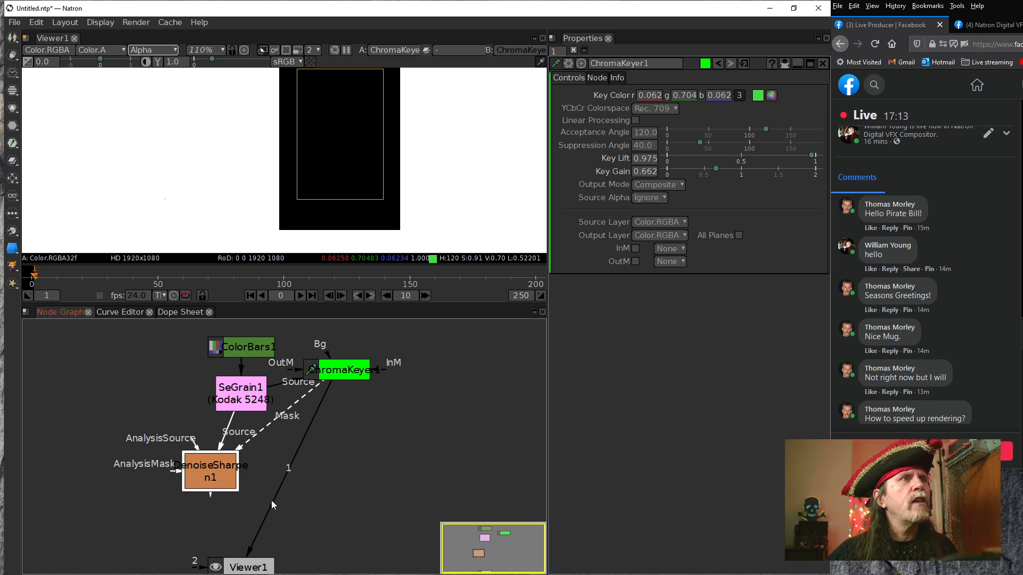
key("1")
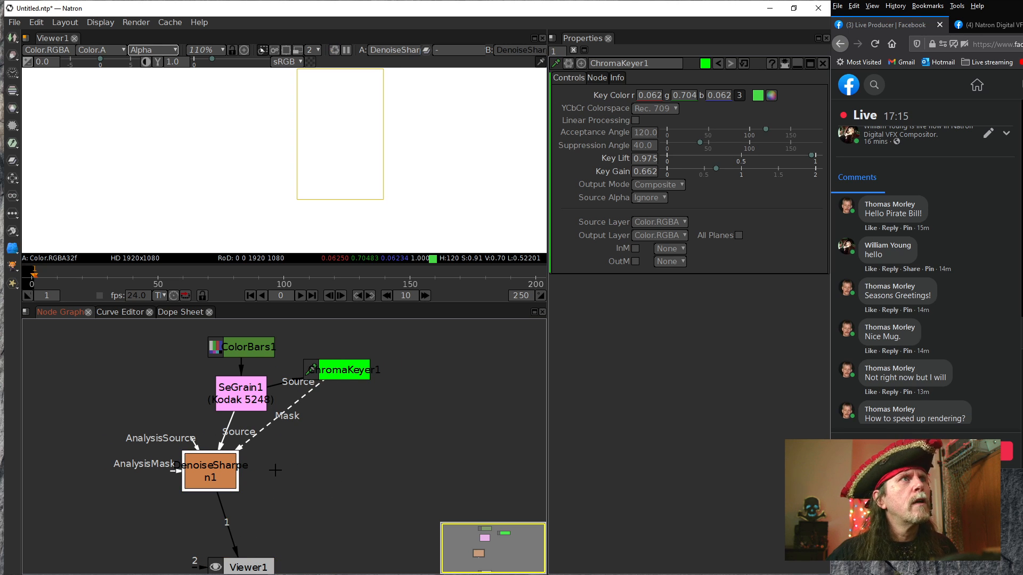
left_click(326, 160)
key("a")
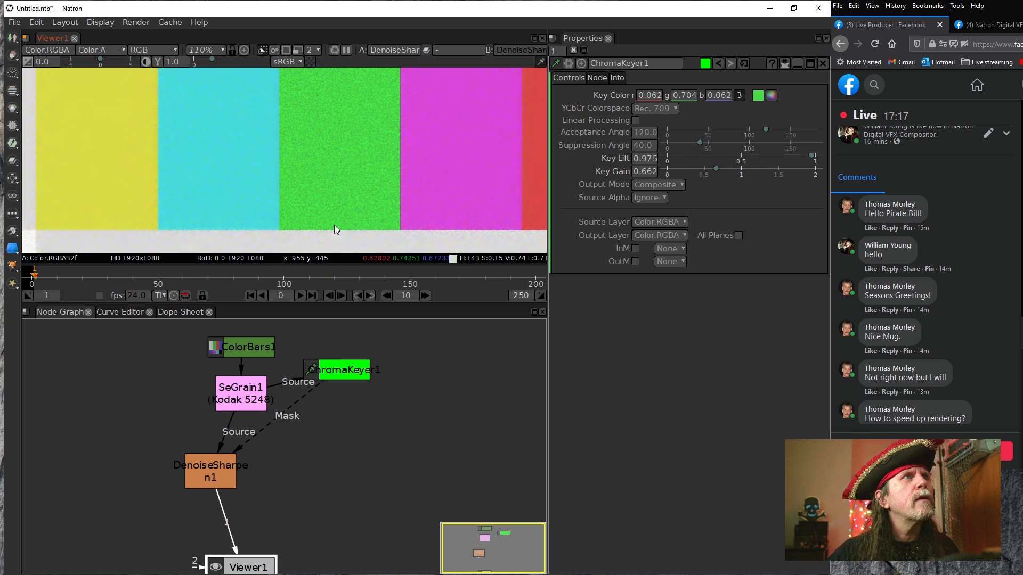
Open DenoiseSharpen's settings and compare its result with the Mask input disconnected from and reconnected to the ChromaKeyer
left_click_drag(220, 473, 235, 470)
double_click(240, 465)
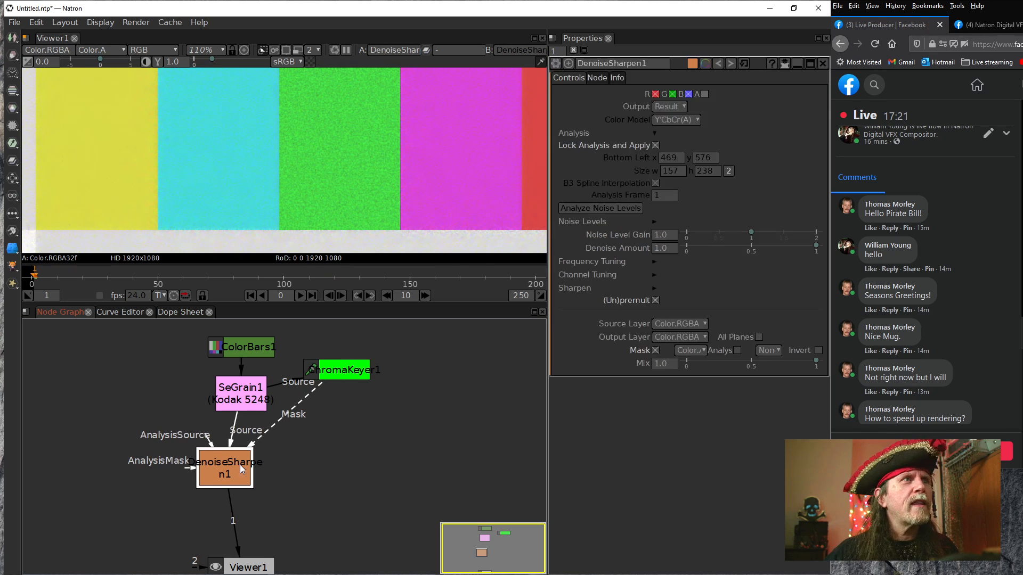
left_click_drag(271, 426, 337, 446)
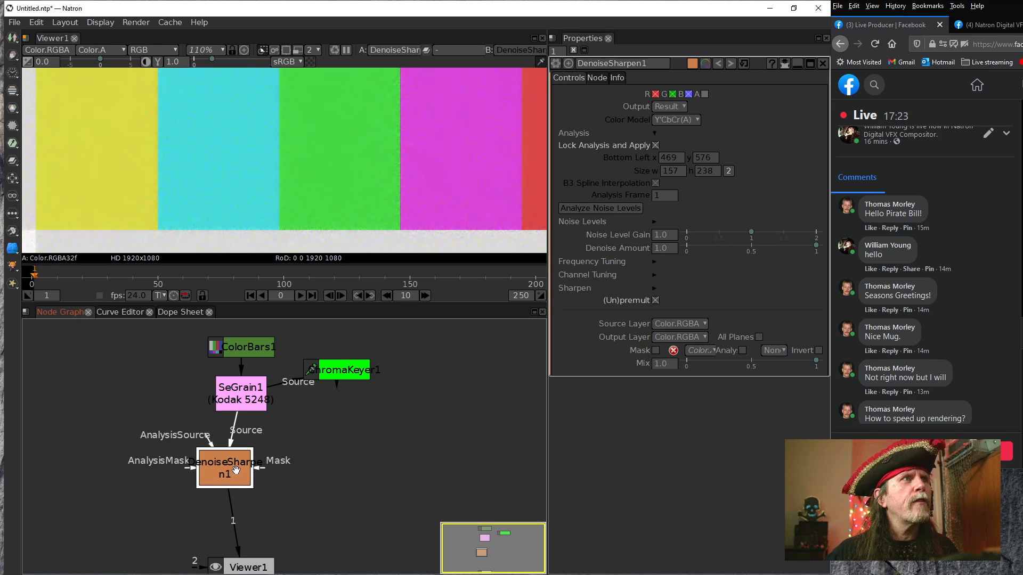
left_click_drag(263, 471, 347, 374)
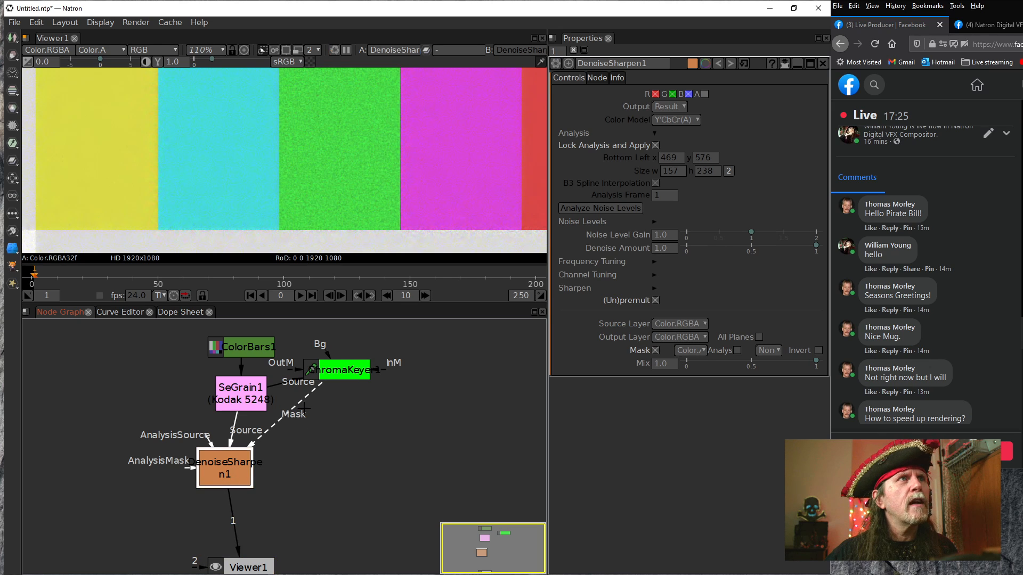
left_click(222, 470)
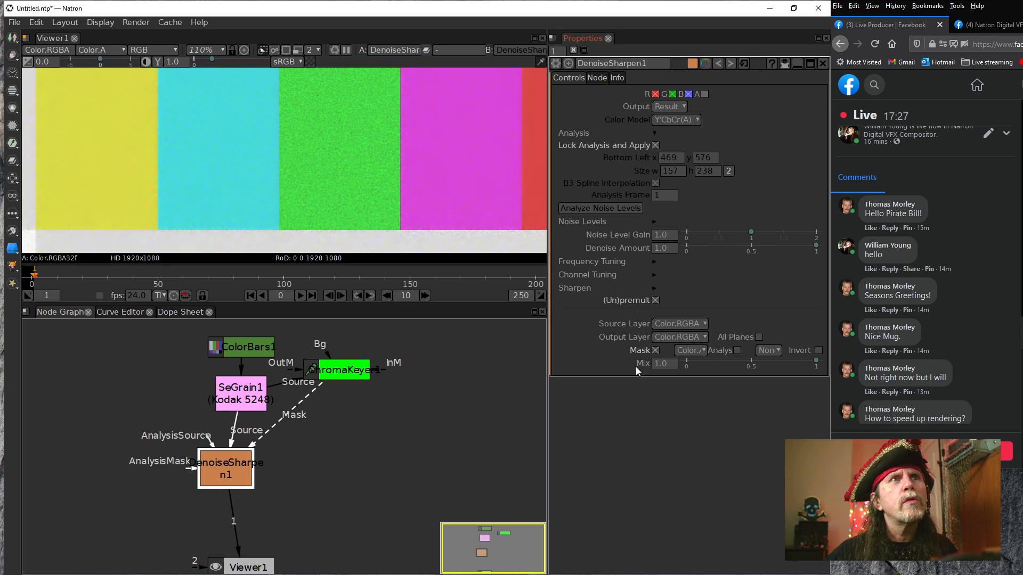
Invert the DenoiseSharpen mask and space the ChromaKeyer and DenoiseSharpen nodes further apart in the graph
left_click(817, 350)
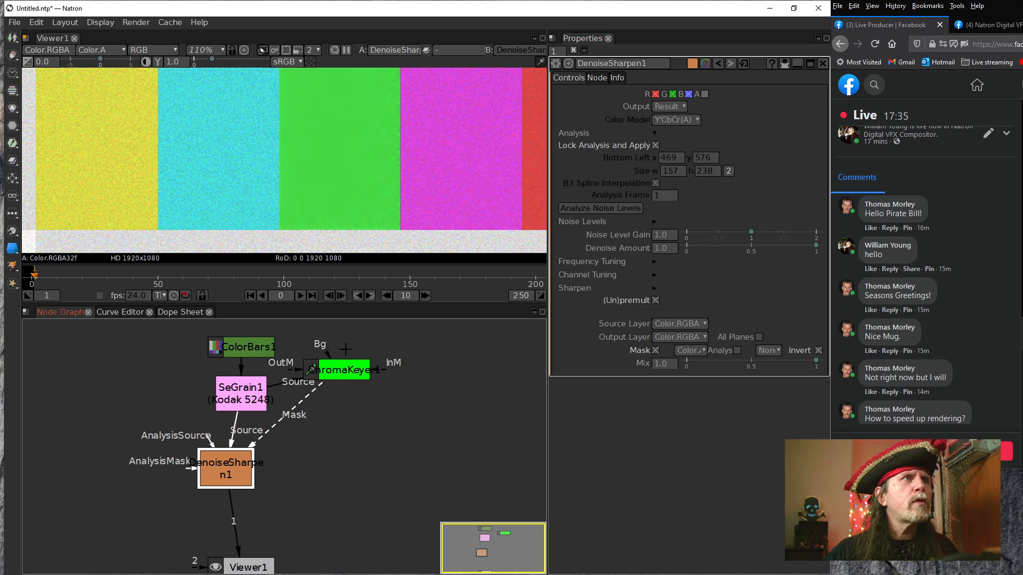
left_click_drag(346, 373, 370, 374)
left_click_drag(238, 465, 236, 476)
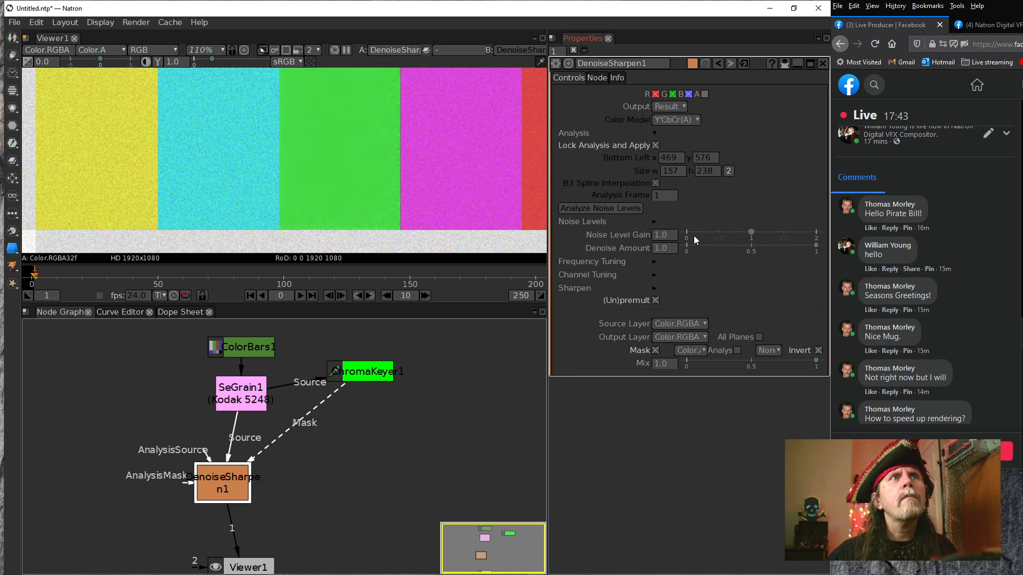
Try DenoiseSharpen's Noise Level Gain at 1.451, 2.251 and 0.251 to compare the smoothing of the green bar
left_click_drag(750, 233, 780, 234)
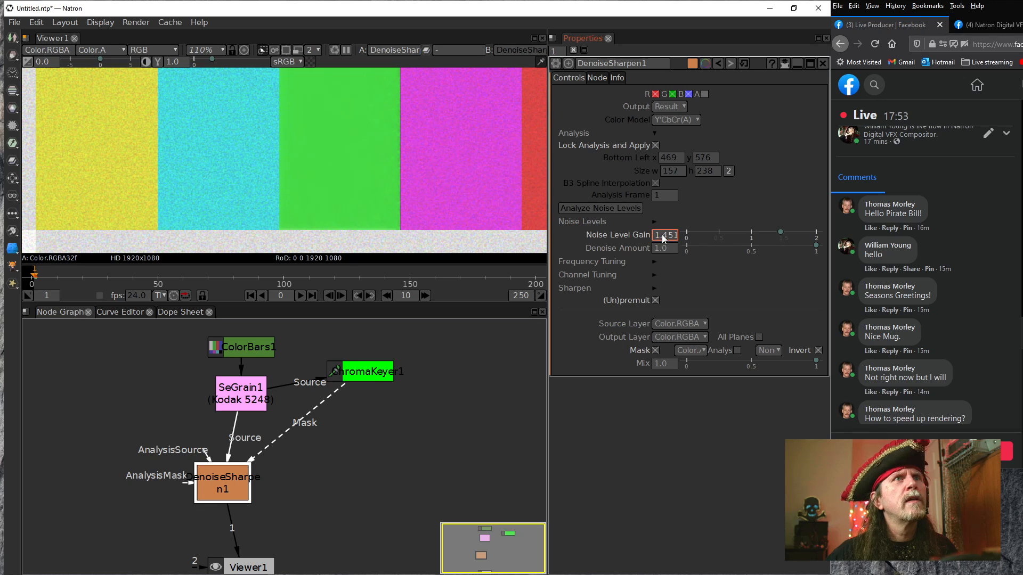
scroll(665, 238, "up", 1)
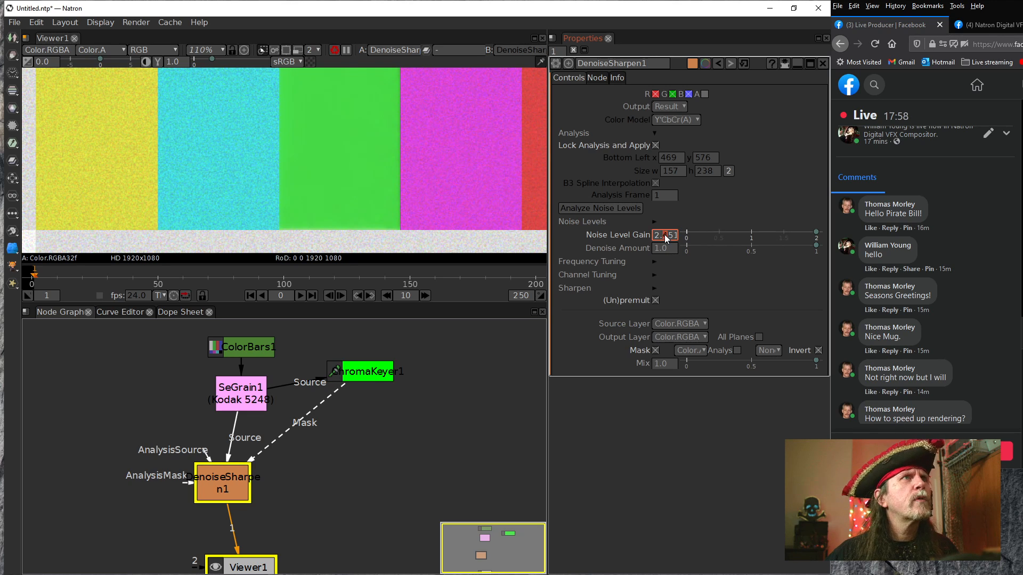
left_click(653, 236)
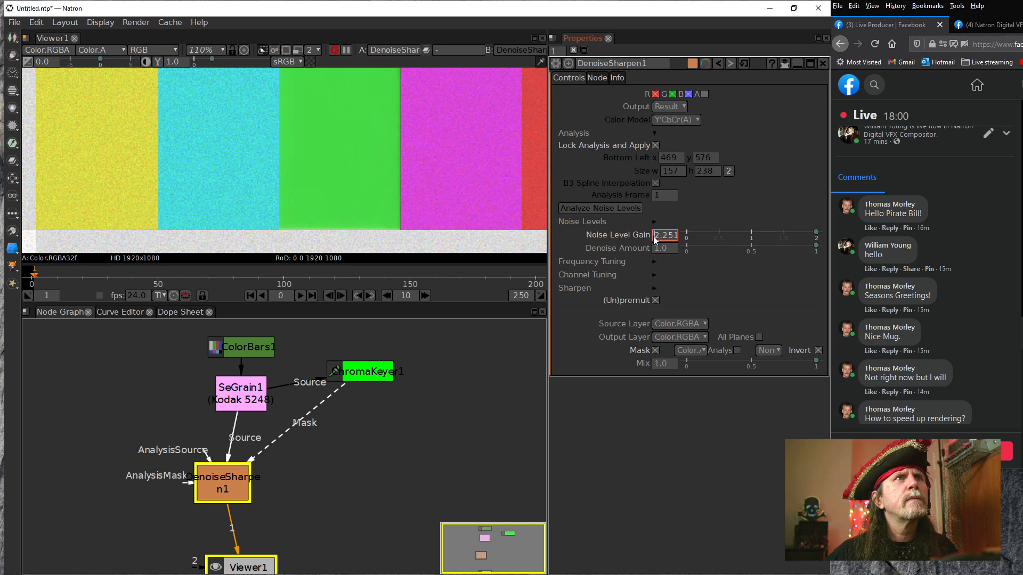
key("Down")
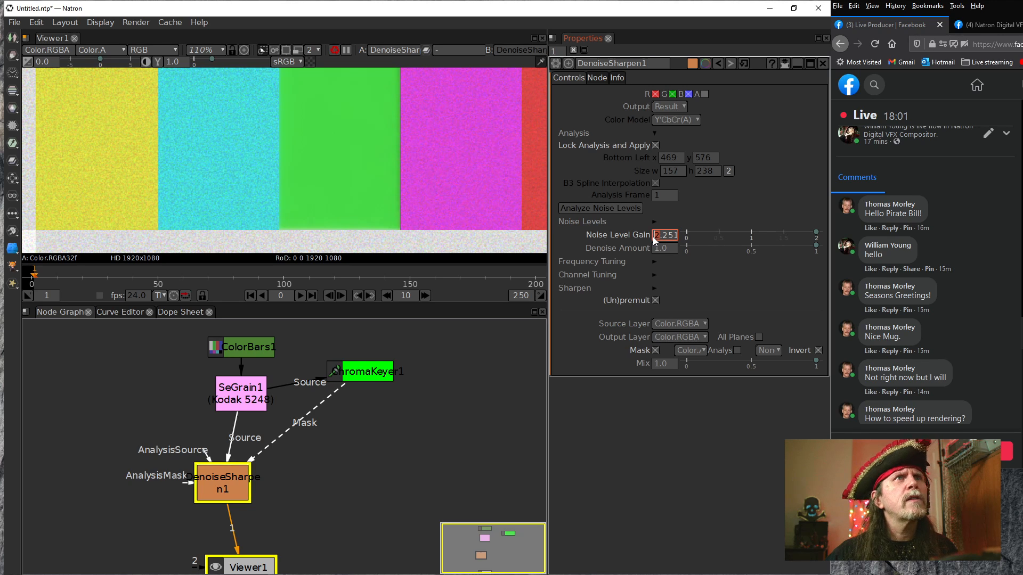
key("Down")
Raise DenoiseSharpen's Denoise Amount to 11.0
left_click(656, 251)
key("Up")
key("Up")
key("Up")
key("Up")
key("Up")
key("Up")
key("Up")
key("Up")
key("Up")
key("Up")
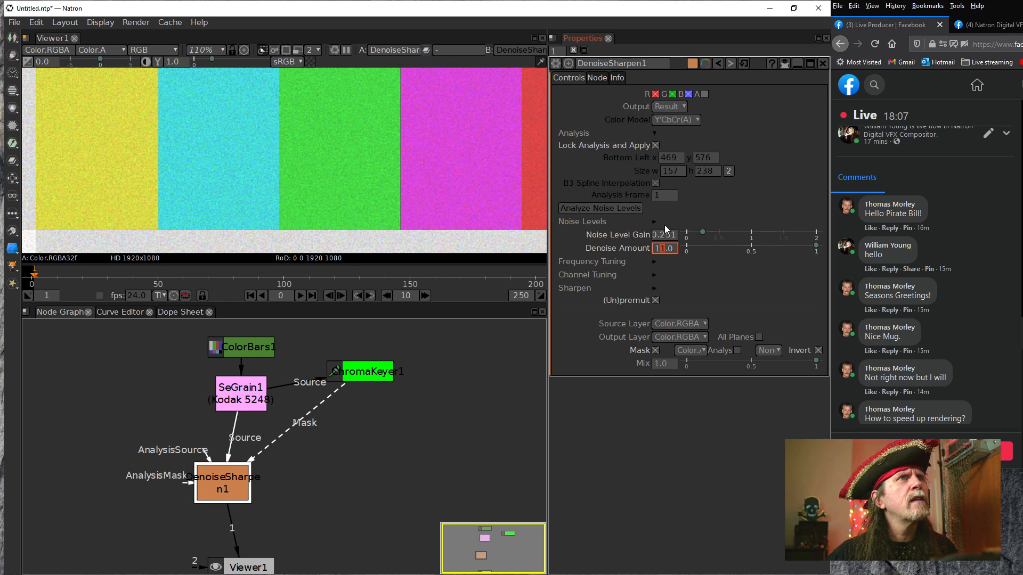
Reset DenoiseSharpen's Noise Level Gain to its default and raise it to 3.0
right_click(659, 234)
left_click(683, 267)
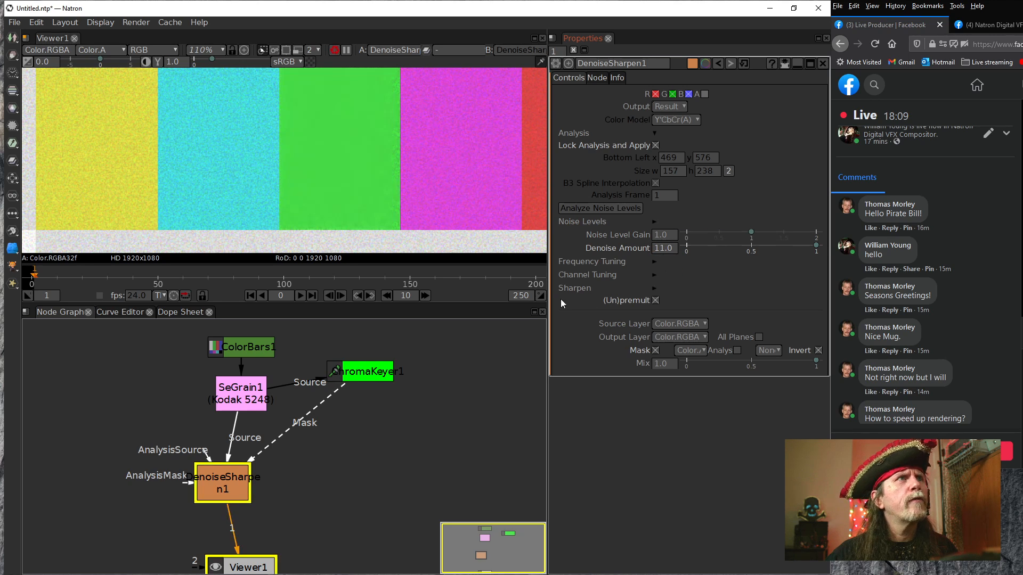
left_click(656, 250)
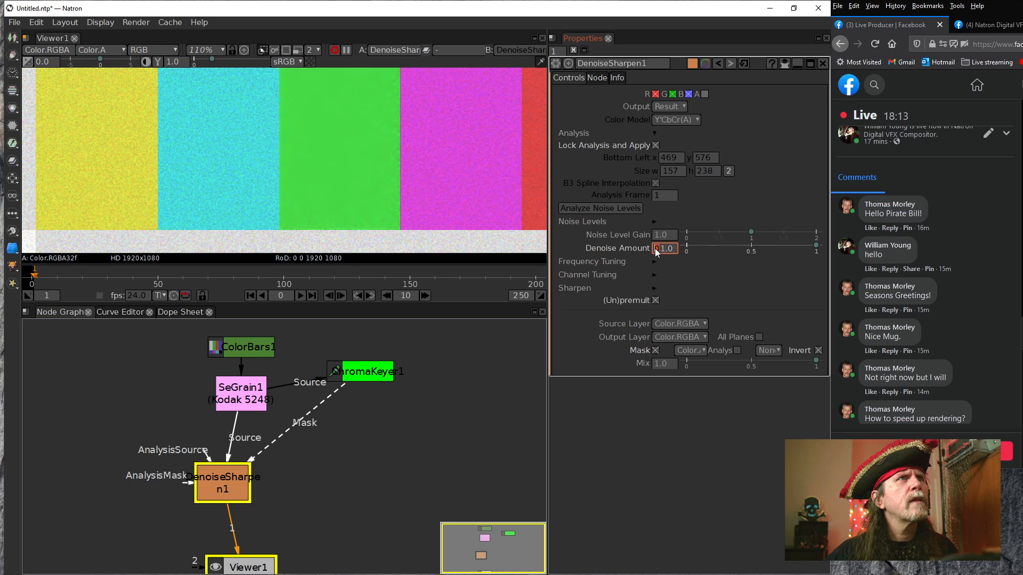
key("Up")
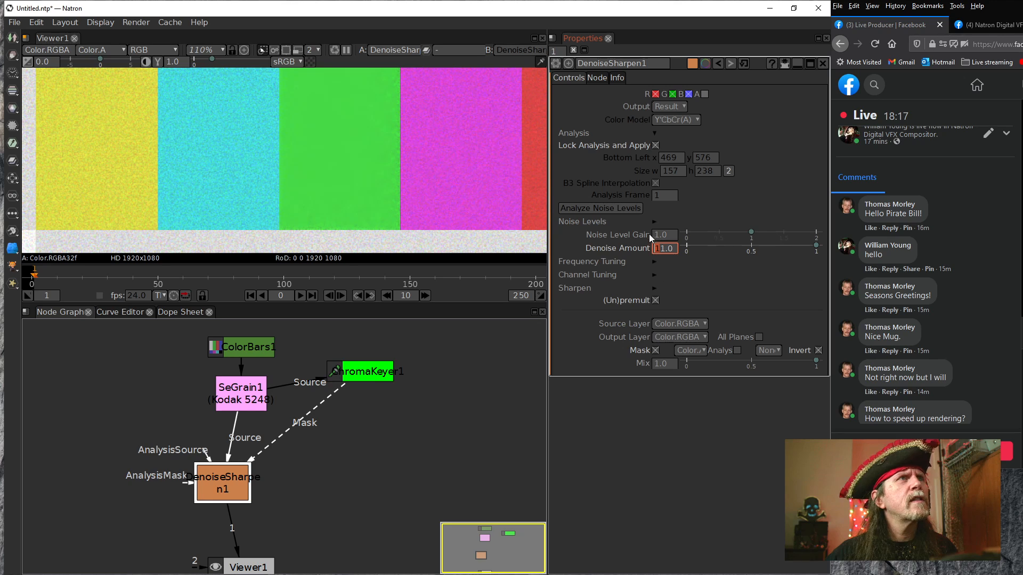
left_click(655, 236)
key("Up")
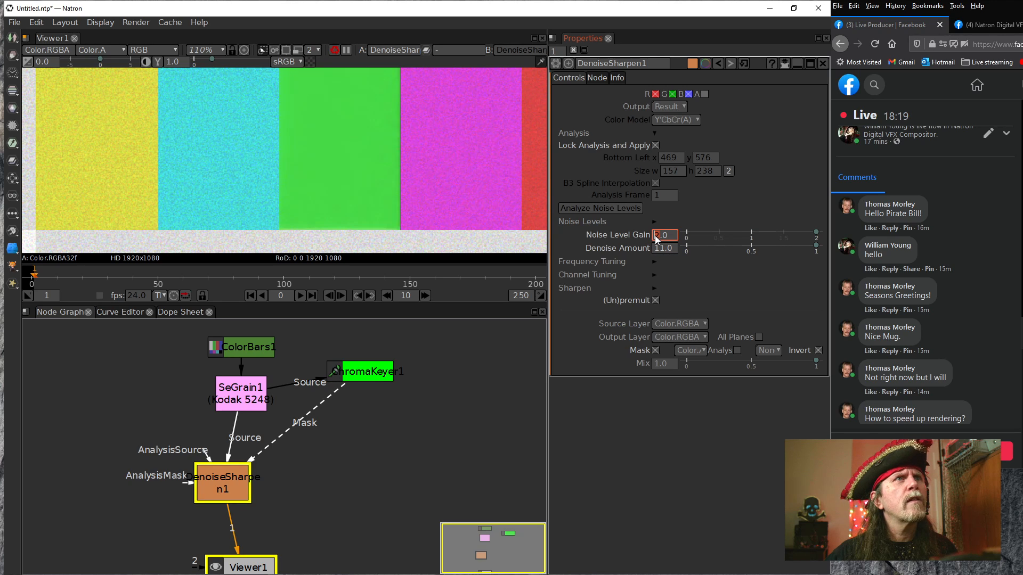
key("Up")
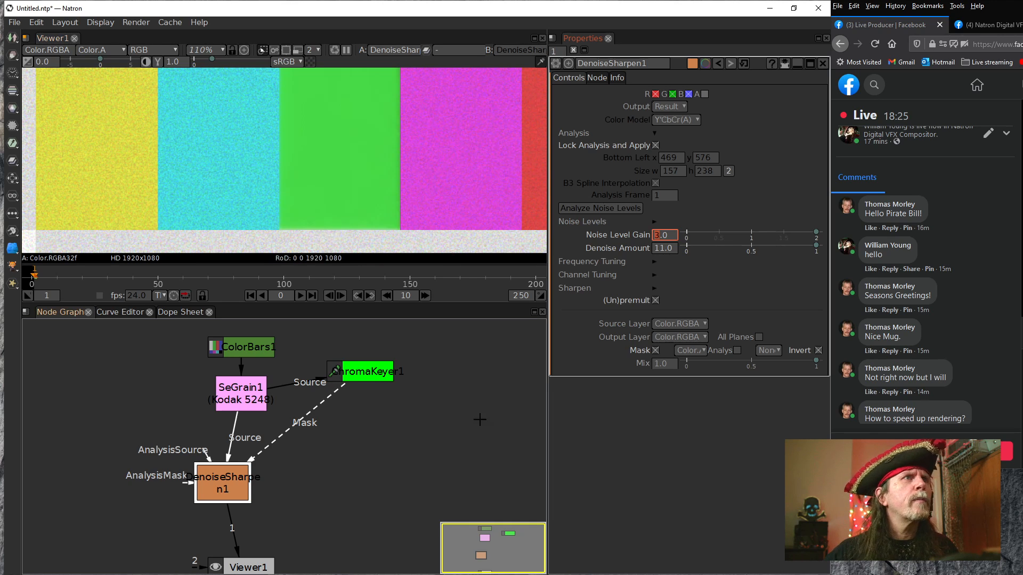
Rearrange the graph so DenoiseSharpen sits directly below SeGrain with the ChromaKeyer to their right
left_click_drag(227, 483, 281, 484)
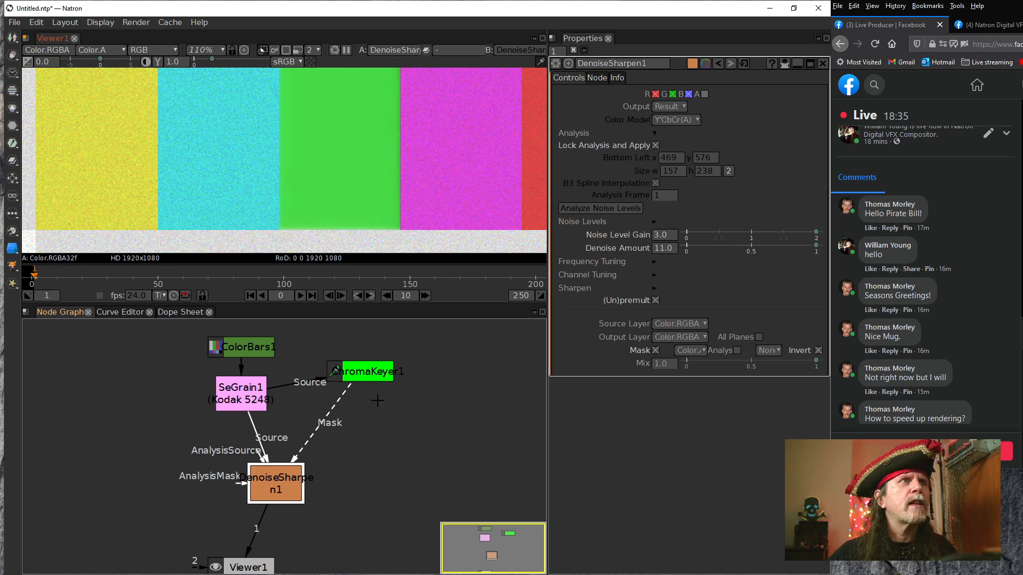
left_click_drag(377, 375, 392, 385)
left_click_drag(347, 177, 308, 208)
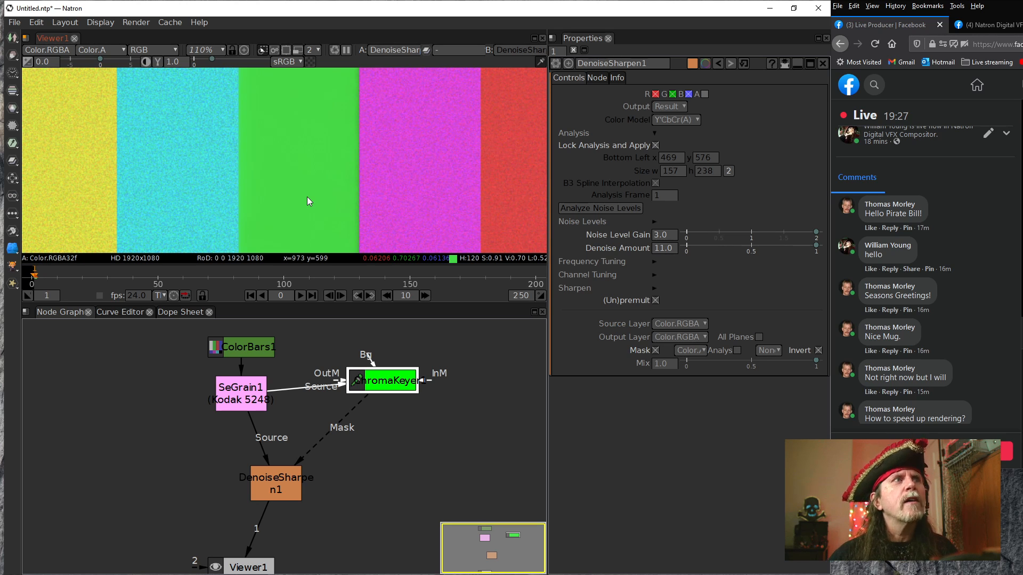
left_click(270, 494)
left_click_drag(271, 494, 332, 495)
left_click_drag(242, 396, 442, 372)
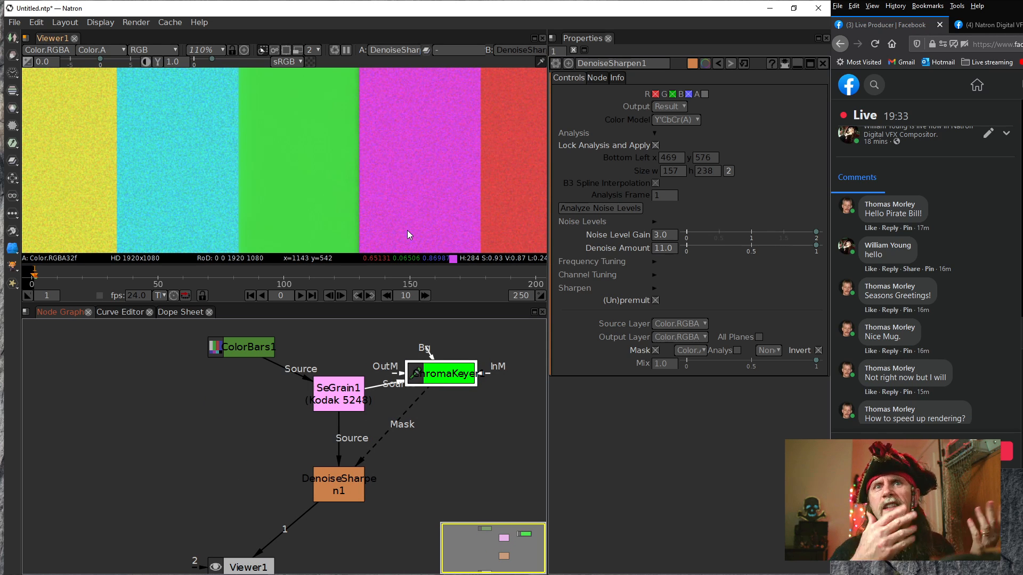
left_click_drag(407, 228, 422, 148)
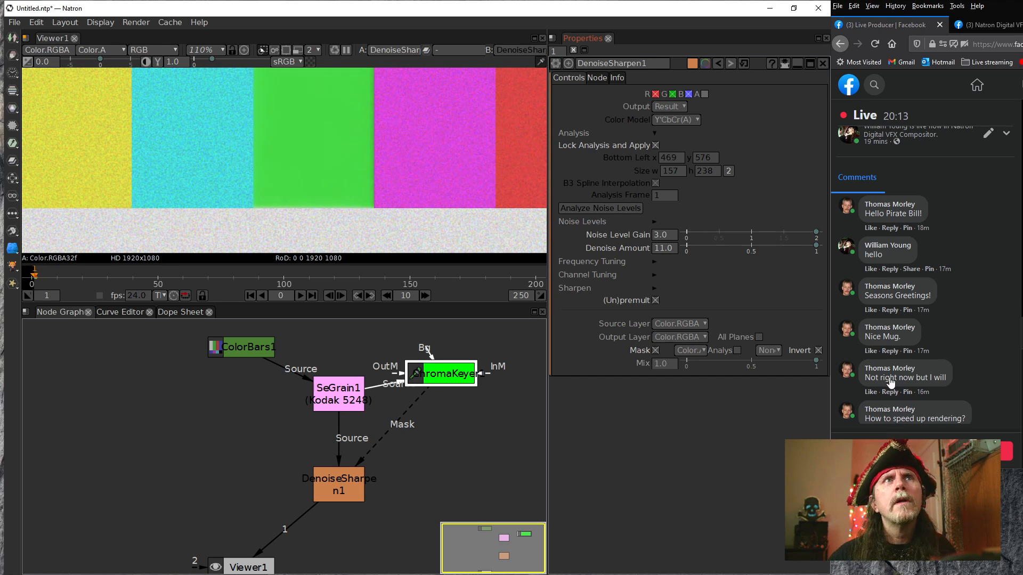
Switch to the Facebook Live Producer window, check the latest stream comments and place the window back beside Natron
left_click_drag(1004, 6, 1020, 25)
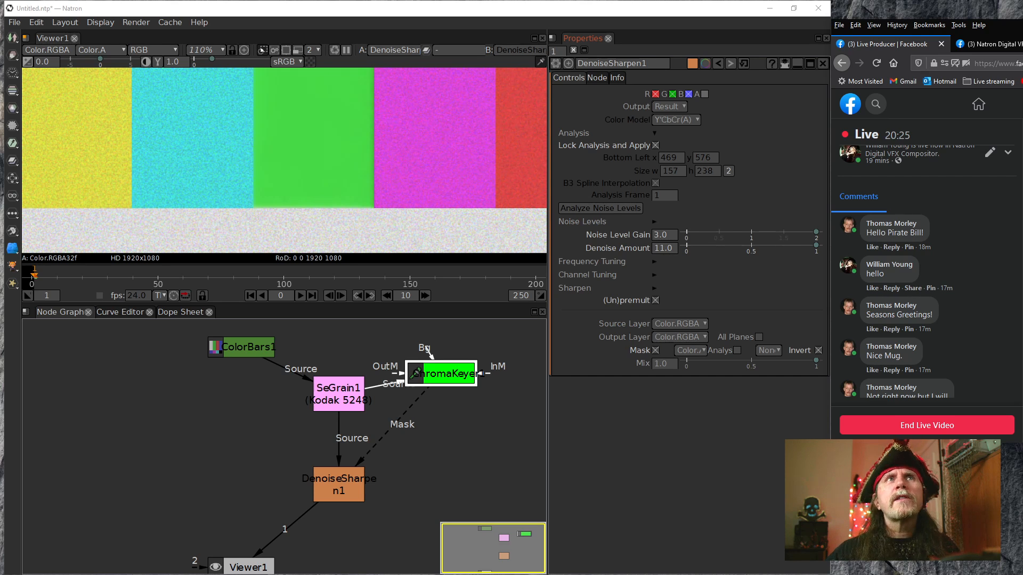
left_click_drag(1019, 25, 1022, 61)
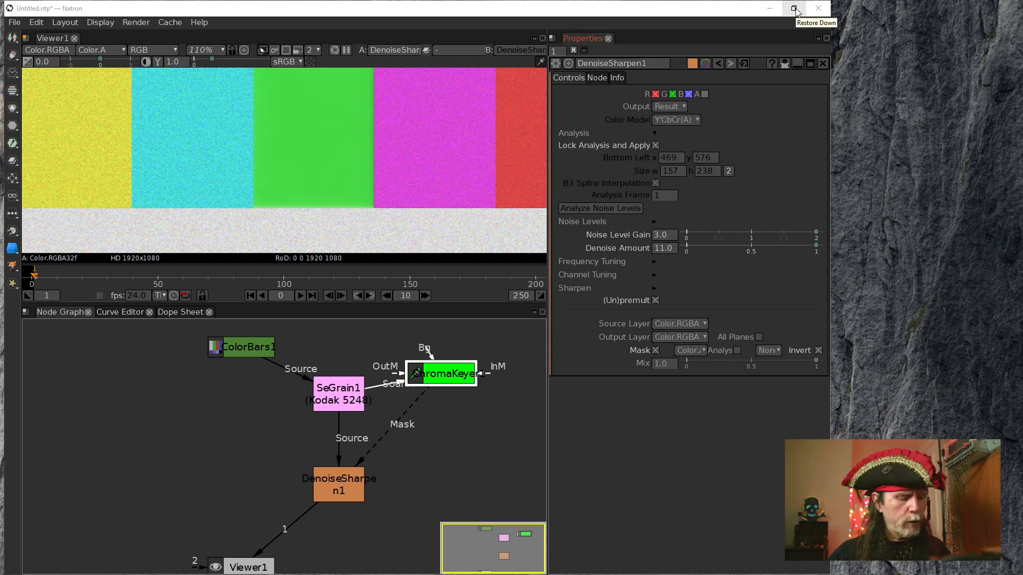
right_click(658, 8)
left_click(671, 14)
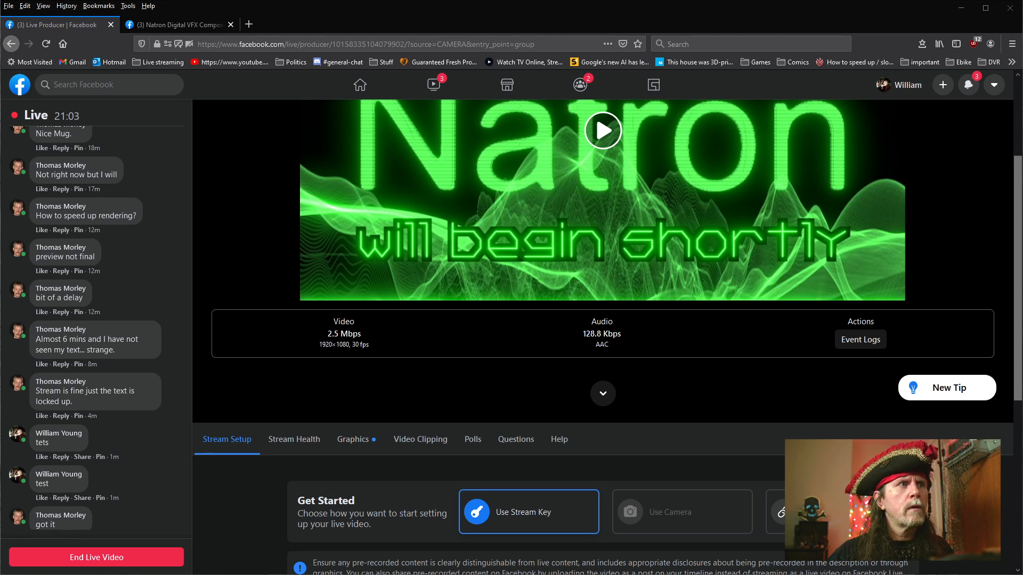
mouse_move(148, 574)
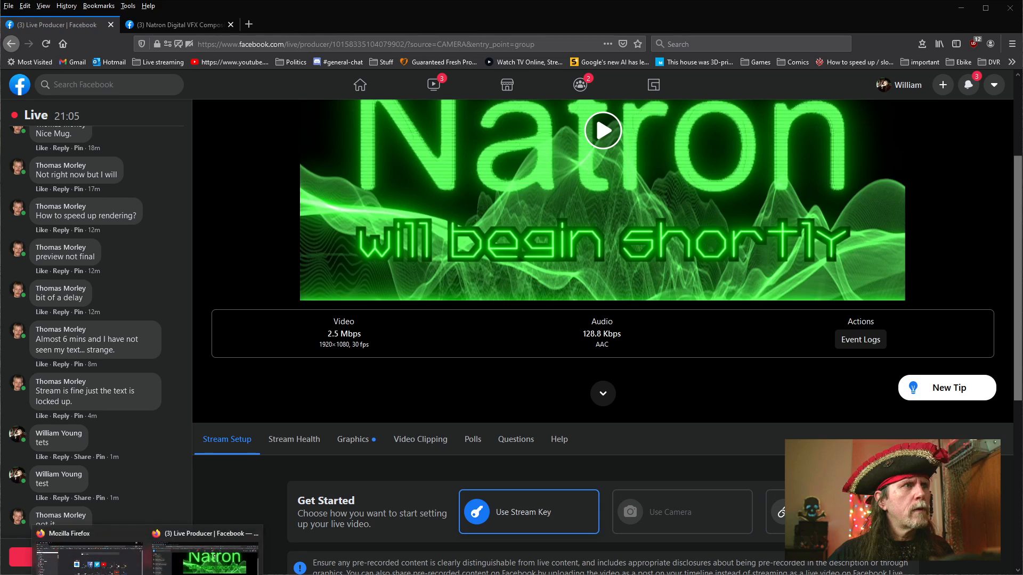
mouse_move(90, 558)
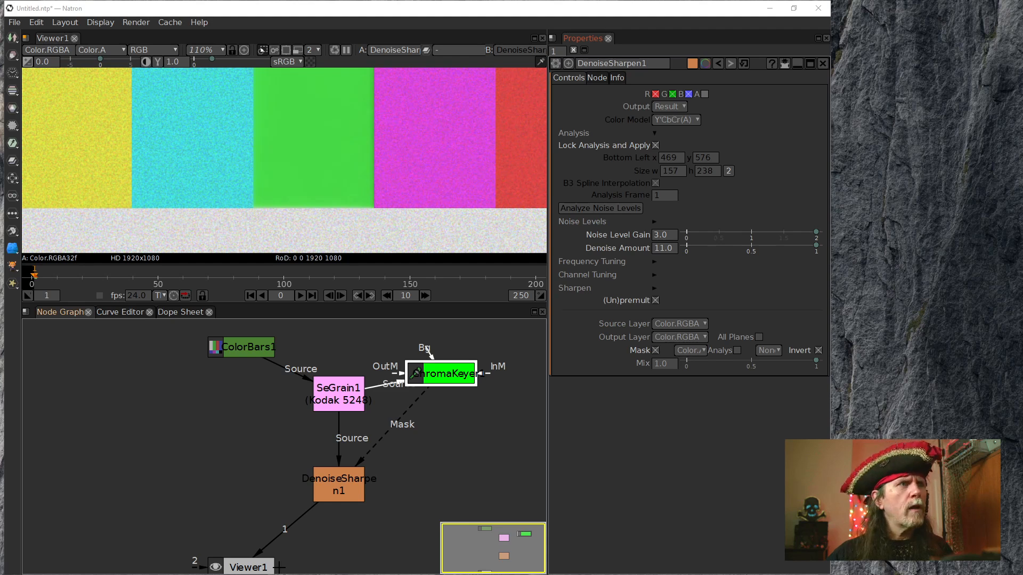
mouse_move(148, 574)
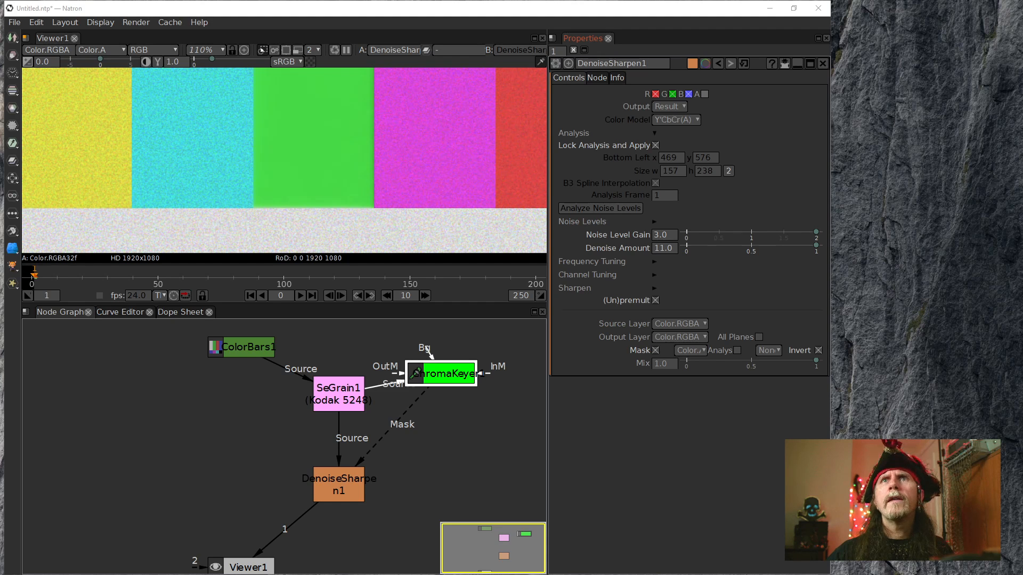
mouse_move(1022, 11)
left_mouse_down()
mouse_move(1012, 4)
mouse_move(1012, 13)
left_mouse_up()
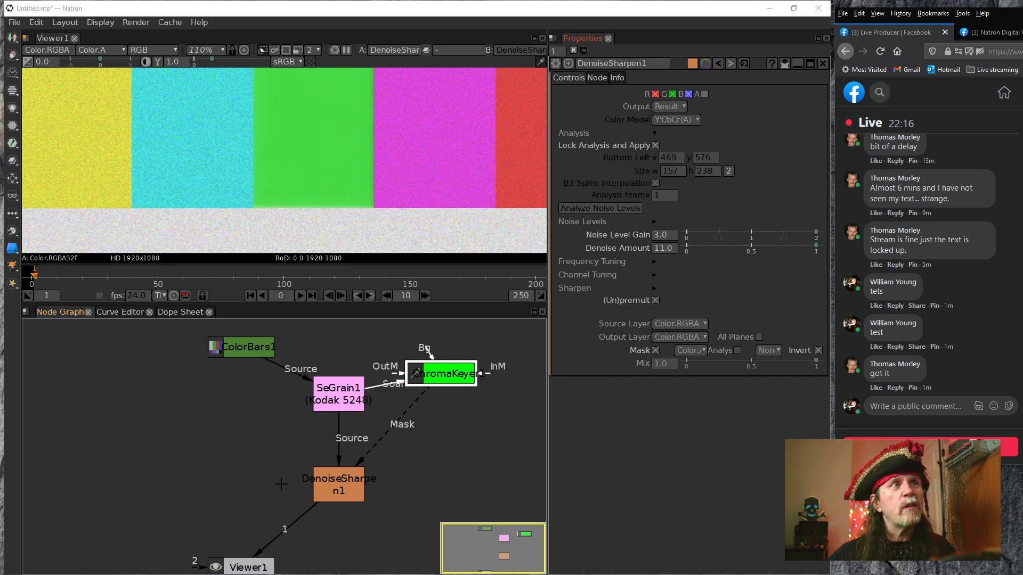
Search the nodes for "bil" and add a SmoothBilateral node in the empty area beside DenoiseSharpen
left_click(181, 471)
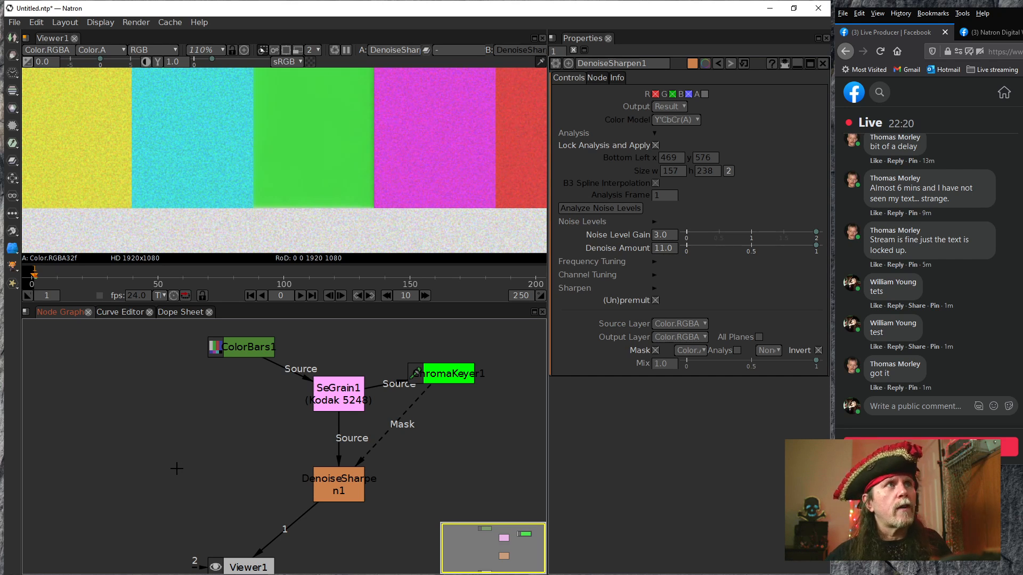
key("Tab")
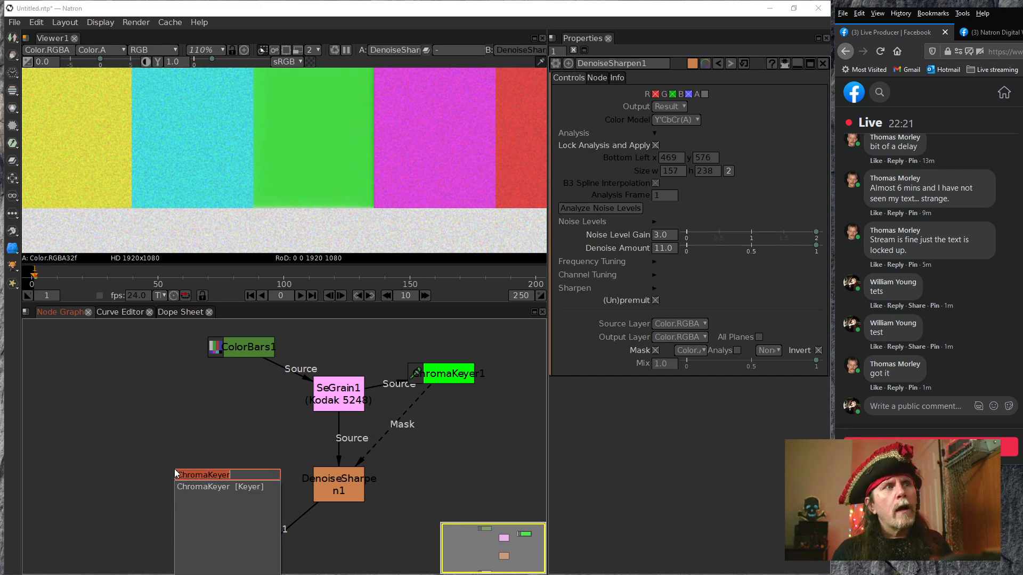
type("bil")
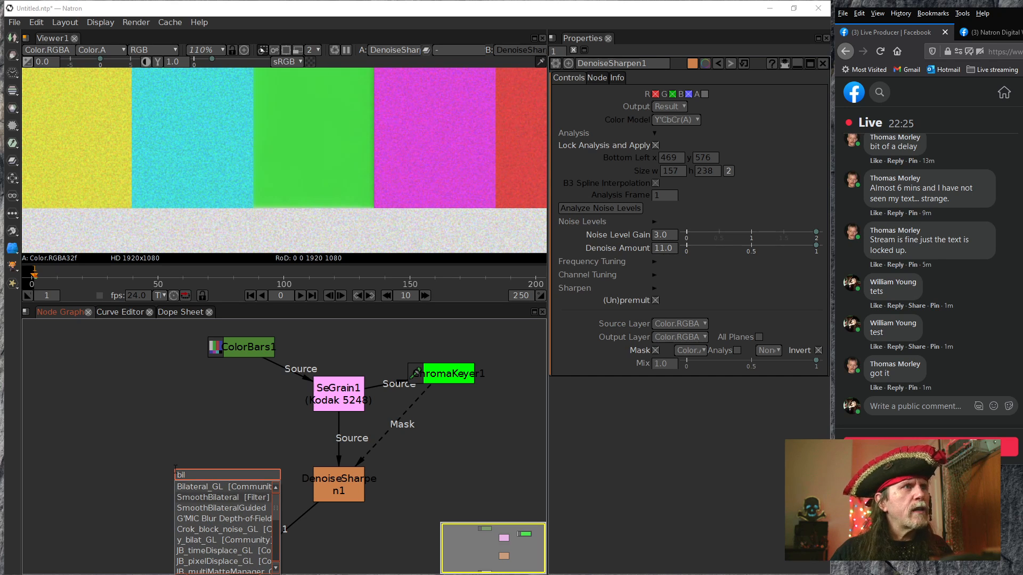
key("Down")
key("Return")
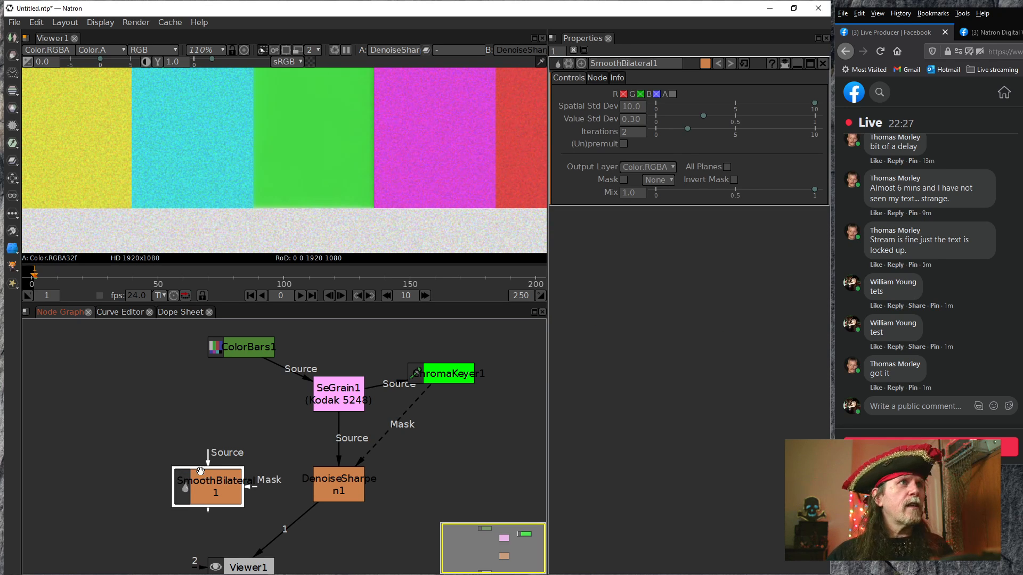
Connect SmoothBilateral's source input to SeGrain and feed the viewer from SmoothBilateral, moving the node slightly up beside DenoiseSharpen
left_click_drag(211, 461, 333, 399)
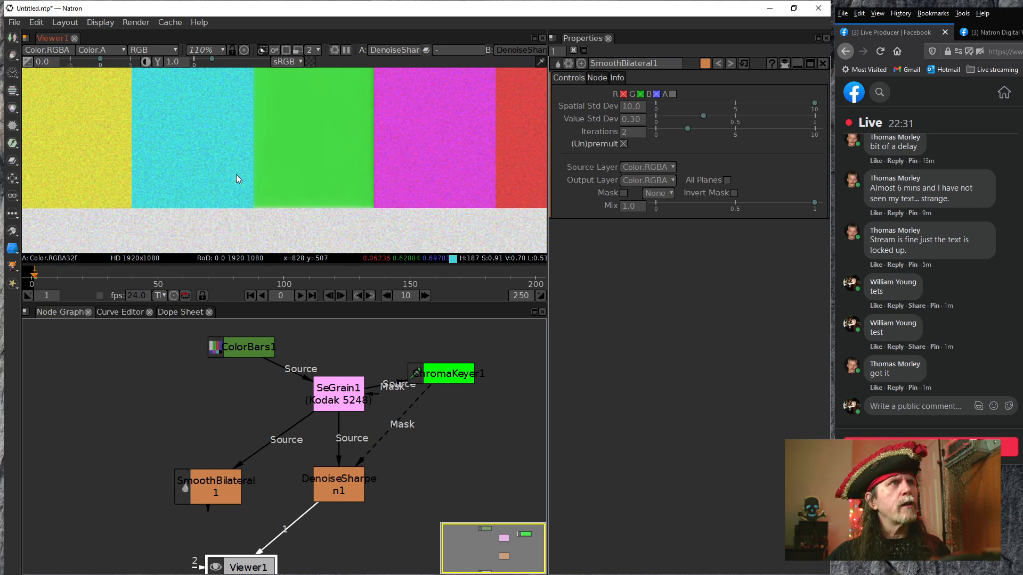
left_click_drag(210, 486, 196, 457)
left_click_drag(293, 531, 175, 460)
left_click_drag(291, 530, 185, 466)
left_click(185, 466)
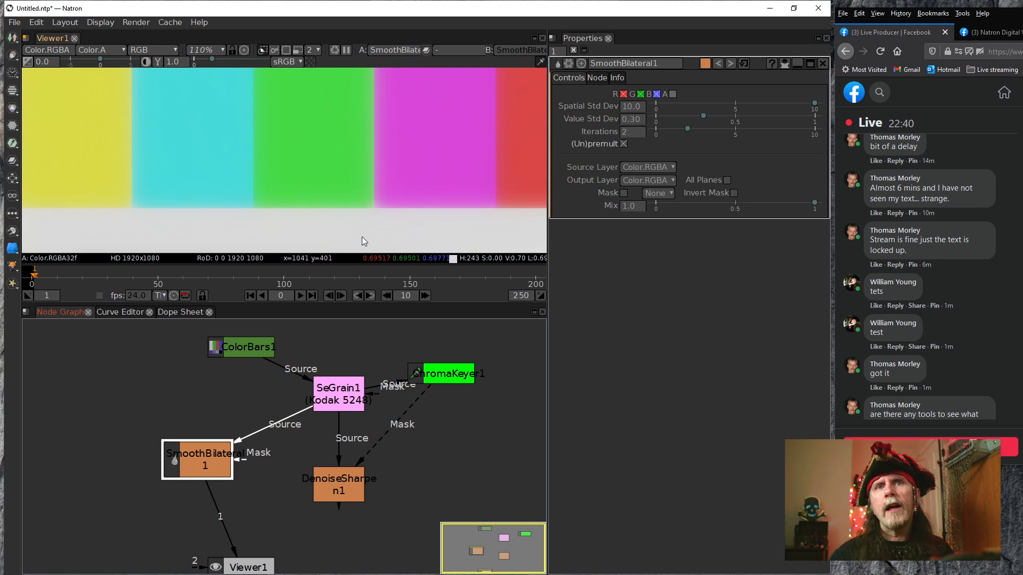
Examine the SmoothBilateral result across the color bars, both as an overview and close up at the bar edges
left_click_drag(307, 179, 358, 124)
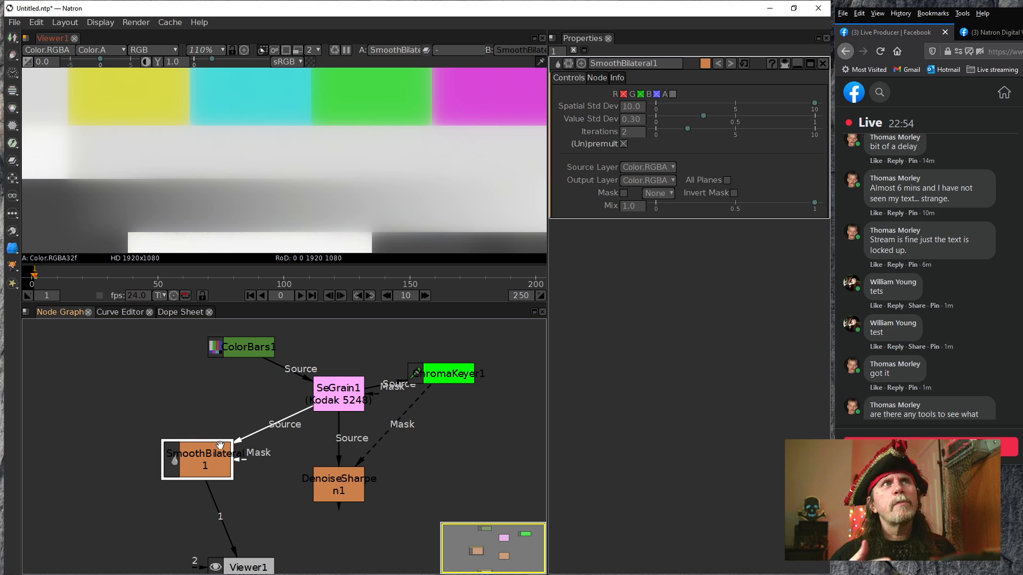
scroll(344, 155, "down", 5)
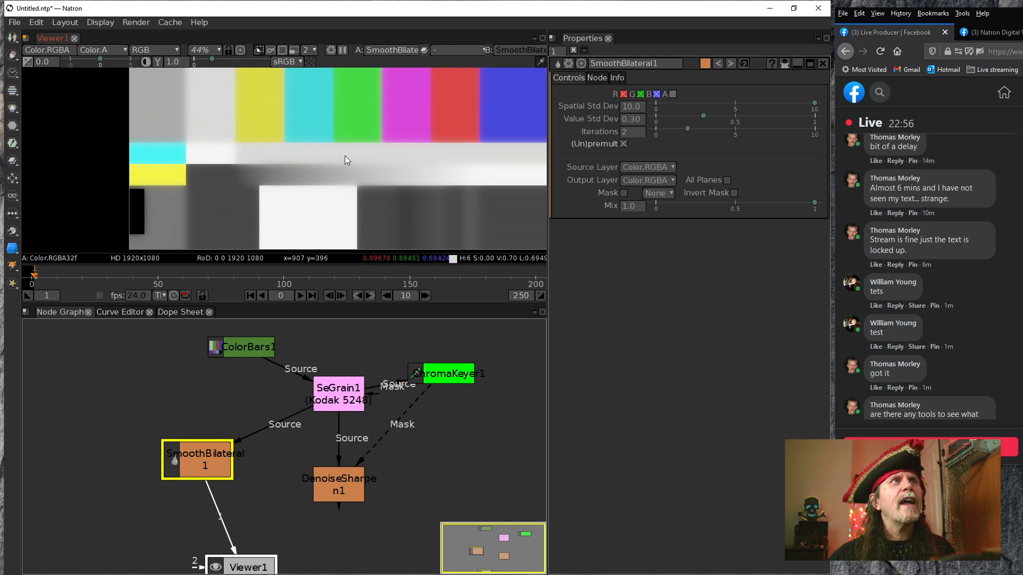
left_click_drag(399, 183, 388, 184)
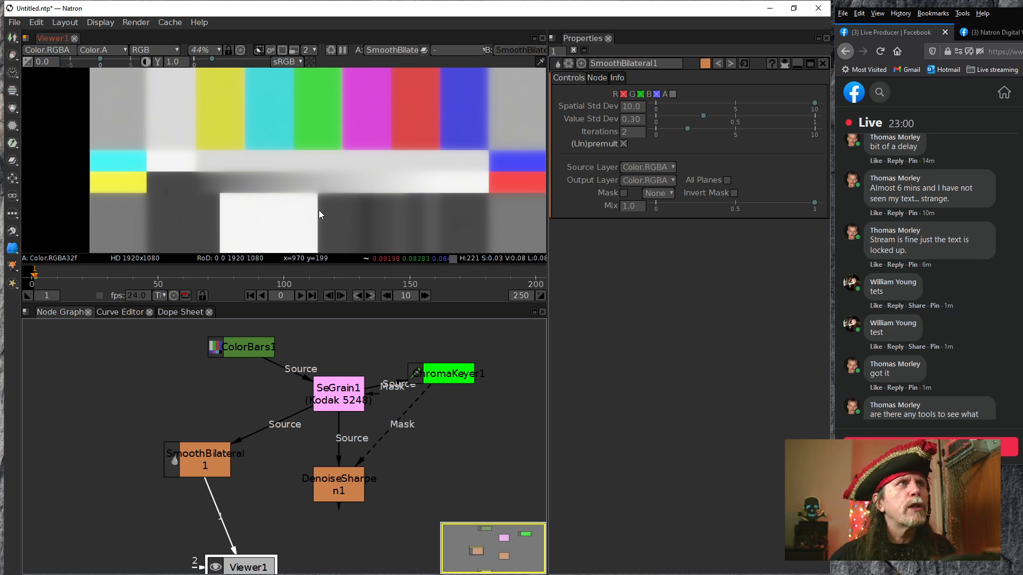
scroll(203, 193, "up", 4)
scroll(260, 202, "up", 8)
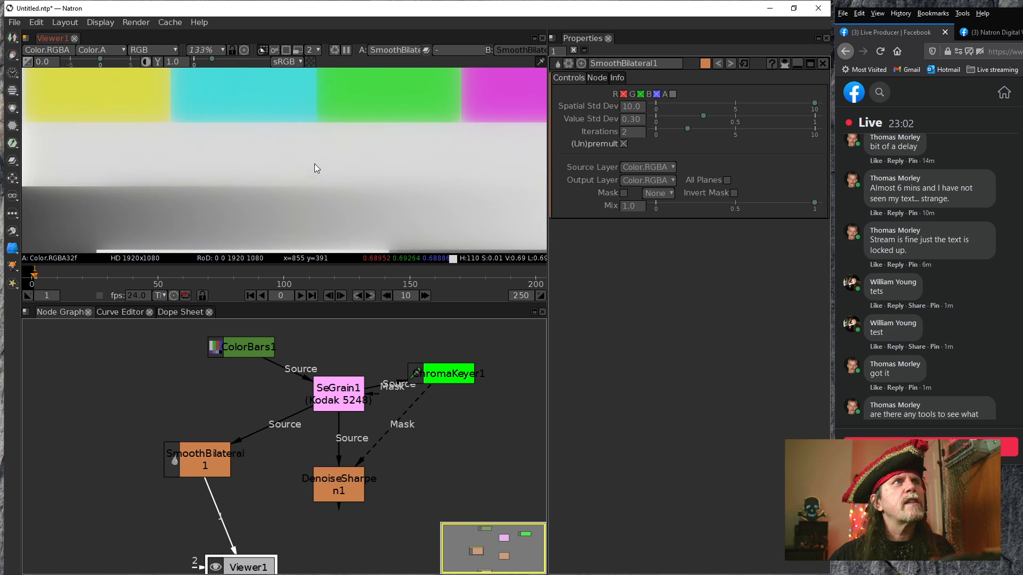
left_click_drag(316, 175, 311, 178)
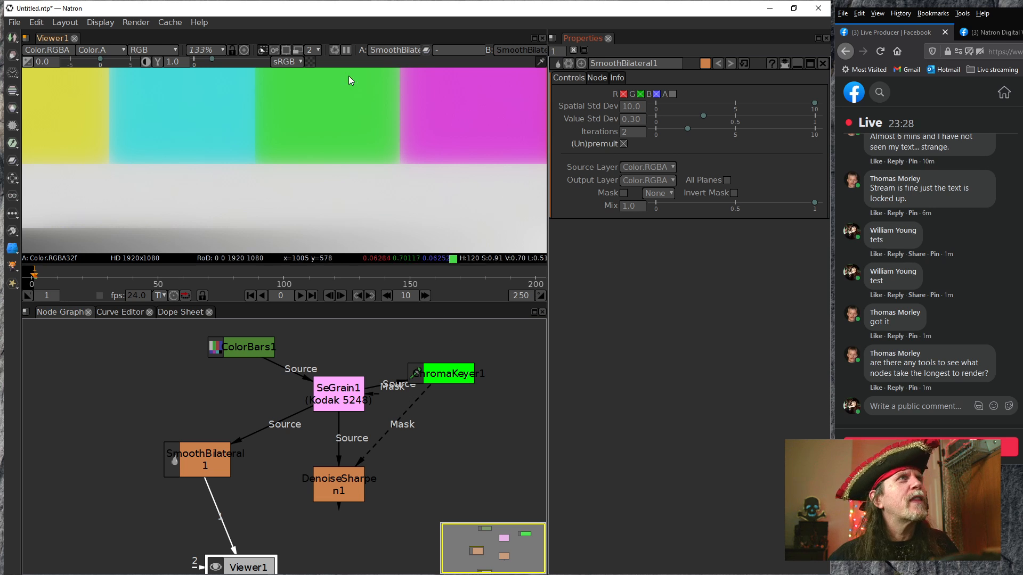
Enable render statistics, make their window taller and place it clear of the viewer and playback controls
left_click(134, 24)
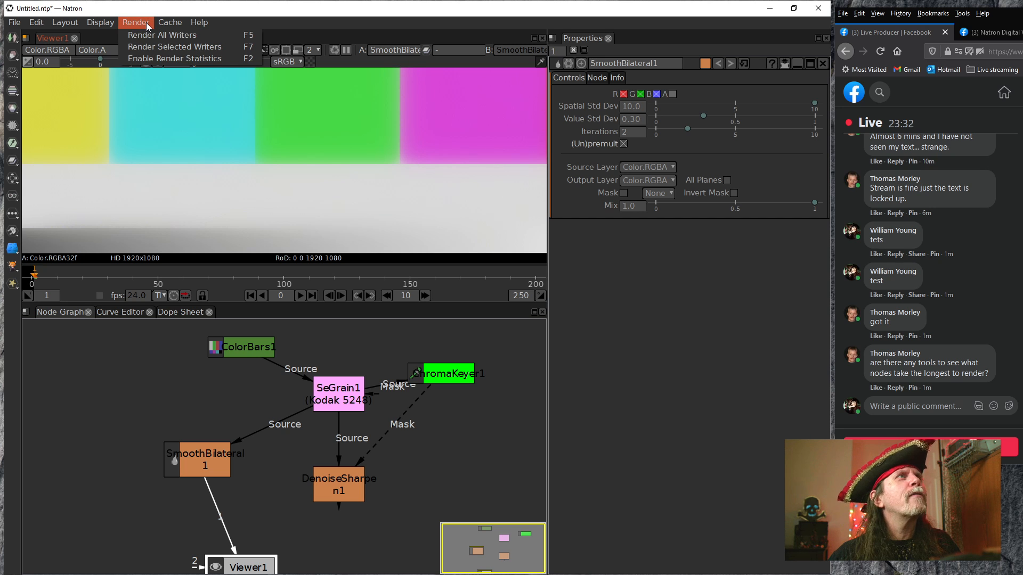
left_click(146, 61)
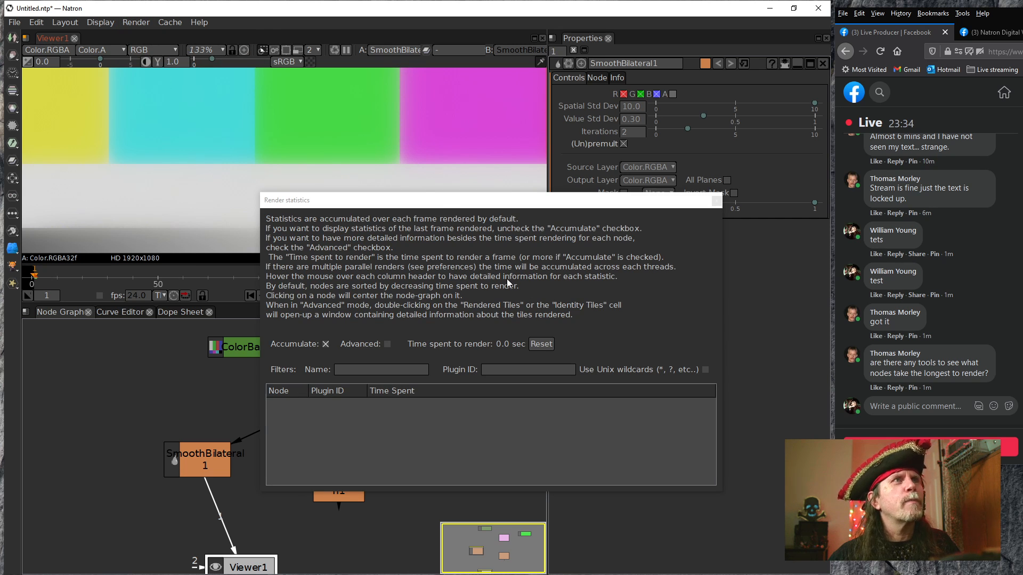
left_click_drag(441, 207, 291, 130)
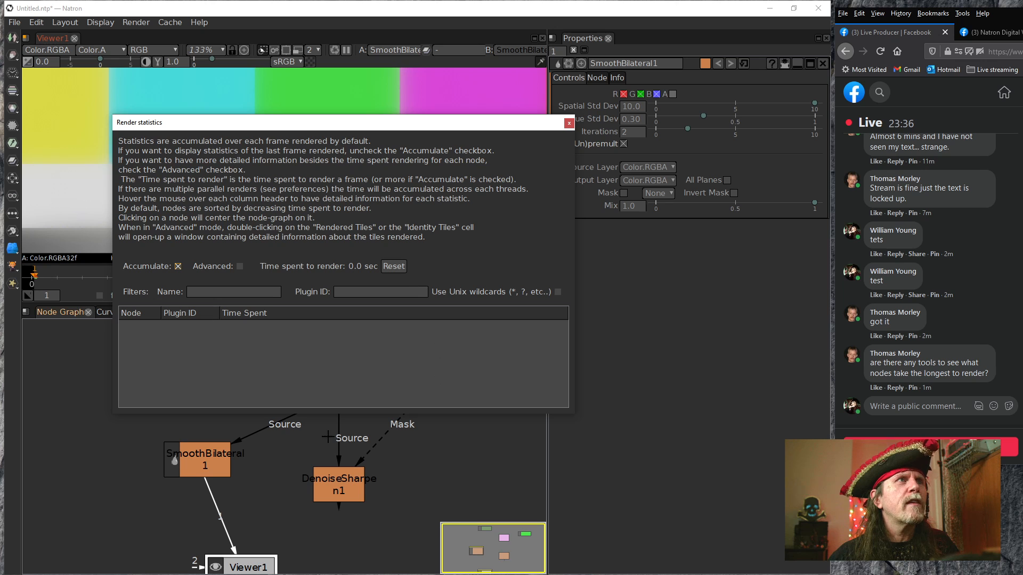
left_click_drag(249, 416, 249, 454)
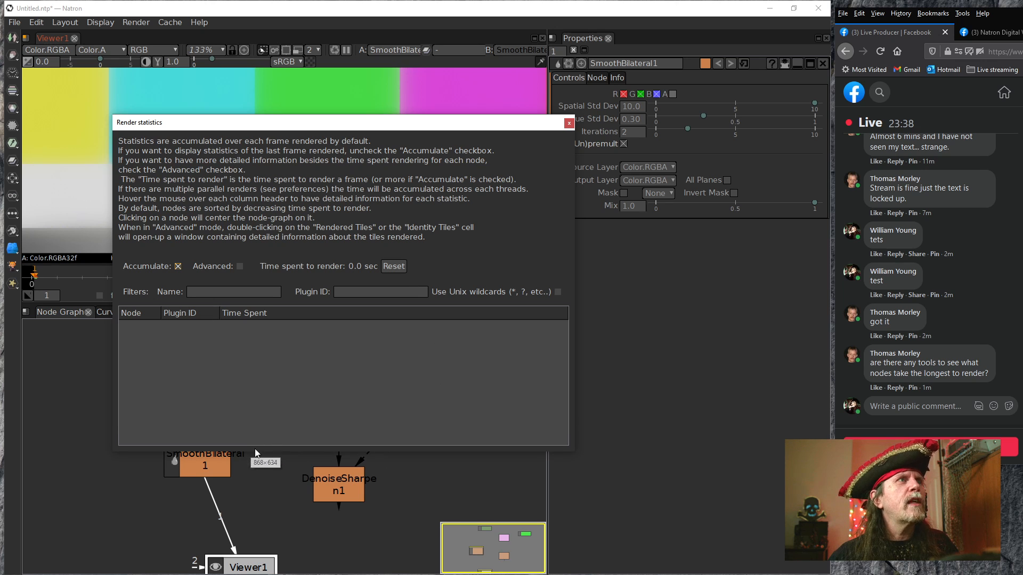
left_click_drag(339, 130, 319, 80)
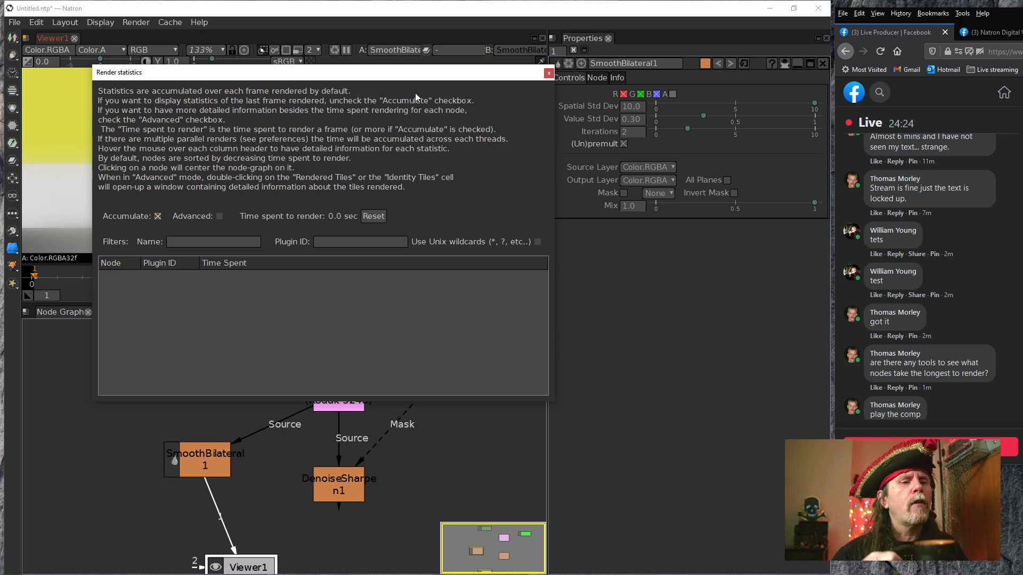
left_click_drag(418, 69, 671, 241)
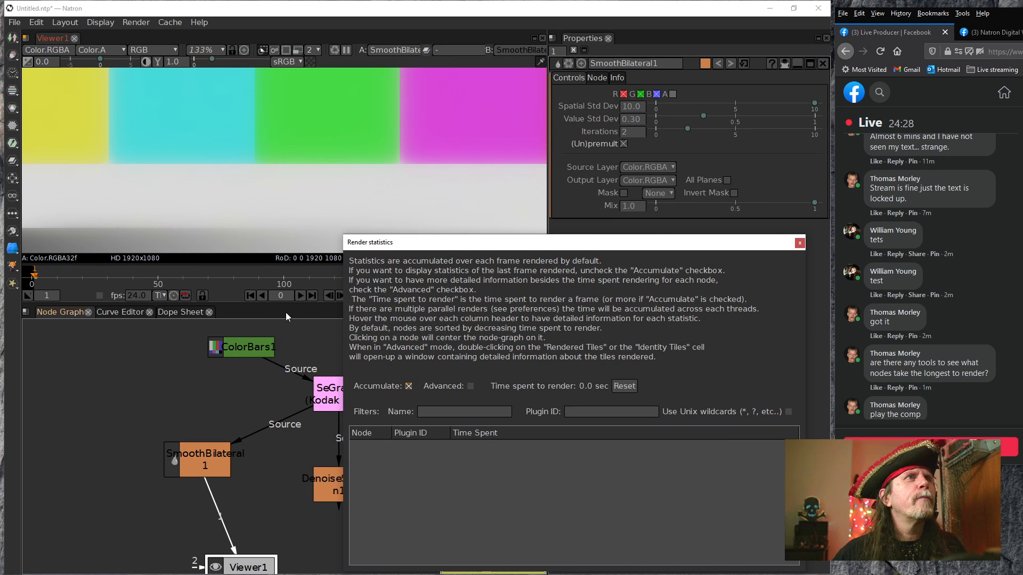
Play the comp from its first frame and compare the render time of each node, with the full 1–250 range showing in the timeline
left_click(311, 295)
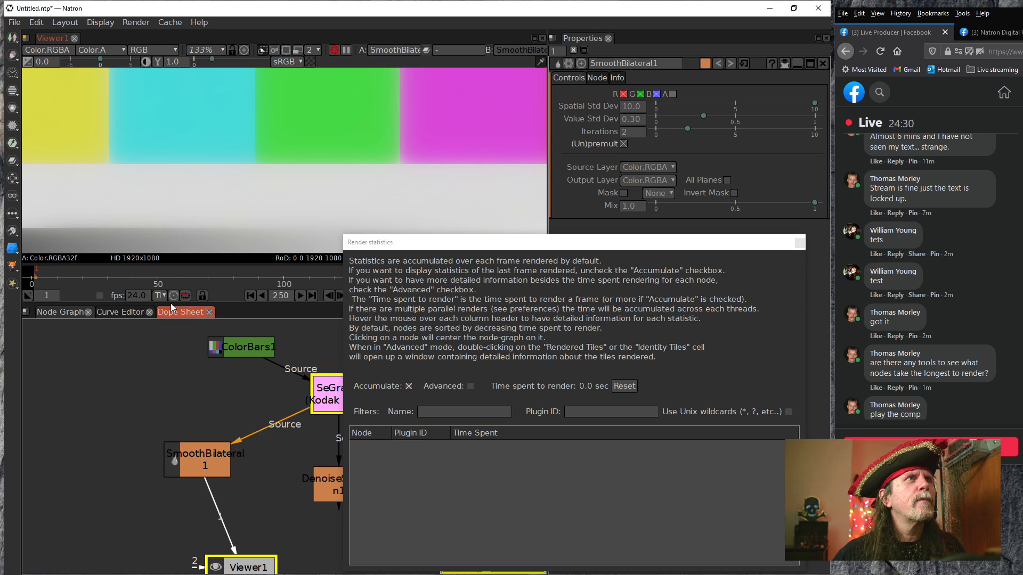
left_click(251, 295)
left_click(300, 295)
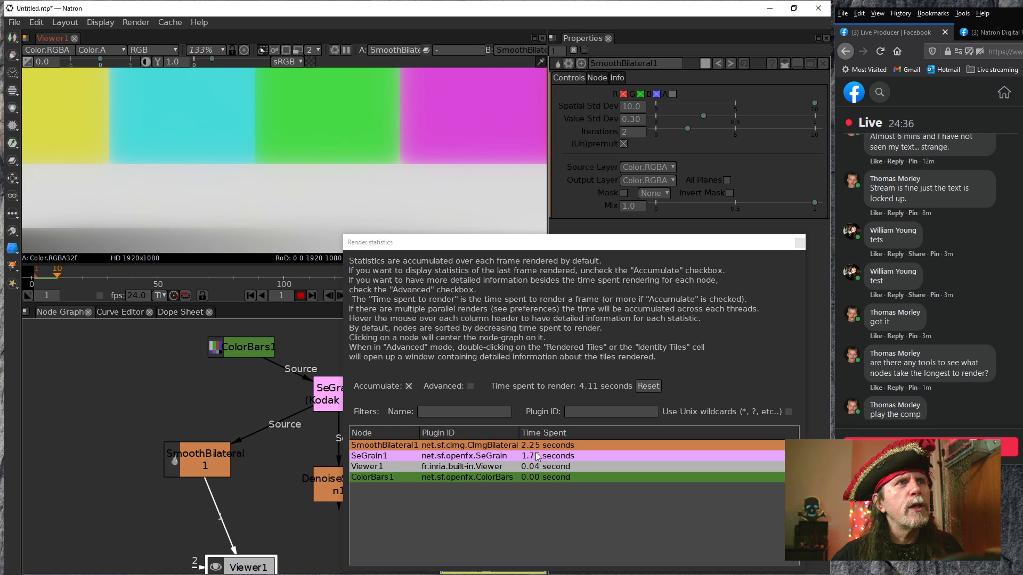
left_click_drag(609, 242, 573, 162)
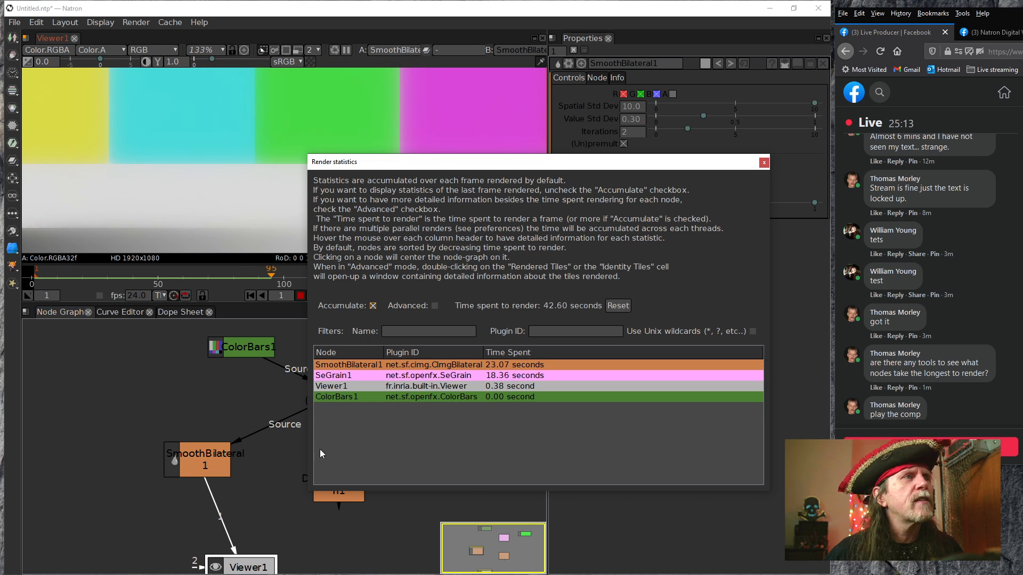
left_click_drag(445, 168, 502, 192)
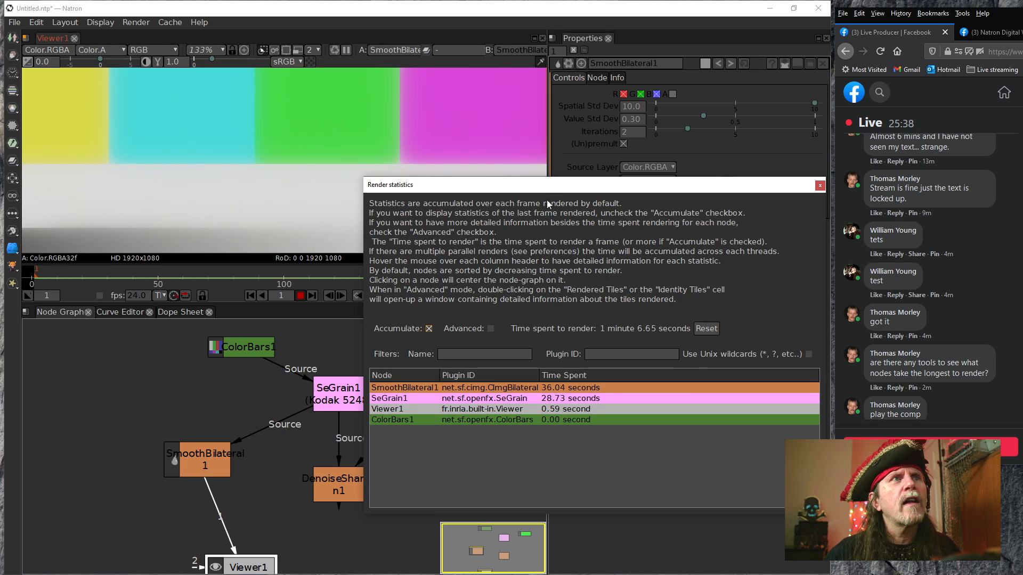
left_click_drag(543, 189, 627, 240)
middle_click(393, 275)
scroll(394, 275, "down", 2)
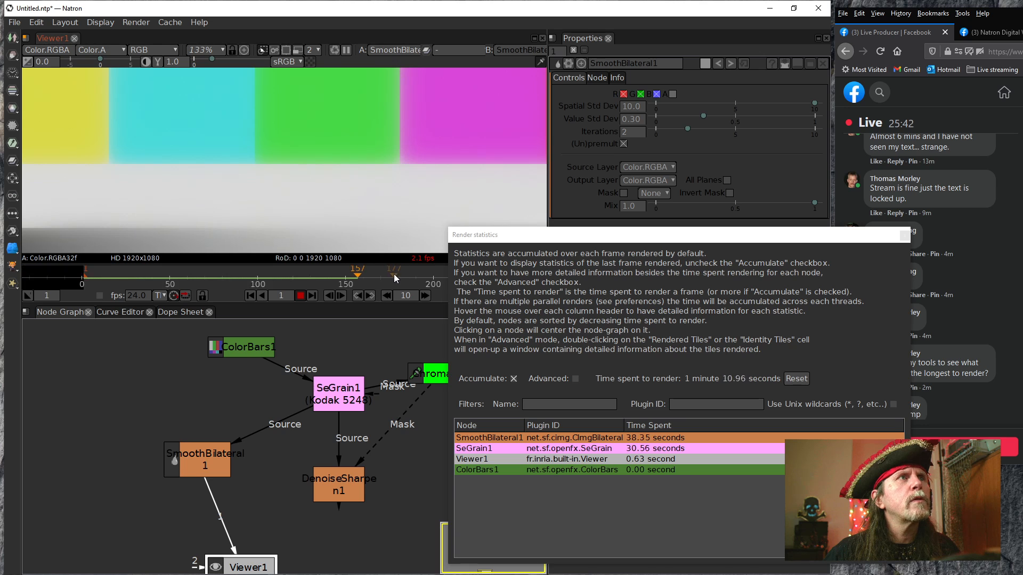
left_click_drag(403, 274, 316, 271)
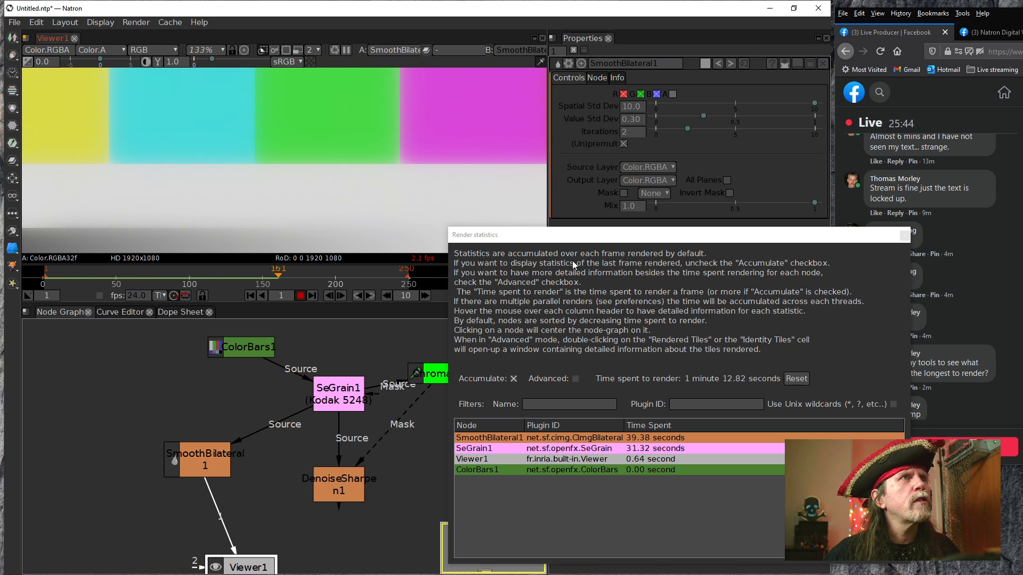
left_click_drag(590, 238, 598, 228)
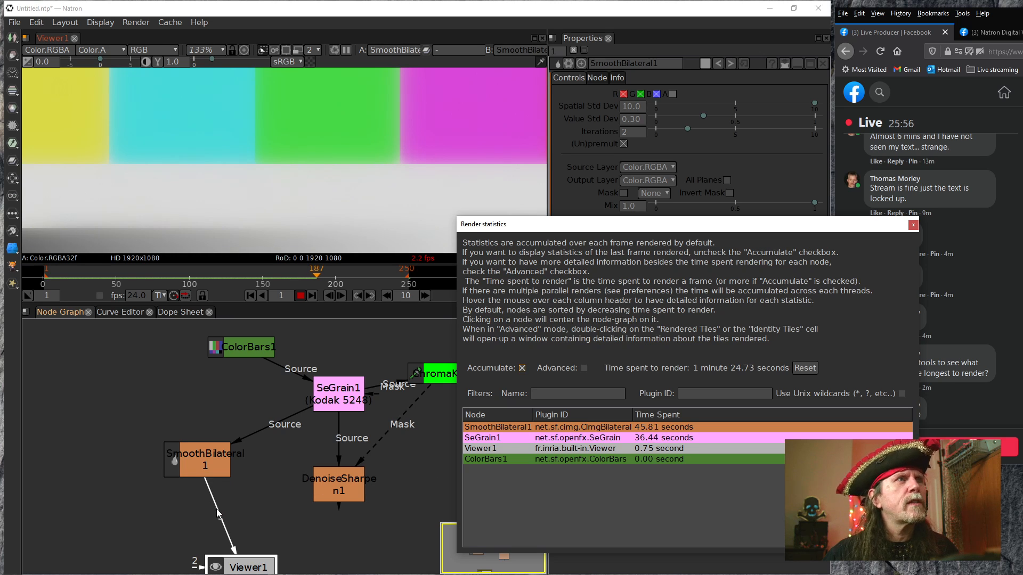
Connect the viewer to DenoiseSharpen and detach the ChromaKeyer from DenoiseSharpen's mask input
left_click_drag(228, 534, 336, 482)
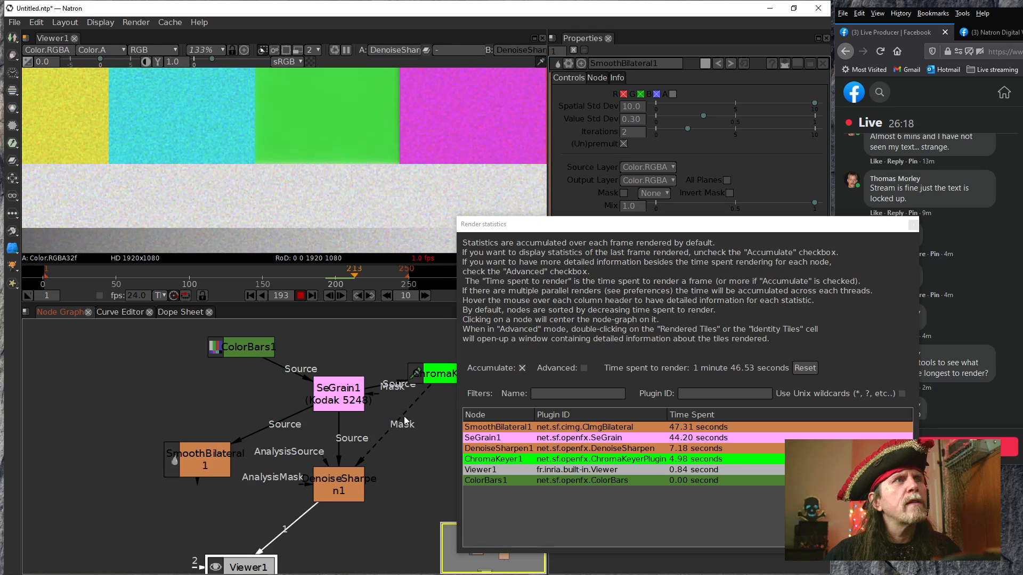
left_click_drag(370, 455, 406, 468)
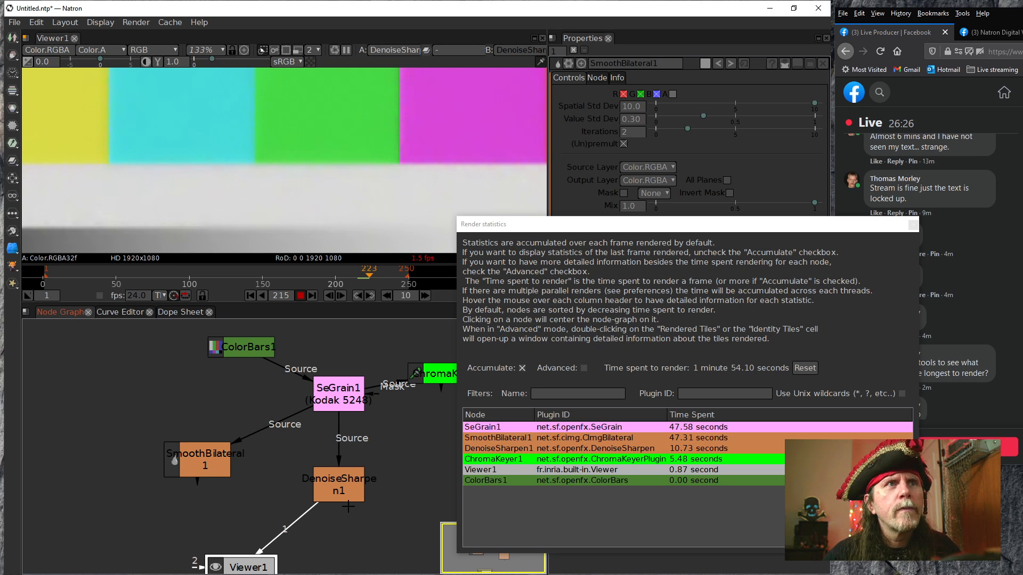
Reset the accumulated render statistics to time DenoiseSharpen alone, and reconnect the viewer to SmoothBilateral
left_click(795, 371)
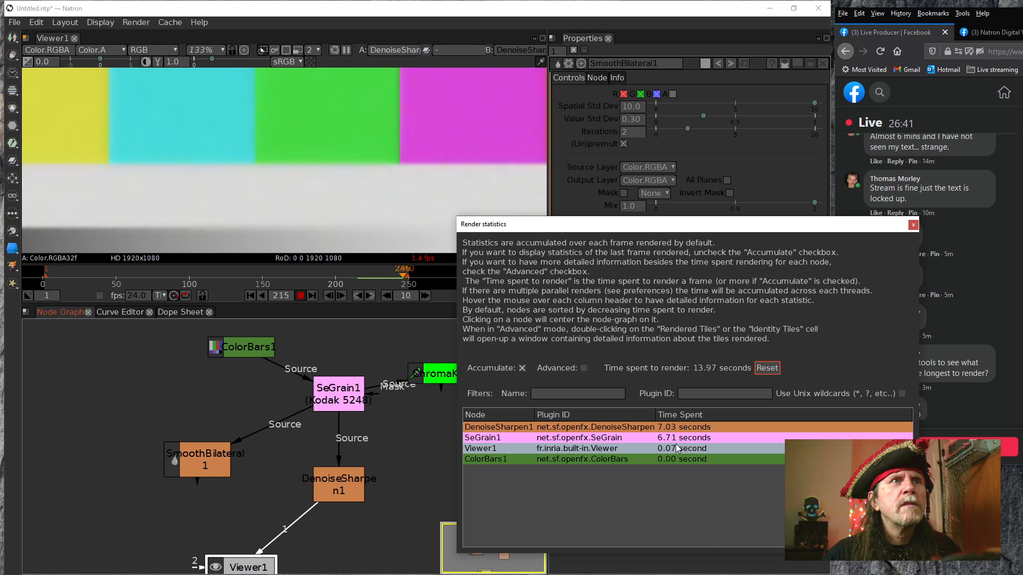
left_click_drag(282, 533, 181, 462)
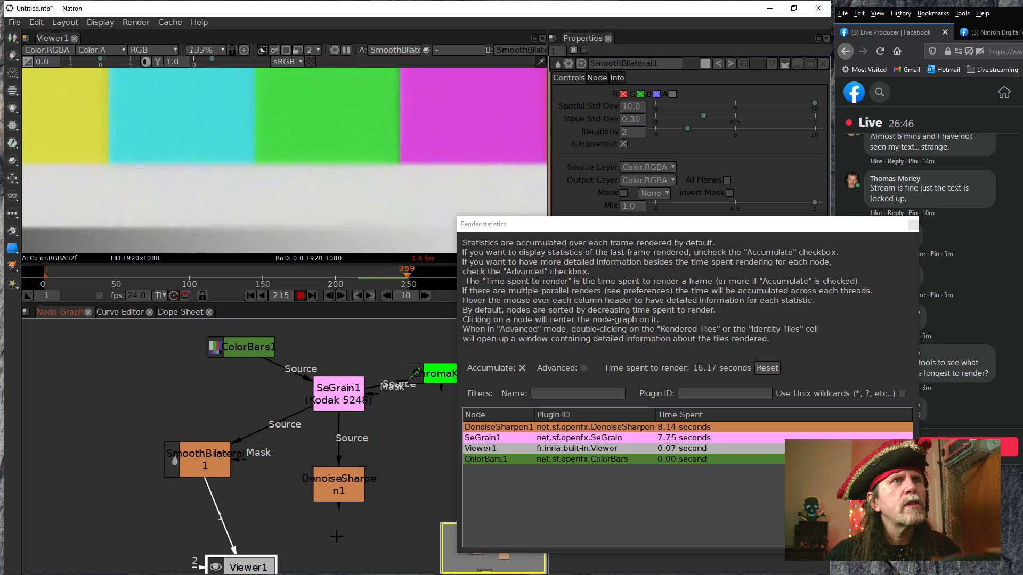
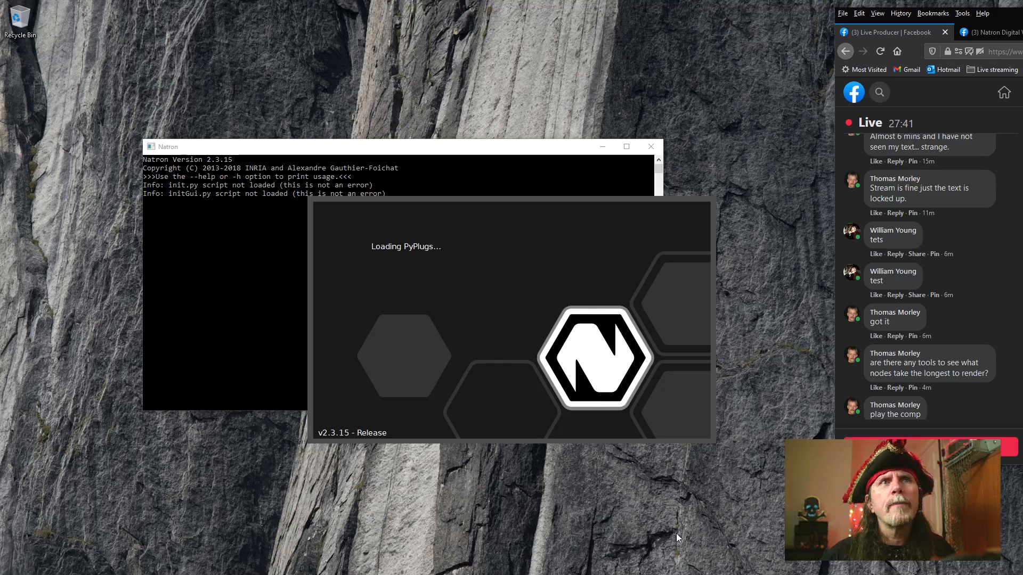
Restore the auto-saved project and connect the viewer to SmoothBilateral instead of DenoiseSharpen
scroll(924, 385, "down", 3)
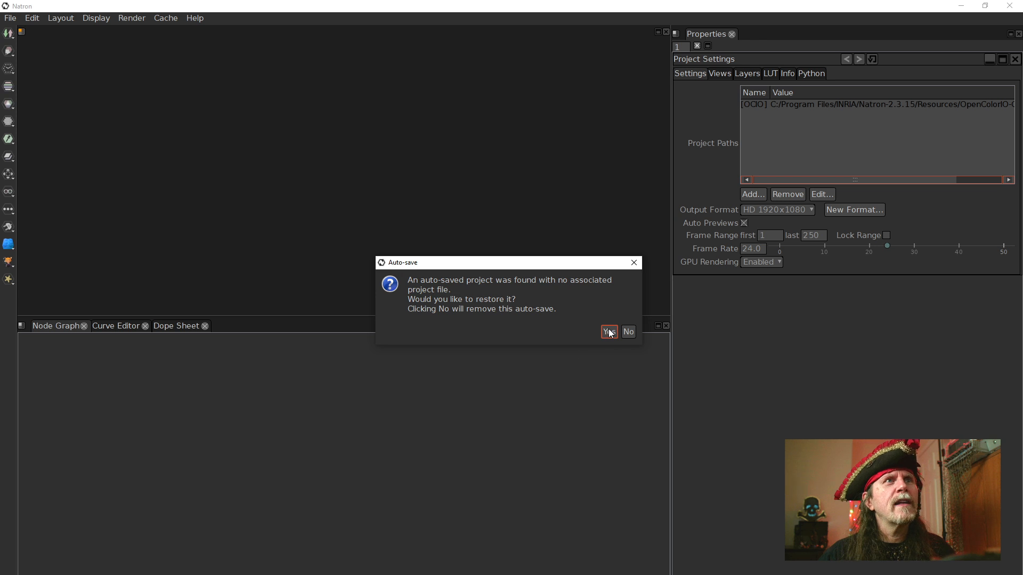
left_click(607, 331)
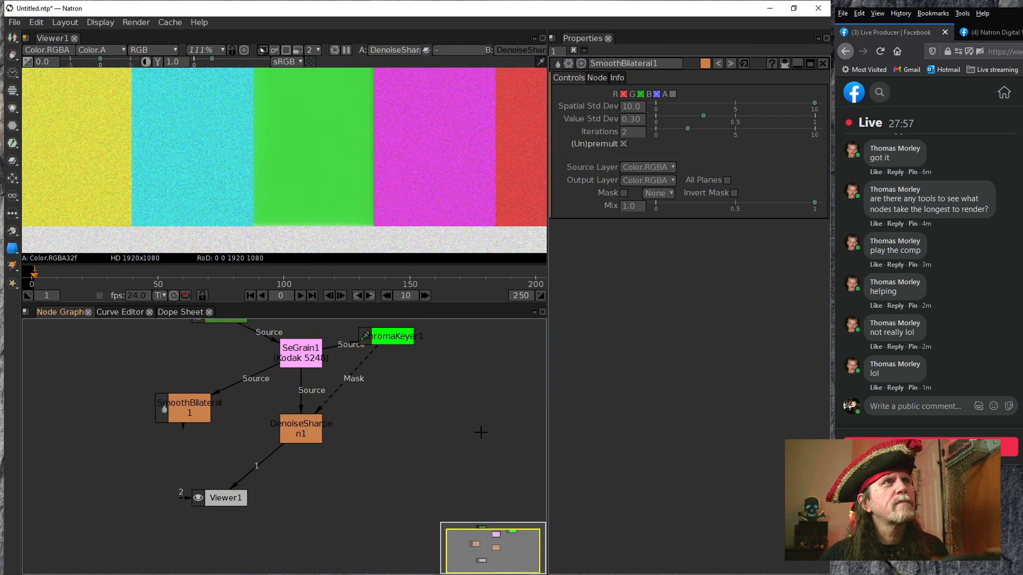
left_click_drag(250, 468, 184, 408)
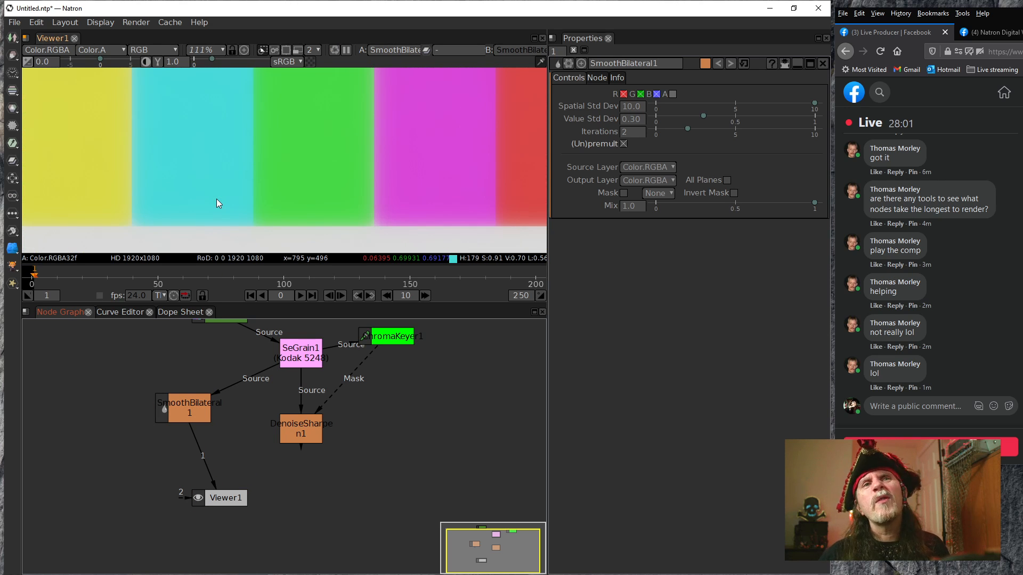
Set SmoothBilateral's Iterations to 1 and lower its Value Std Dev to 0.17
left_click(188, 419)
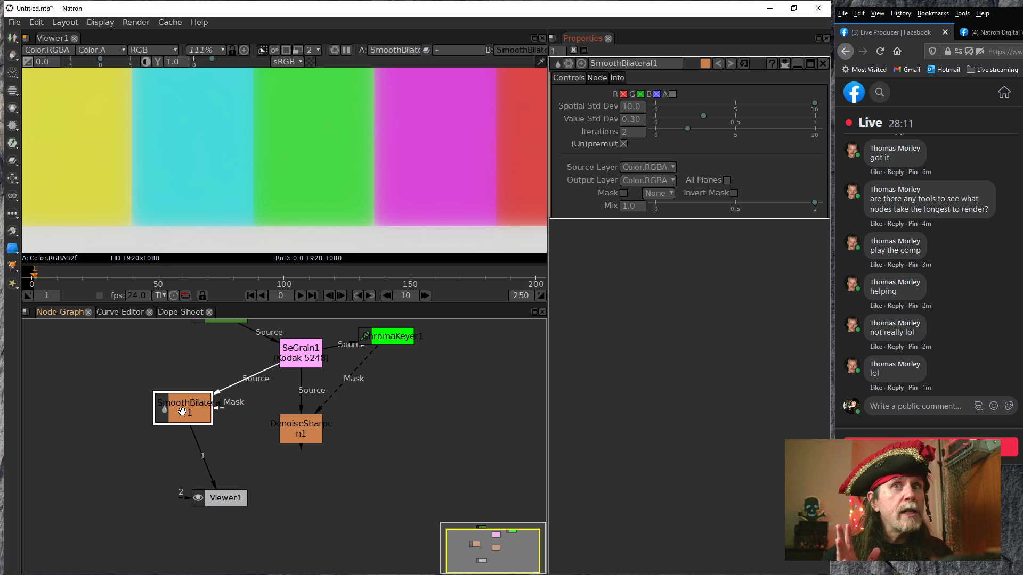
left_click(631, 108)
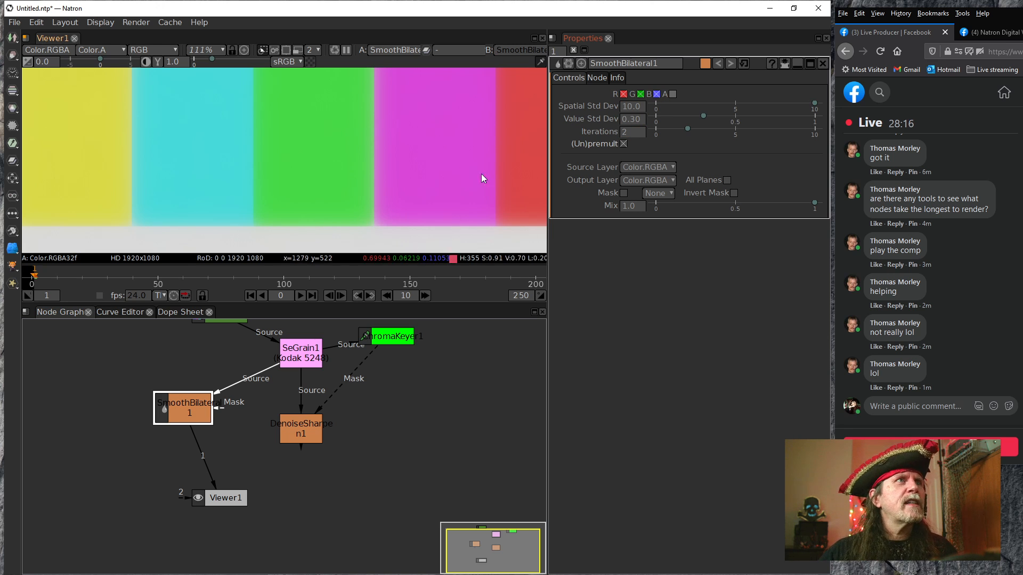
left_click(633, 132)
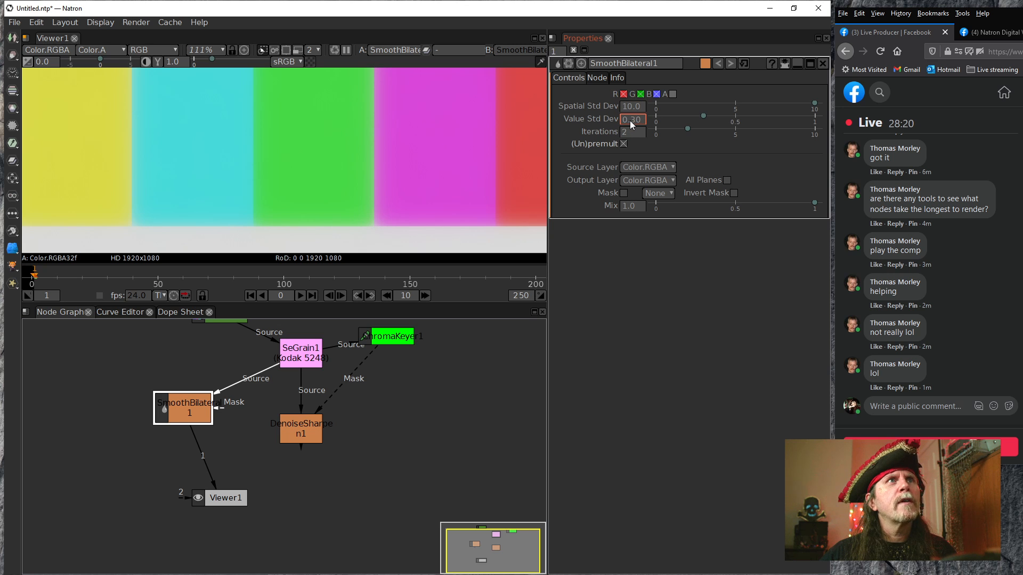
left_click(621, 130)
type("1")
key("Return")
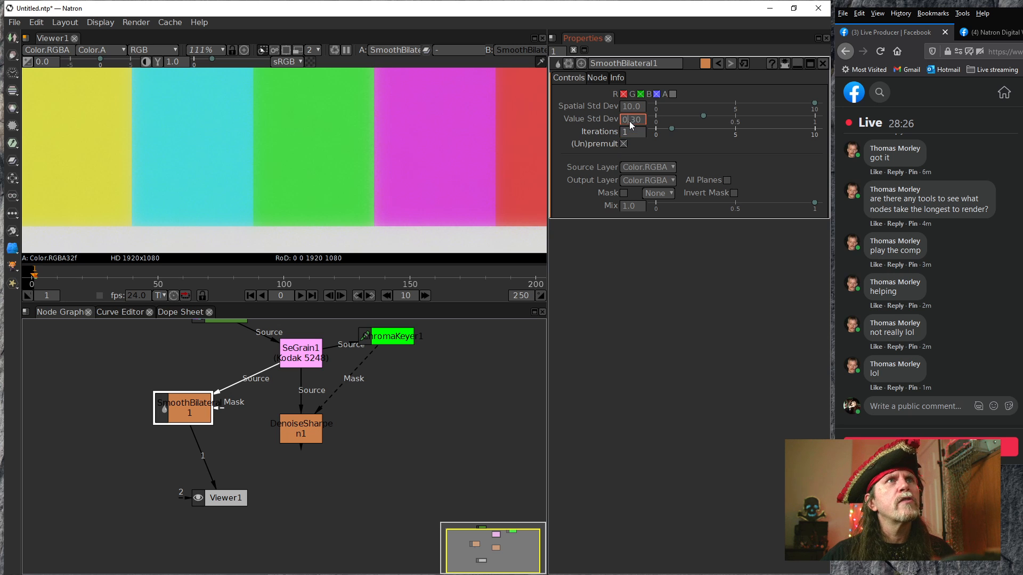
scroll(629, 122, "down", 1)
left_click(635, 121)
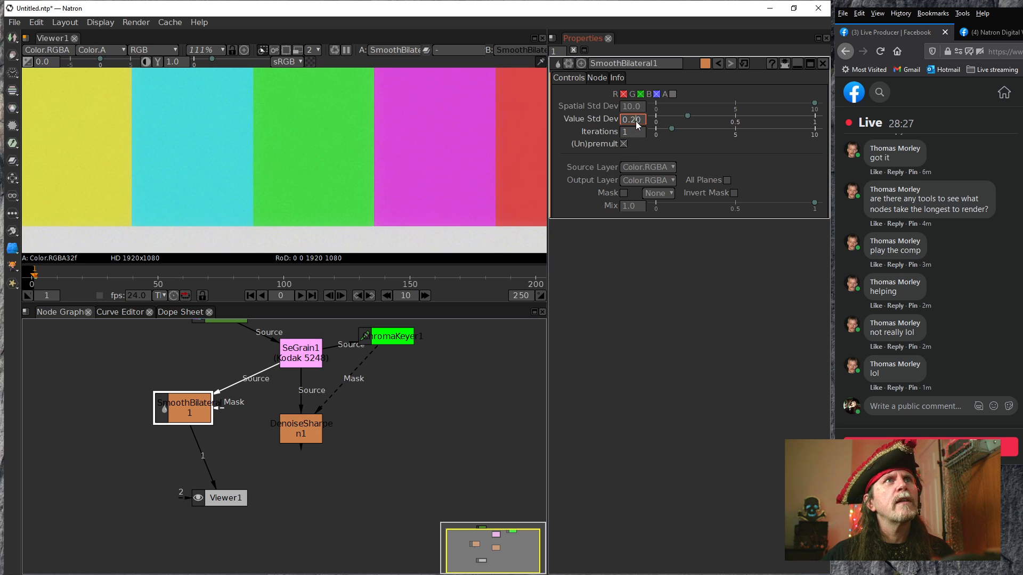
scroll(637, 123, "down", 2)
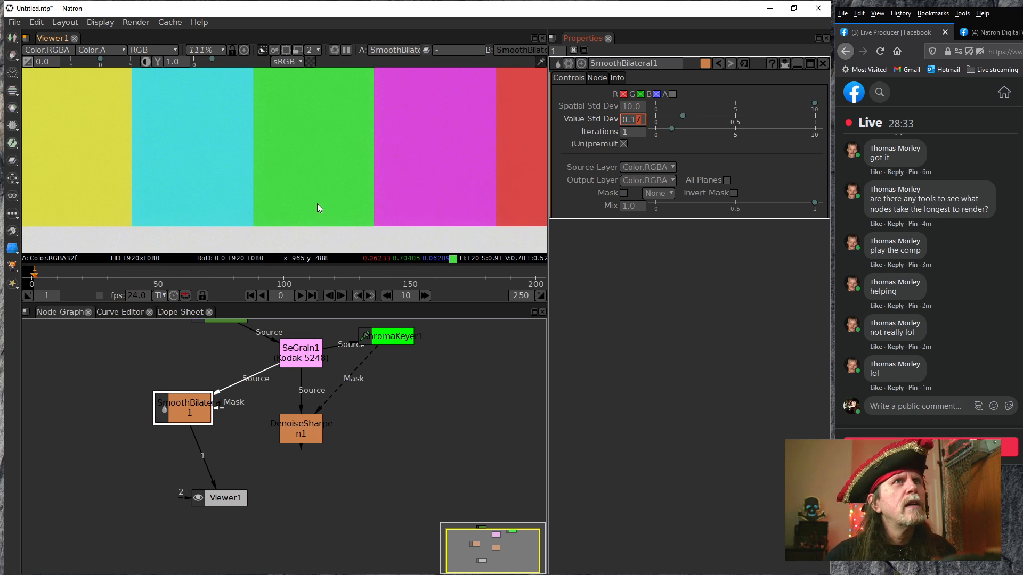
Examine the smoothed color bars and the dark gray and white patches for remaining grain and edge blur
scroll(325, 226, "down", 2)
scroll(355, 199, "down", 4)
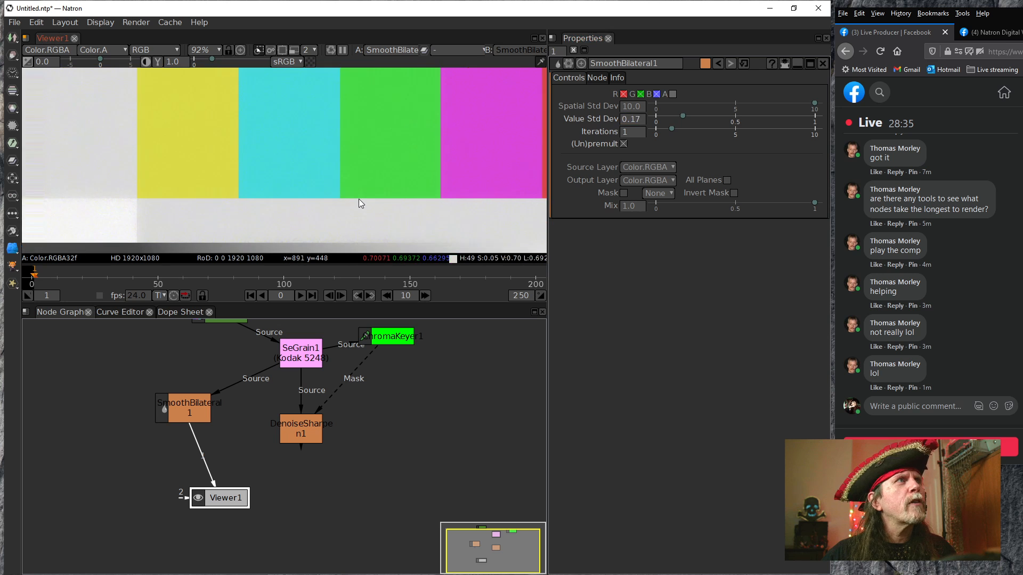
left_click_drag(372, 213, 378, 184)
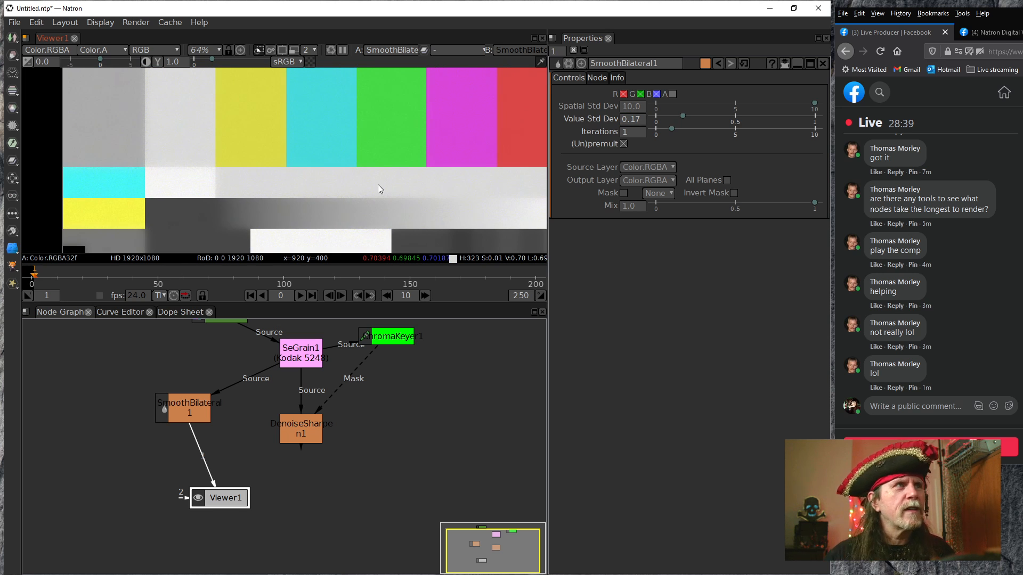
left_click_drag(215, 234, 235, 222)
scroll(255, 213, "up", 4)
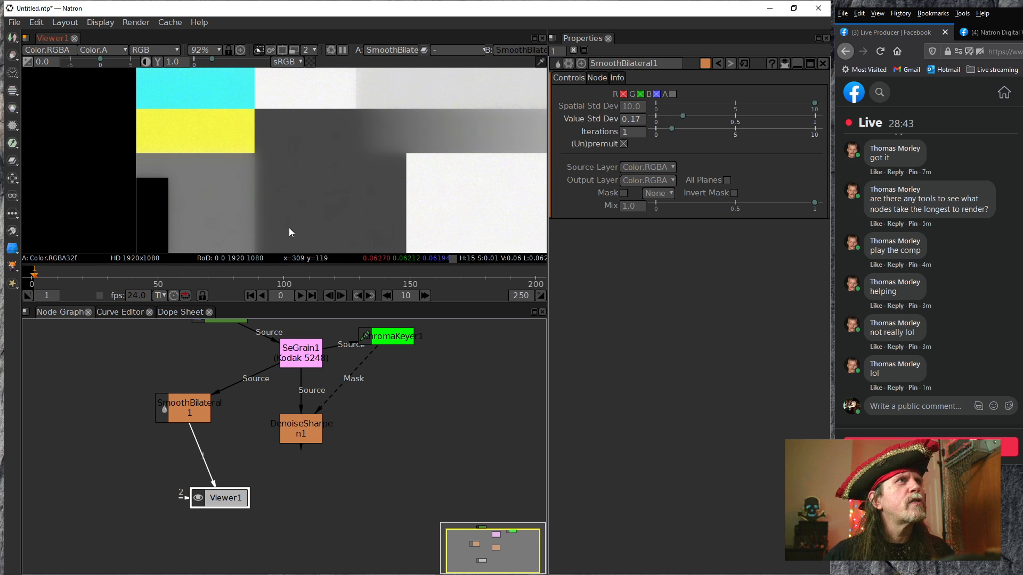
left_click_drag(197, 236, 211, 154)
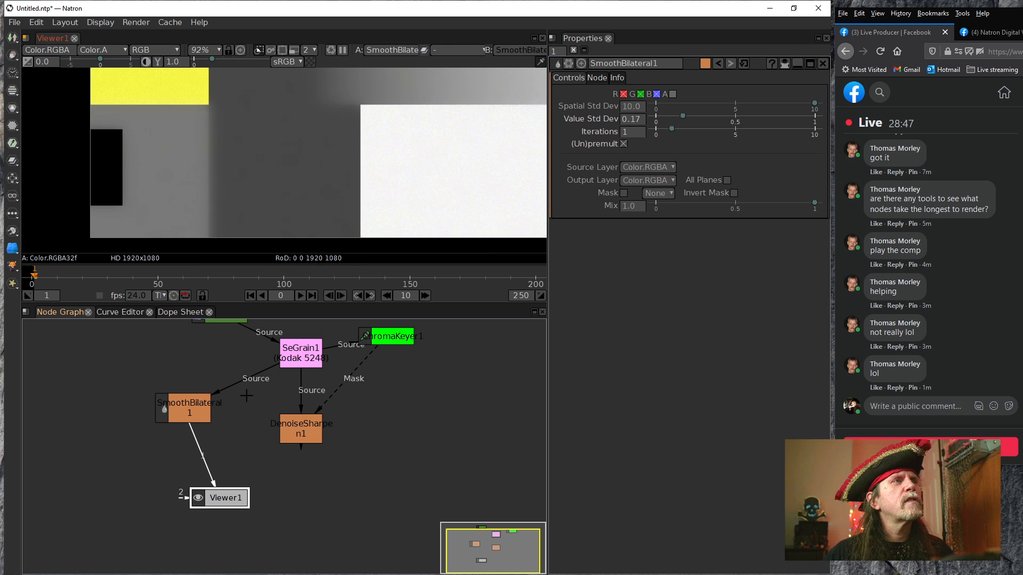
left_click_drag(266, 377, 302, 338)
left_click_drag(226, 314, 218, 317)
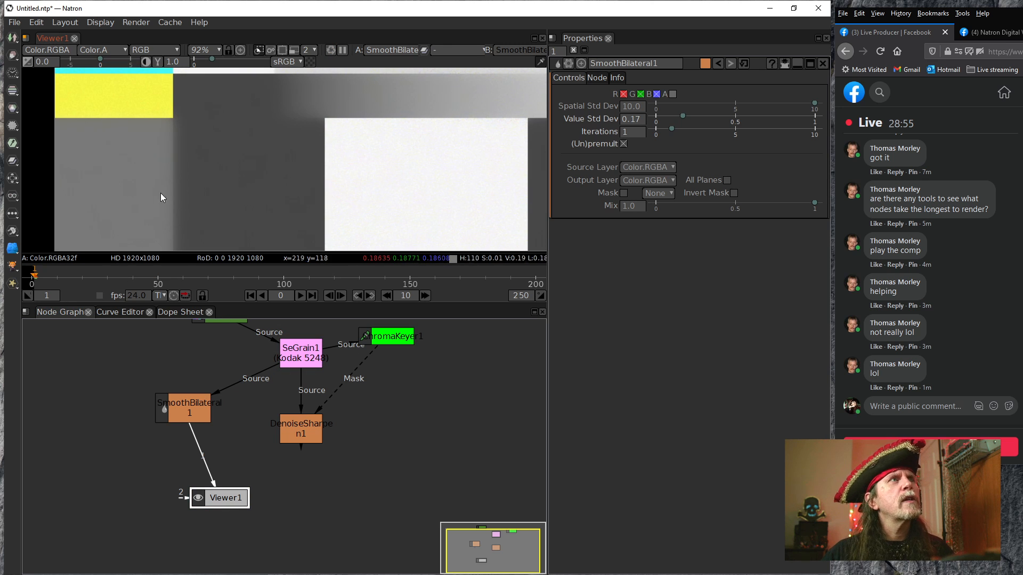
Lower SmoothBilateral's Value Std Dev to 0.06 and check the grain in the white and gray patches
left_click(188, 413)
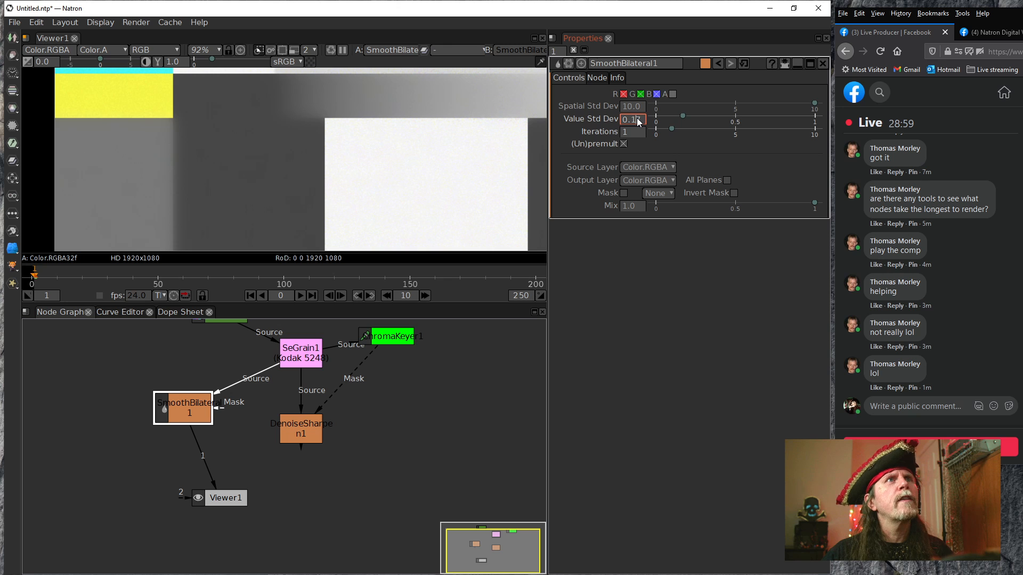
scroll(637, 122, "down", 2)
scroll(637, 119, "down", 4)
scroll(637, 118, "down", 3)
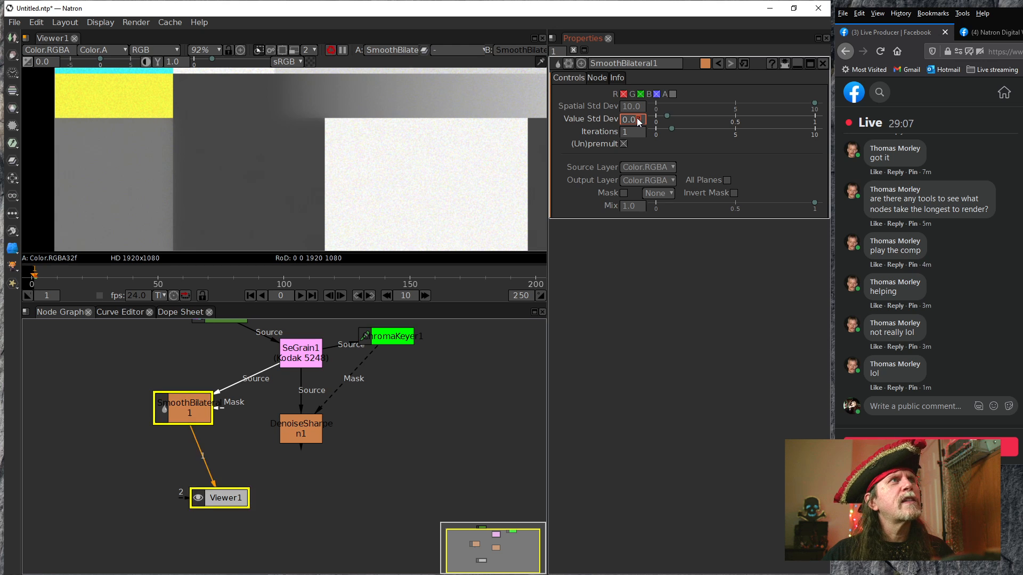
scroll(637, 118, "down", 1)
left_click_drag(378, 157, 307, 166)
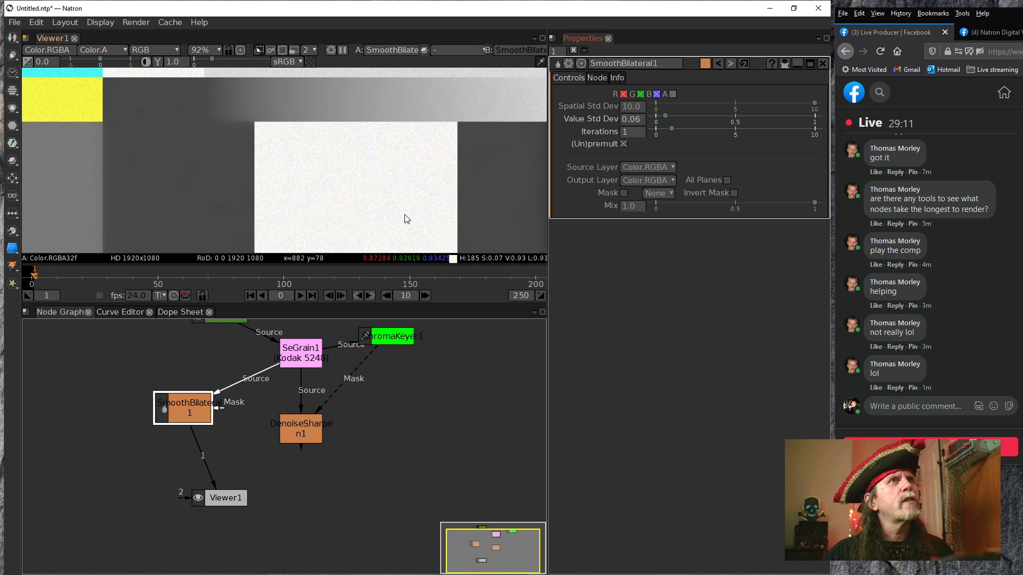
left_click_drag(193, 194, 247, 191)
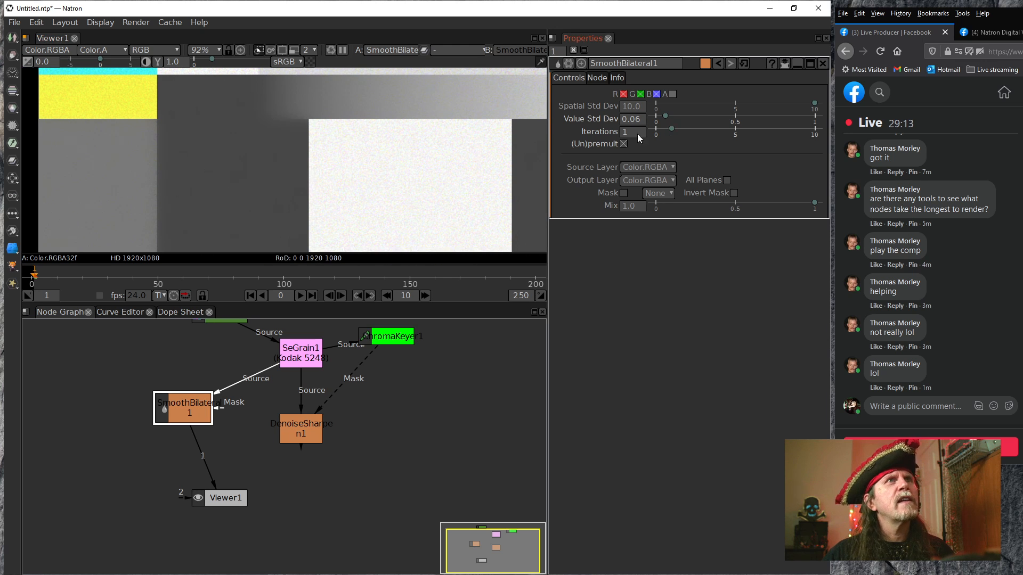
Raise SmoothBilateral's Value Std Dev to 0.13 and check the smoothing on the patches and color bars
scroll(637, 120, "up", 1)
scroll(637, 120, "up", 3)
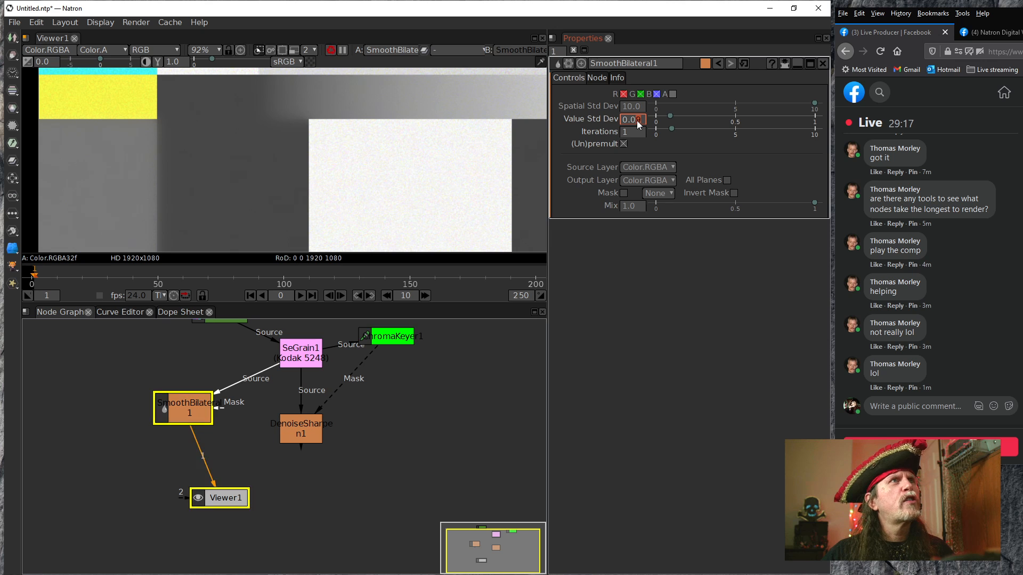
scroll(637, 121, "up", 2)
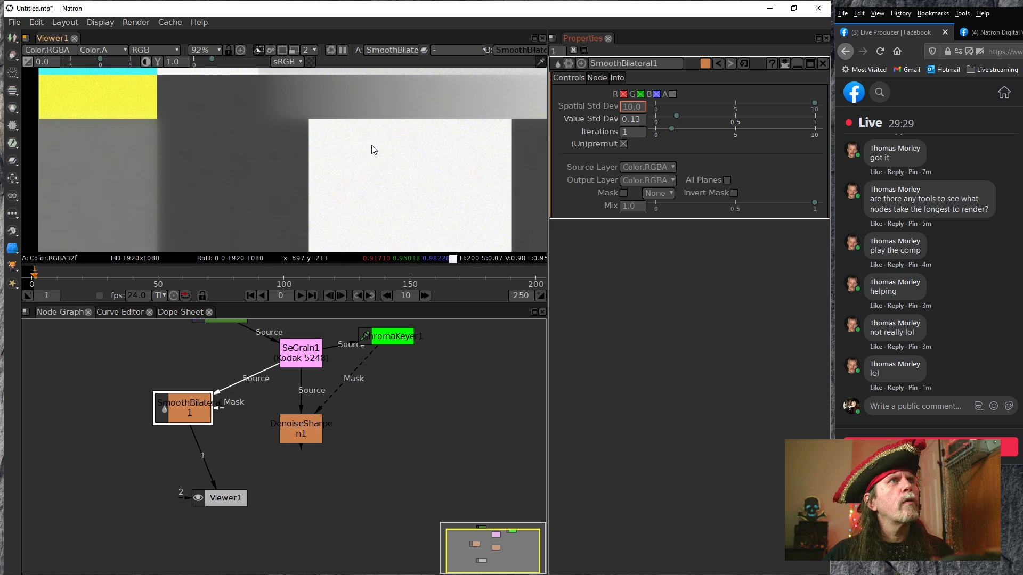
left_click_drag(242, 158, 103, 249)
left_click_drag(347, 164, 311, 249)
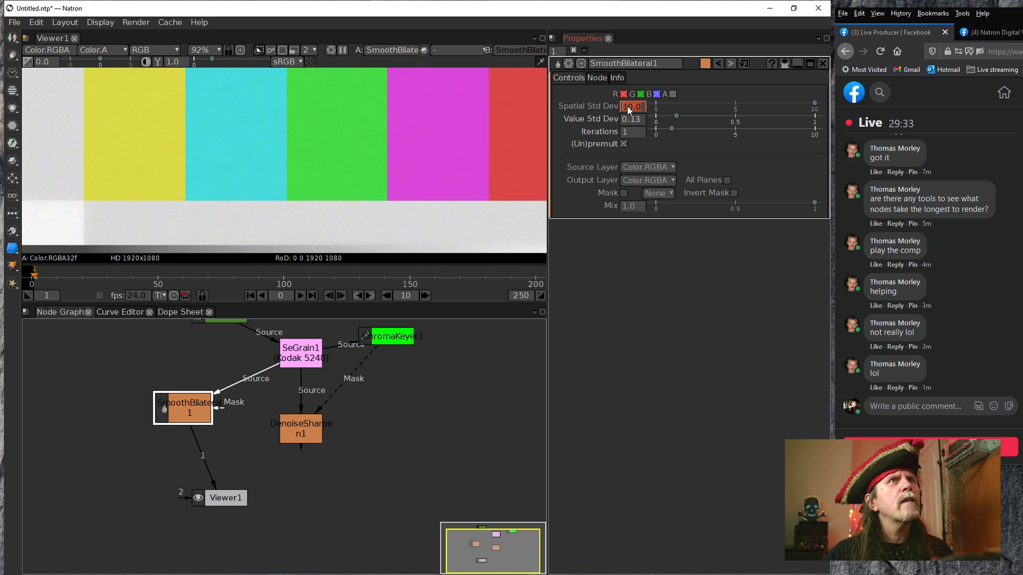
Reduce SmoothBilateral's Spatial Std Dev to 3.0 and check the patches and color bars for grain
scroll(627, 106, "down", 1)
scroll(628, 108, "down", 1)
left_click_drag(267, 190, 374, 102)
left_click_drag(198, 188, 335, 133)
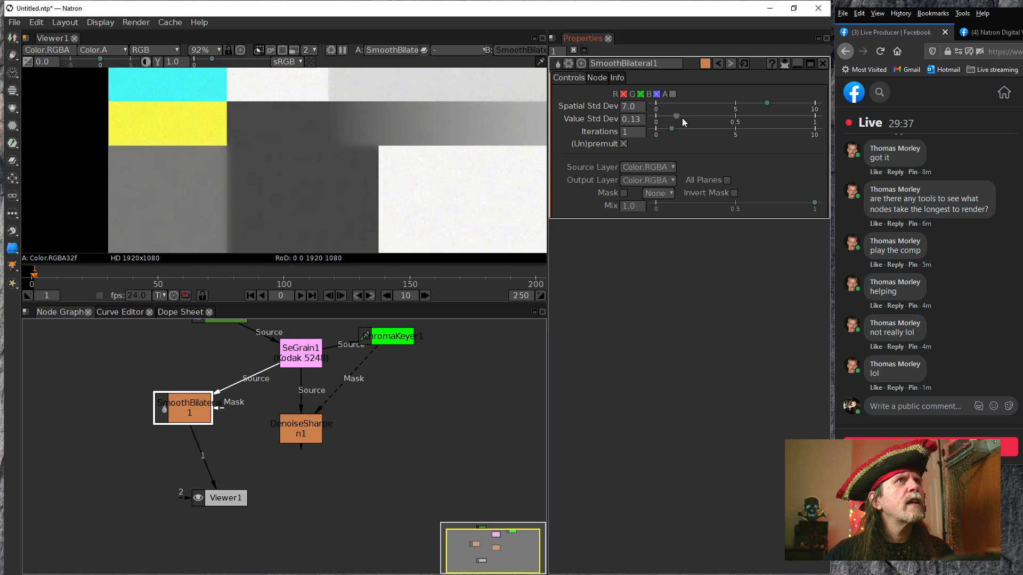
scroll(624, 106, "down", 4)
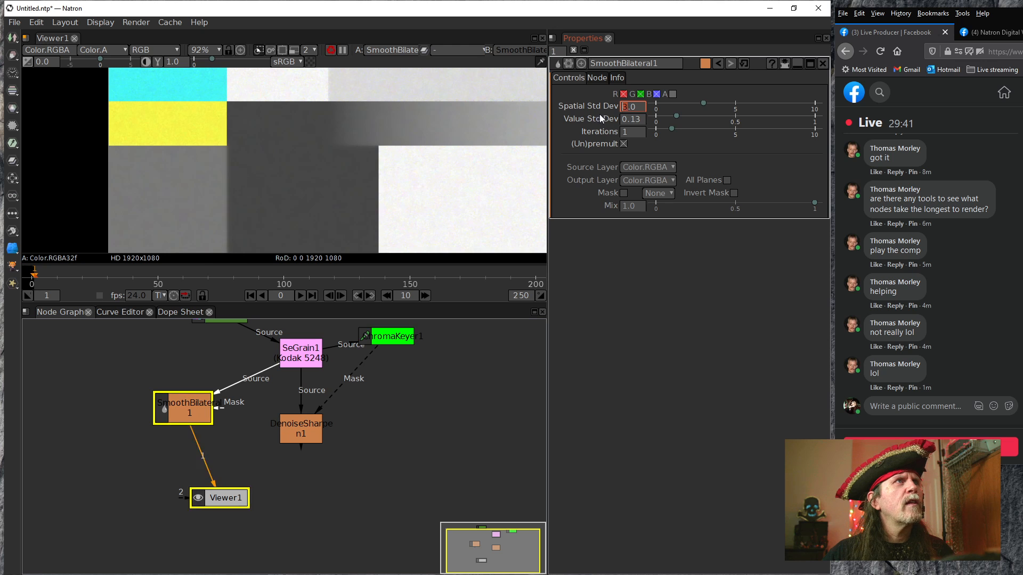
left_click_drag(420, 159, 406, 205)
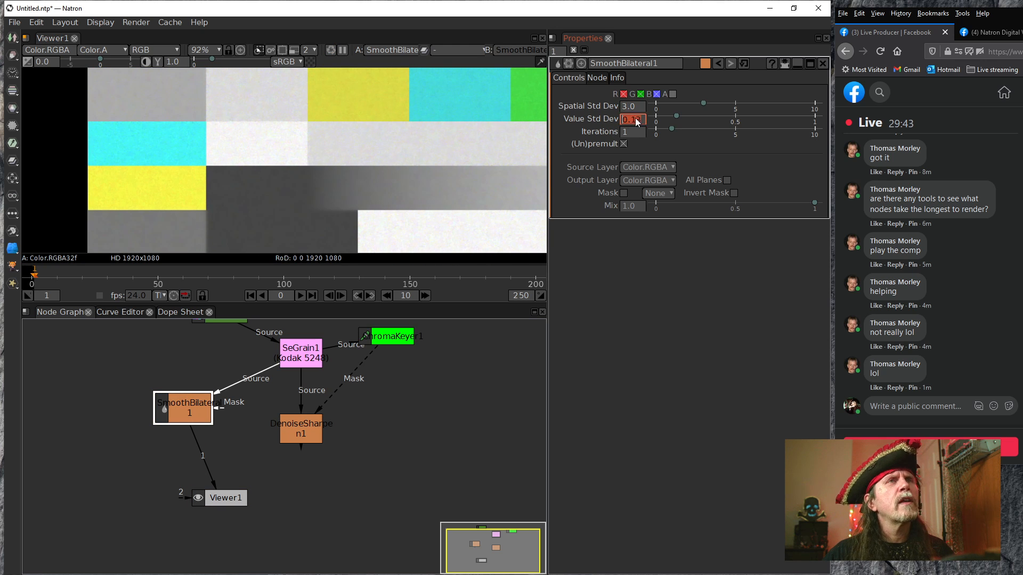
left_click_drag(497, 126, 429, 174)
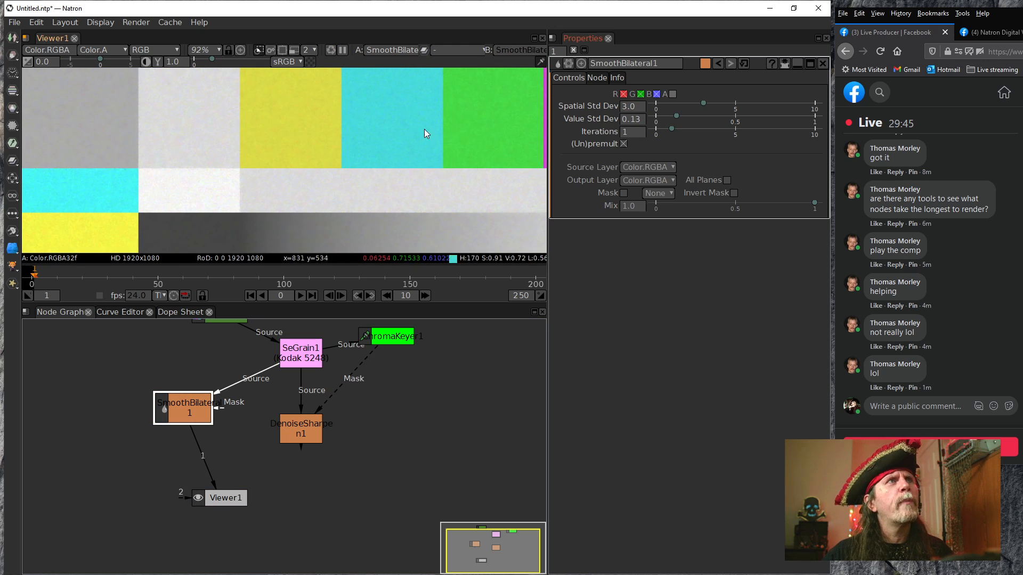
Set SmoothBilateral's Spatial Std Dev to 6.0 and Value Std Dev to 0.15, and check the whole test pattern
scroll(622, 107, "up", 2)
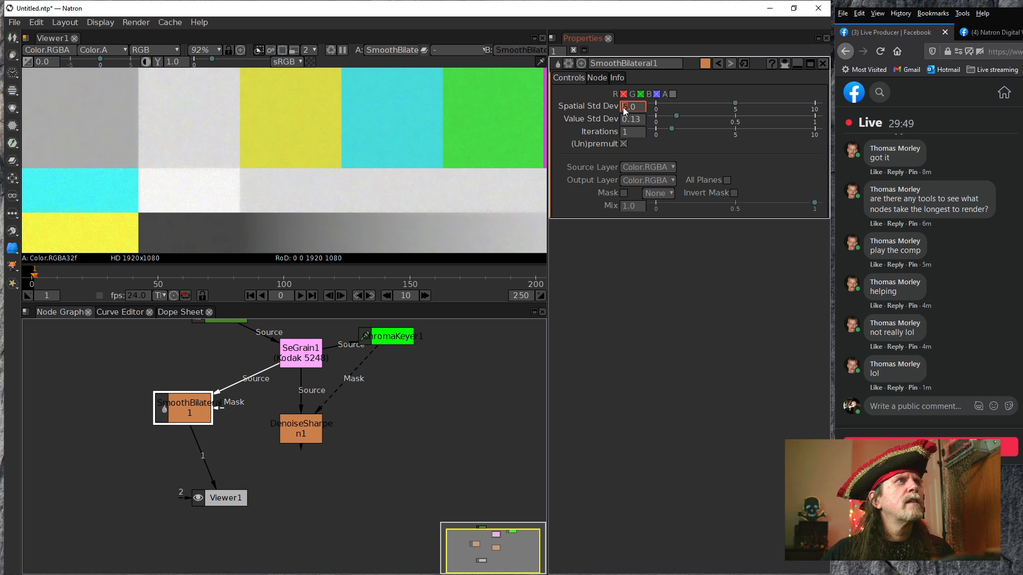
scroll(622, 107, "up", 1)
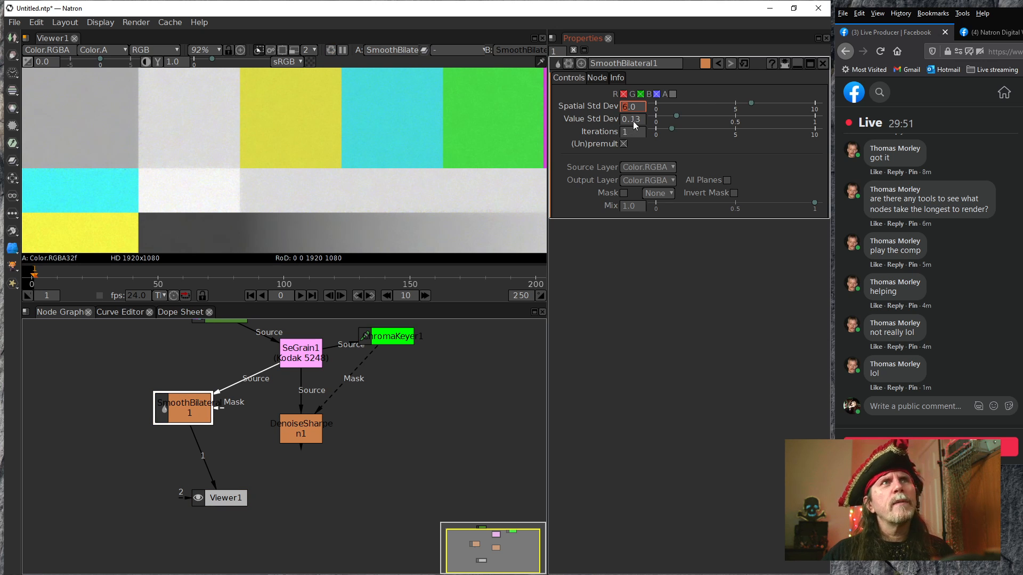
scroll(634, 121, "up", 1)
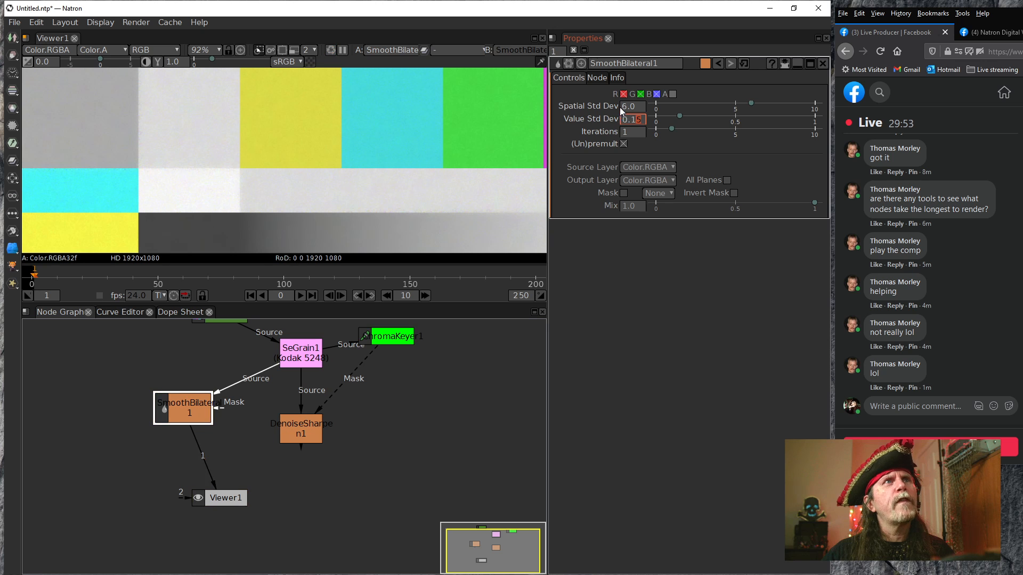
left_click_drag(318, 172, 270, 162)
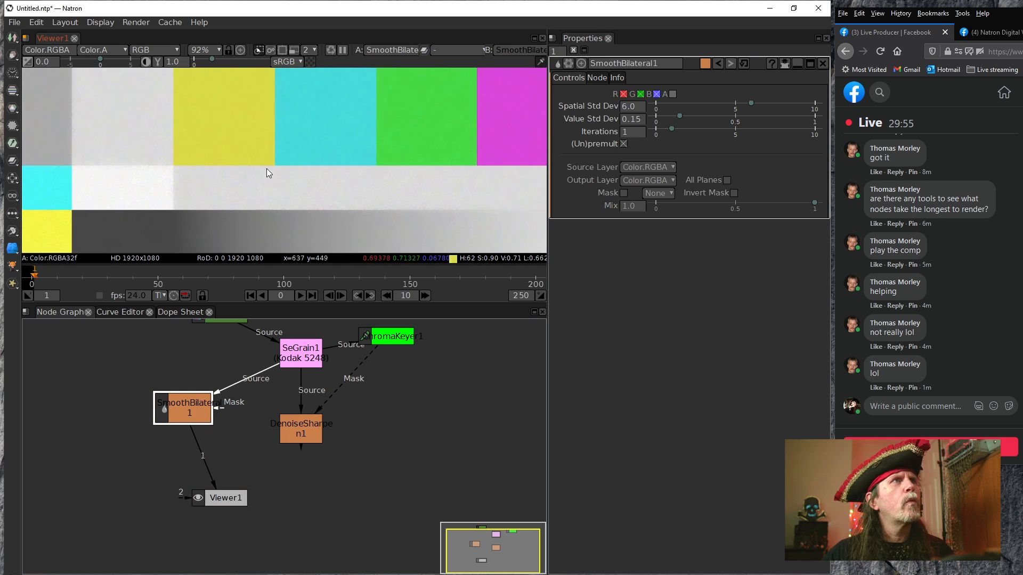
left_click_drag(389, 158, 304, 225)
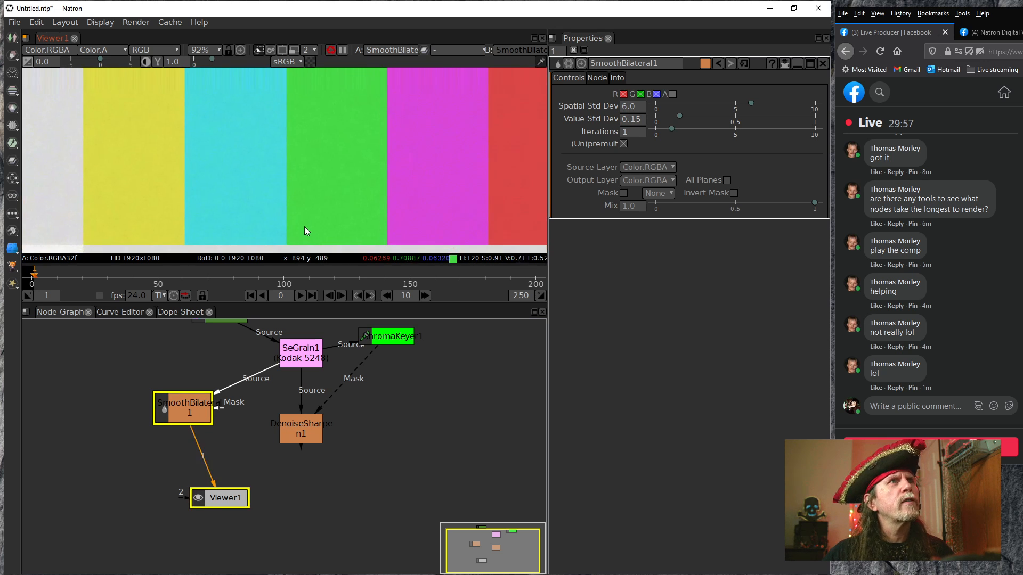
scroll(436, 179, "down", 3)
left_click_drag(452, 195, 420, 117)
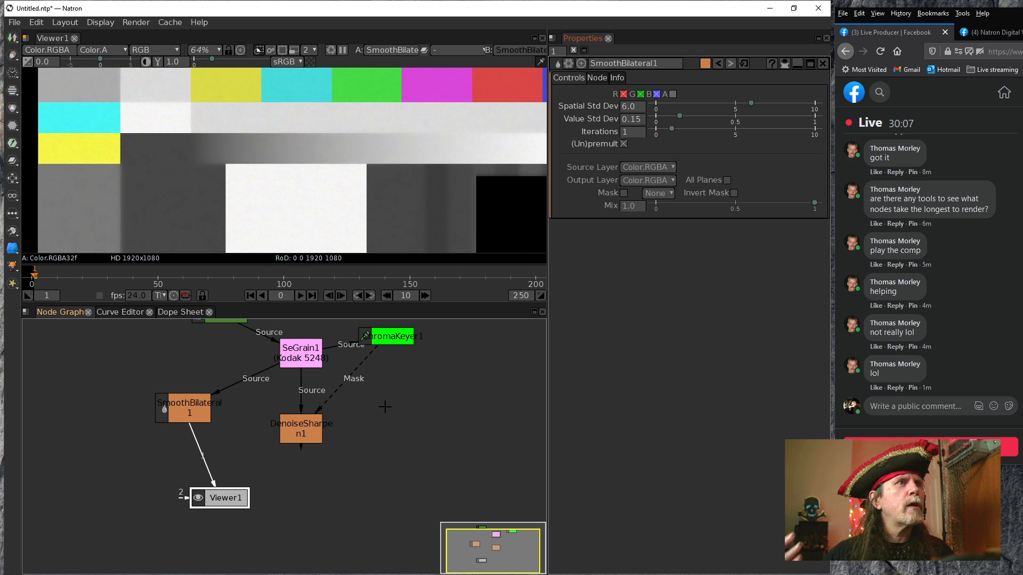
Move the SmoothBilateral node farther away from SeGrain and enable render statistics
left_click(382, 341)
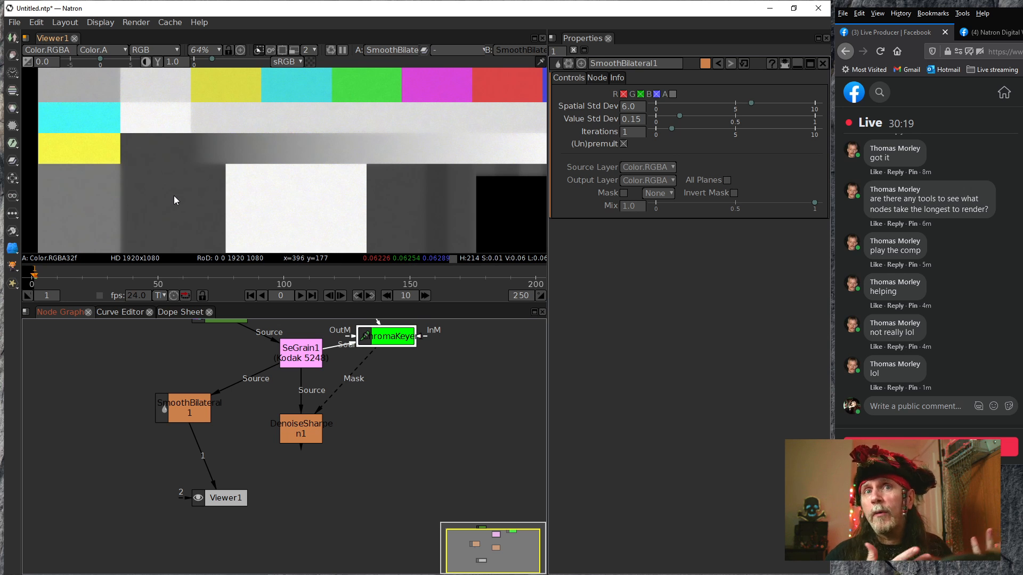
left_click_drag(180, 410, 114, 398)
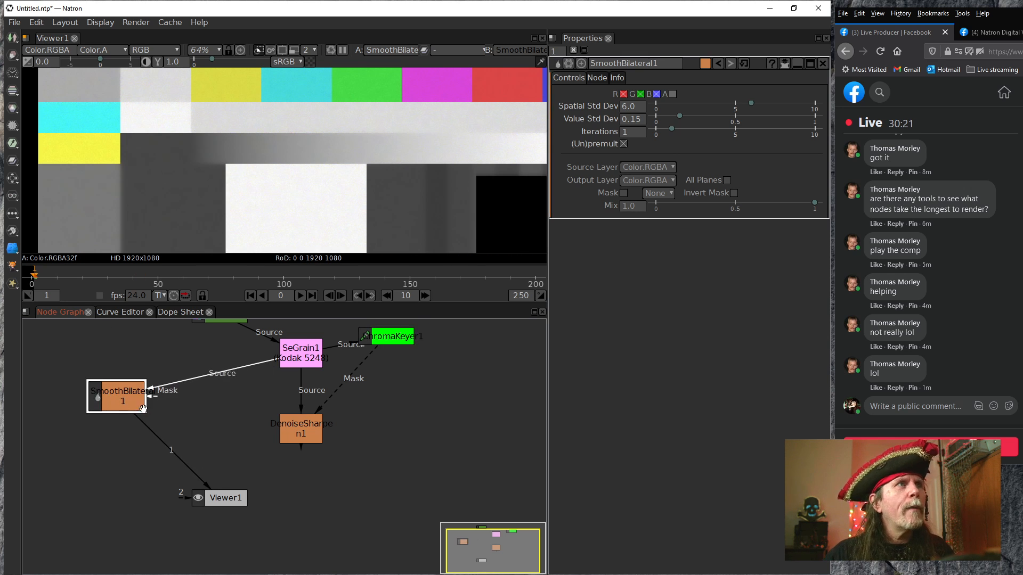
left_click(170, 22)
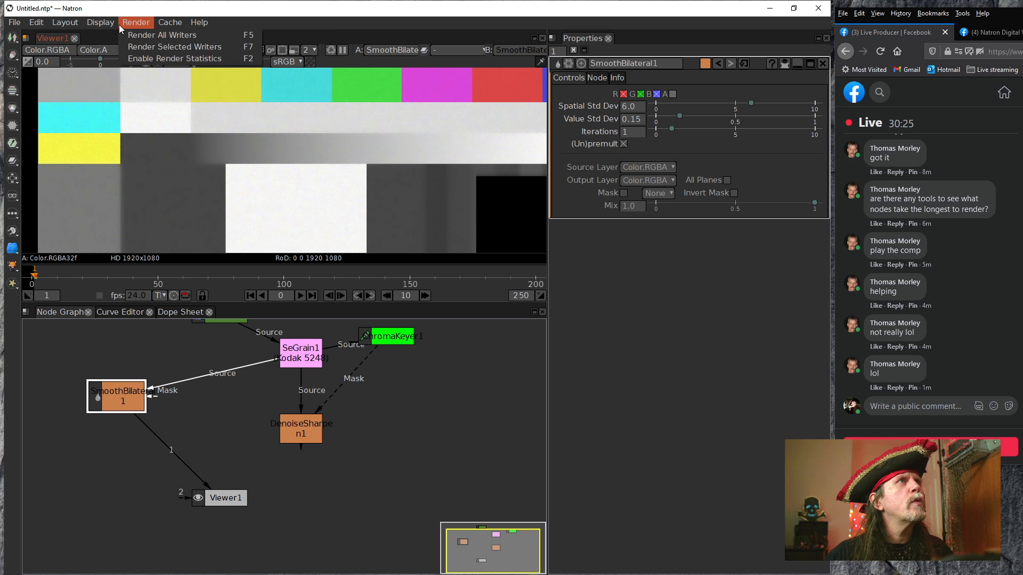
left_click(139, 60)
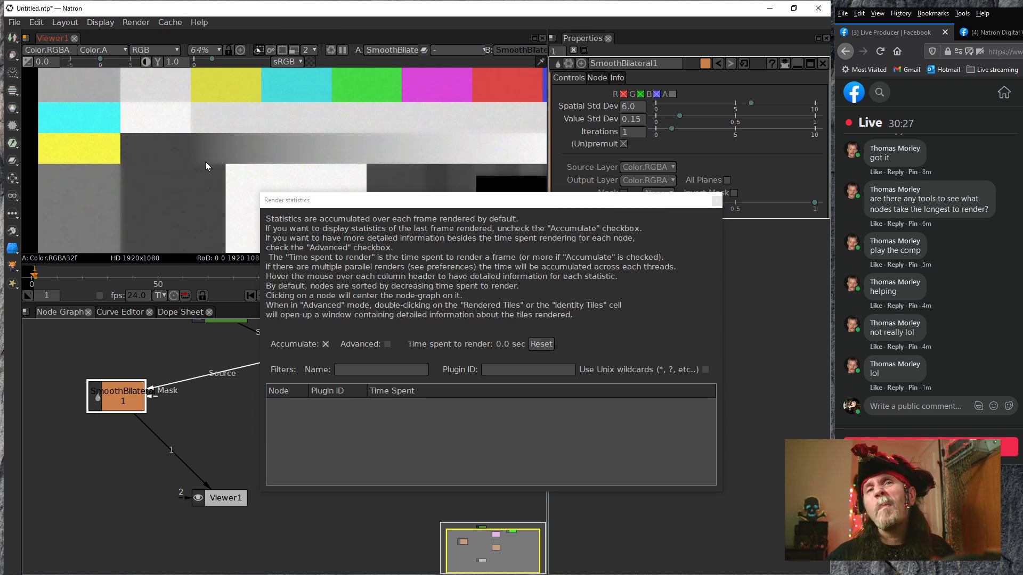
Play the comp through SmoothBilateral1 to collect per-node render times, keep the statistics clear of the nodes, and stop playback
left_click_drag(437, 206, 544, 272)
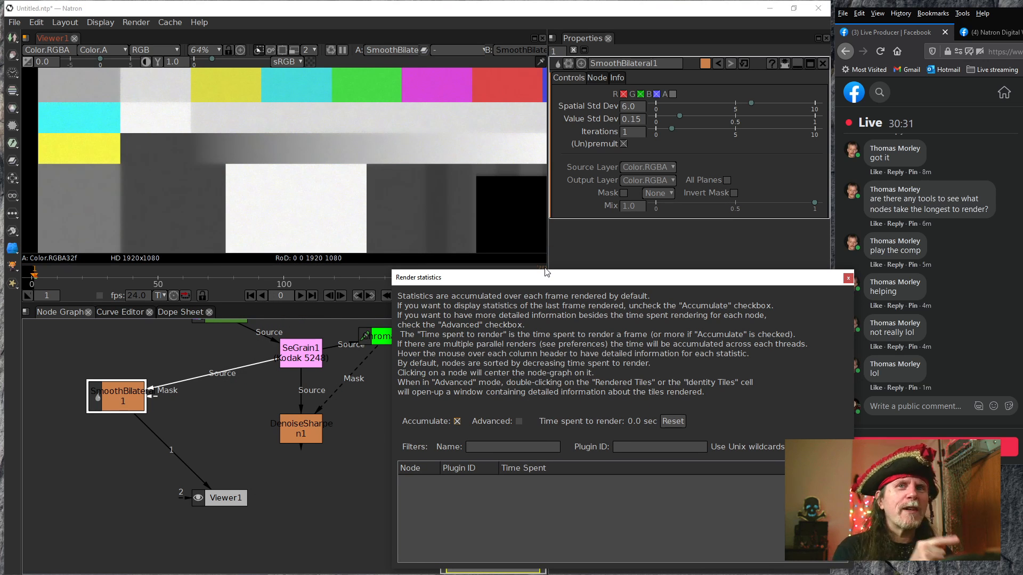
left_click(300, 295)
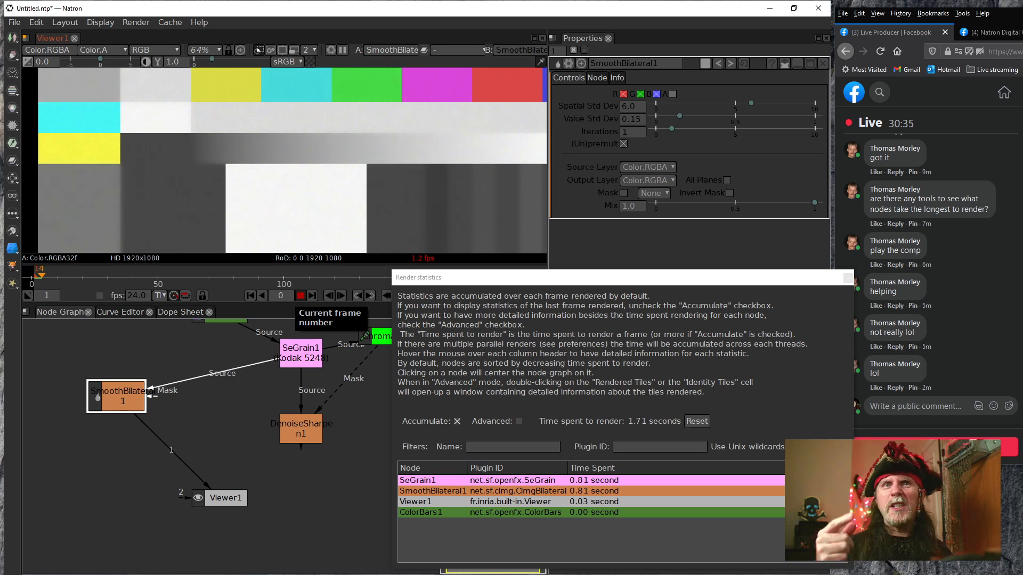
left_click_drag(534, 278, 297, 136)
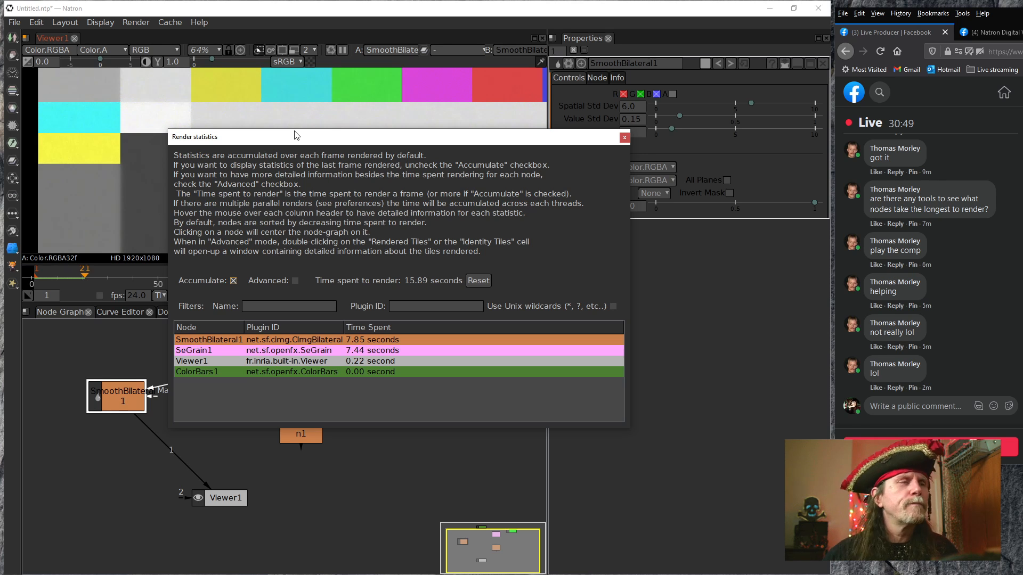
left_click_drag(366, 136, 395, 84)
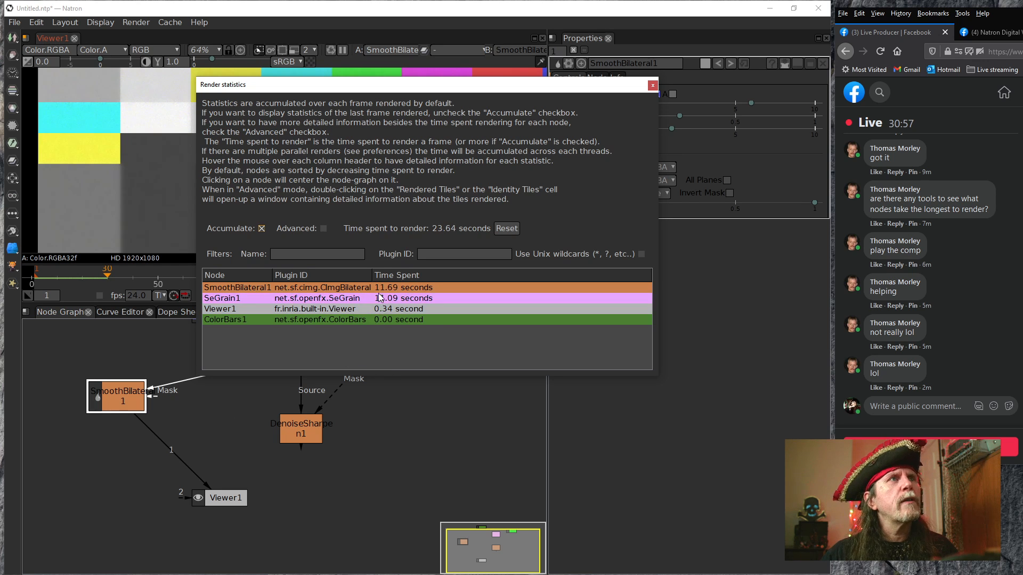
left_click_drag(336, 90, 458, 121)
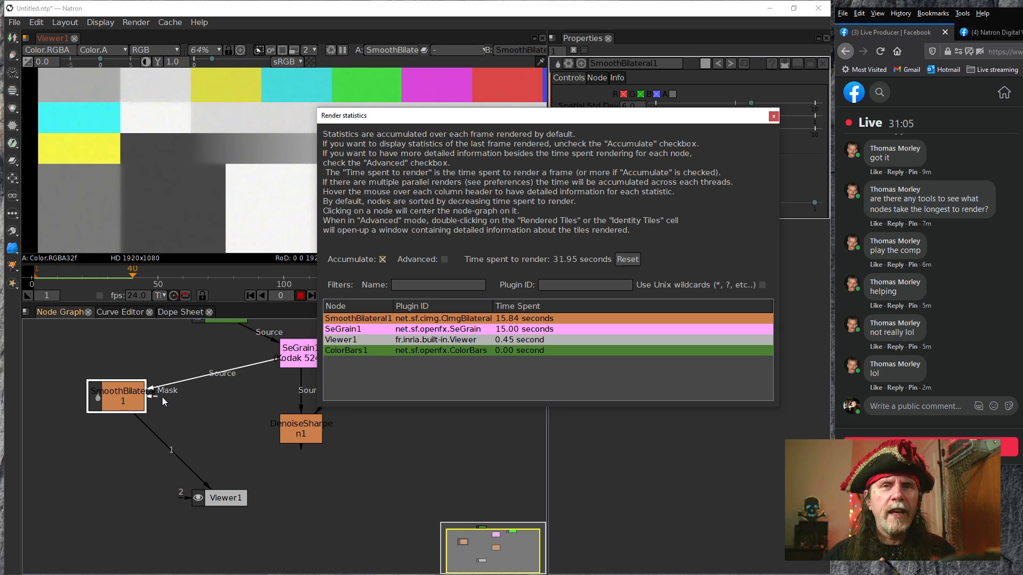
left_click_drag(418, 422, 355, 441)
left_click_drag(279, 406, 268, 466)
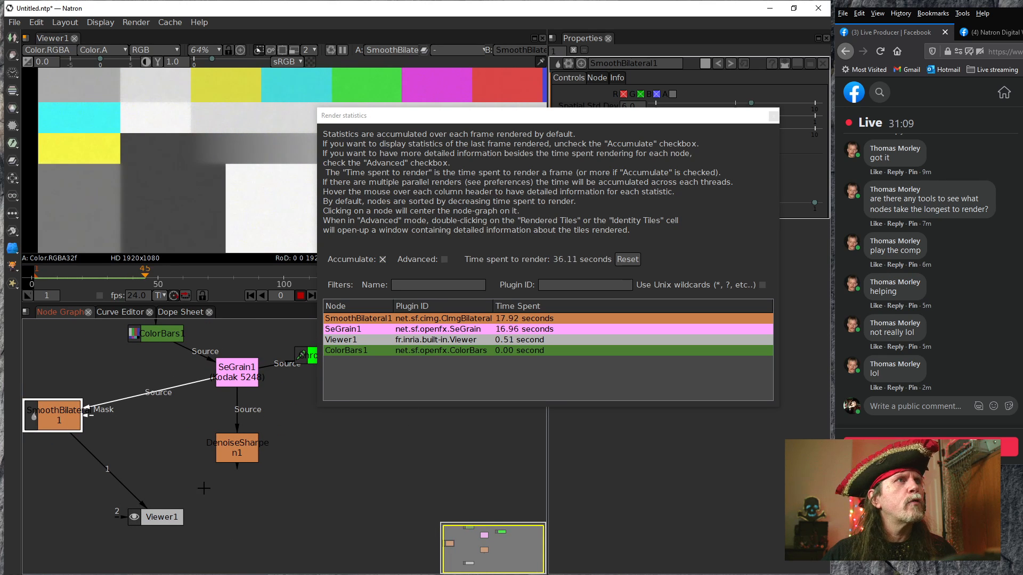
left_click(300, 295)
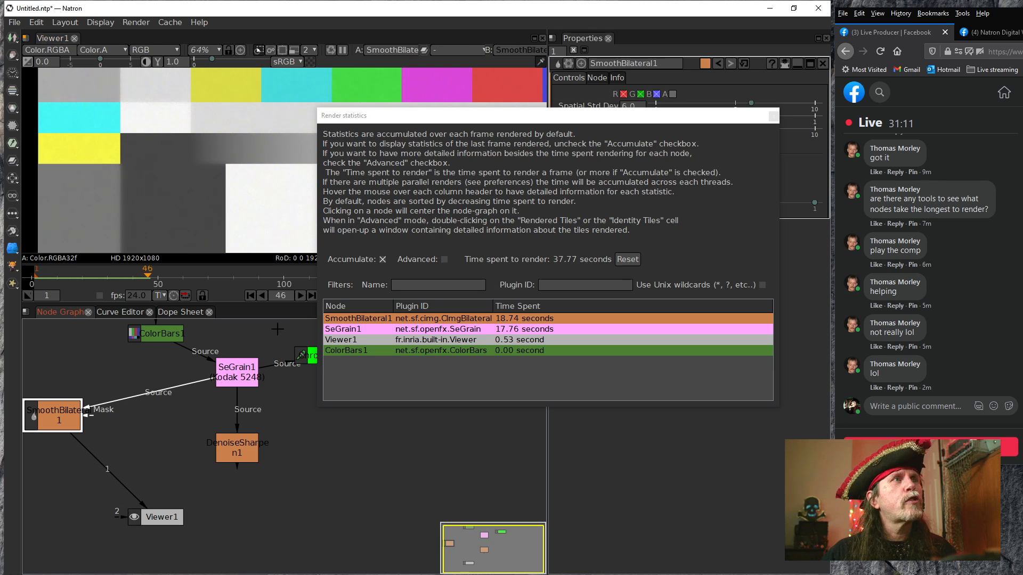
Connect Viewer1 to DenoiseSharpen1 and check the patches and color bars alongside its render time
left_click_drag(110, 472, 236, 452)
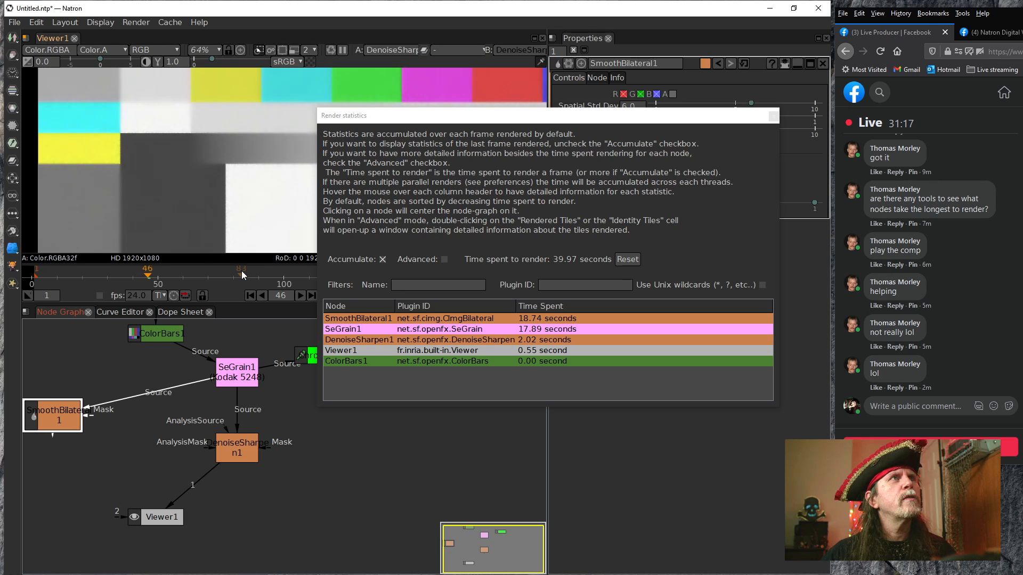
left_click_drag(273, 209, 231, 191)
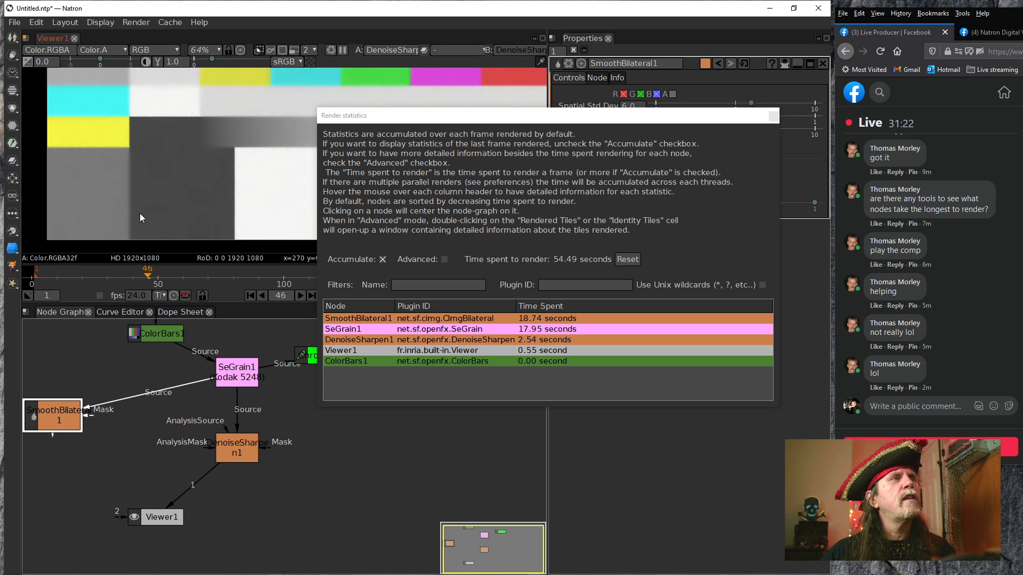
left_click_drag(228, 187, 212, 213)
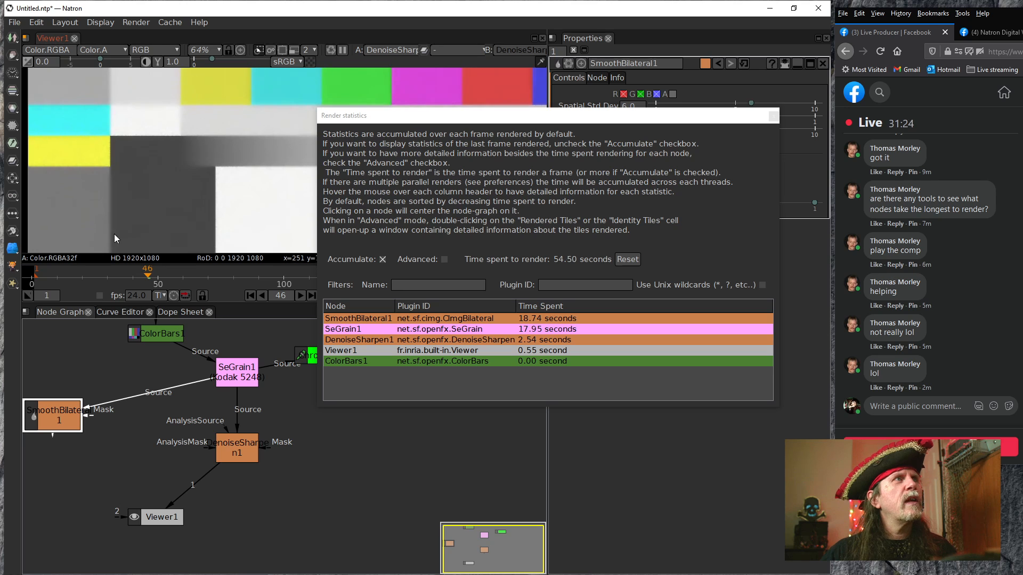
left_click_drag(200, 162, 178, 227)
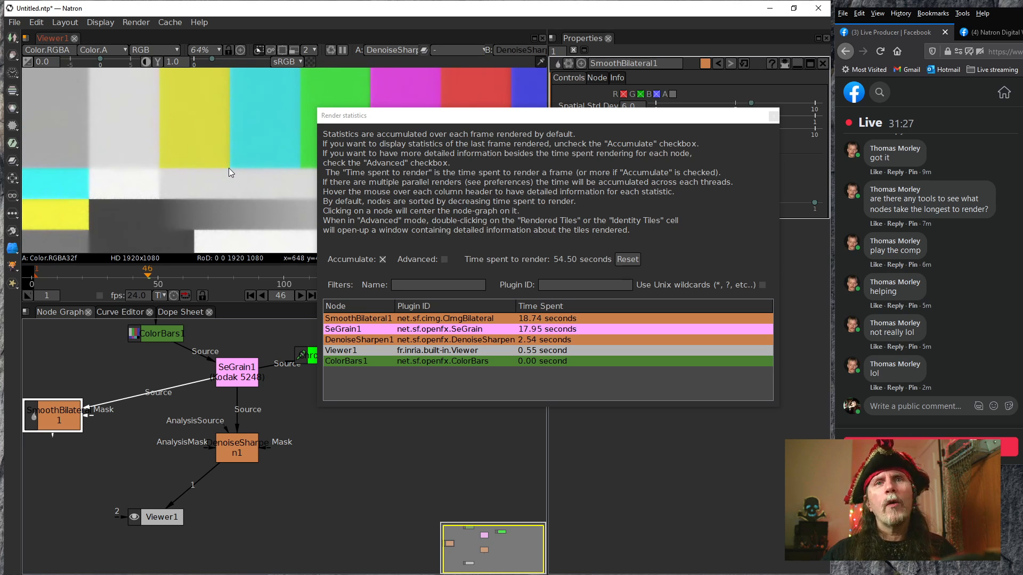
left_click_drag(245, 164, 179, 196)
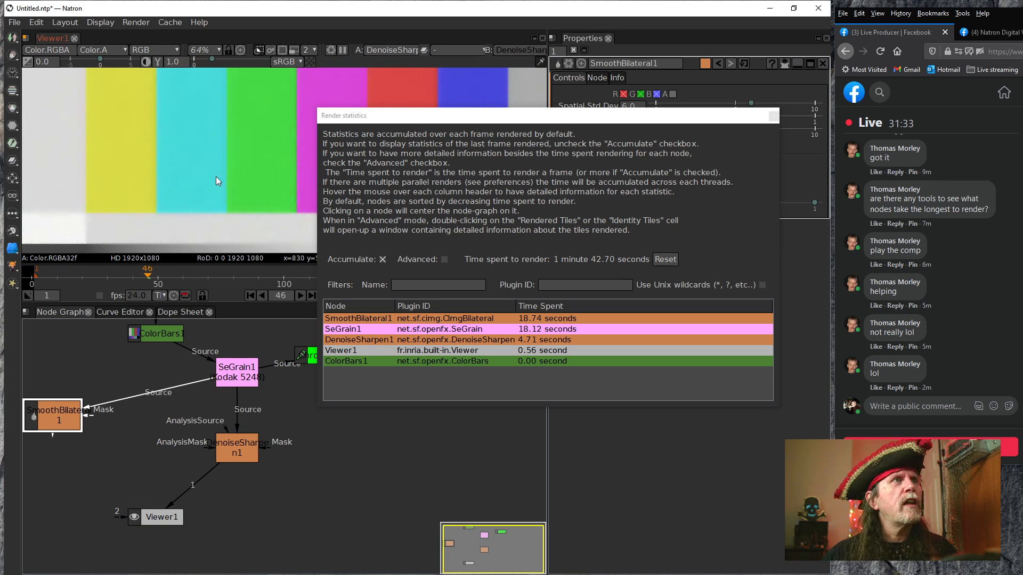
left_click_drag(201, 228, 216, 188)
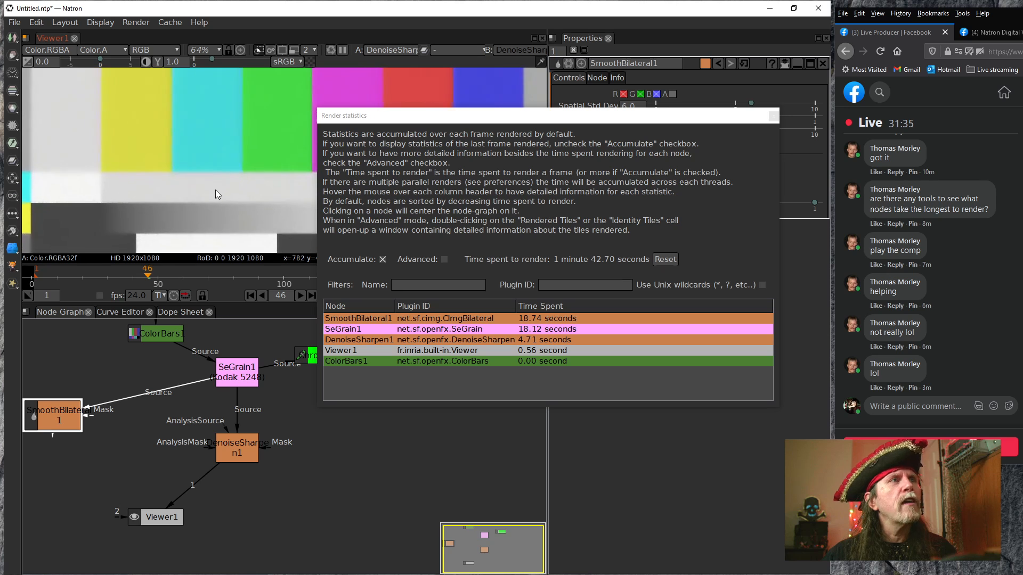
Try ColorBars1 as DenoiseSharpen1's AnalysisSource input and disconnect it again
left_click_drag(276, 442, 234, 462)
left_click_drag(178, 449, 118, 358)
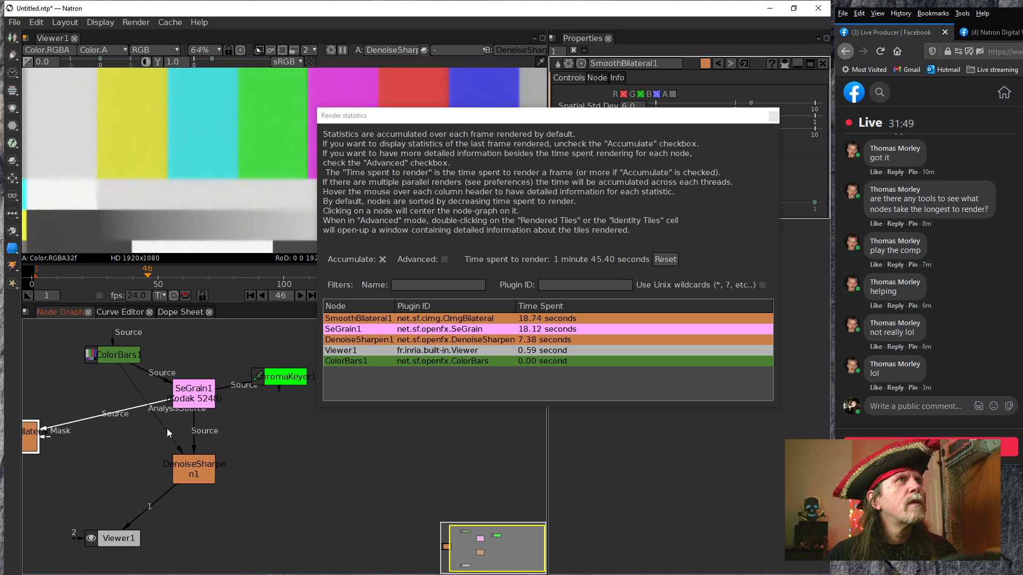
left_click_drag(164, 429, 116, 422)
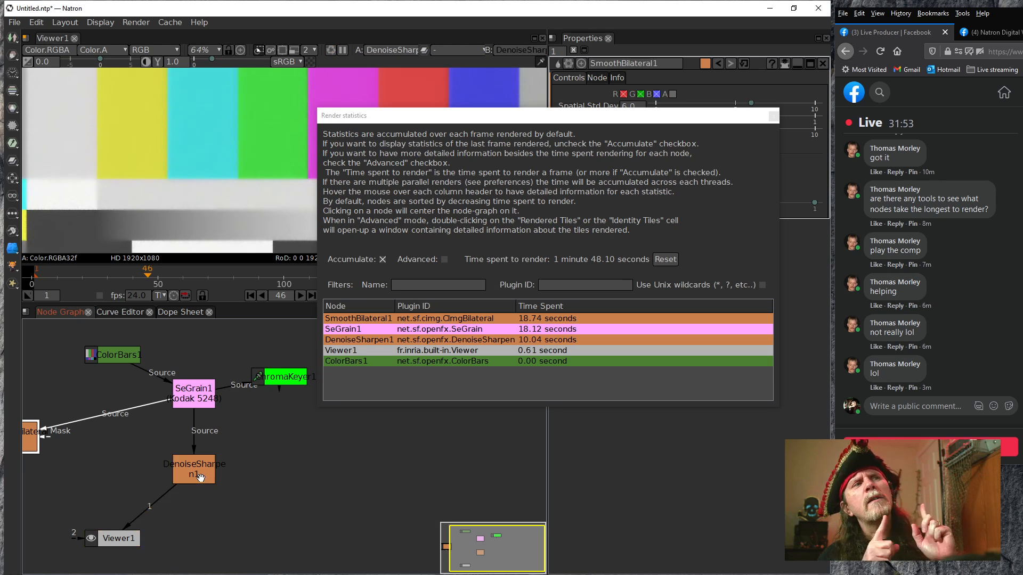
left_click_drag(145, 473, 206, 470)
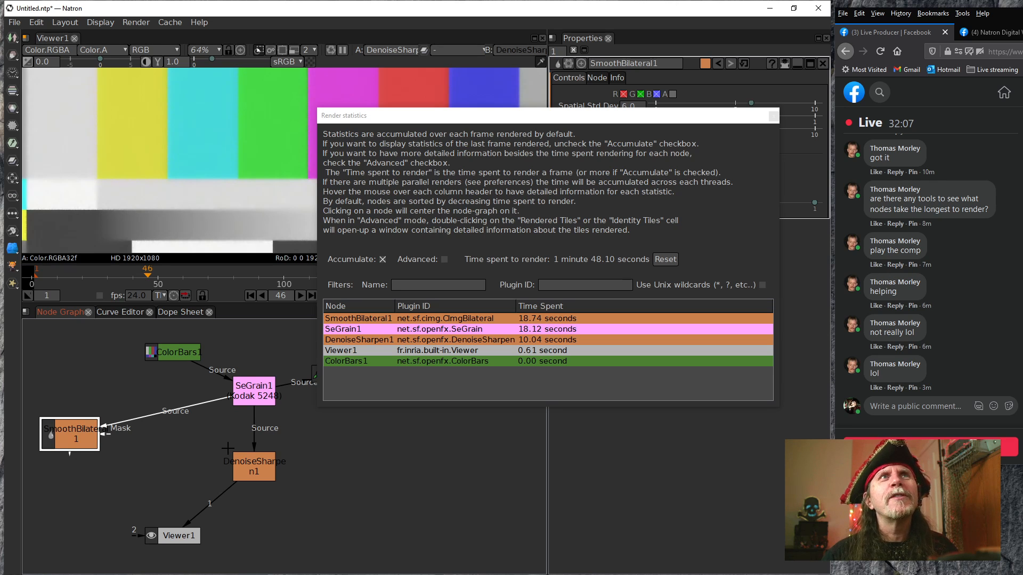
Look through the live stream comments from the earliest to the latest
scroll(967, 318, "up", 8)
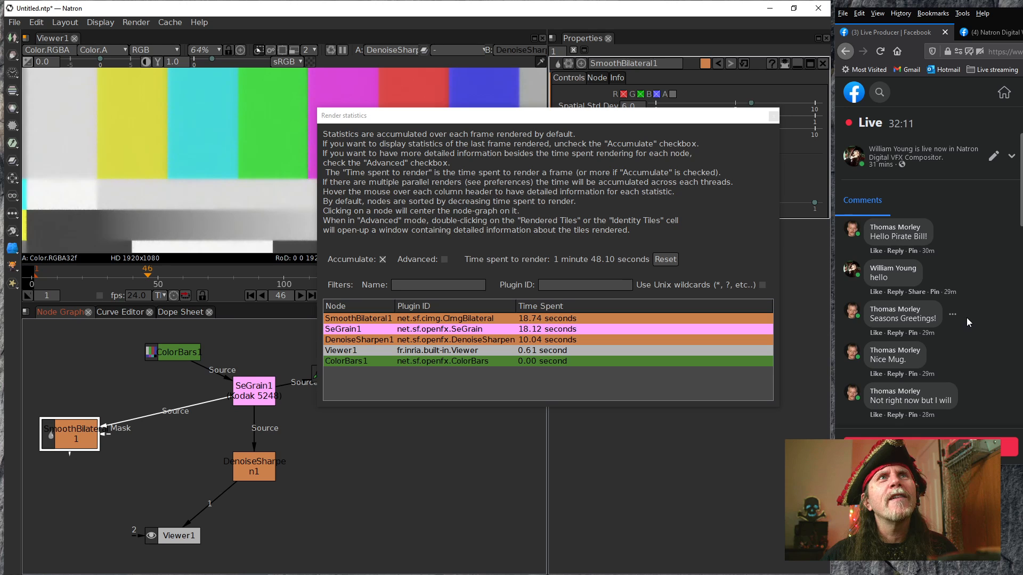
scroll(967, 318, "up", 1)
scroll(967, 323, "down", 10)
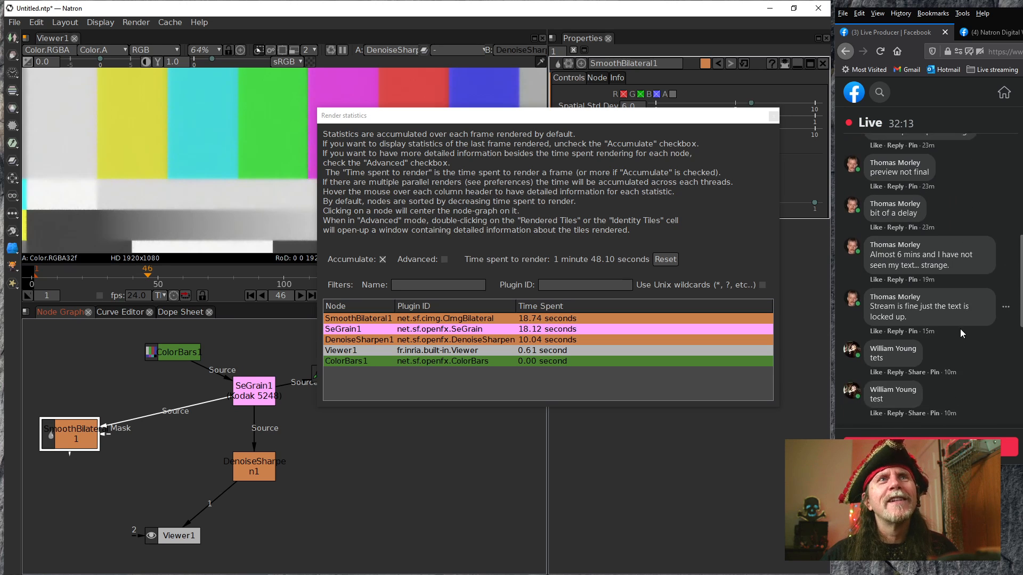
scroll(960, 331, "down", 1)
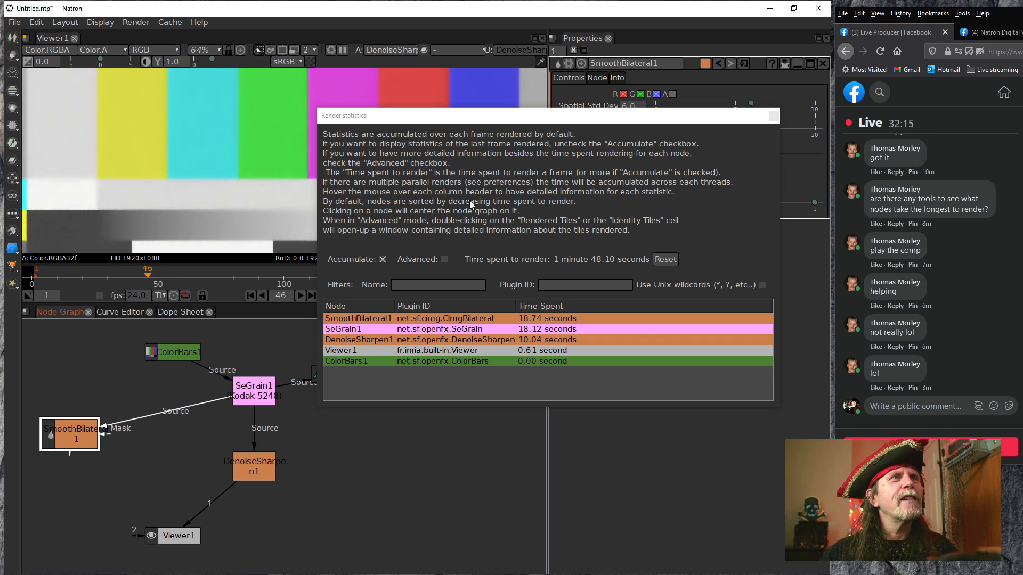
Add a Bilateral_GL node and place it between SmoothBilateral1 and DenoiseSharpen1, above Viewer1
left_click(401, 486)
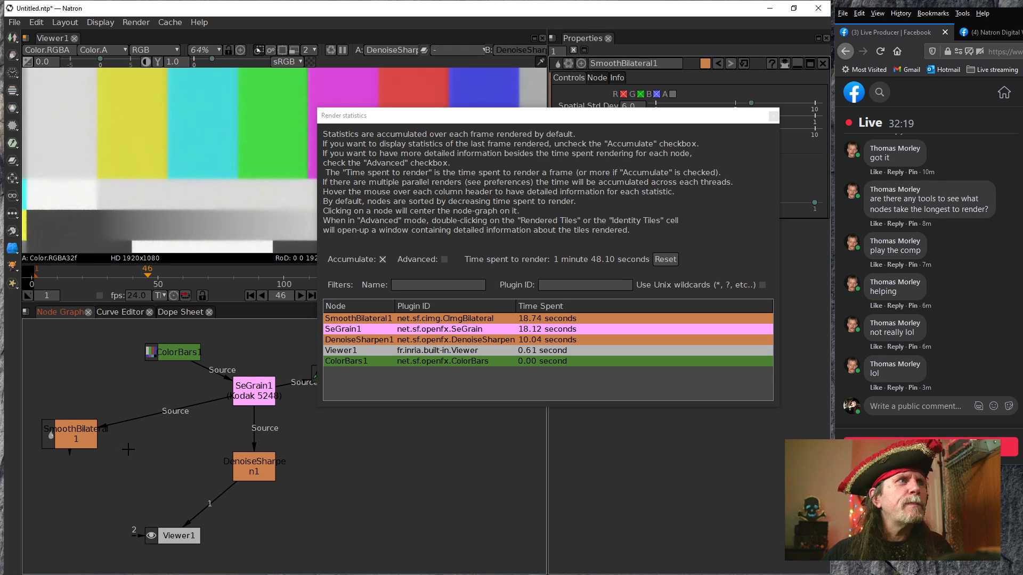
key("Tab")
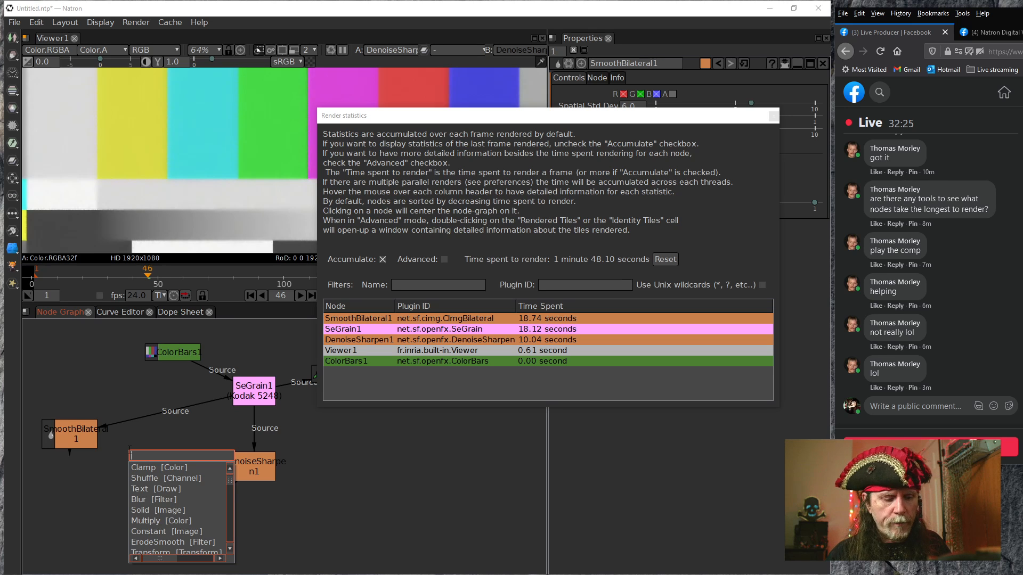
type("bil")
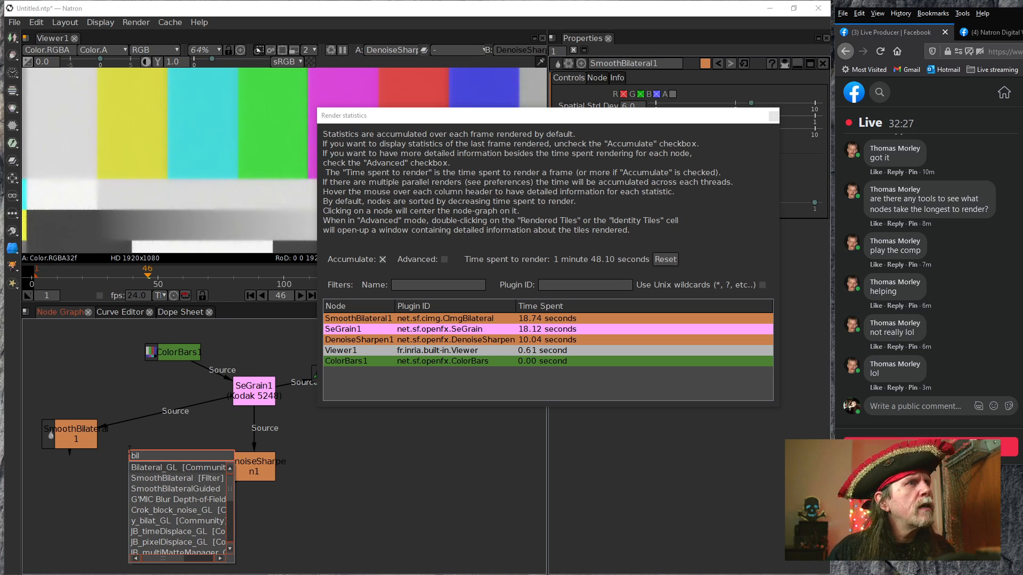
key("Return")
left_click_drag(315, 457, 163, 471)
left_click(187, 170)
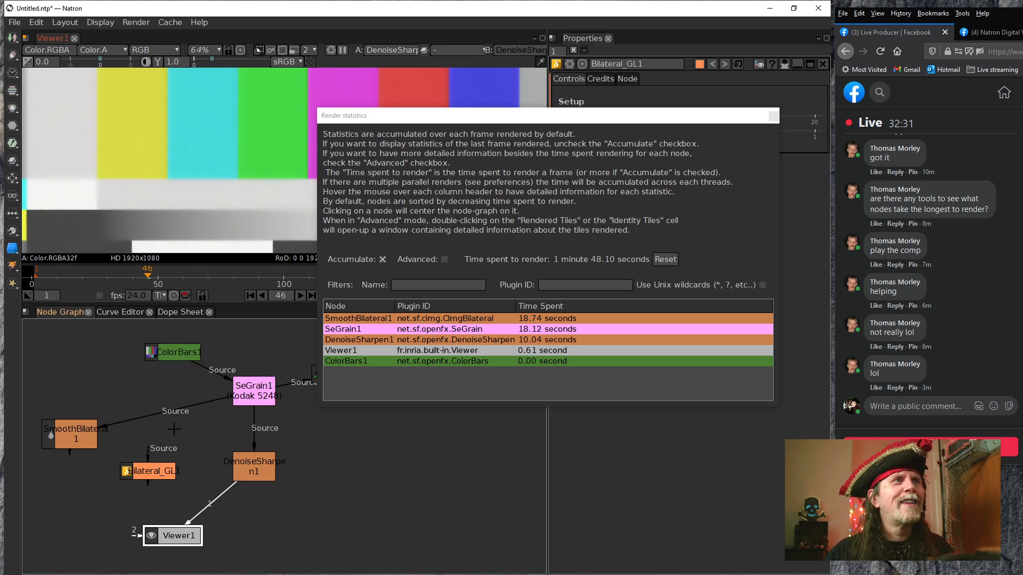
Connect Bilateral_GL1's Source to SeGrain1 and Viewer1 to Bilateral_GL1, check the test pattern, and dismiss the error log
left_click_drag(147, 451, 242, 399)
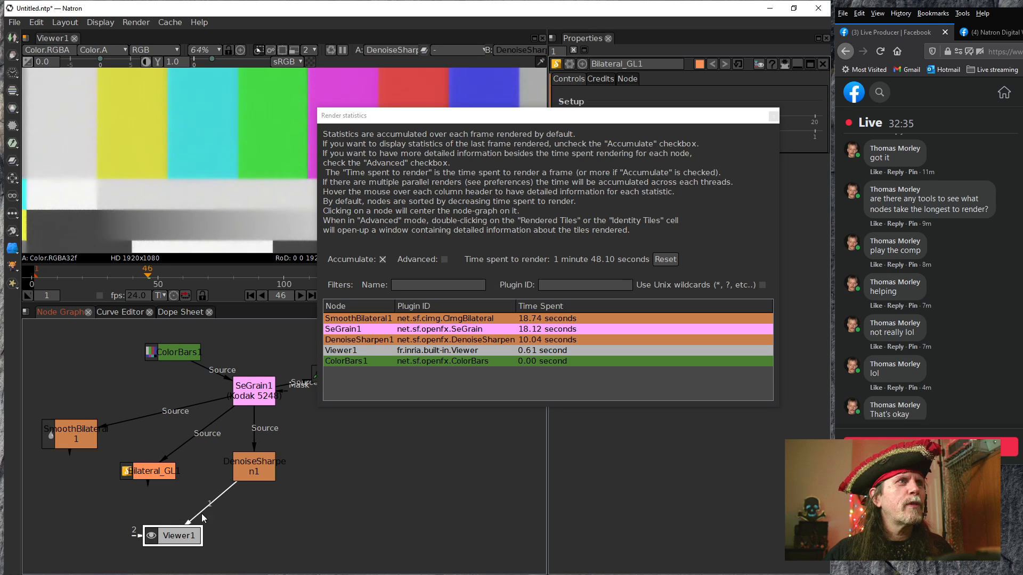
left_click_drag(207, 510, 143, 473)
left_click_drag(119, 222, 200, 184)
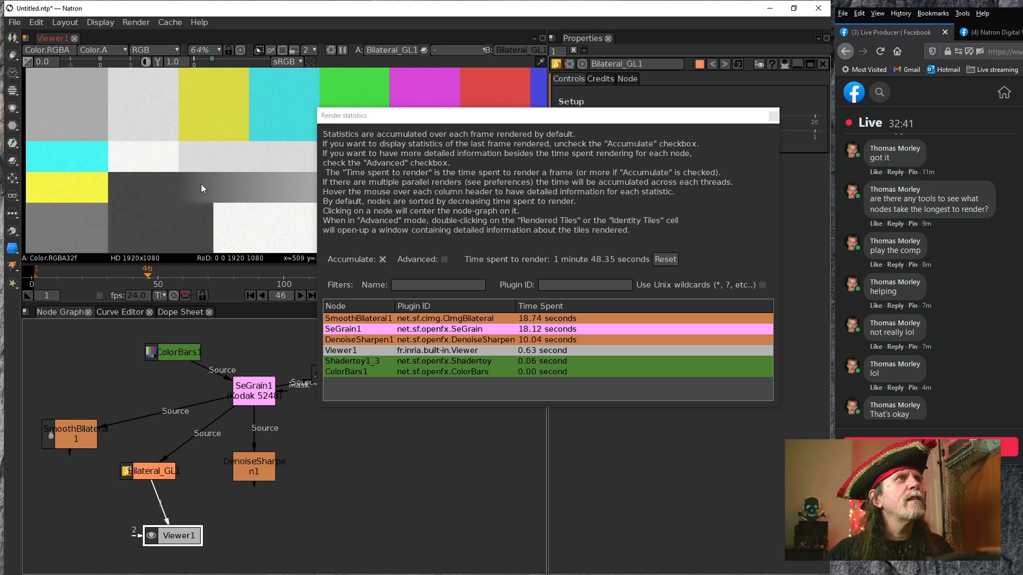
left_click_drag(183, 217, 140, 177)
left_click_drag(248, 203, 146, 211)
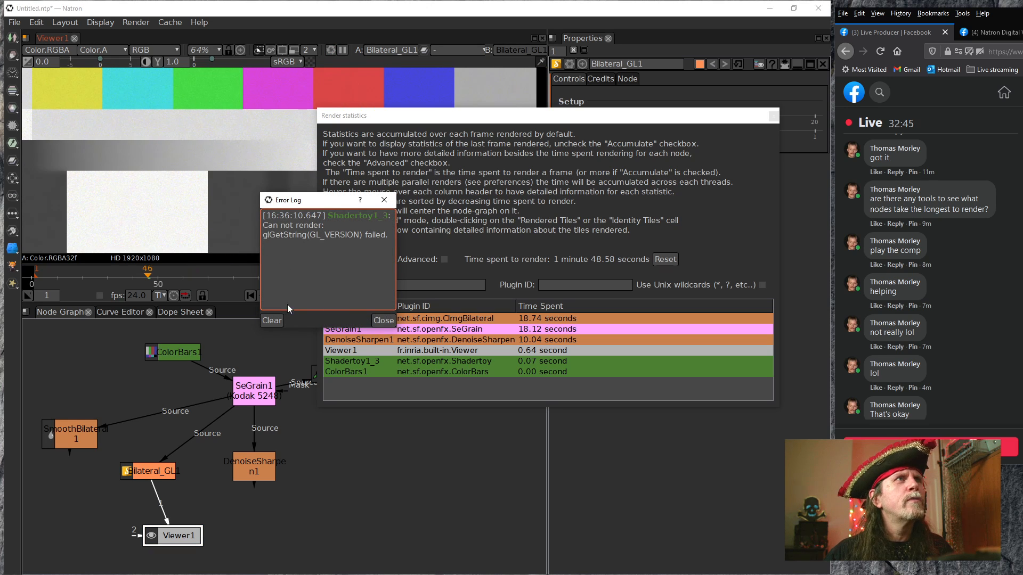
left_click(383, 321)
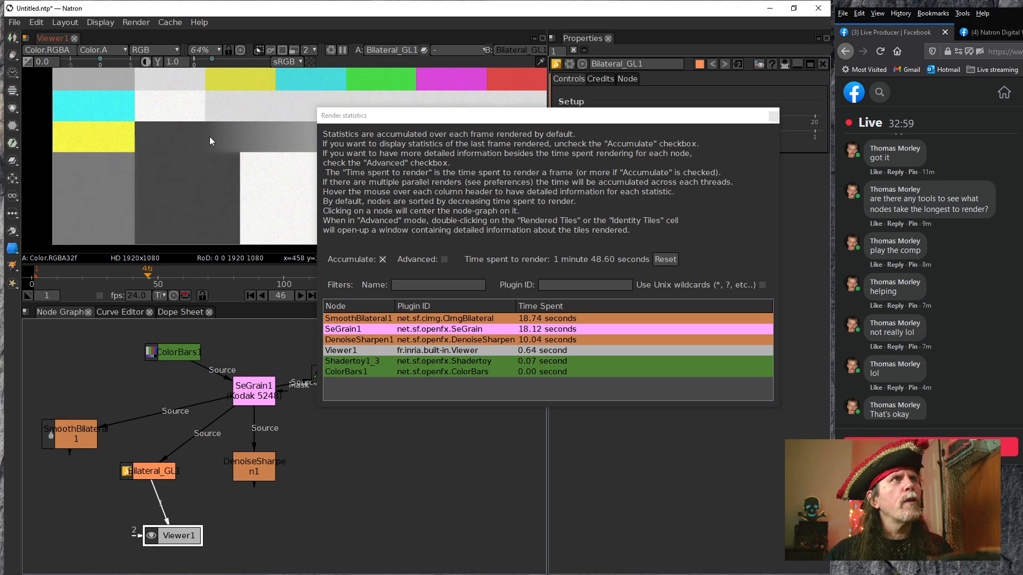
Try playing the comp from the first frame through Bilateral_GL1, stop playback, and move Viewer1 directly below the node
left_click(250, 295)
left_click(300, 295)
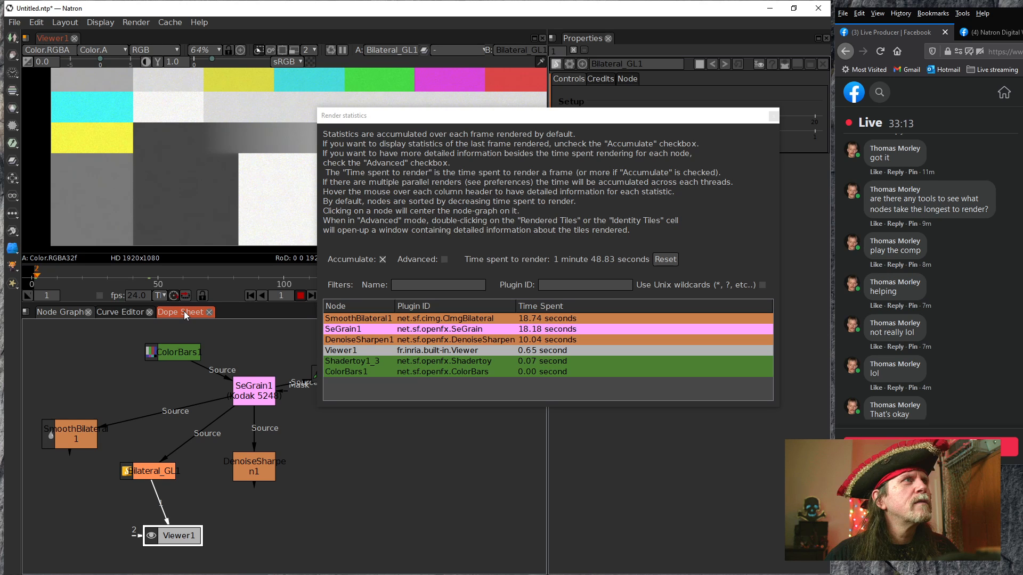
left_click(302, 296)
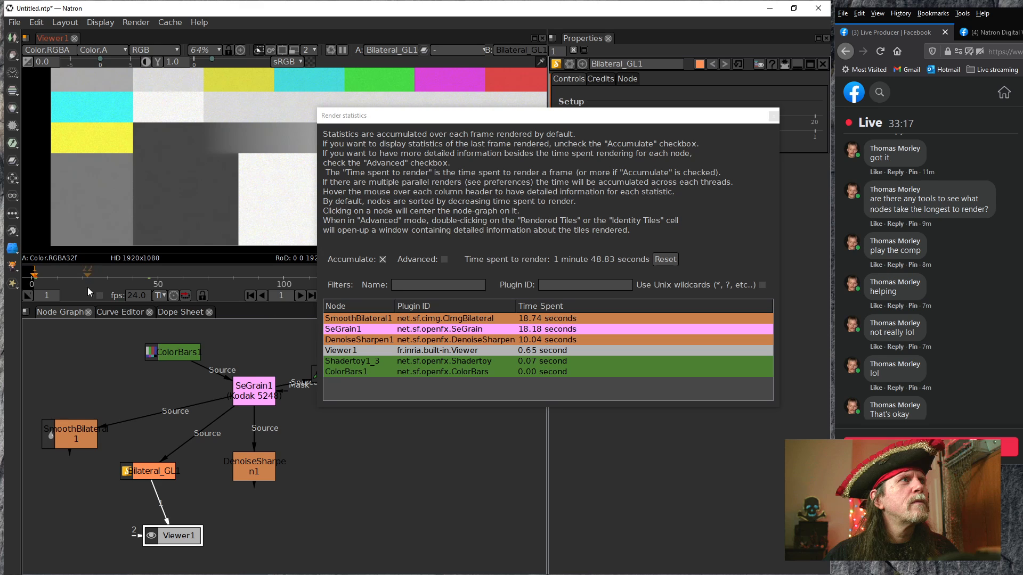
left_click_drag(176, 535, 150, 529)
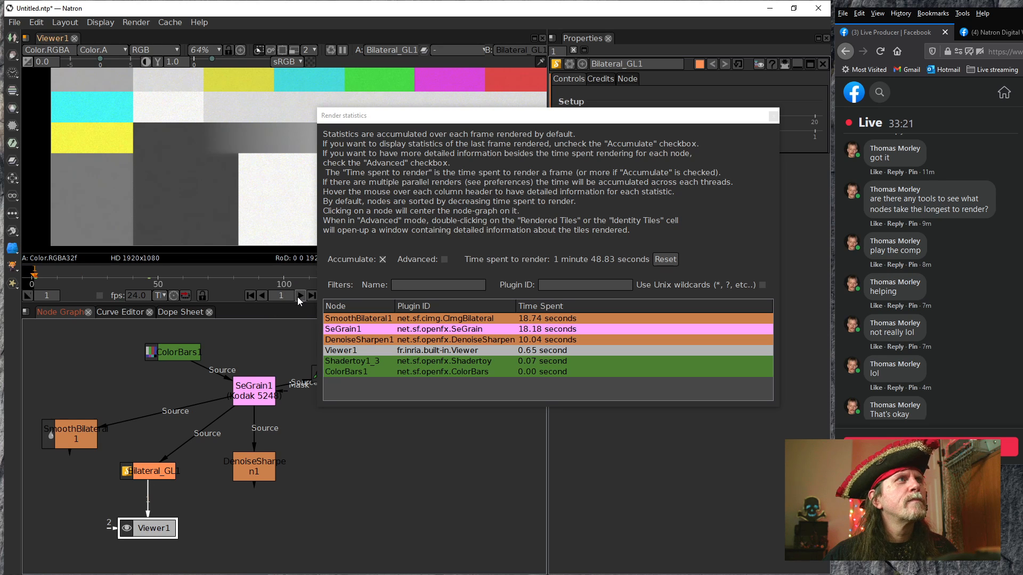
Move the render statistics aside, compare SeGrain1's and Bilateral_GL1's output on the whole test pattern, and bring the statistics back
left_click_drag(554, 123, 1022, 211)
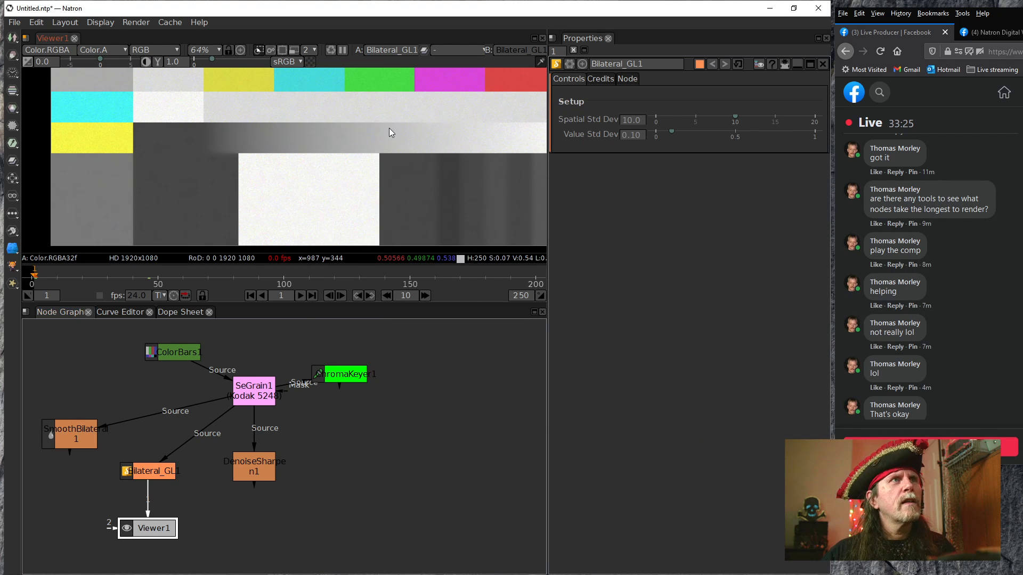
scroll(389, 127, "down", 5)
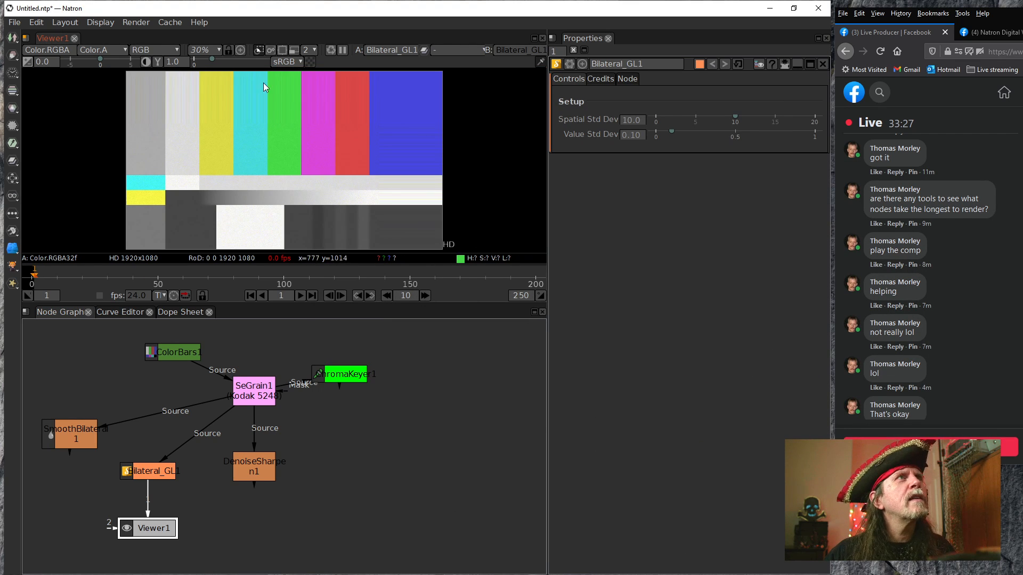
left_click_drag(148, 498, 255, 410)
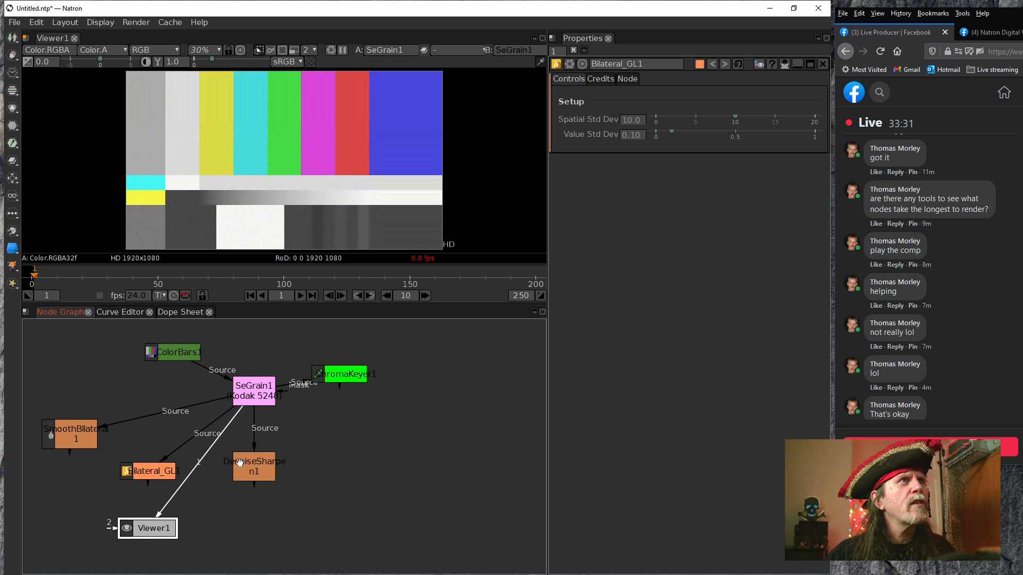
left_click_drag(187, 480, 153, 471)
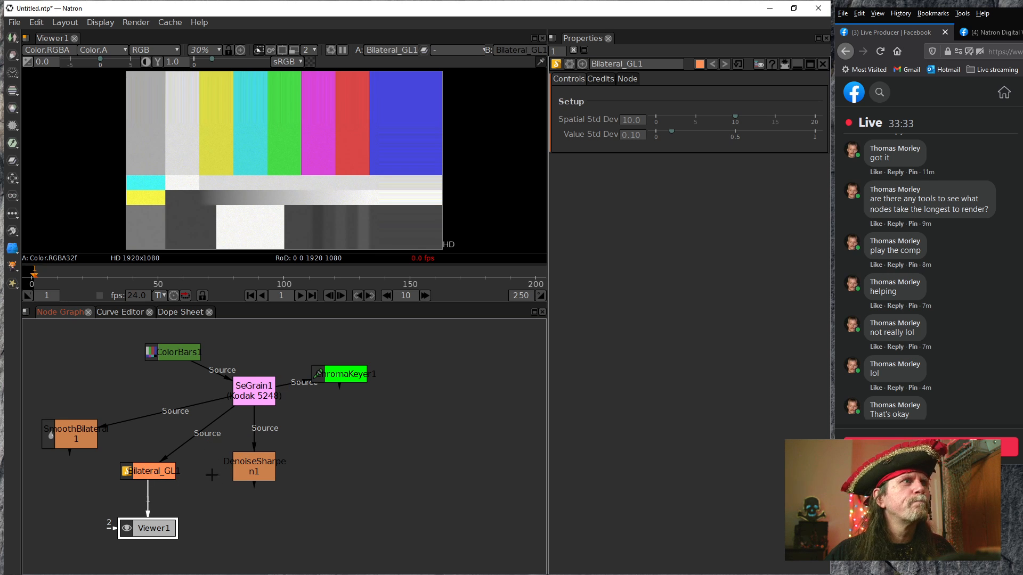
left_click_drag(1022, 234, 533, 224)
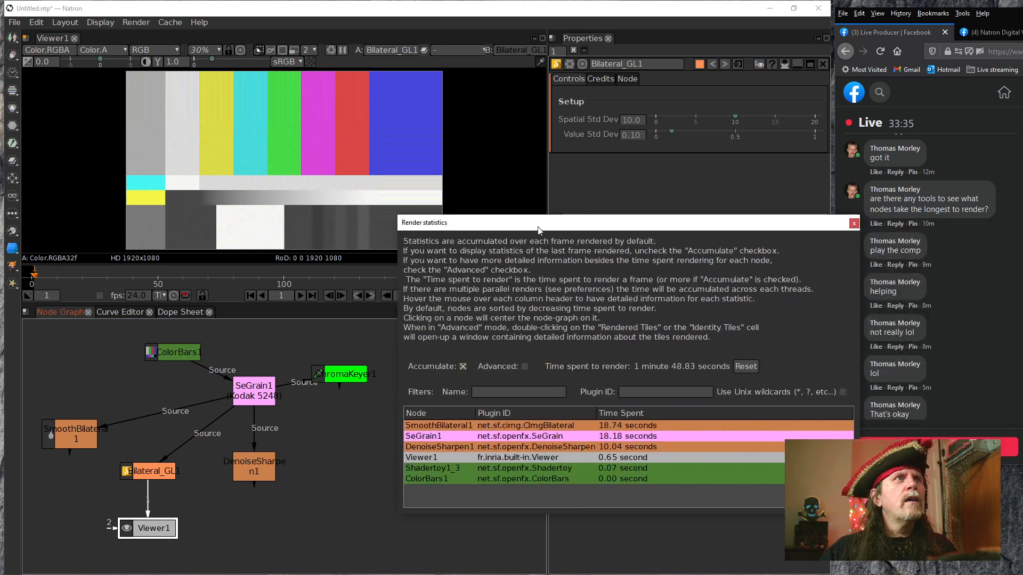
Call off quitting Natron, connect Viewer1 to SeGrain1, and inspect the grain on the test pattern up close
left_click(820, 11)
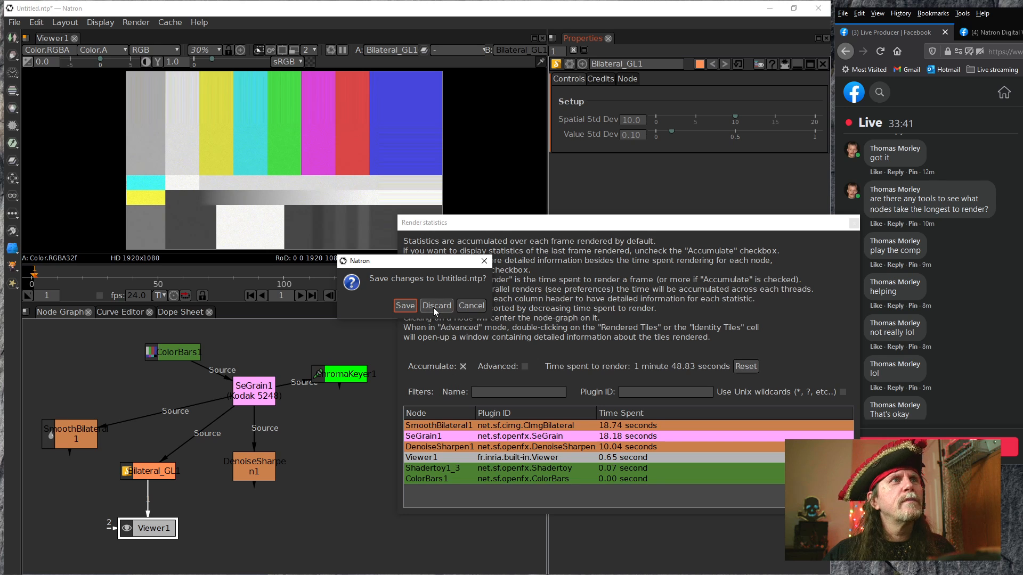
left_click(483, 308)
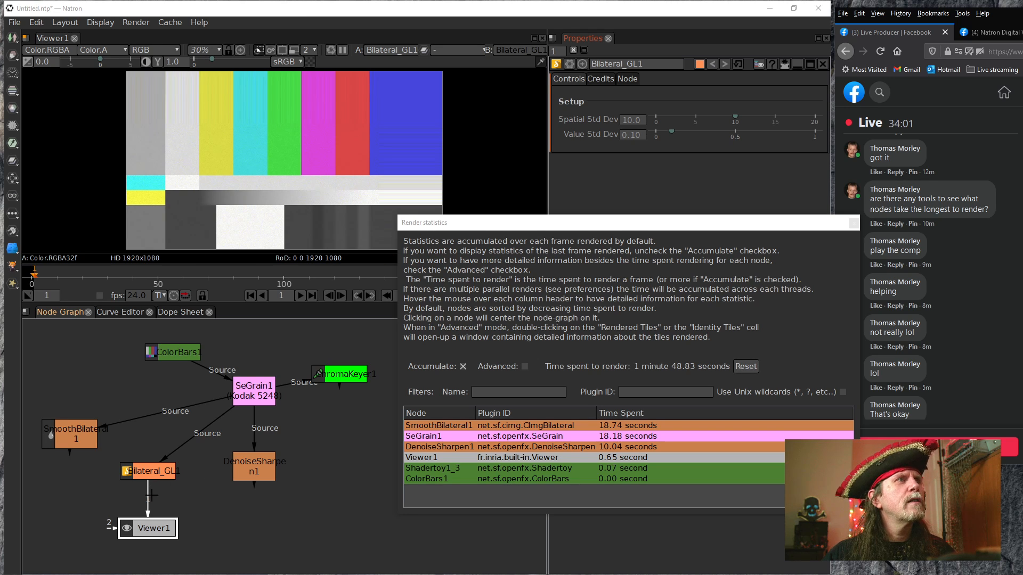
left_click_drag(149, 506, 261, 395)
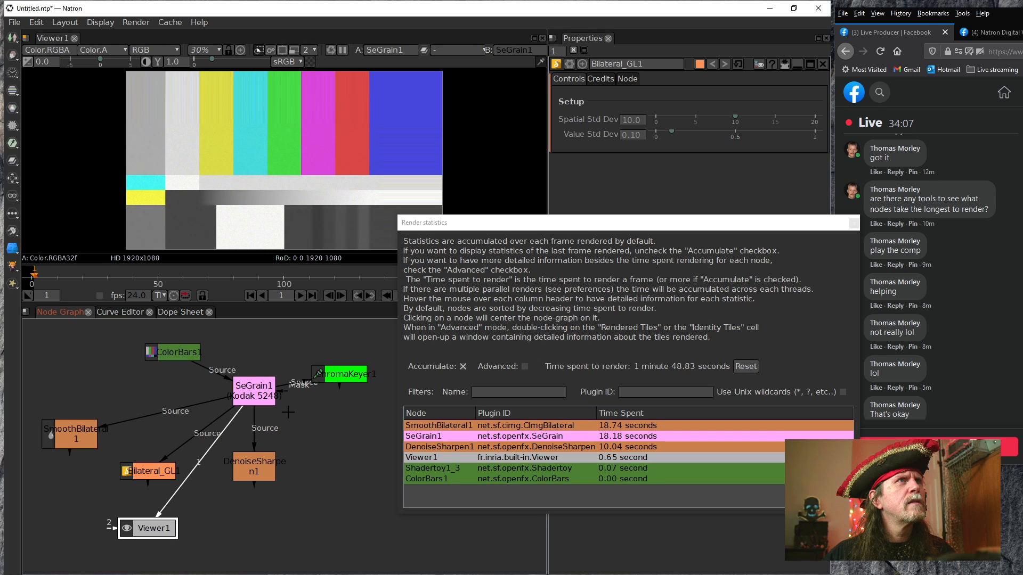
scroll(384, 186, "up", 3)
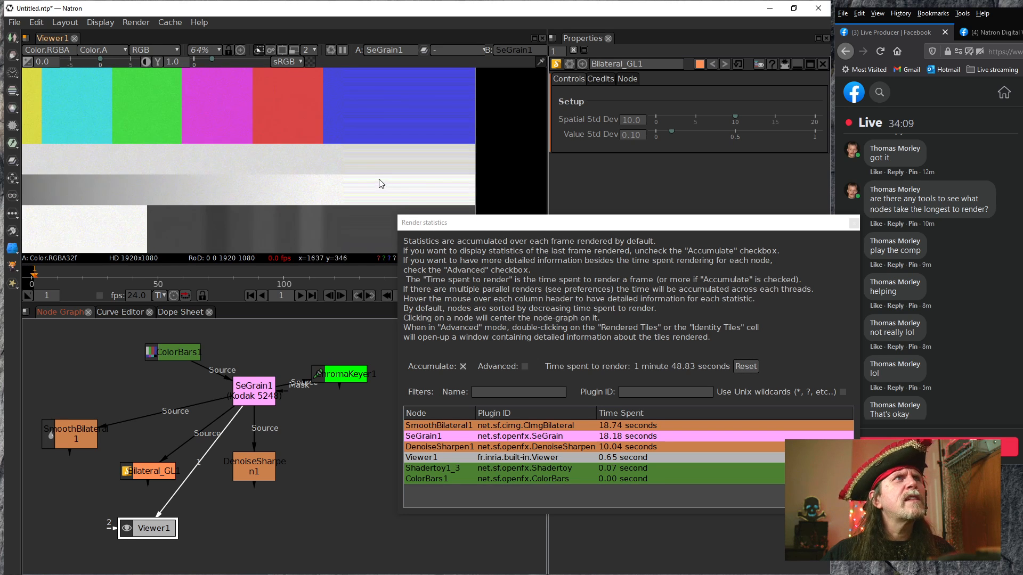
scroll(381, 183, "down", 3)
Detach SeGrain1's Source from ColorBars1, connect Viewer1 to Bilateral_GL1, and try to link SeGrain1's Source back to ColorBars1
left_click_drag(207, 375, 290, 410)
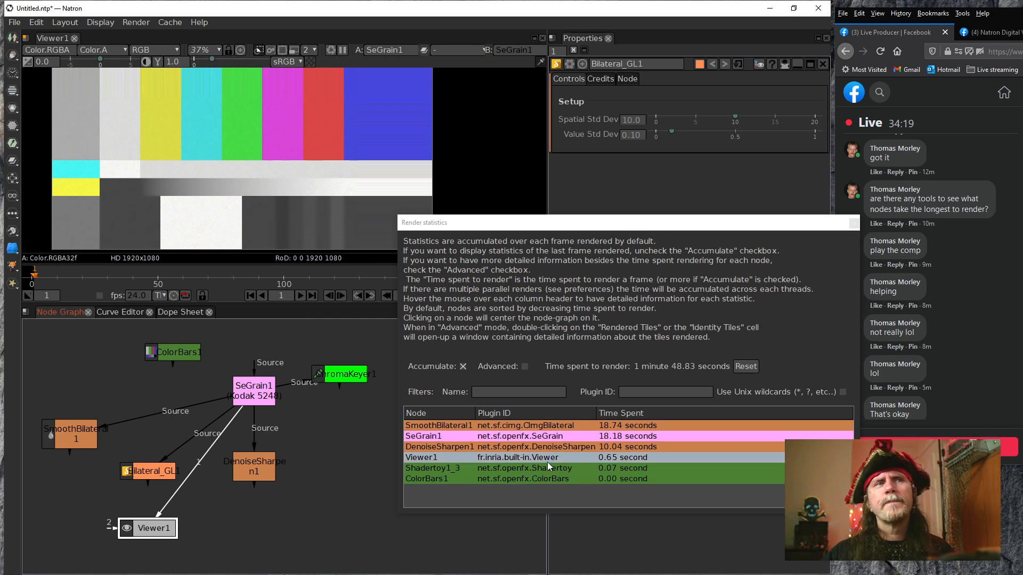
left_click_drag(192, 473, 145, 476)
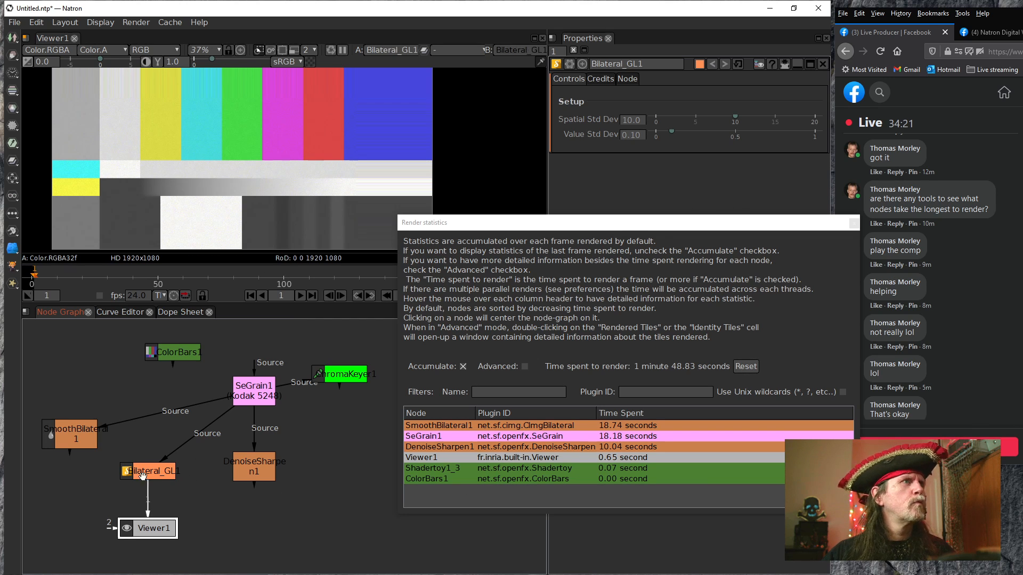
left_click_drag(256, 366, 212, 375)
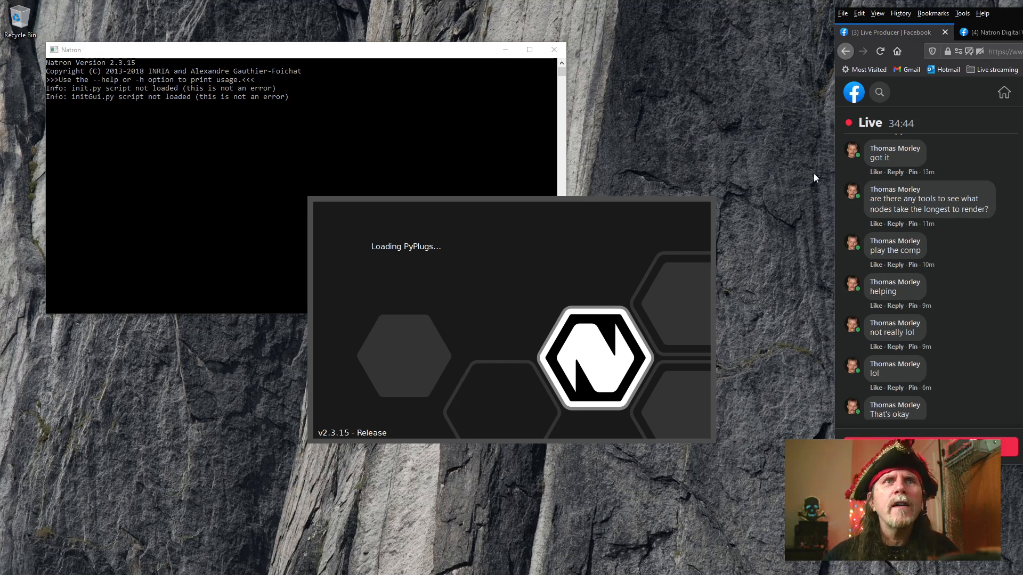
Restore the auto-saved project in the restarted Natron and fit the whole test pattern in the viewer
scroll(986, 357, "down", 3)
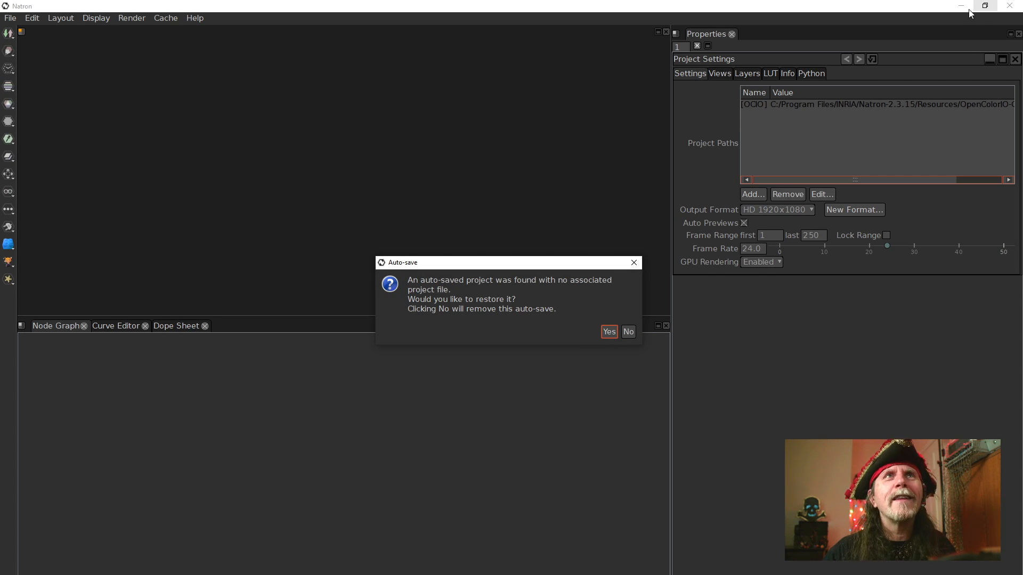
left_click(608, 332)
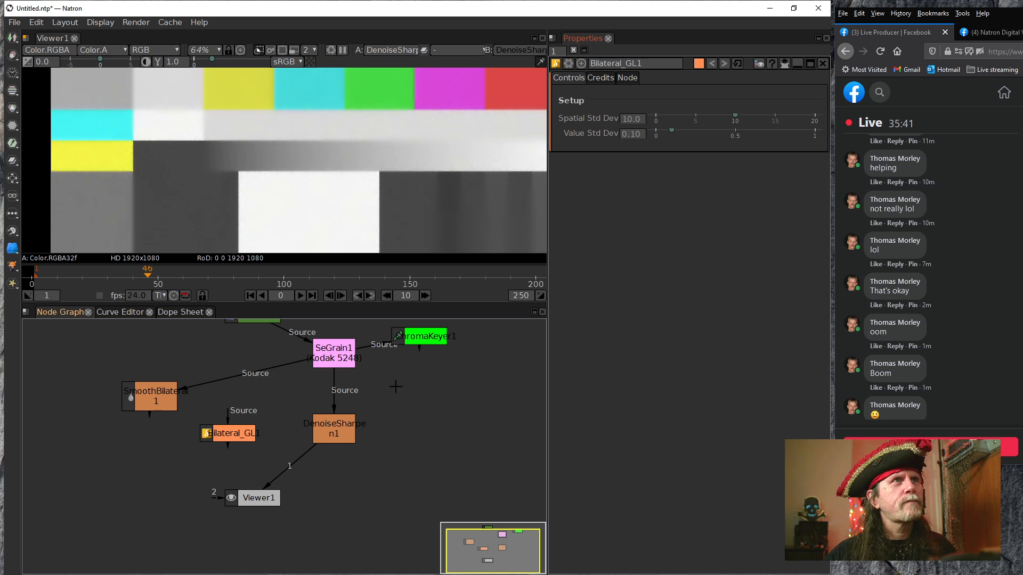
left_click(326, 235)
key("f")
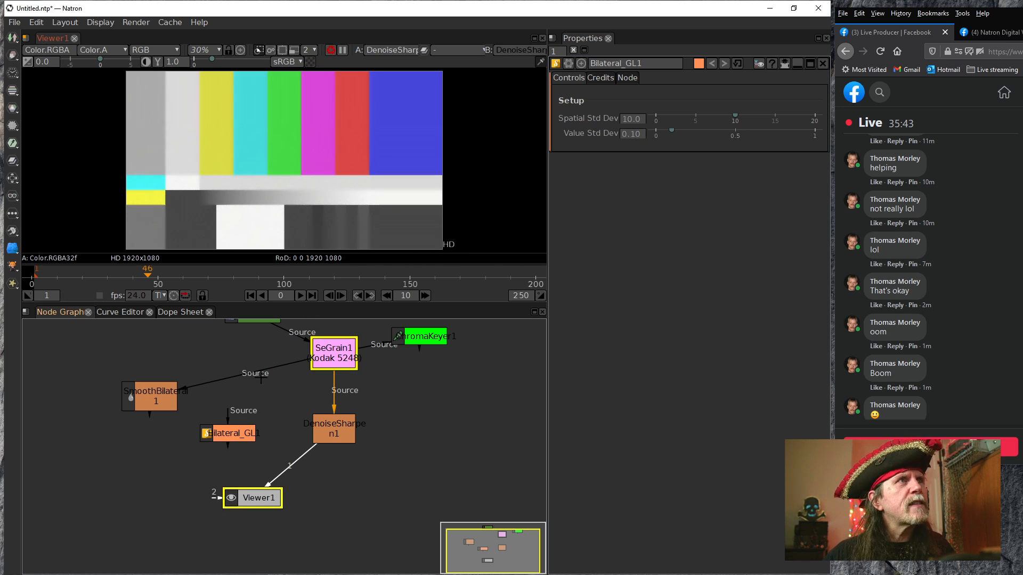
Connect Bilateral_GL1's Source to SeGrain1 and Viewer1 to Bilateral_GL1, and dismiss the error log
left_click_drag(234, 418, 334, 358)
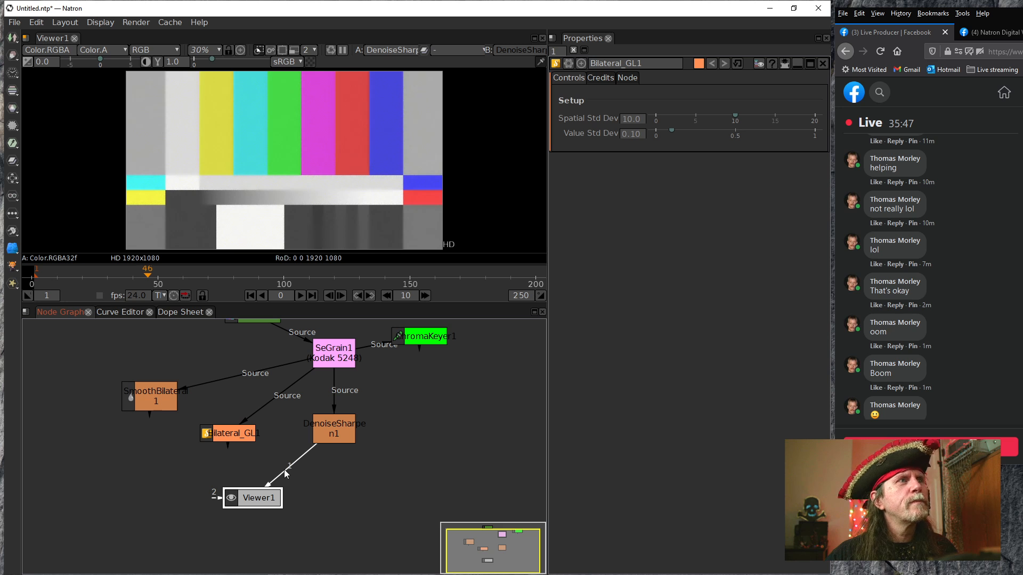
left_click_drag(285, 472, 221, 433)
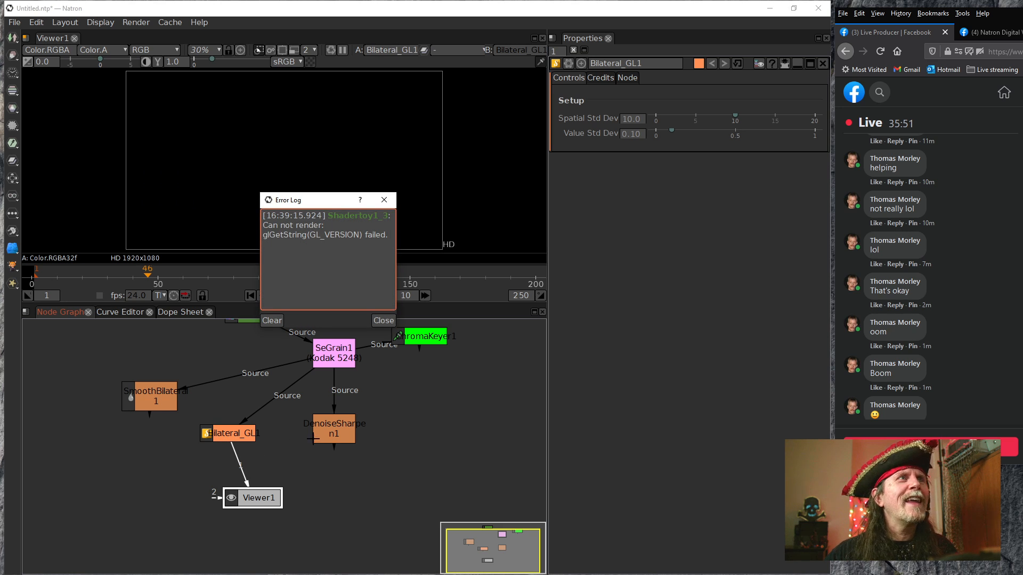
left_click(386, 319)
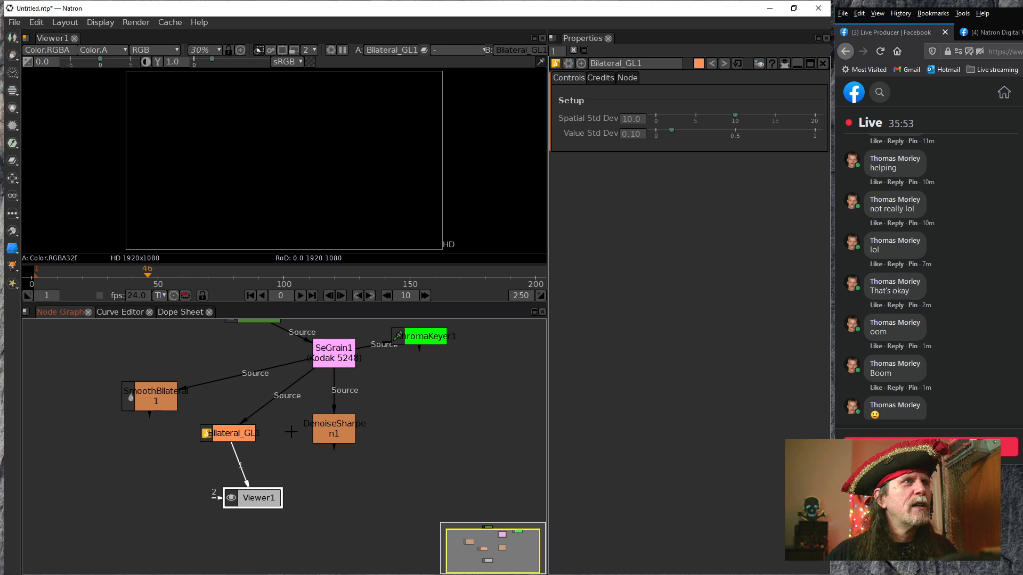
left_click(274, 461)
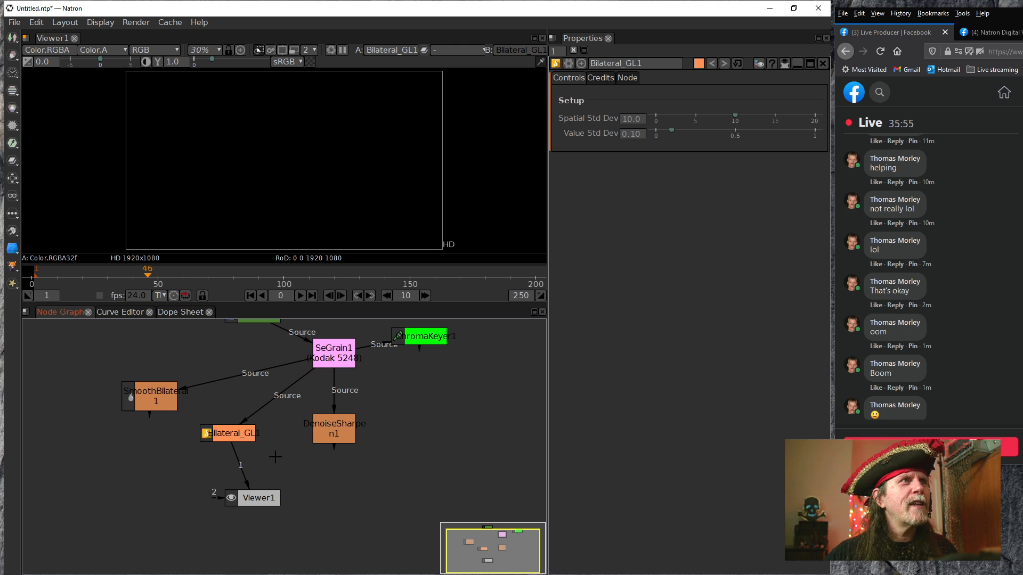
Add an L_Molten_GL node from the Community GLSL plugins beside Bilateral_GL1 and display its output in Viewer1
right_click(415, 515)
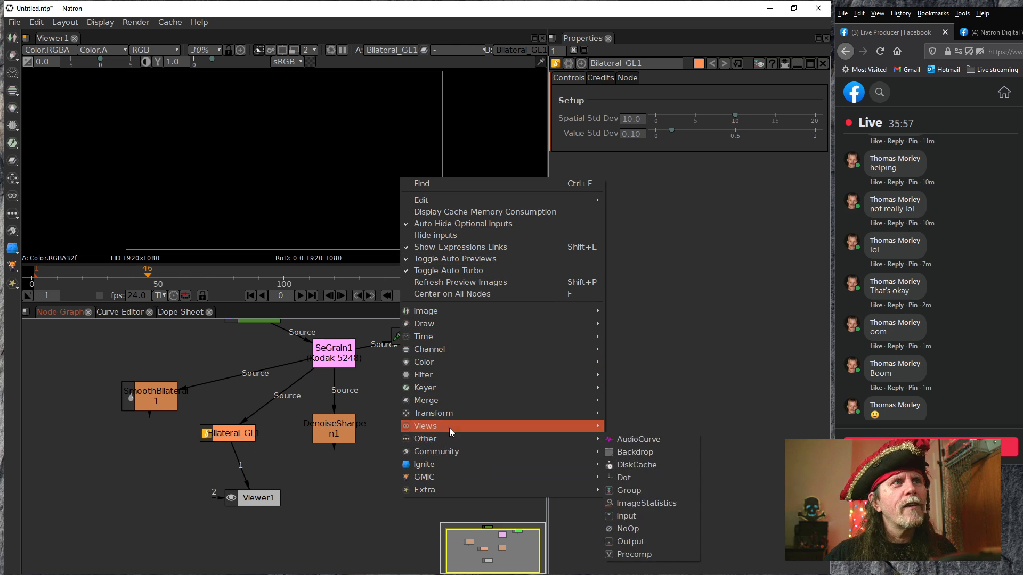
mouse_move(446, 458)
mouse_move(655, 506)
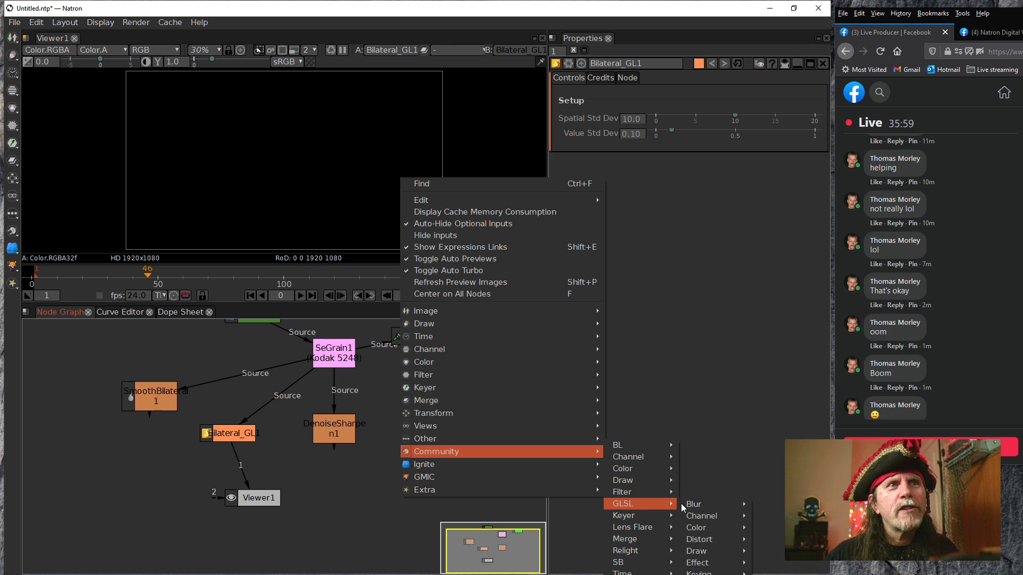
mouse_move(703, 541)
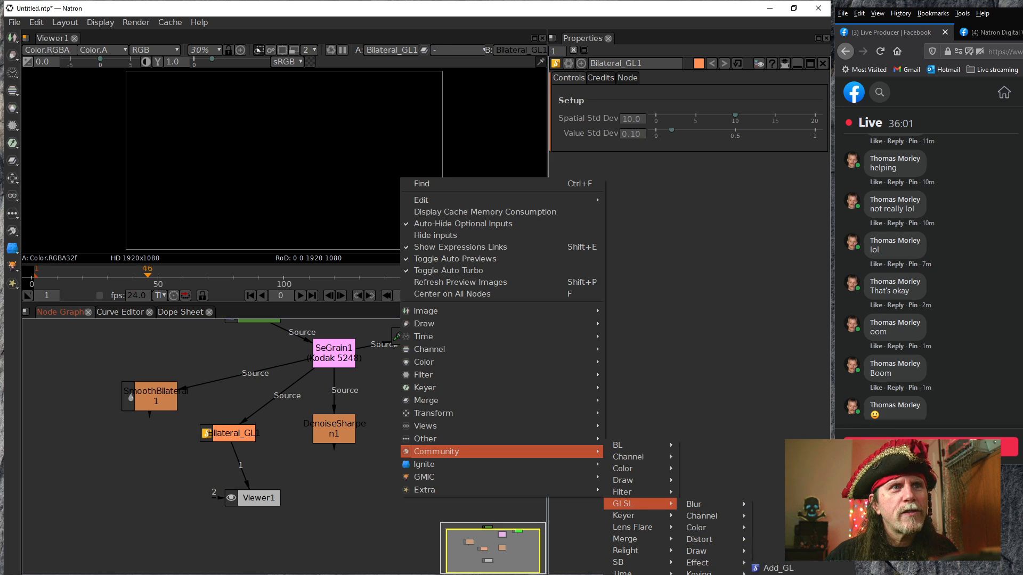
mouse_move(704, 574)
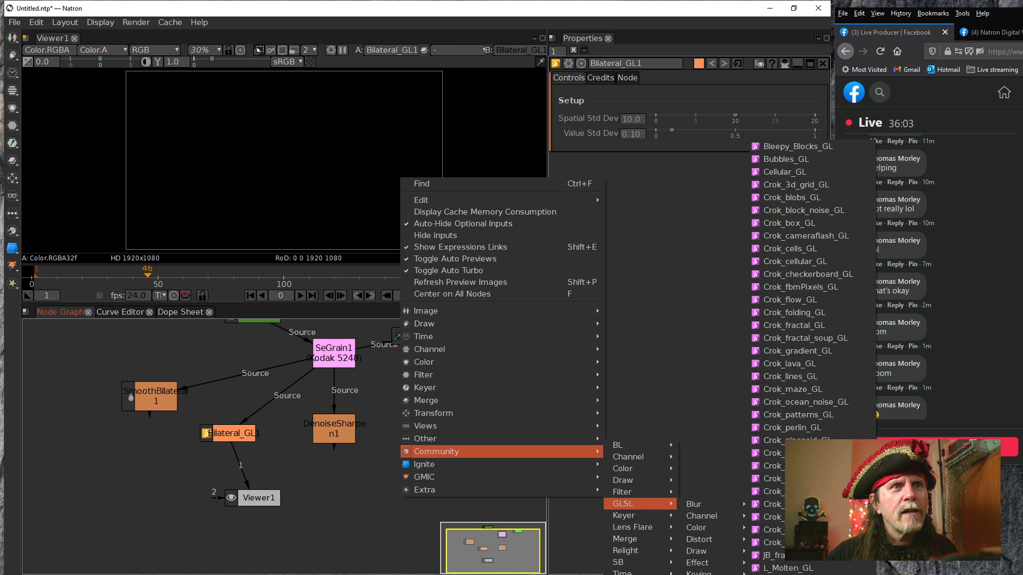
left_click(789, 572)
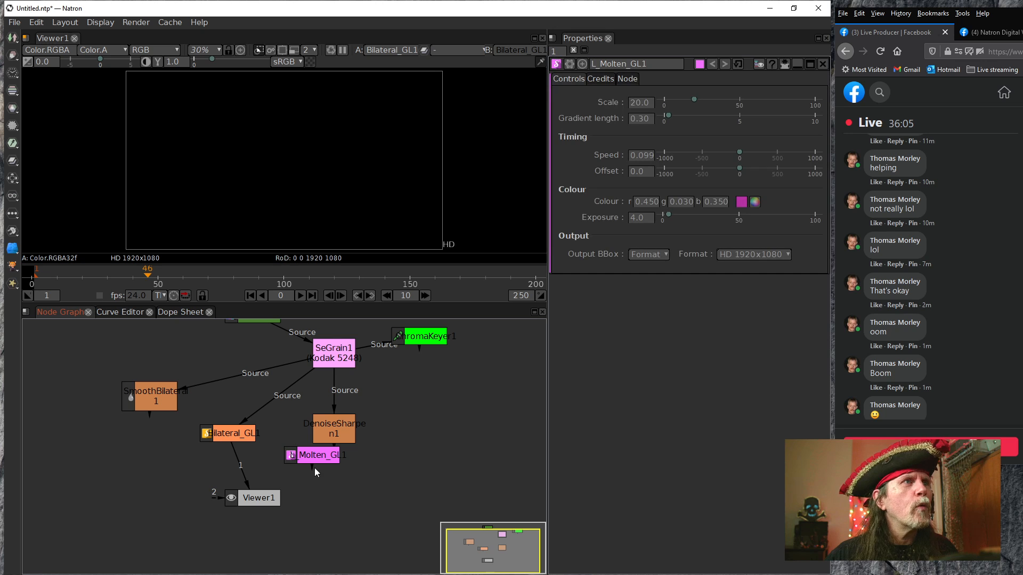
left_click_drag(316, 459, 282, 451)
left_click(250, 474)
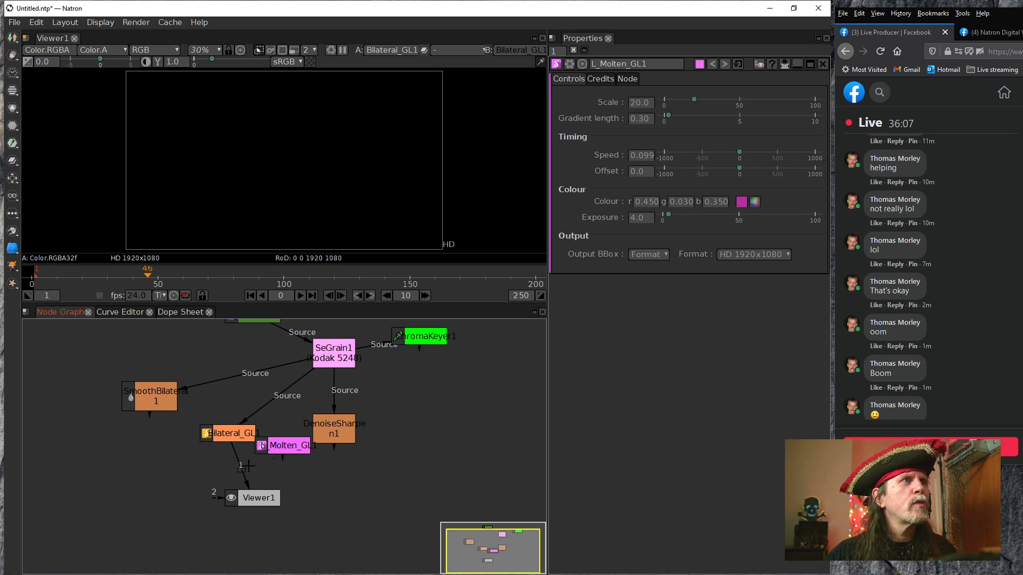
left_click(279, 450)
key("1")
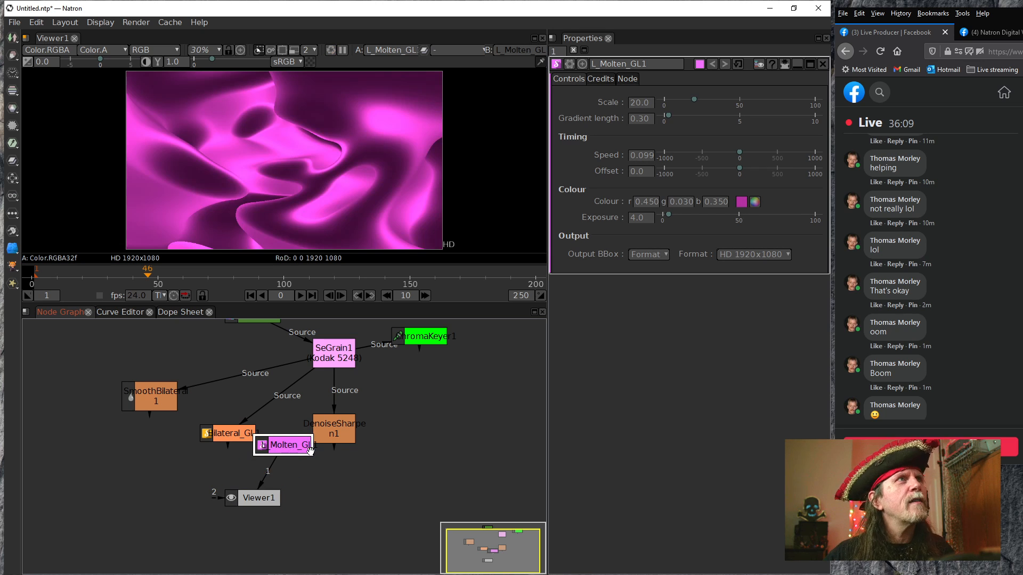
Switch Viewer1 back to Bilateral_GL1 and move L_Molten_GL1 away to the far side of DenoiseSharpen1
left_click_drag(270, 477, 210, 417)
left_click(224, 430)
key("1")
left_click_drag(298, 450, 443, 428)
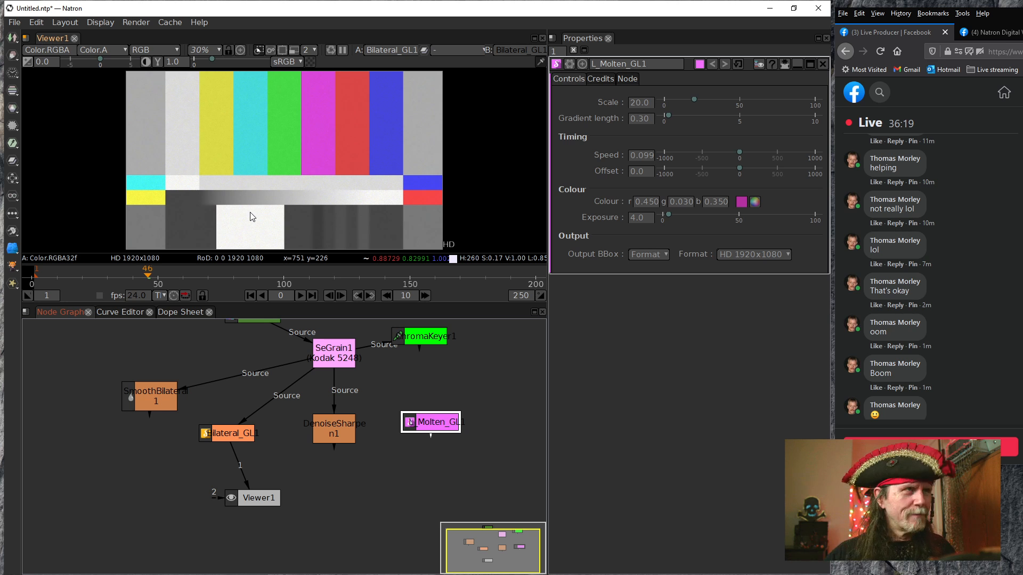
Examine Bilateral_GL1's output up close around the white patch and on the whole test pattern for remaining grain
scroll(286, 201, "up", 5)
scroll(234, 206, "up", 5)
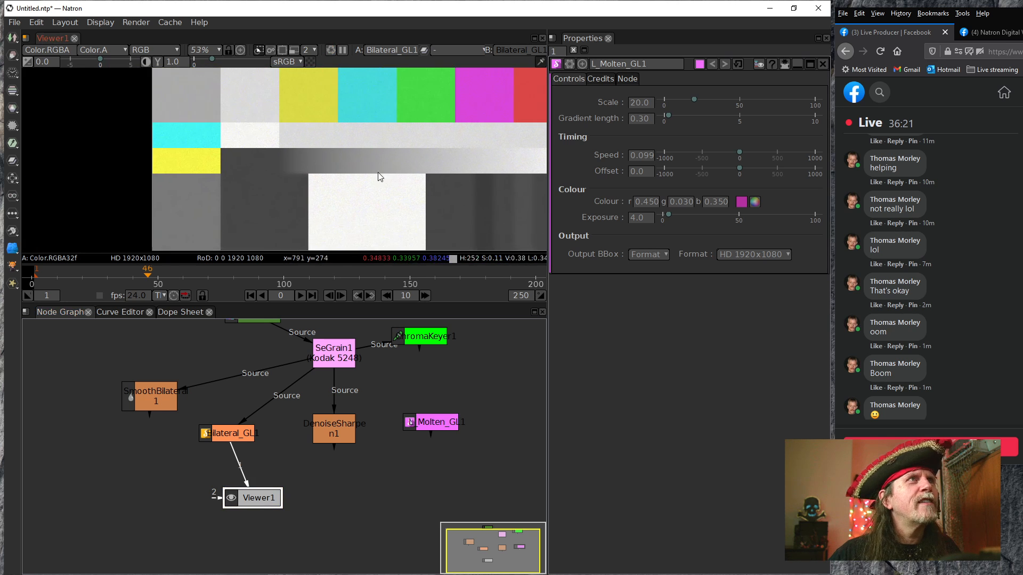
scroll(212, 194, "up", 5)
left_click_drag(346, 161, 196, 161)
left_click_drag(522, 194, 331, 164)
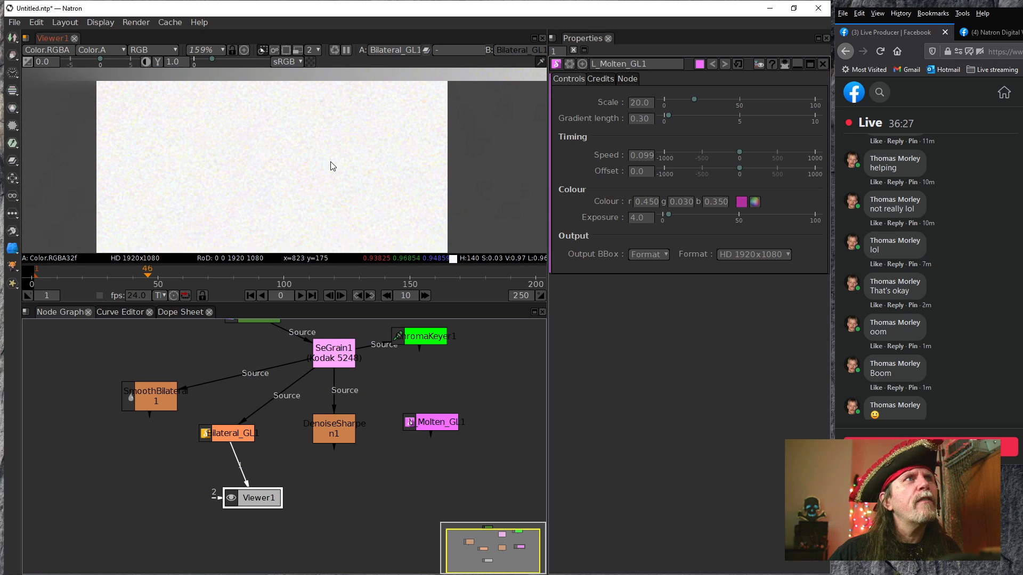
scroll(331, 164, "down", 6)
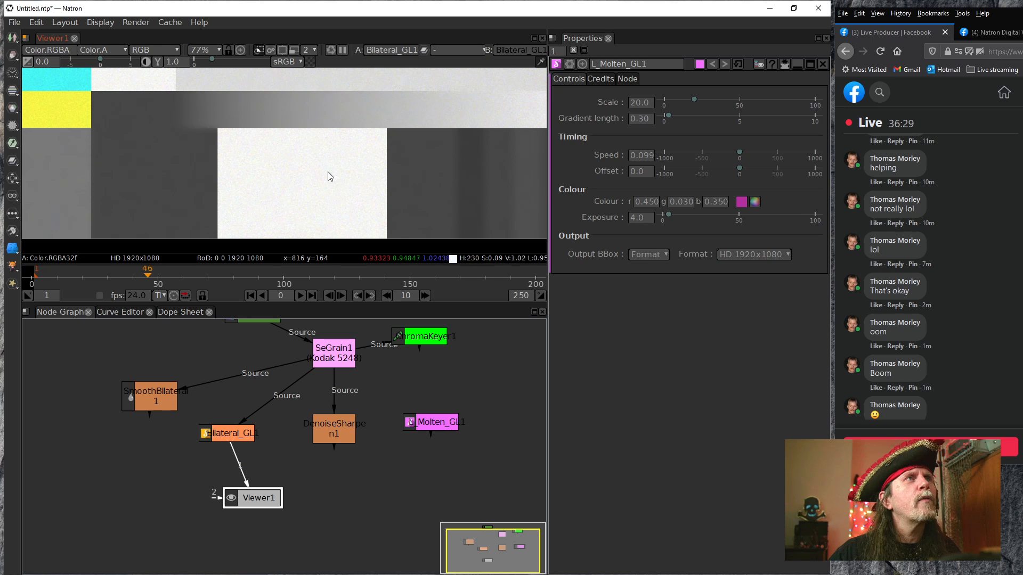
scroll(310, 220, "down", 3)
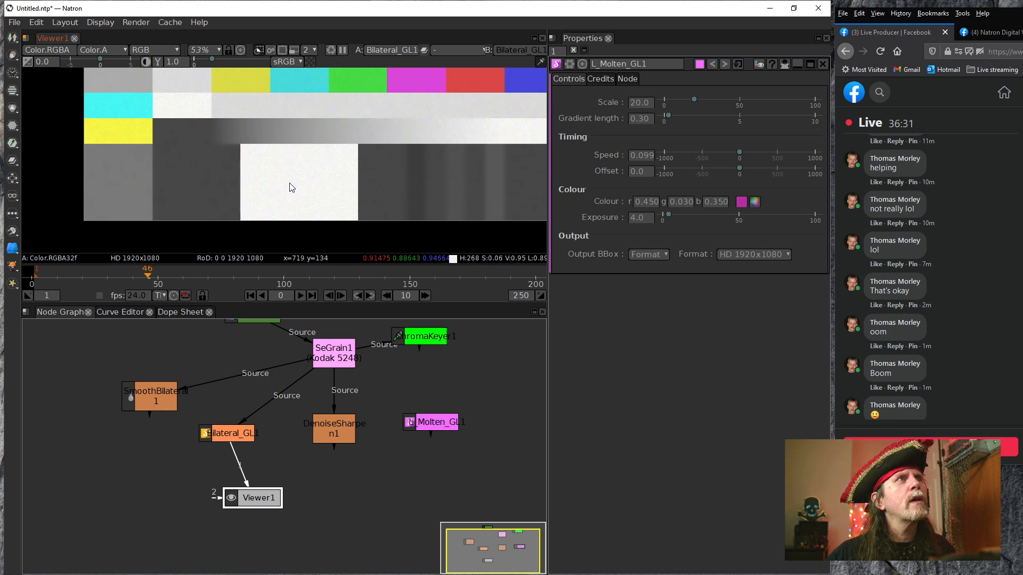
scroll(290, 188, "down", 3)
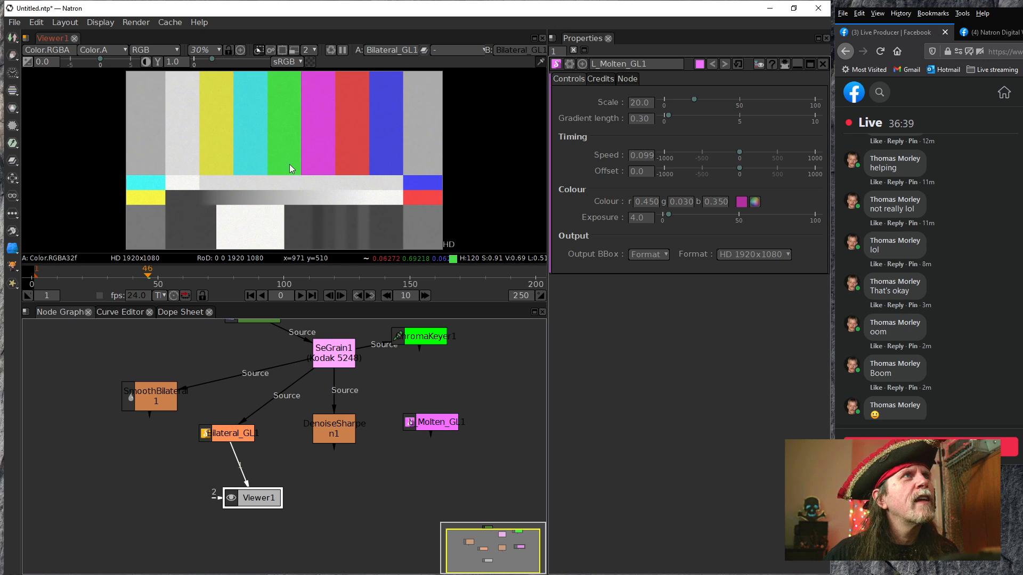
Set ColorBars1's Extent to Format with PC_Video 640x480, and check the other available formats
left_click_drag(377, 361, 361, 413)
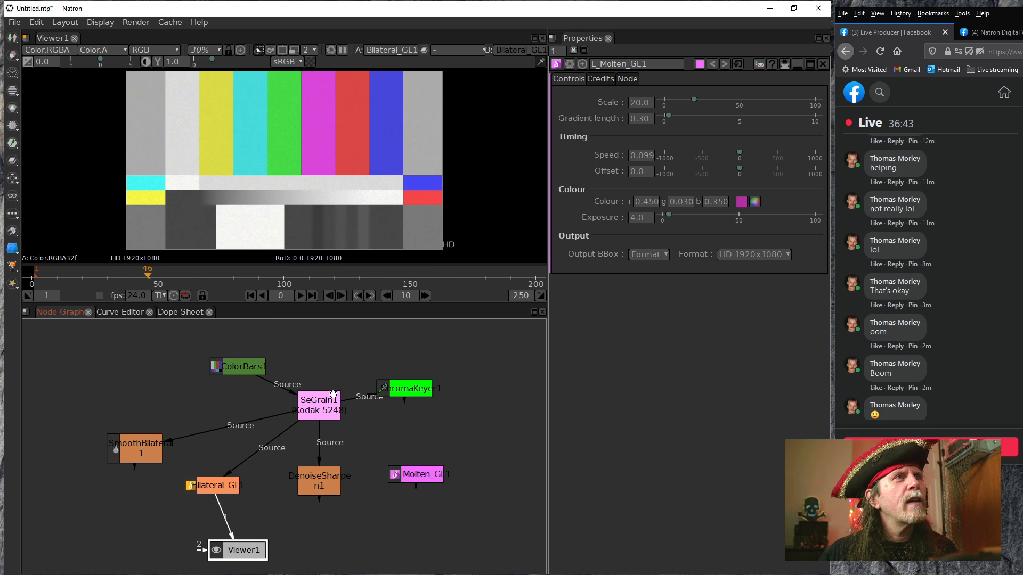
left_click(249, 371)
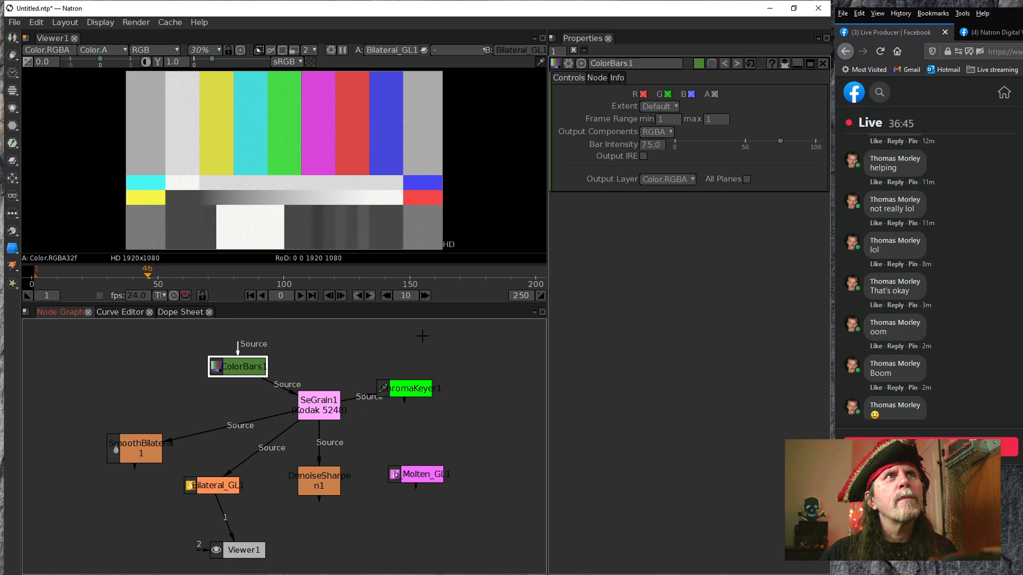
left_click(667, 107)
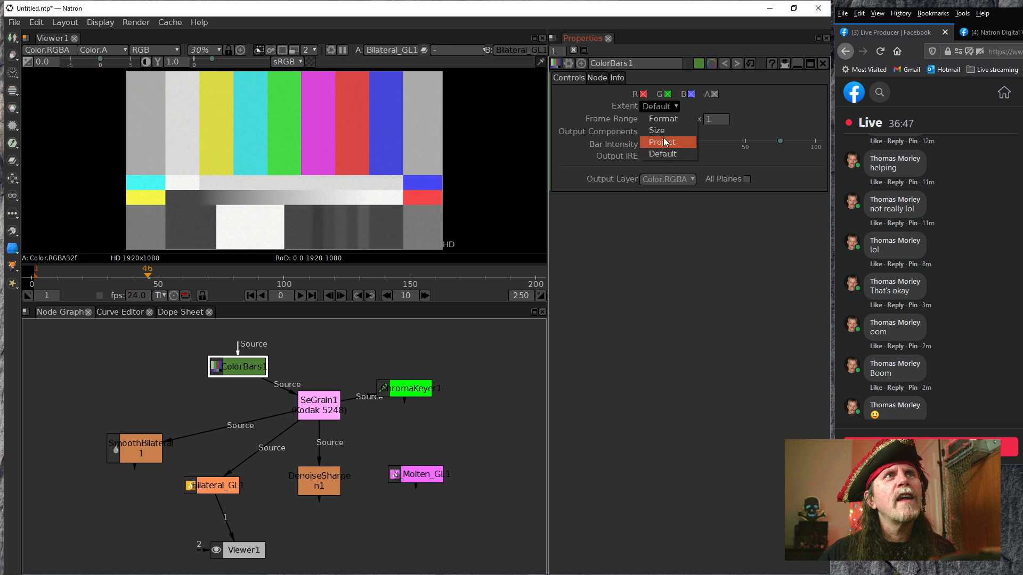
left_click(665, 122)
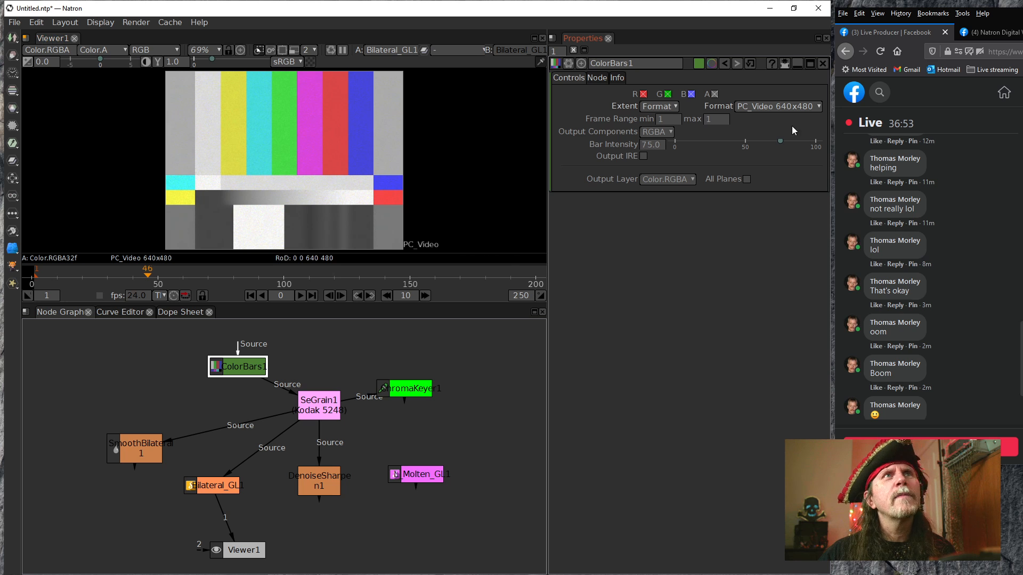
left_click(785, 109)
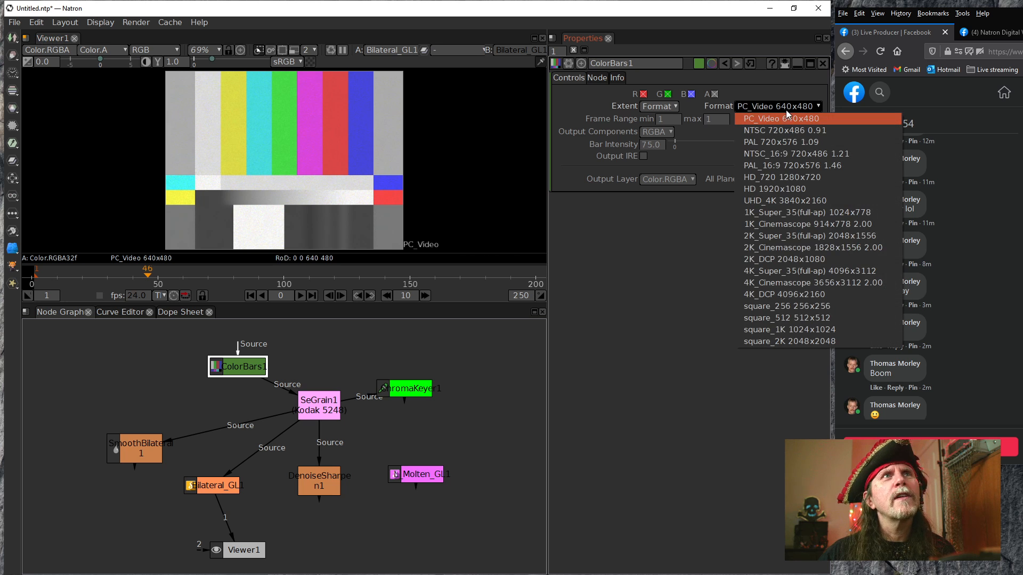
left_click(759, 82)
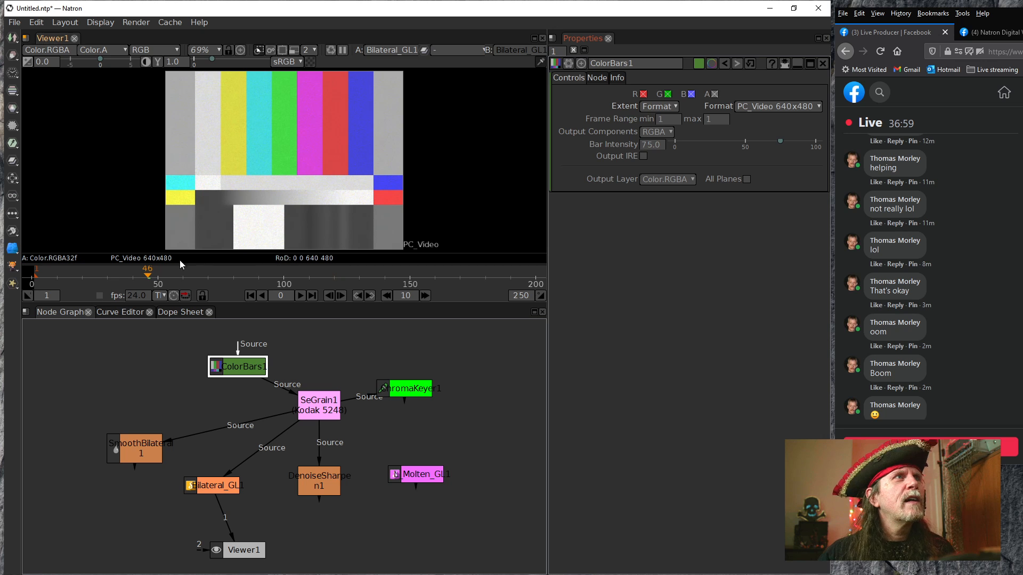
View Bilateral_GL1's output at 100% and enlarge the viewer pane until the whole test pattern fits
left_click(280, 190)
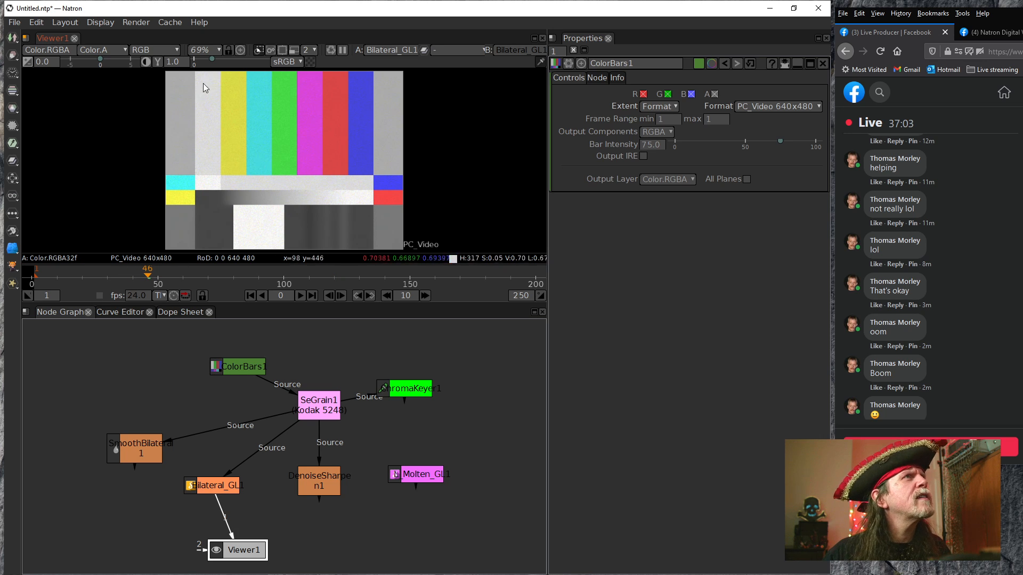
left_click(215, 54)
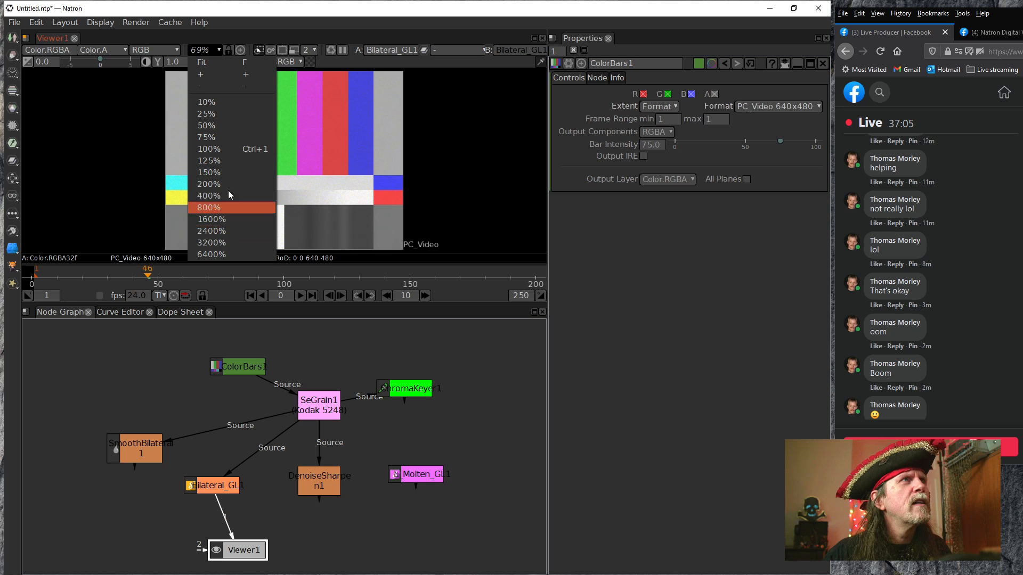
left_click(209, 150)
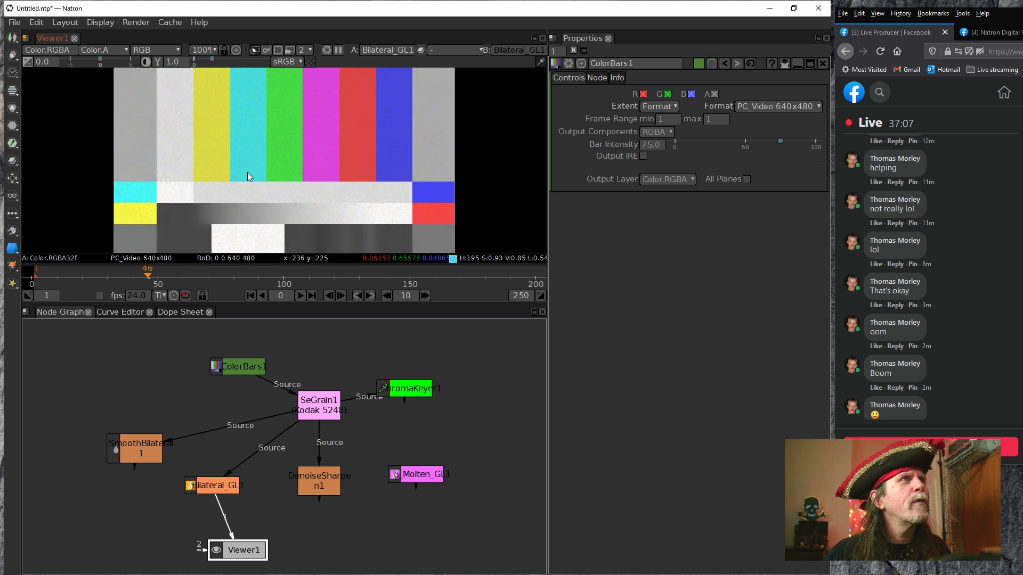
left_click_drag(357, 232, 356, 199)
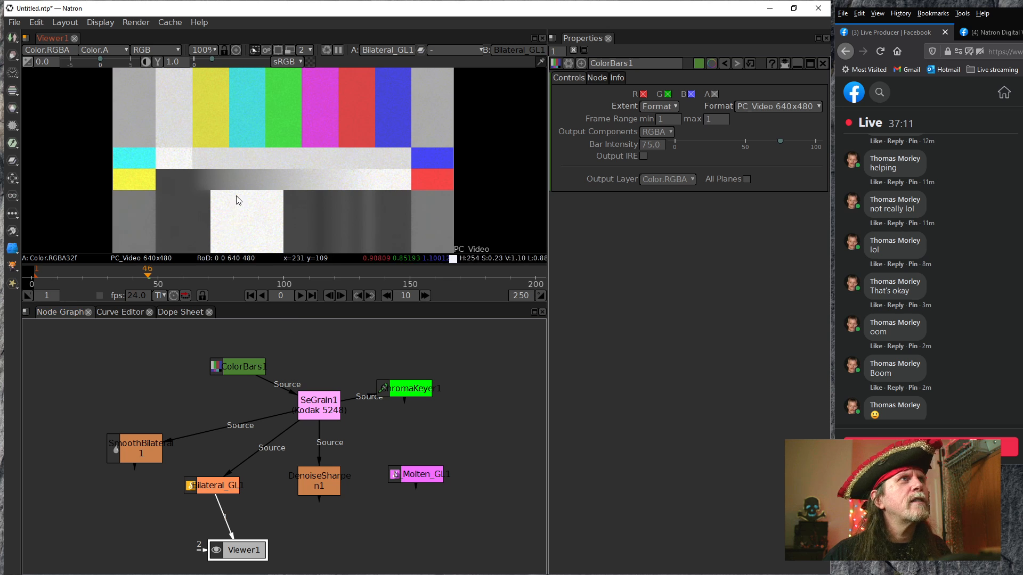
left_click_drag(261, 187, 267, 178)
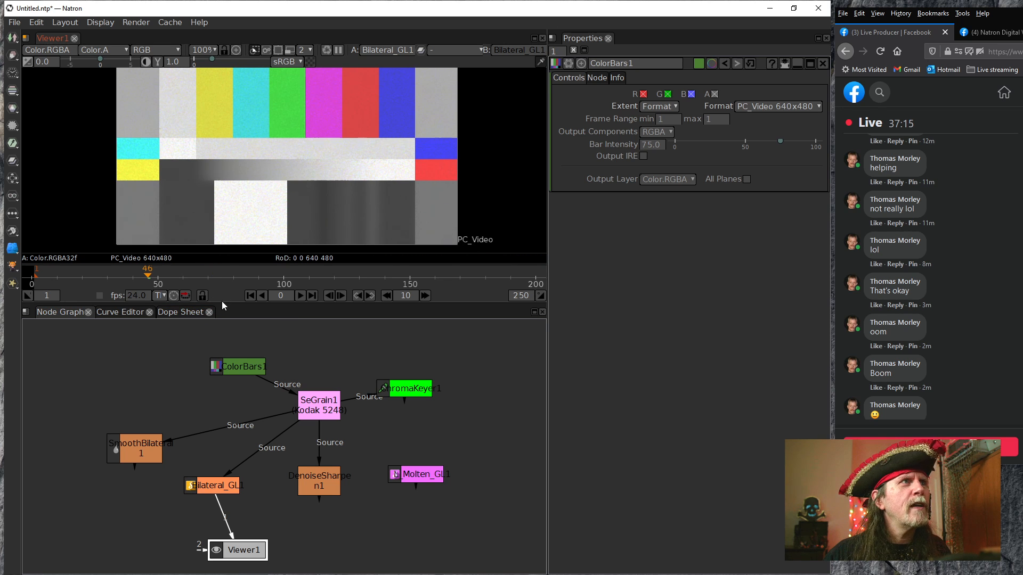
left_click_drag(222, 302, 223, 360)
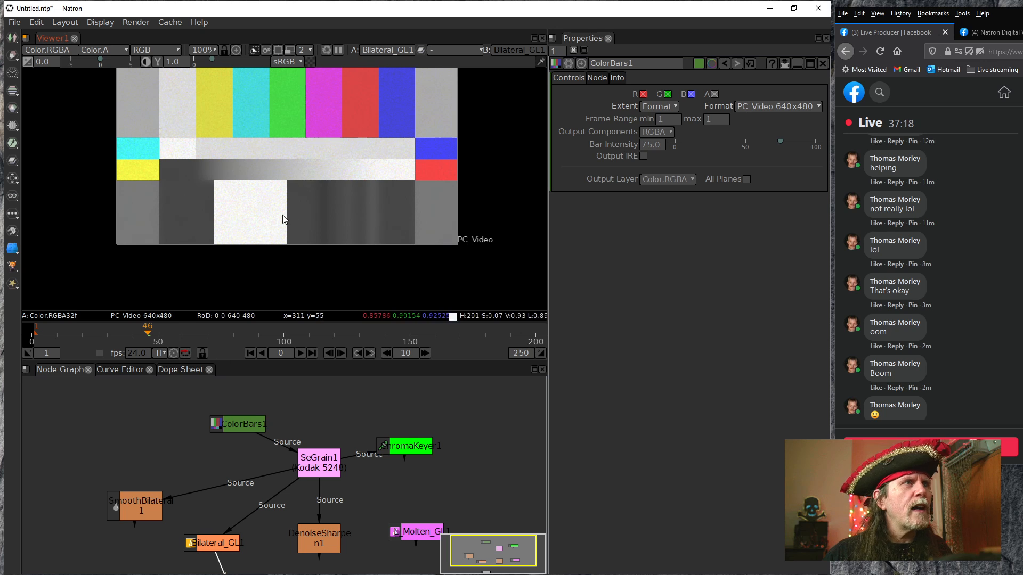
key("f")
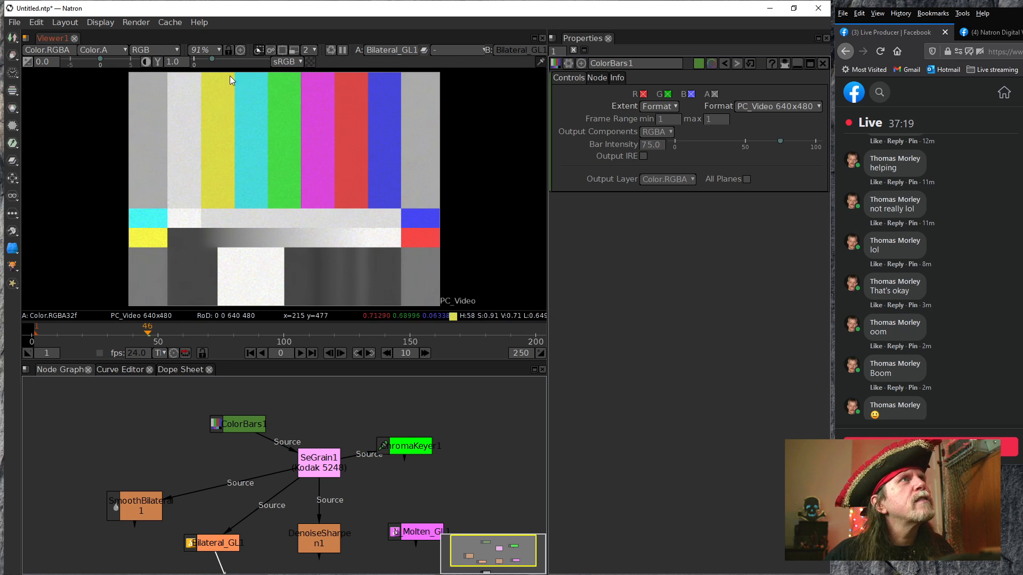
left_click_drag(224, 359, 223, 383)
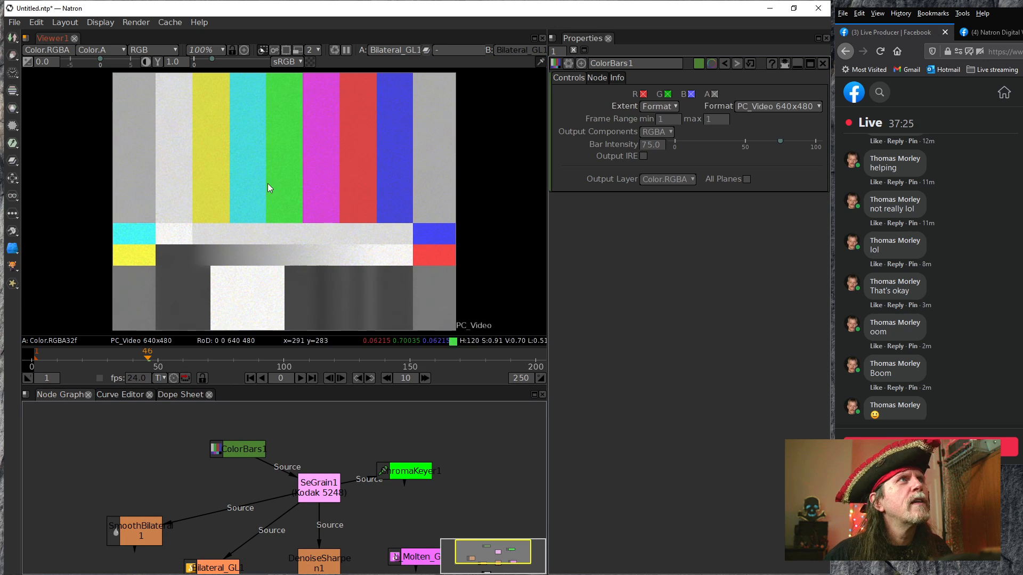
Move the Viewer1 node directly beneath Bilateral_GL1 in the node graph
left_click_drag(275, 511, 335, 397)
left_click_drag(338, 482, 329, 496)
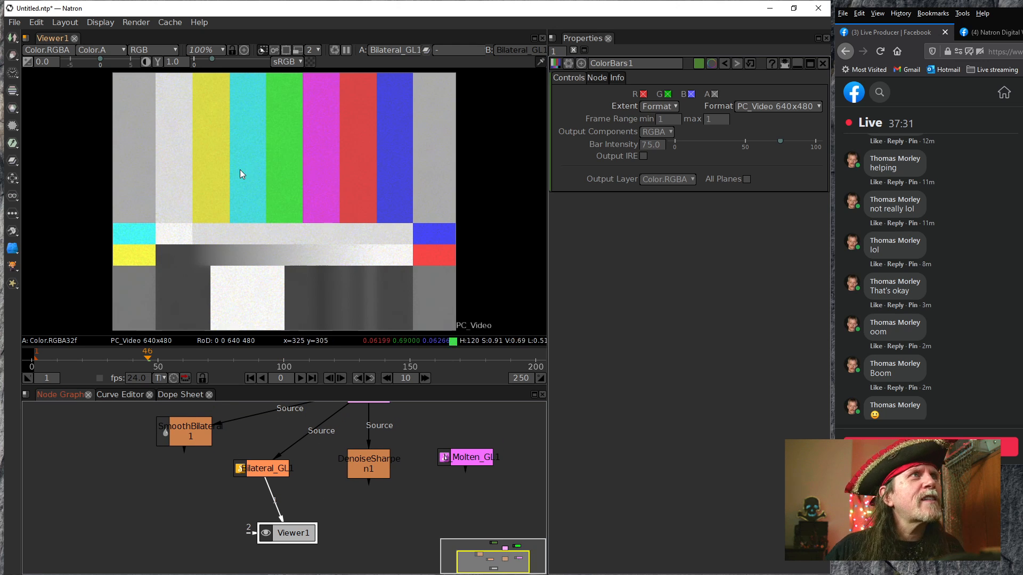
left_click_drag(296, 531, 263, 531)
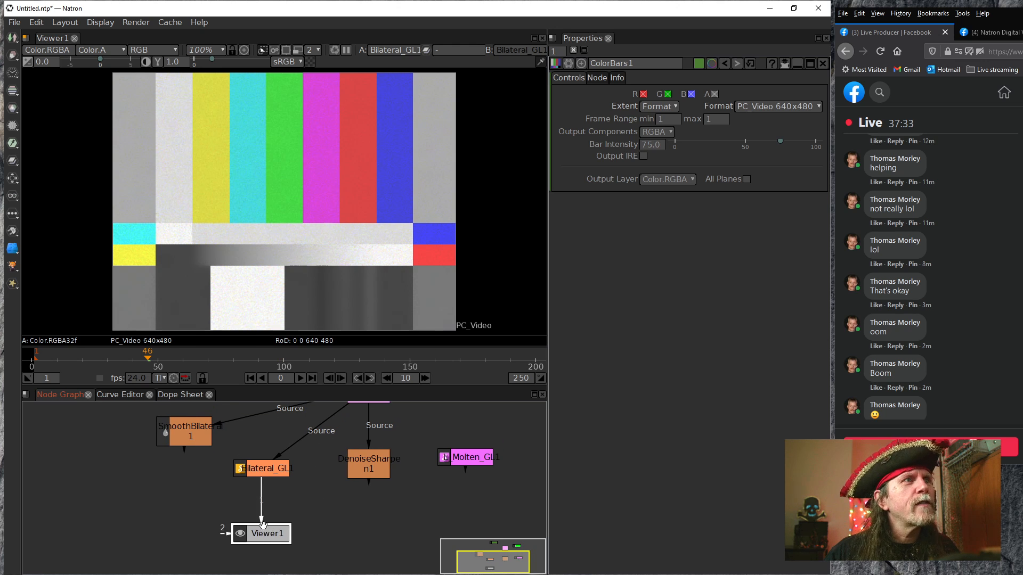
Try a Value Std Dev of 0.20 on Bilateral_GL1, return it to 0.10, and close the error log
left_click(267, 468)
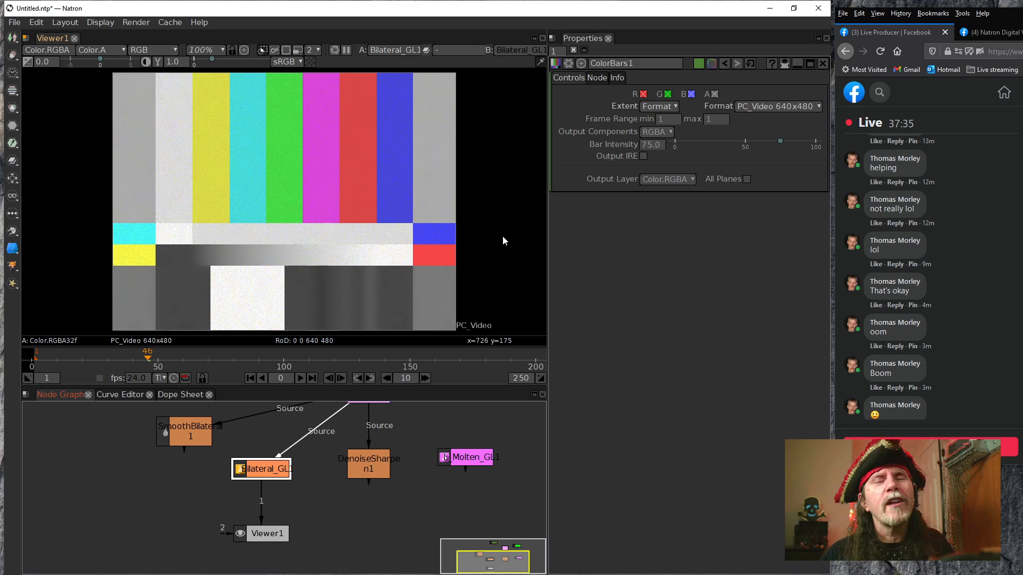
double_click(274, 471)
left_click(628, 134)
left_click(632, 135)
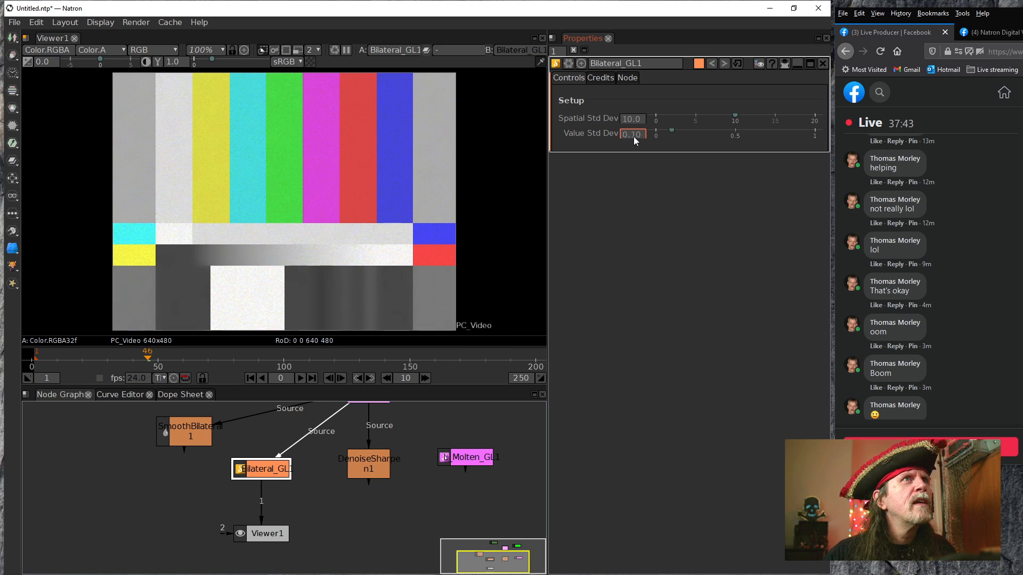
key("Up")
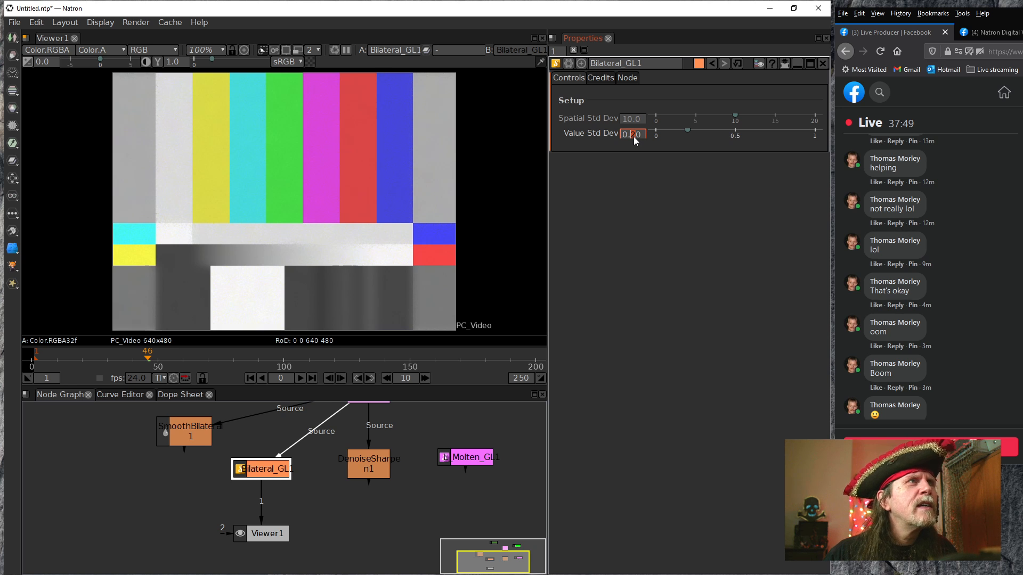
key("Down")
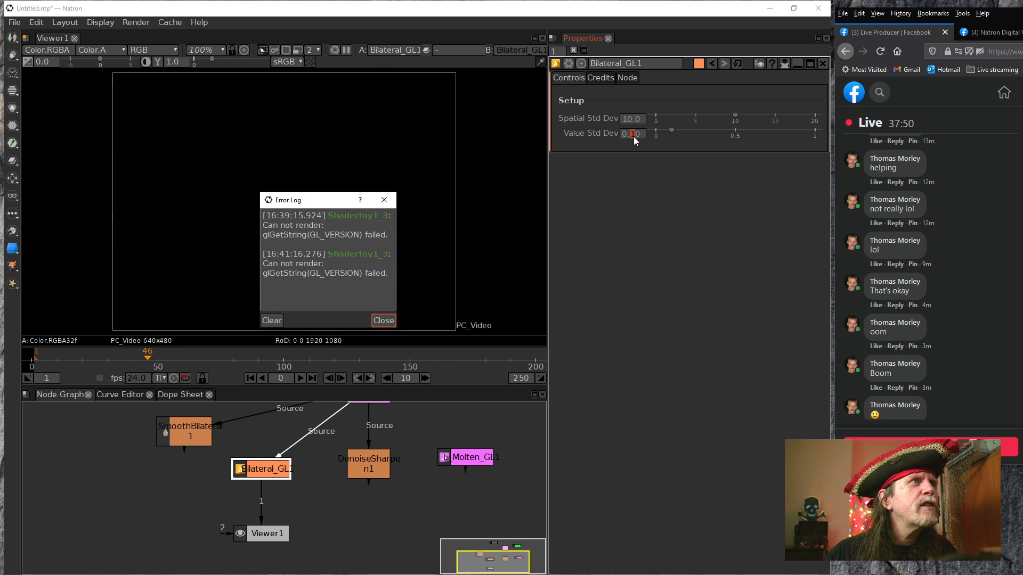
left_click(383, 320)
Compare SeGrain1's grainy output in Viewer1 with Bilateral_GL1, ending on Bilateral_GL1
left_click_drag(346, 453, 276, 446)
left_click_drag(252, 468, 343, 411)
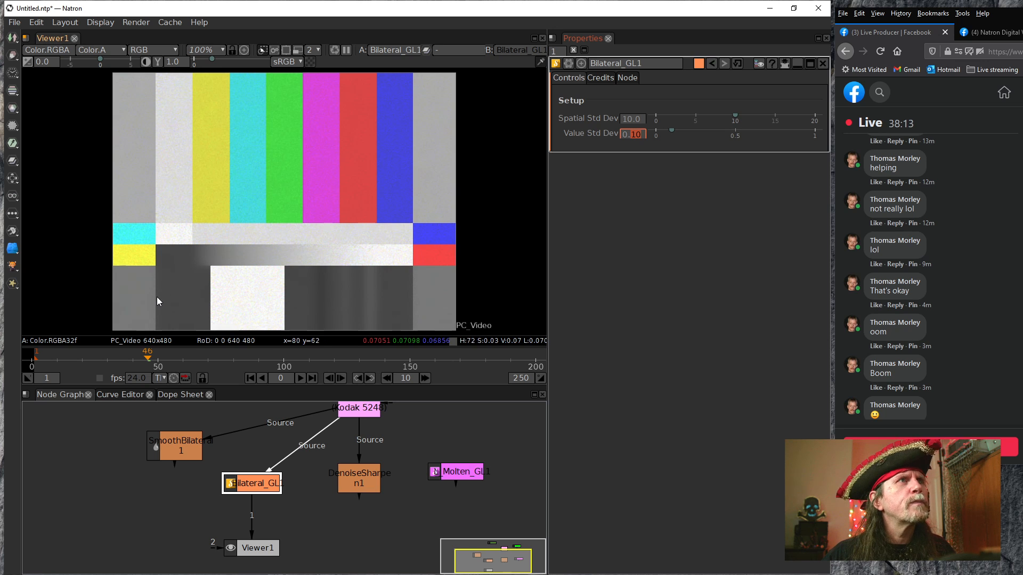
left_click(364, 412)
key("1")
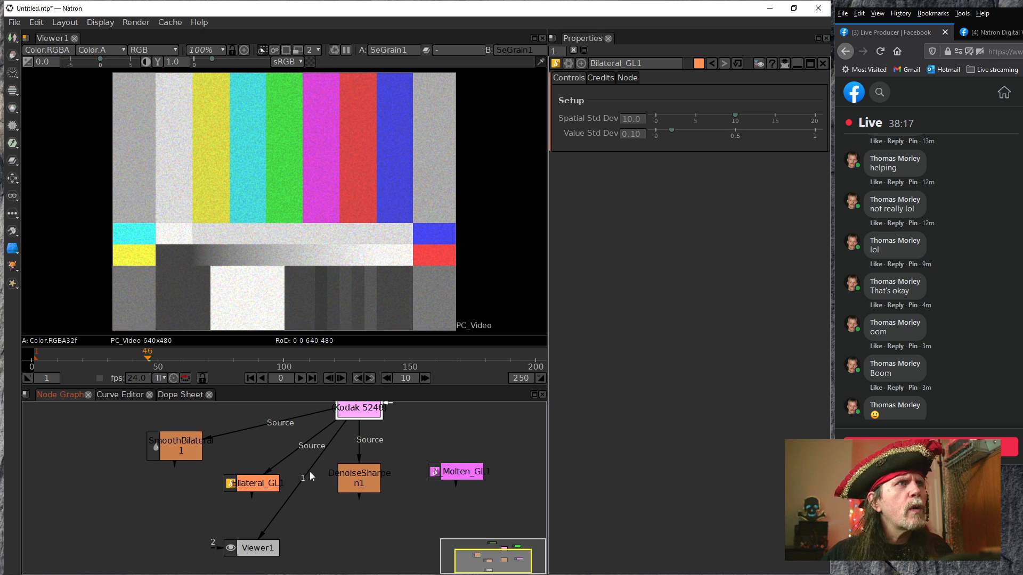
left_click(259, 488)
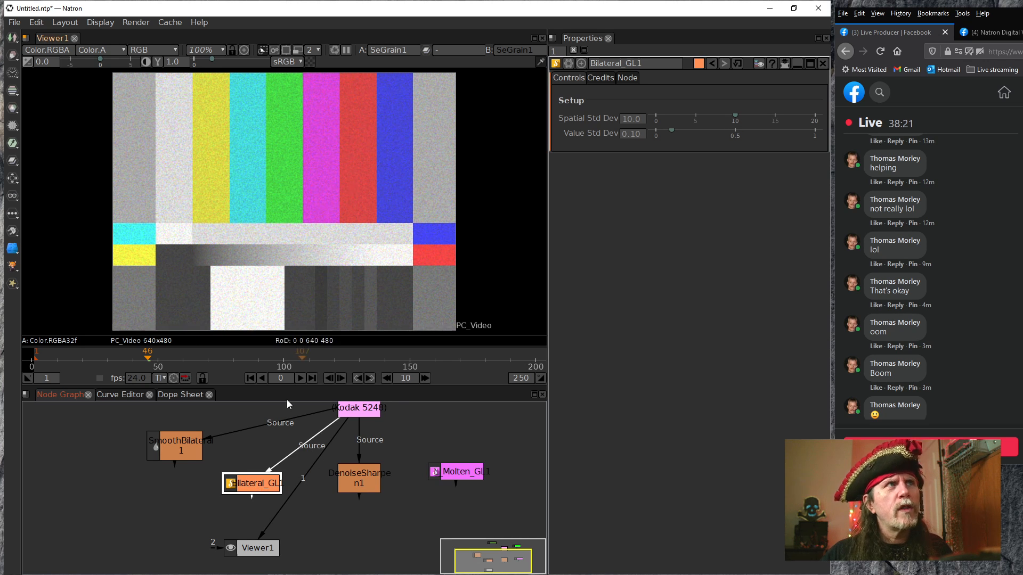
key("1")
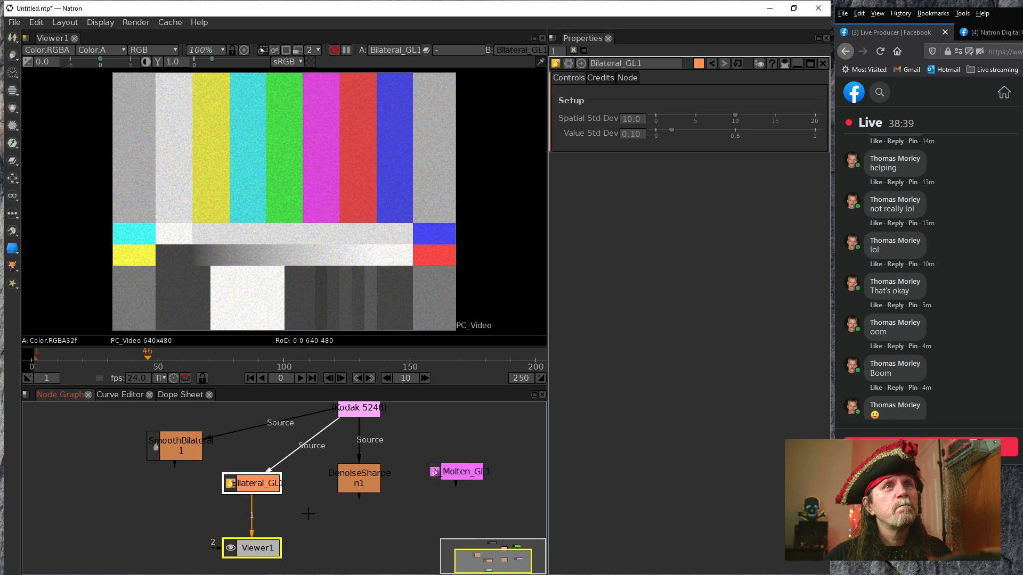
Try to pause the stalled viewer render, restart the program, and restore the auto-saved project
scroll(995, 371, "down", 3)
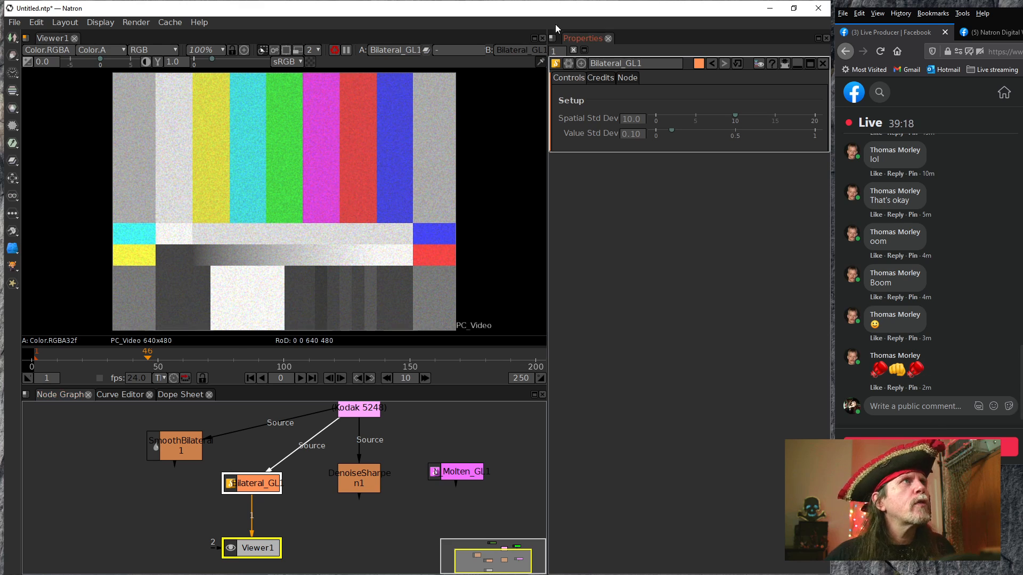
left_click(345, 49)
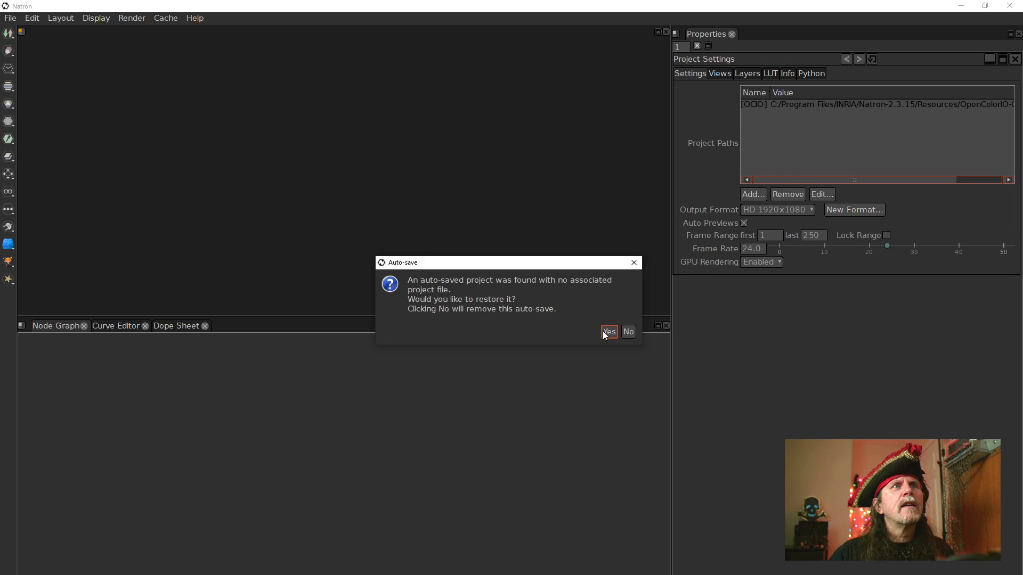
left_click(607, 332)
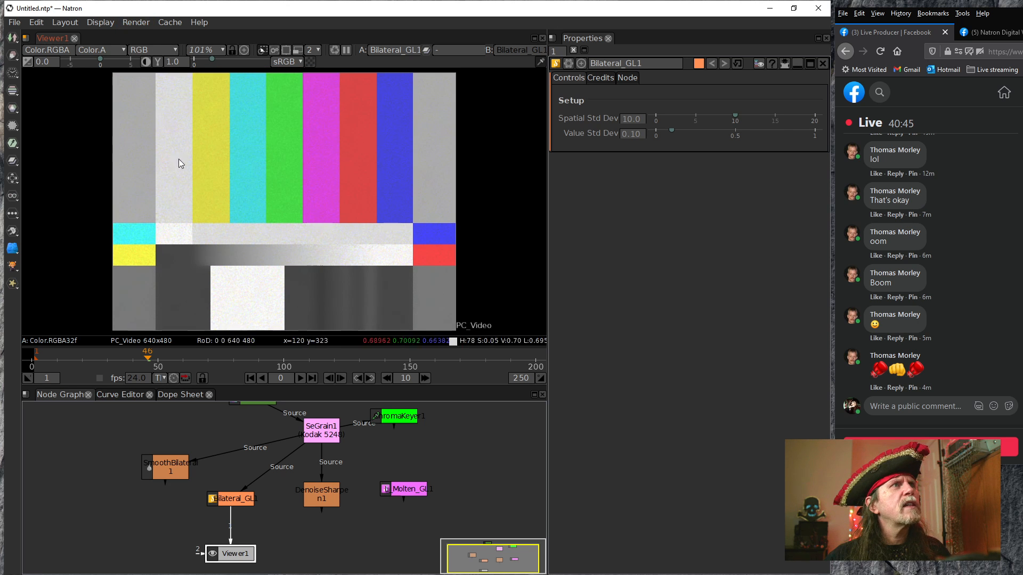
Enable render statistics, play Bilateral_GL1's output to time its nodes, and show DenoiseSharpen1 in Viewer1 to compare its render time
left_click(127, 24)
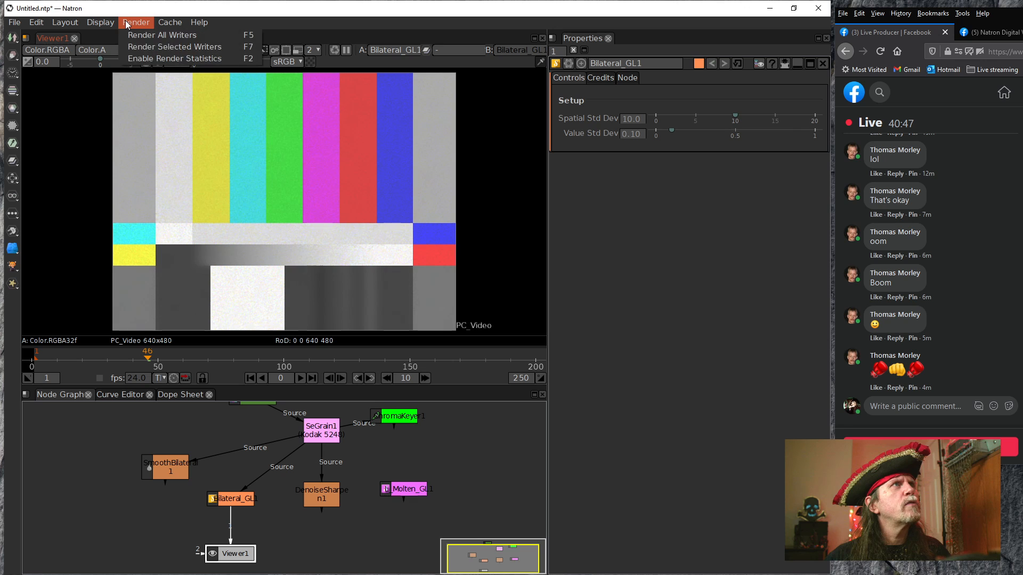
left_click(147, 59)
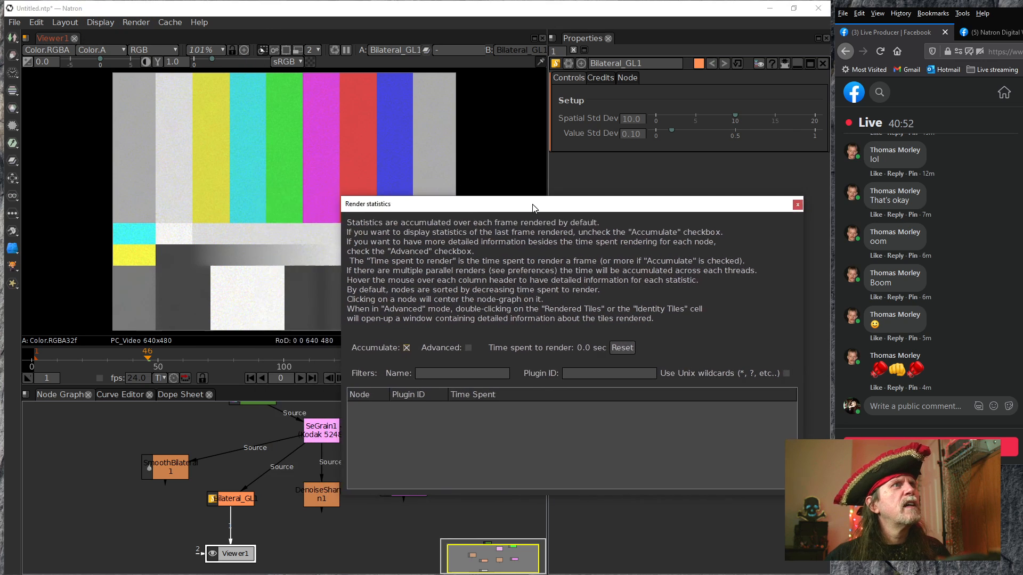
left_click(299, 377)
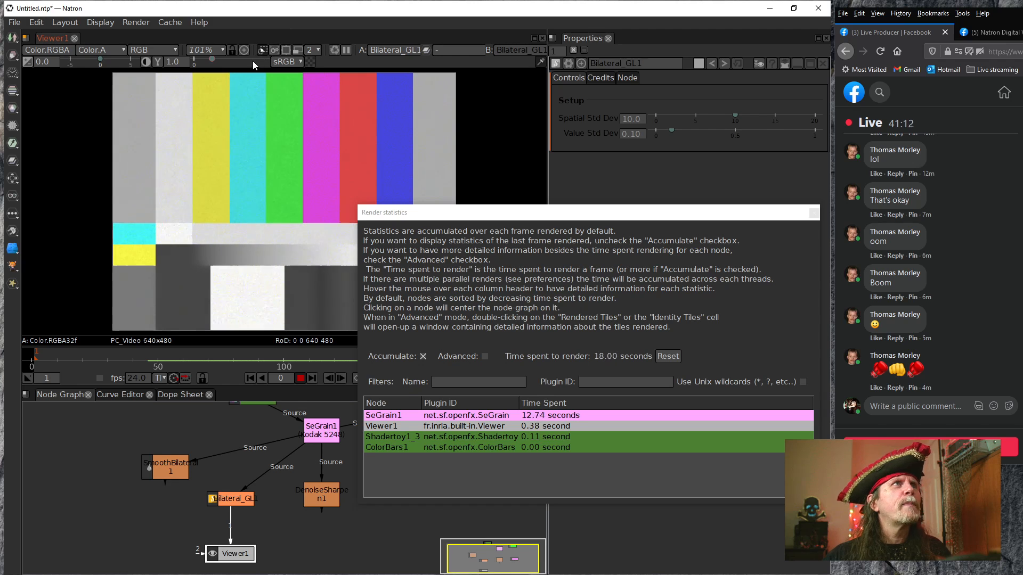
left_click(301, 378)
left_click(321, 495)
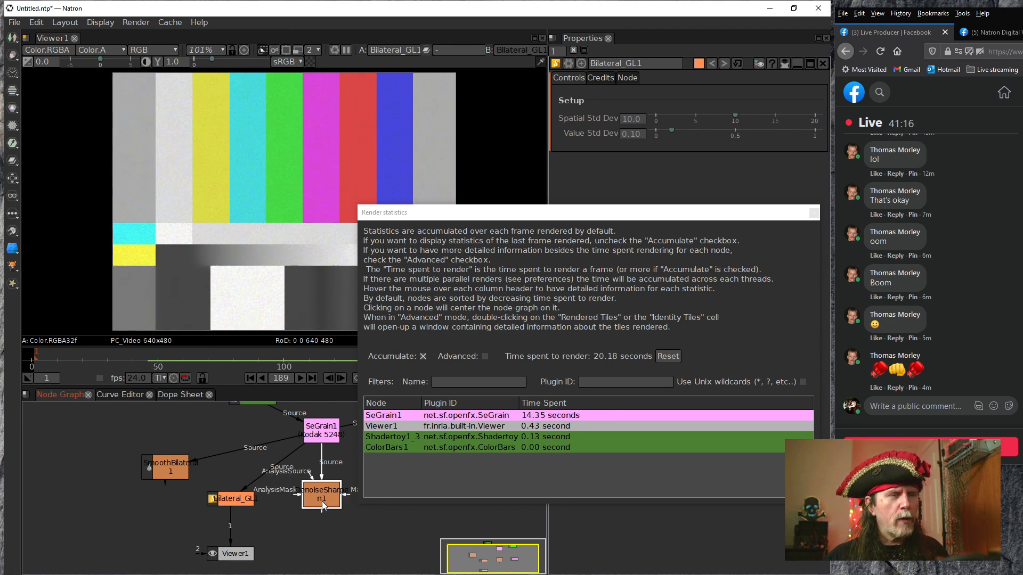
key("1")
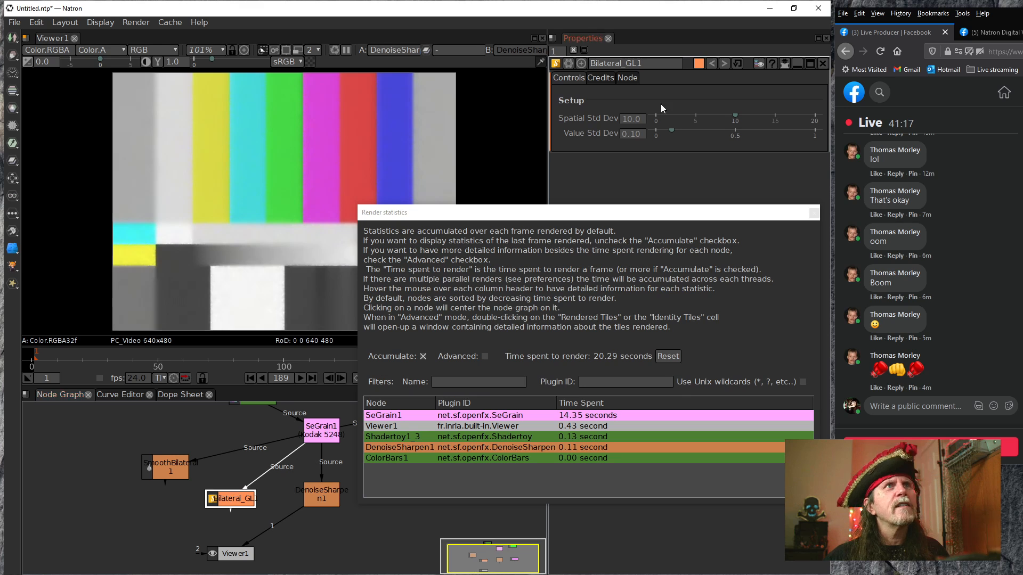
Set Bilateral_GL1's Value Std Dev to 0.20 and display its output in Viewer1
scroll(631, 137, "up", 1)
left_click(253, 500)
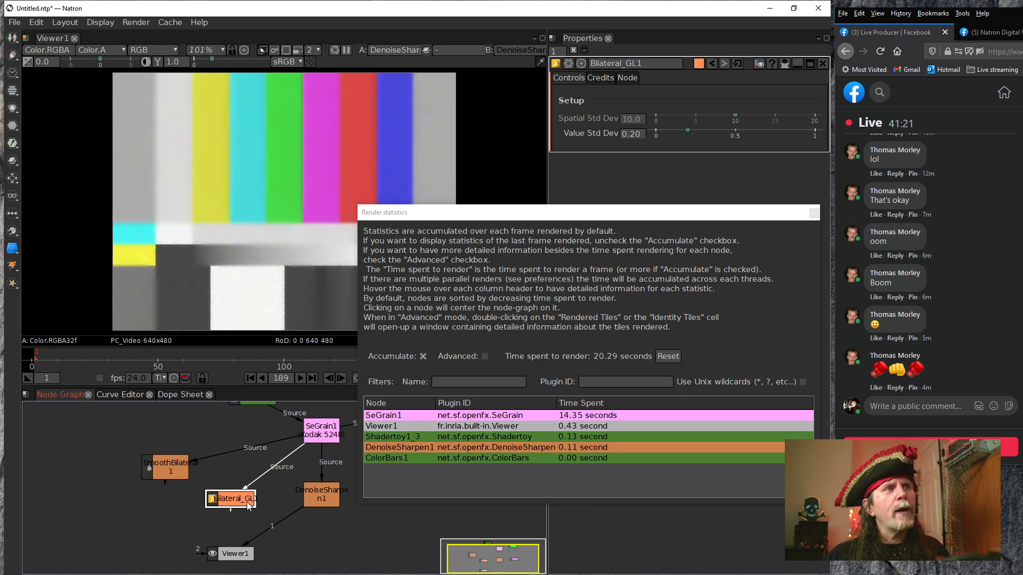
key("1")
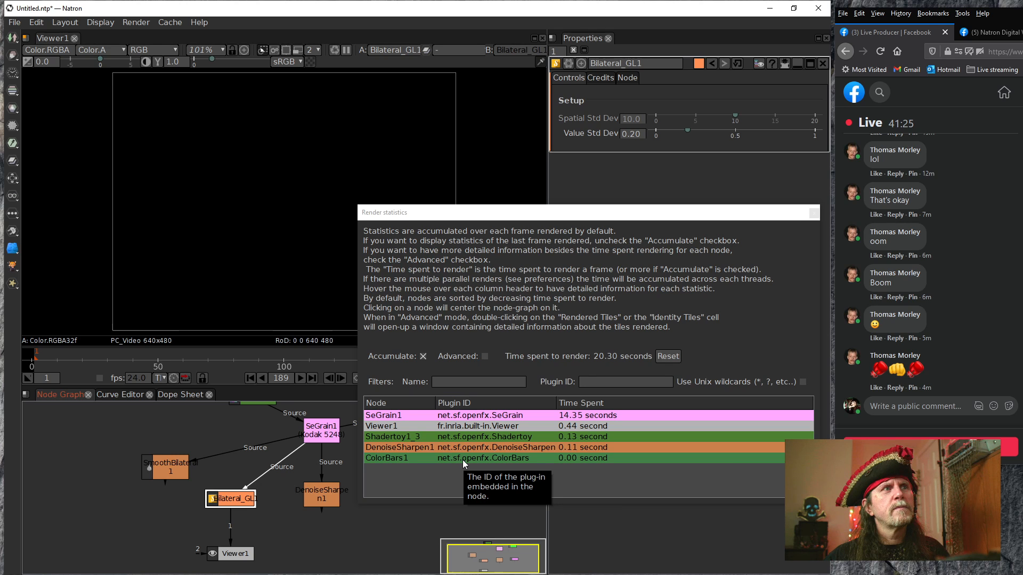
Move the render statistics window clear of the node graph and replay Bilateral_GL1's output to check per-node render times
left_click_drag(425, 526, 324, 527)
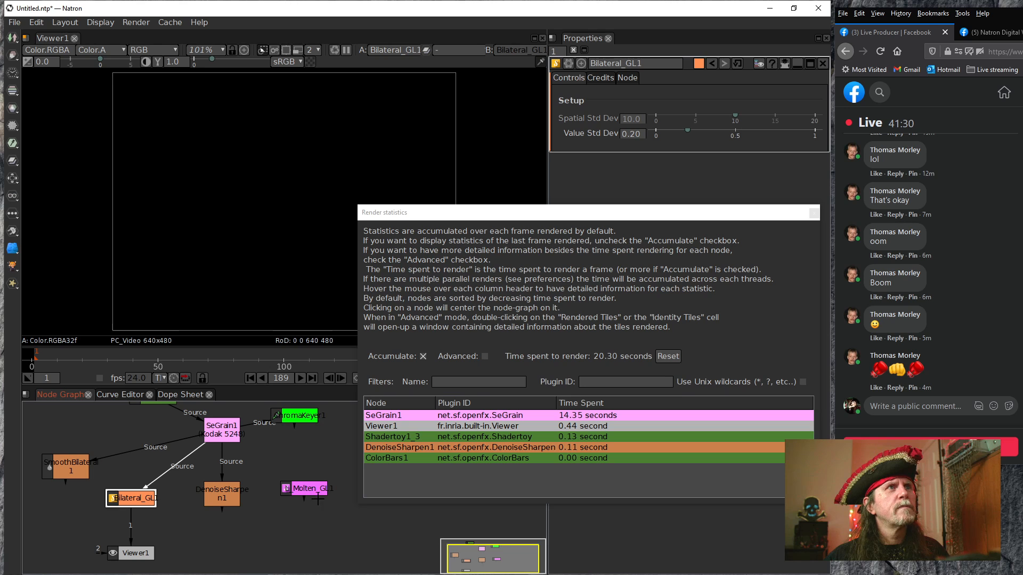
left_click_drag(433, 217, 555, 249)
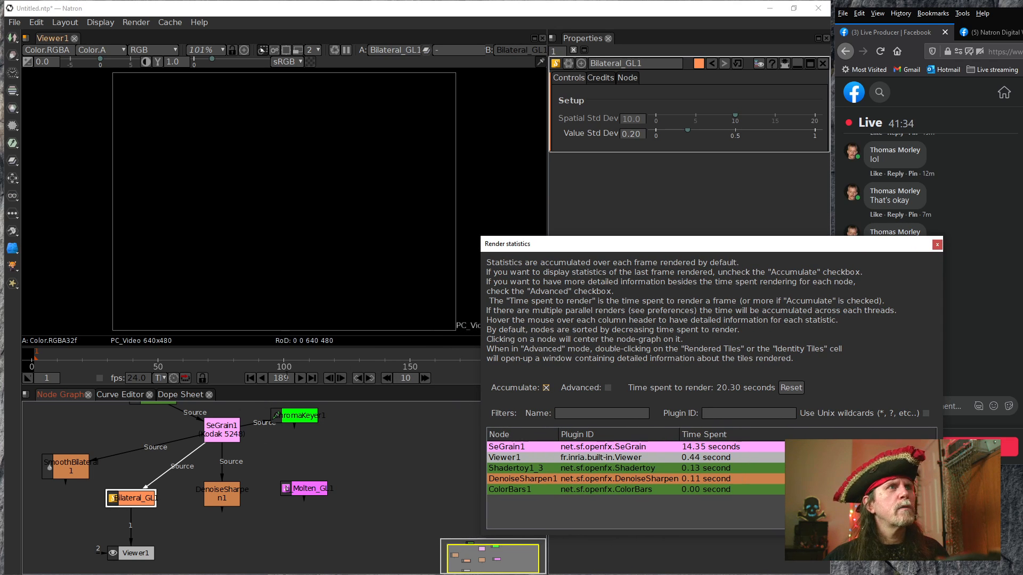
left_click(299, 376)
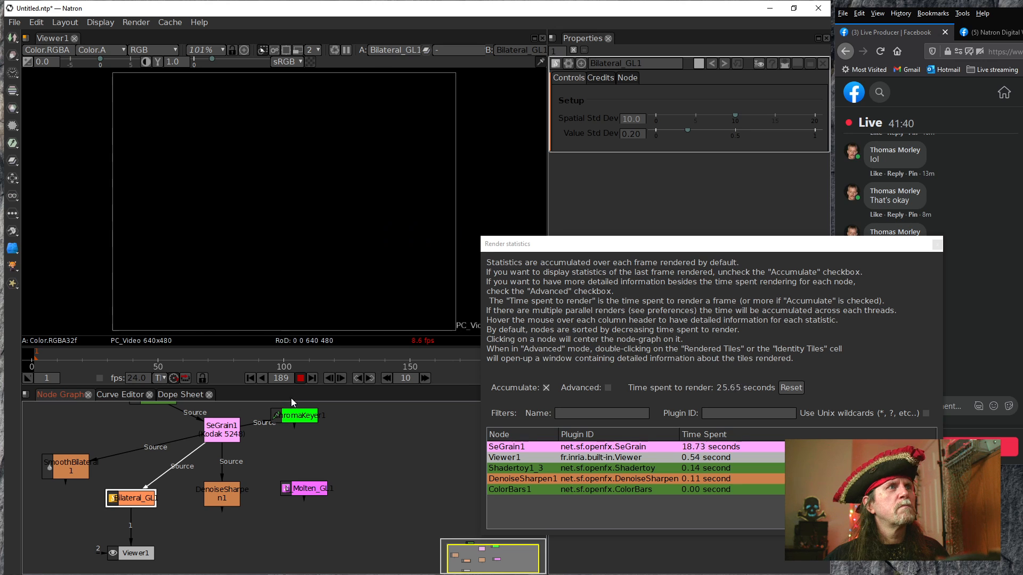
left_click(299, 377)
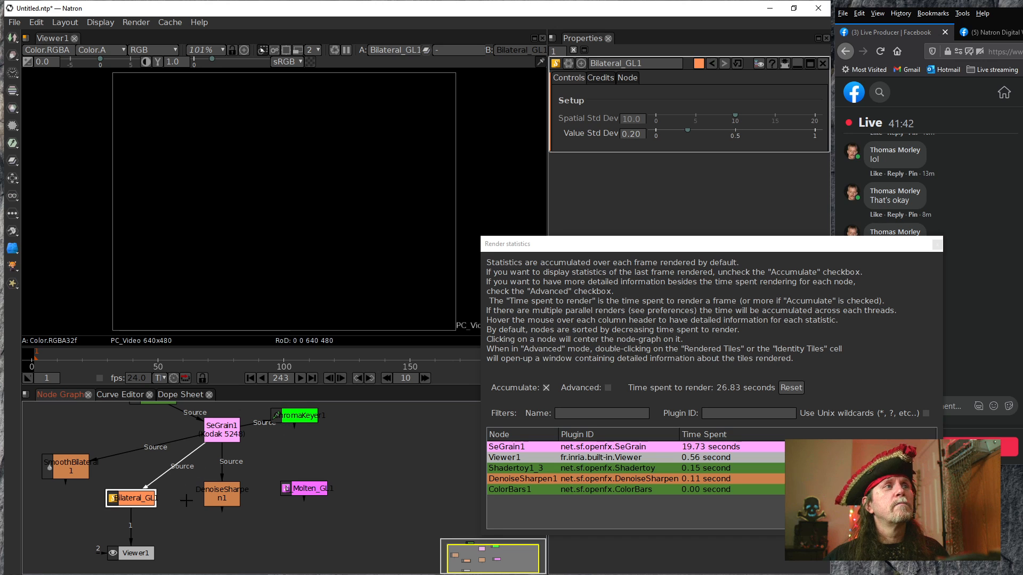
left_click_drag(221, 448, 221, 450)
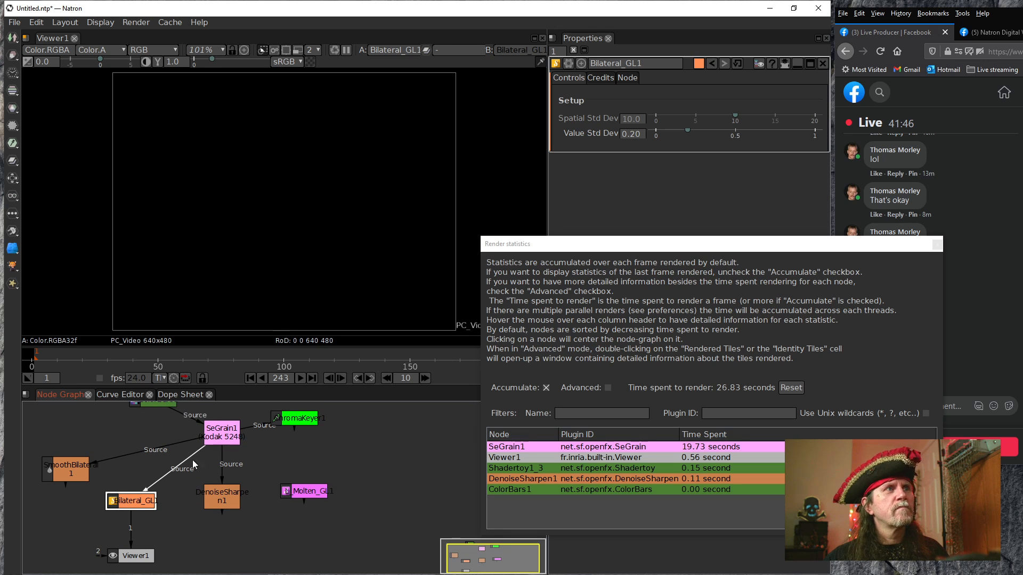
left_click_drag(182, 468, 198, 440)
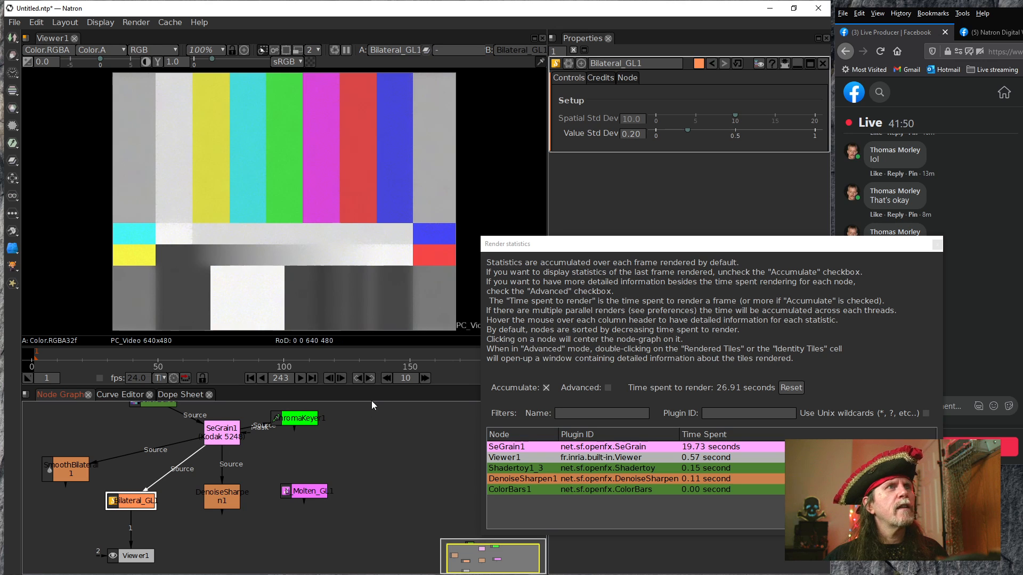
left_click(302, 379)
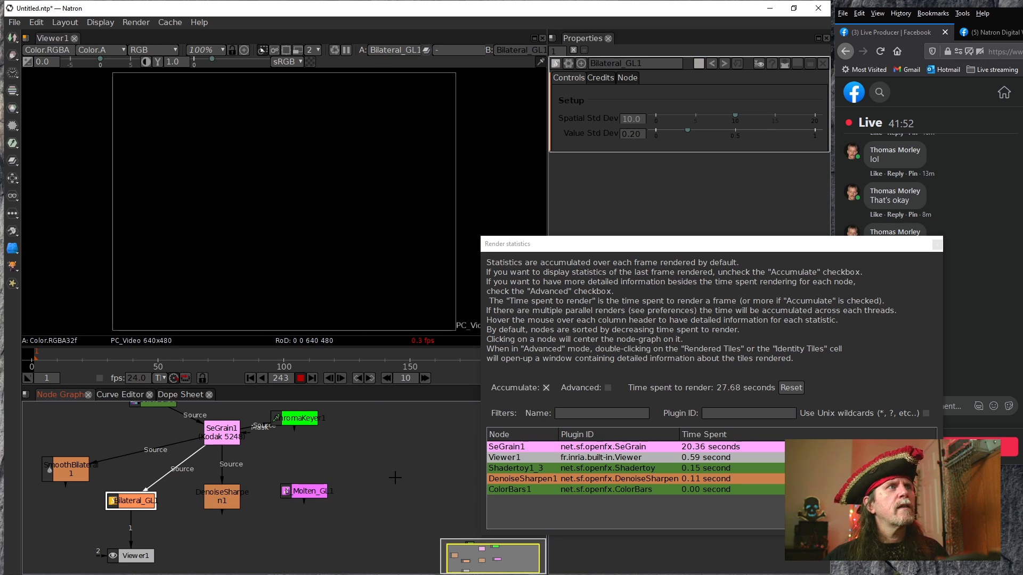
Stop the playback, clear all caches, and replay Bilateral_GL1's output to check its render time
left_click(302, 378)
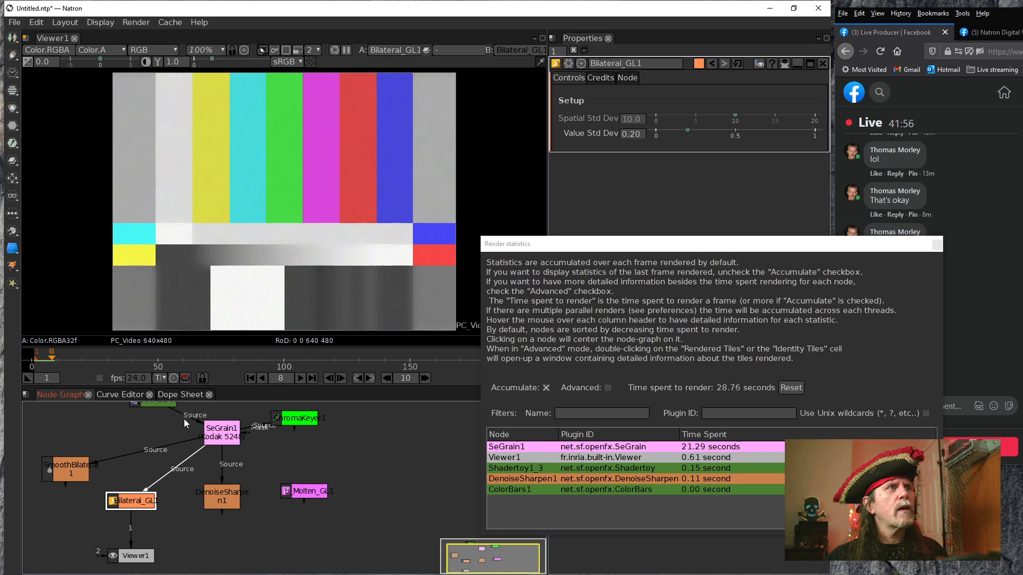
left_click_drag(187, 419, 154, 397)
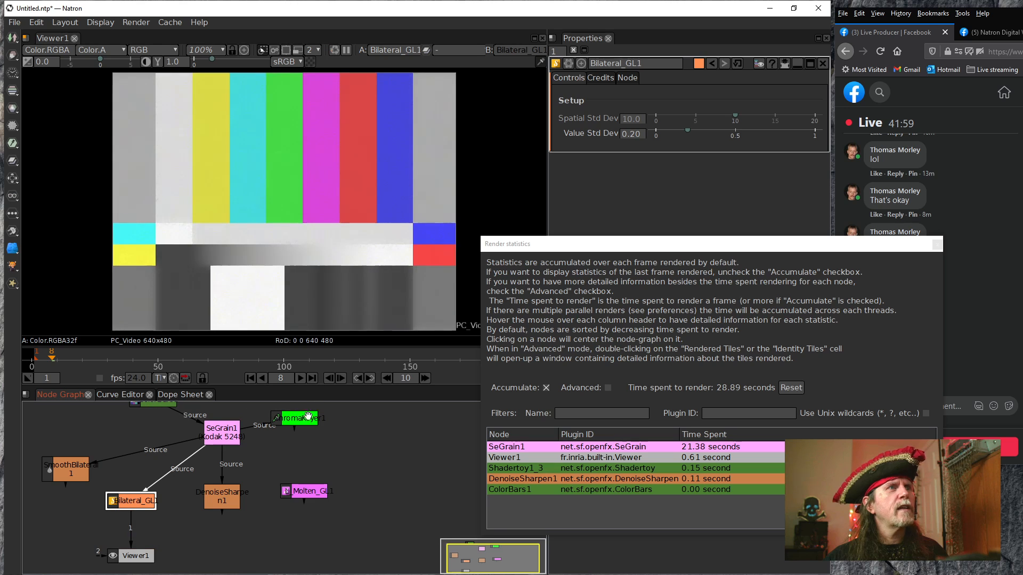
left_click(299, 379)
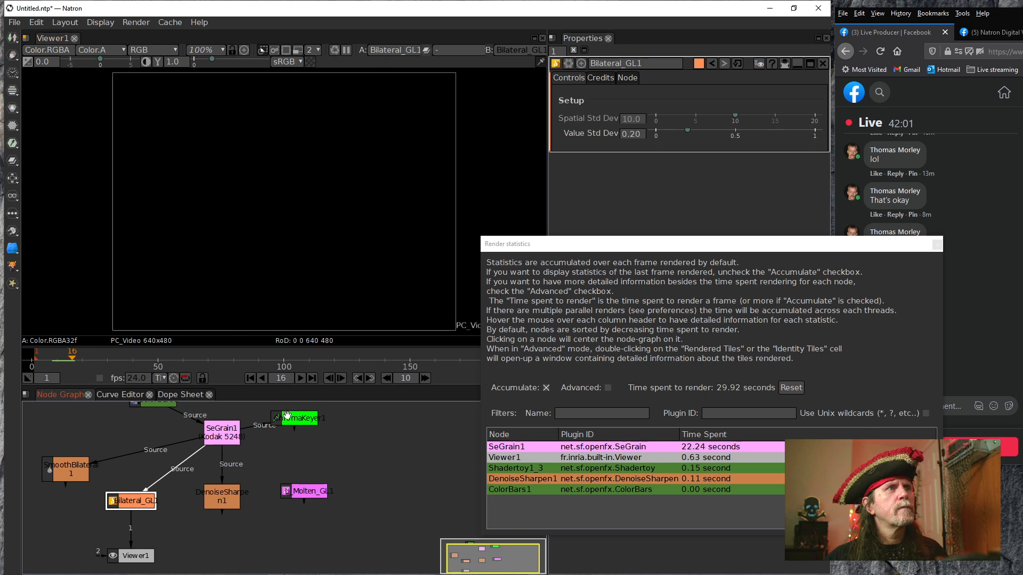
left_click(170, 22)
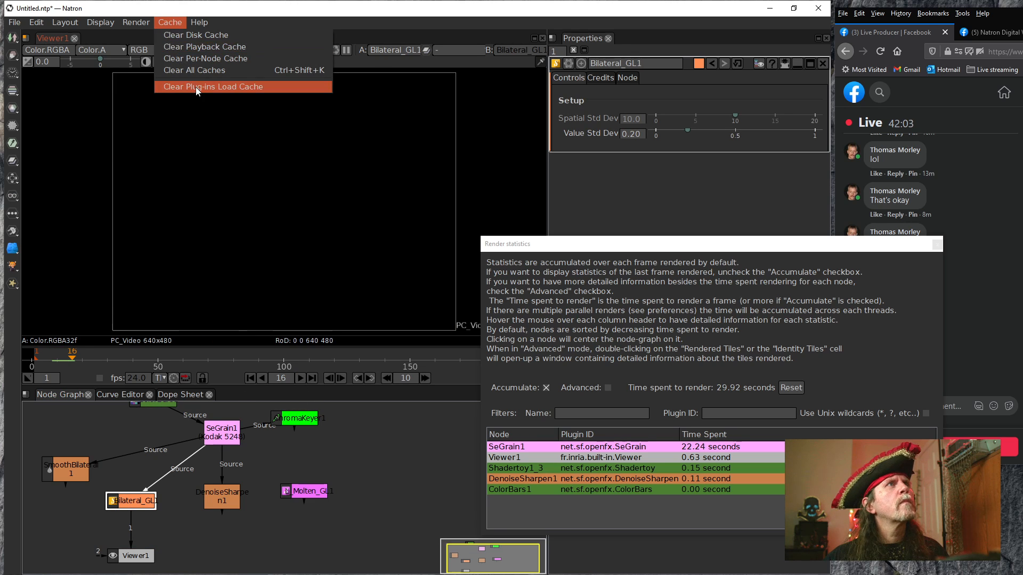
left_click(194, 72)
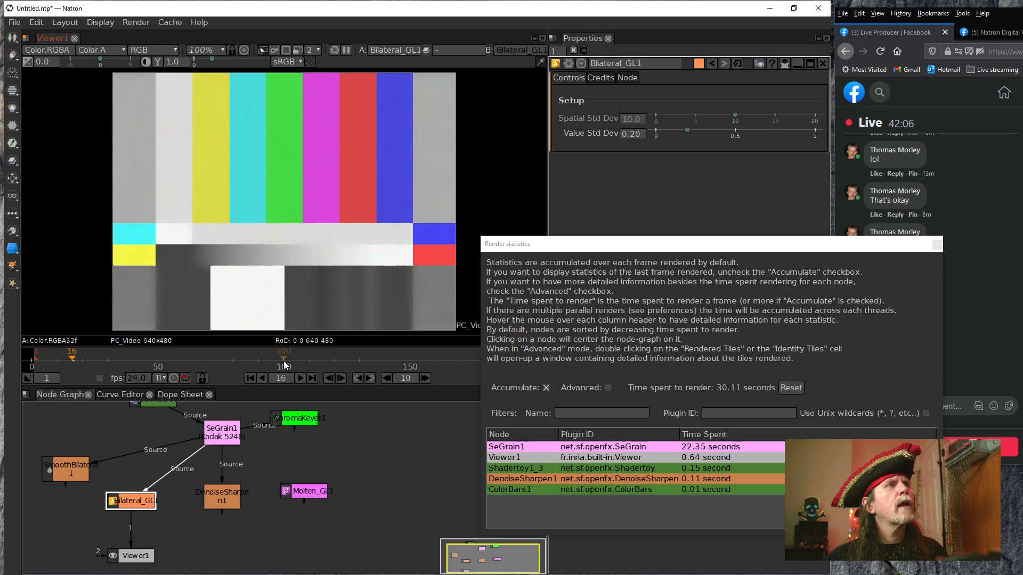
left_click(300, 379)
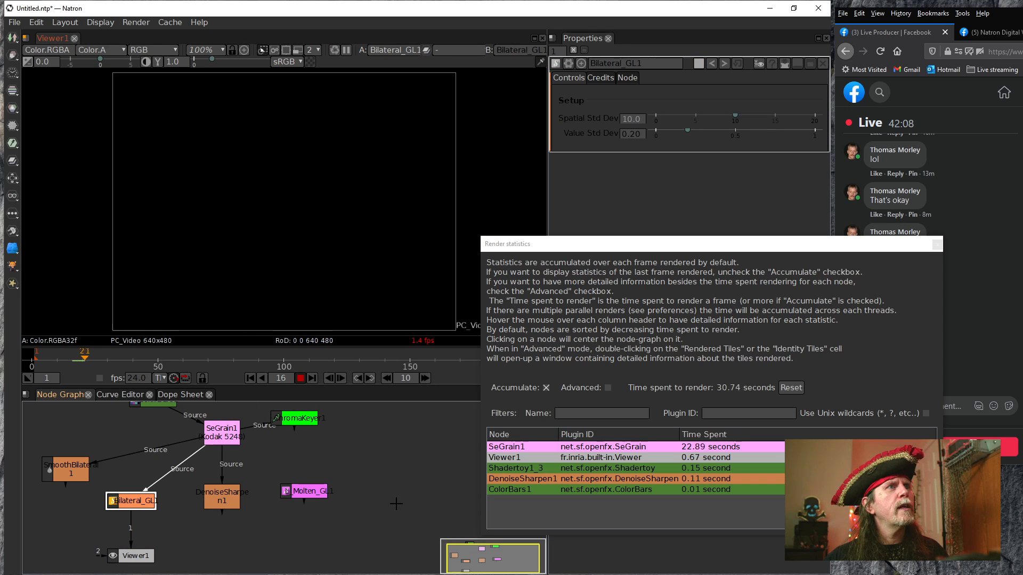
left_click(300, 379)
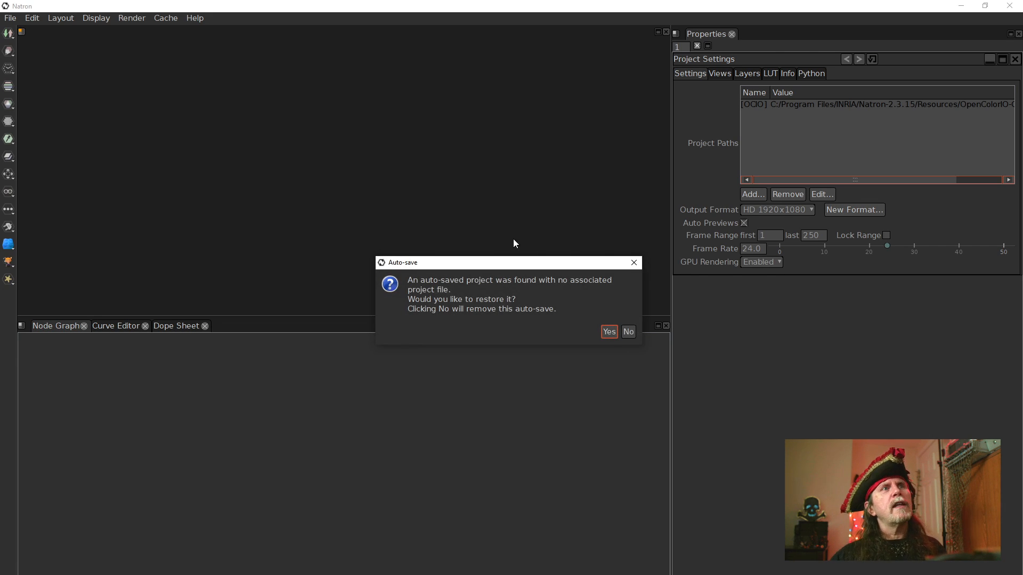
Restore the auto-saved project and fit the color bars image in Viewer1
left_click(609, 333)
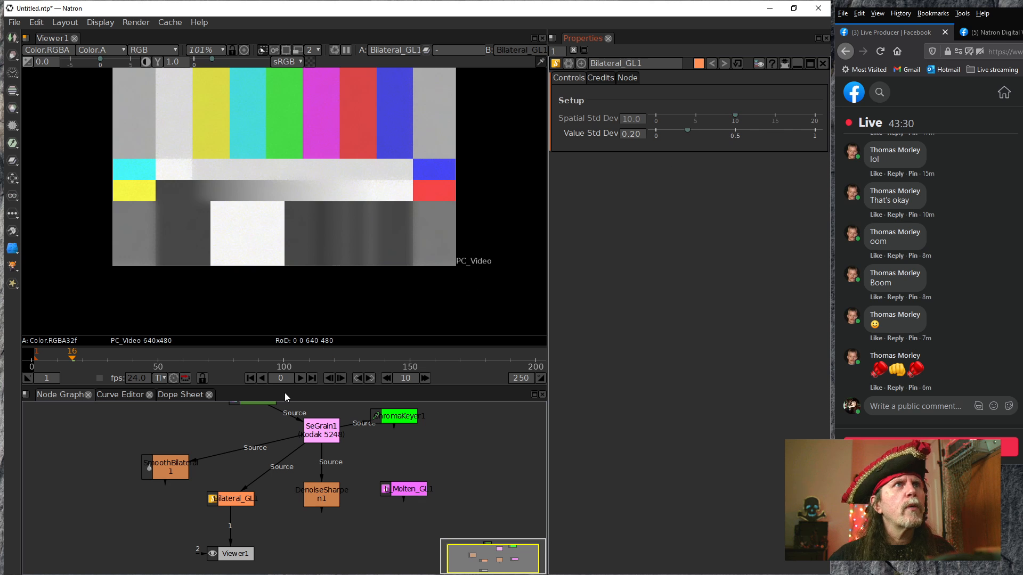
left_click(346, 236)
key("f")
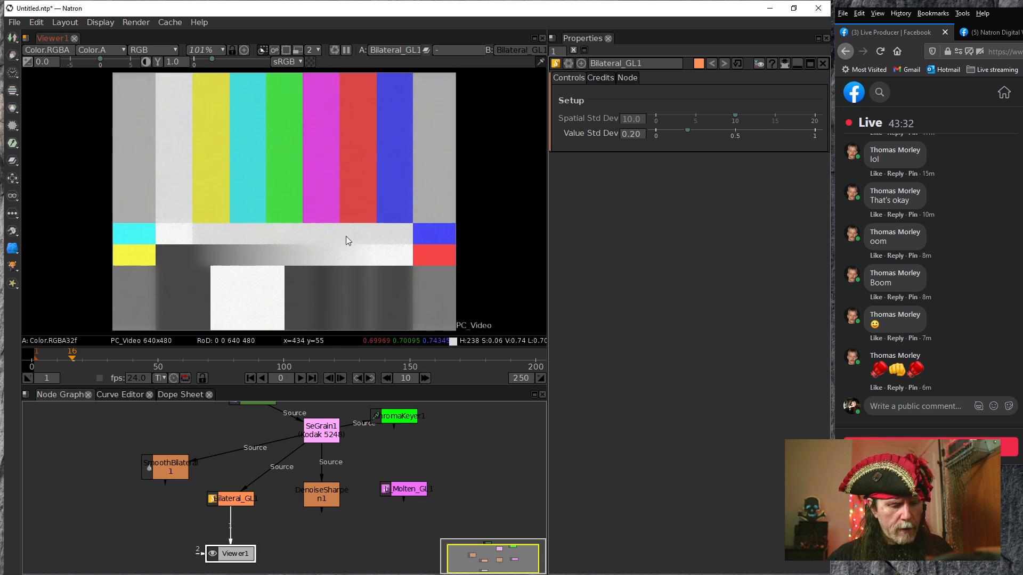
Play Bilateral_GL1's output from the first frame to judge its render and cached playback speed, and stop it
left_click(248, 378)
left_click(300, 379)
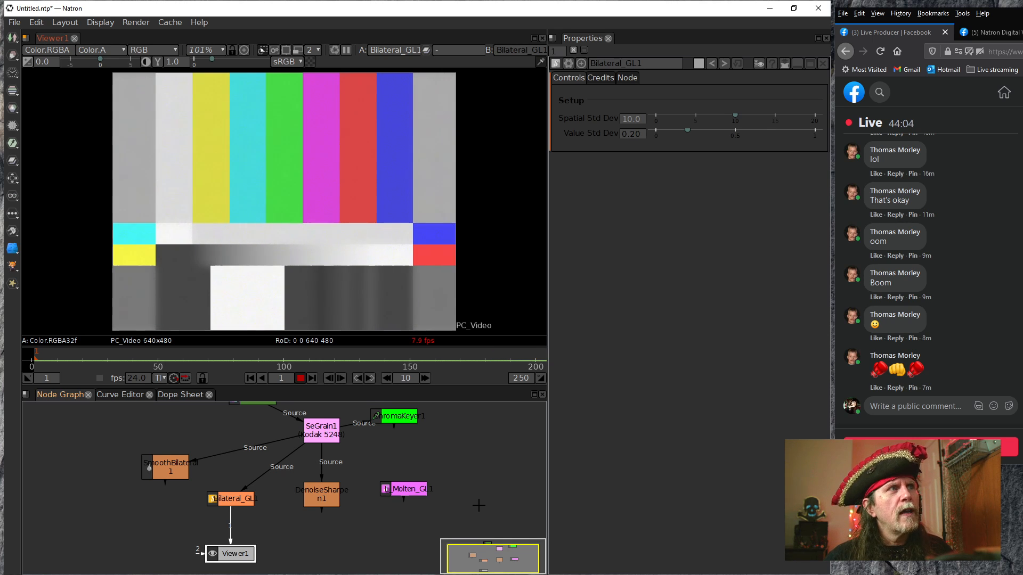
middle_click(317, 353)
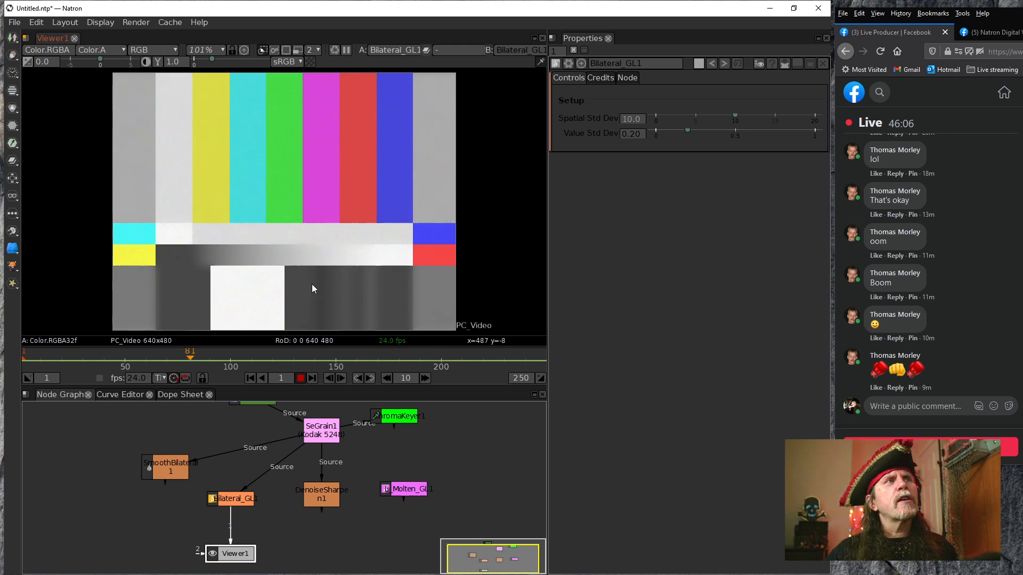
left_click(301, 379)
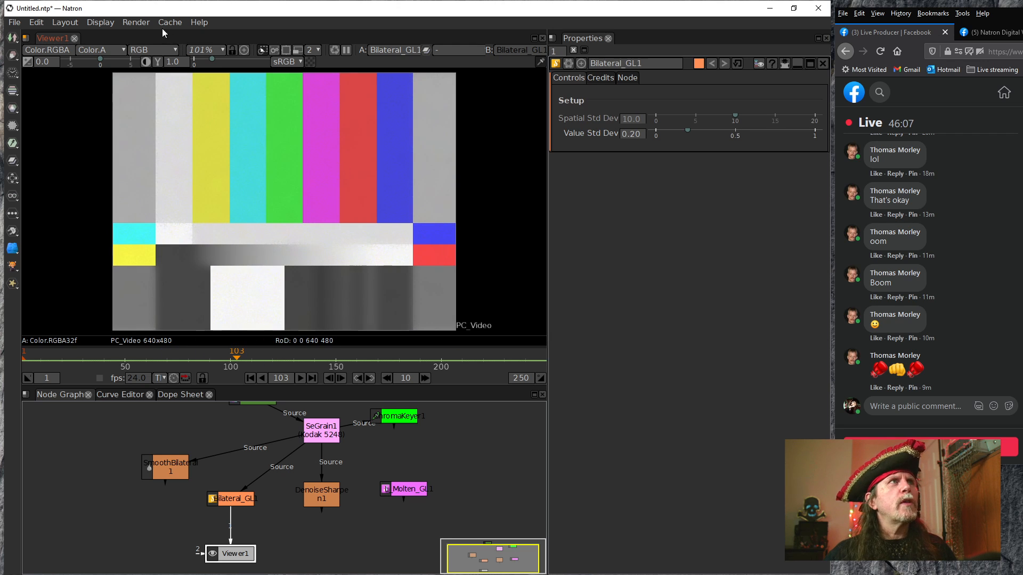
Enable render statistics and move their window clear of the image and main node connections
left_click(111, 24)
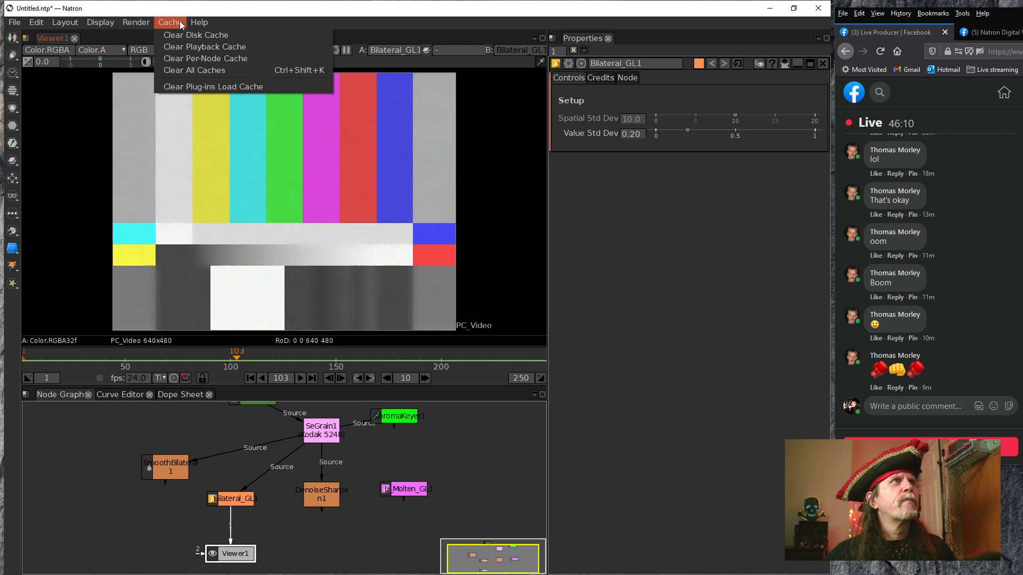
mouse_move(104, 28)
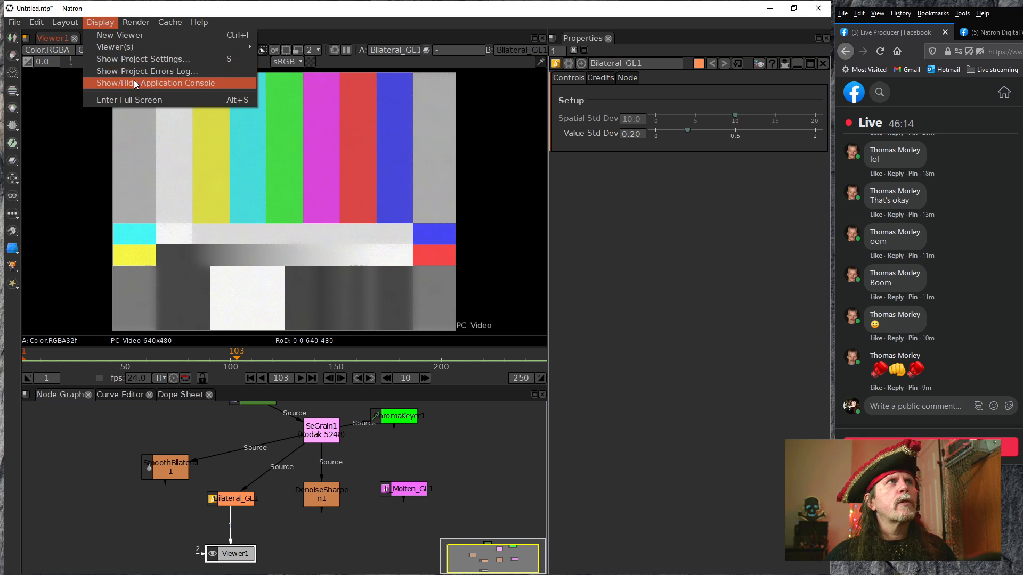
left_click(139, 58)
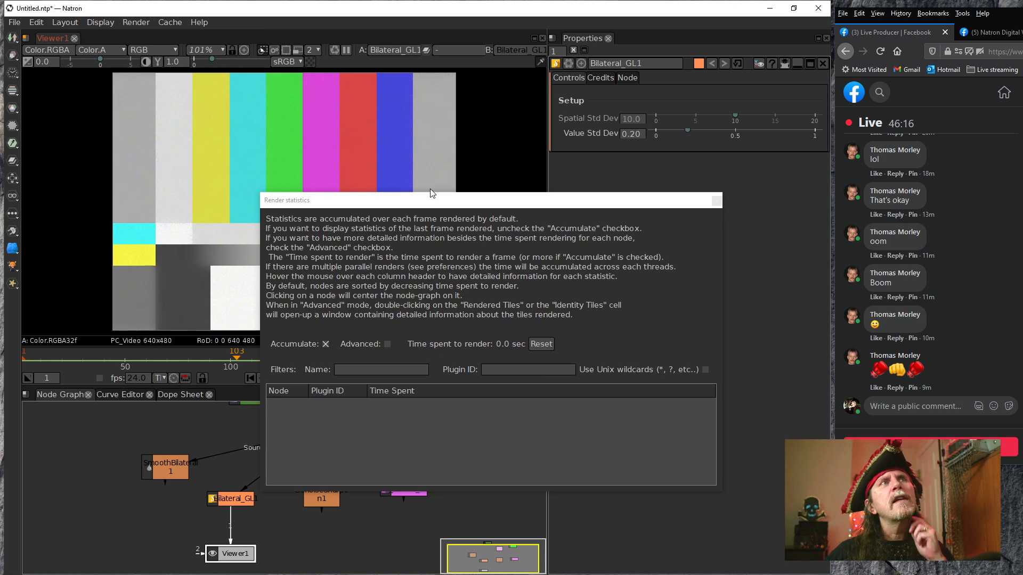
left_click_drag(411, 205, 490, 252)
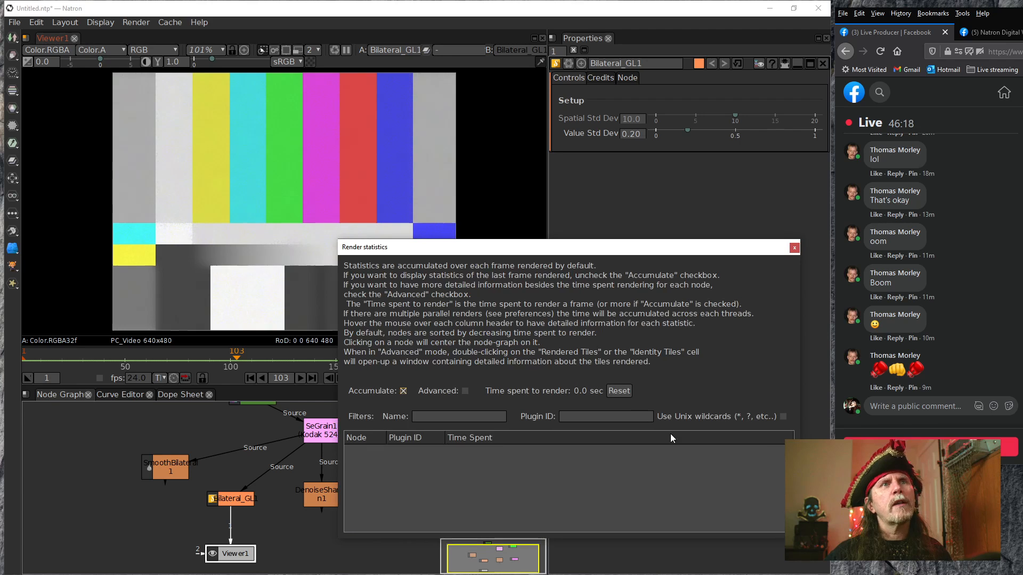
left_click_drag(335, 238, 514, 305)
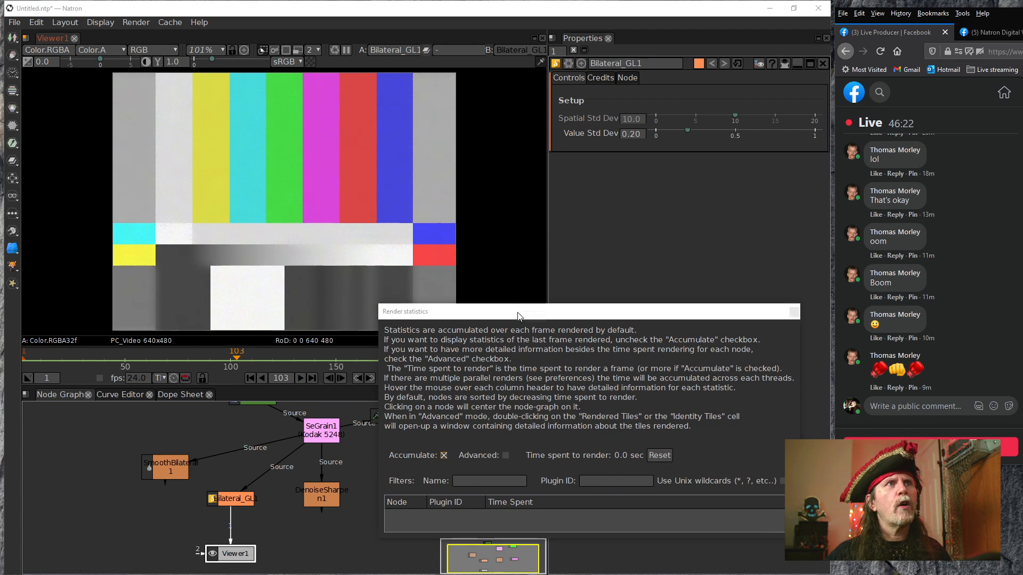
left_click_drag(578, 312, 610, 349)
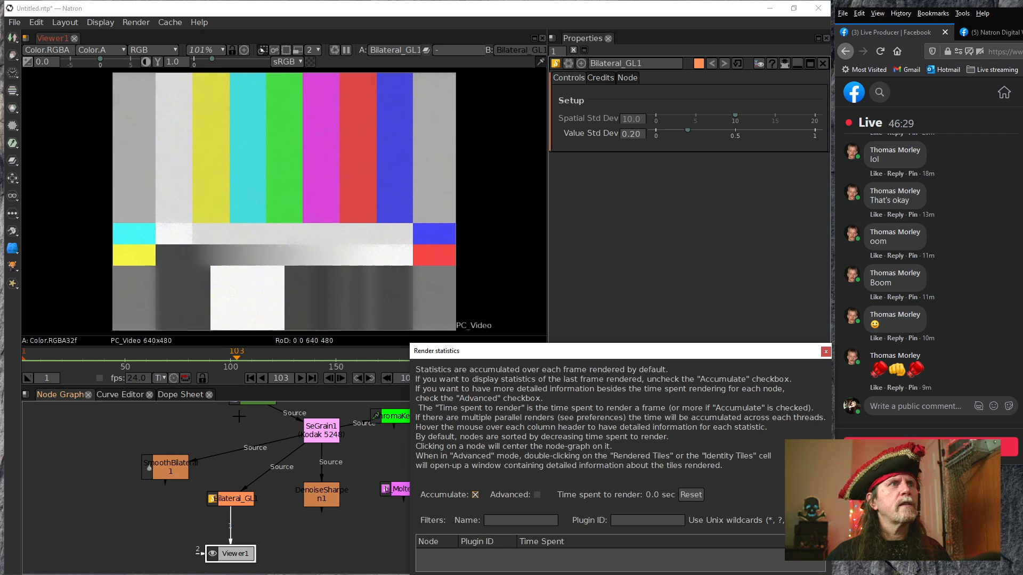
Play the cached Bilateral_GL1 sequence backward and forward from the first frame while checking the render statistics, and stop it
left_click(251, 378)
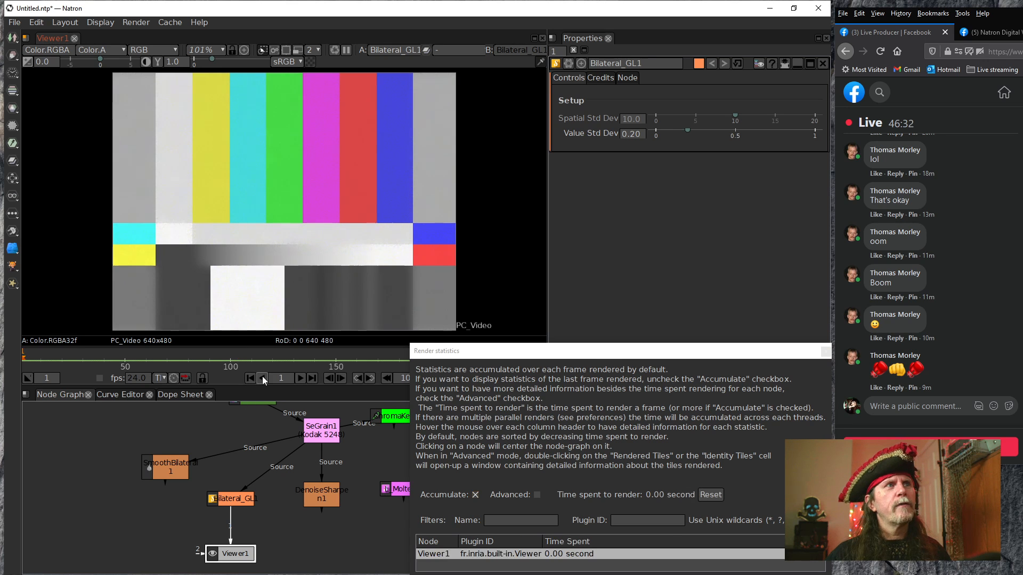
left_click(262, 376)
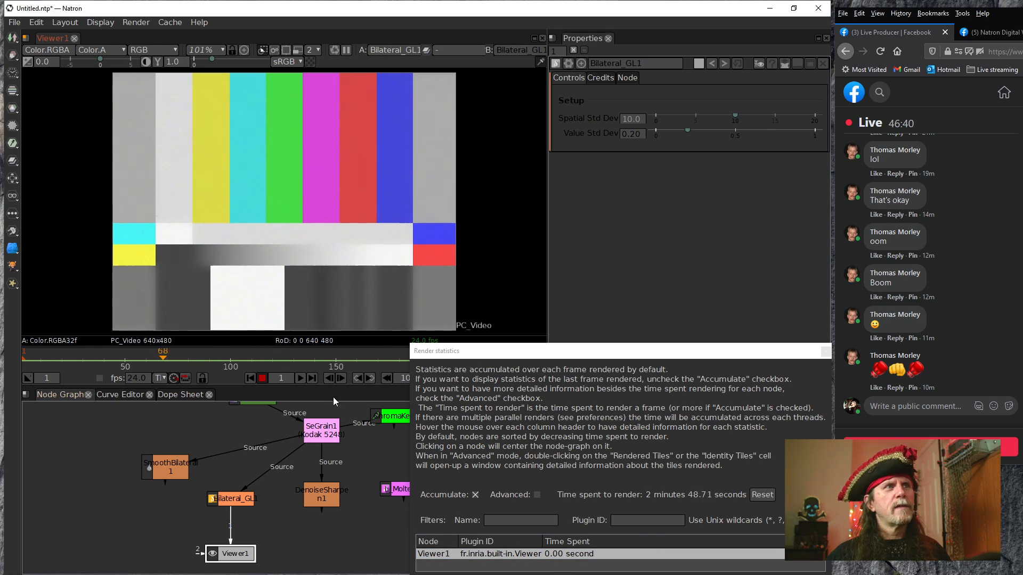
left_click(300, 378)
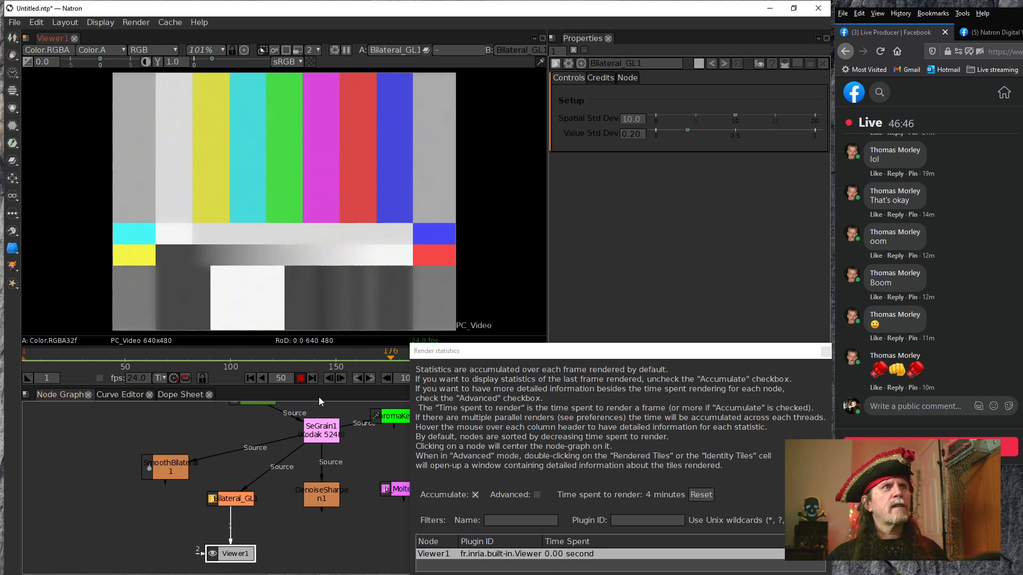
left_click(300, 378)
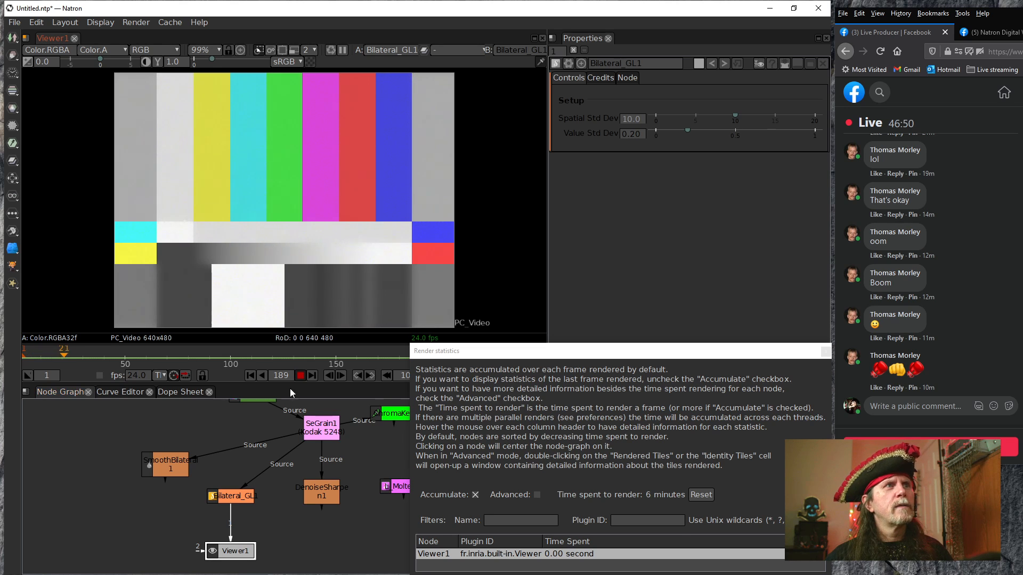
left_click(298, 376)
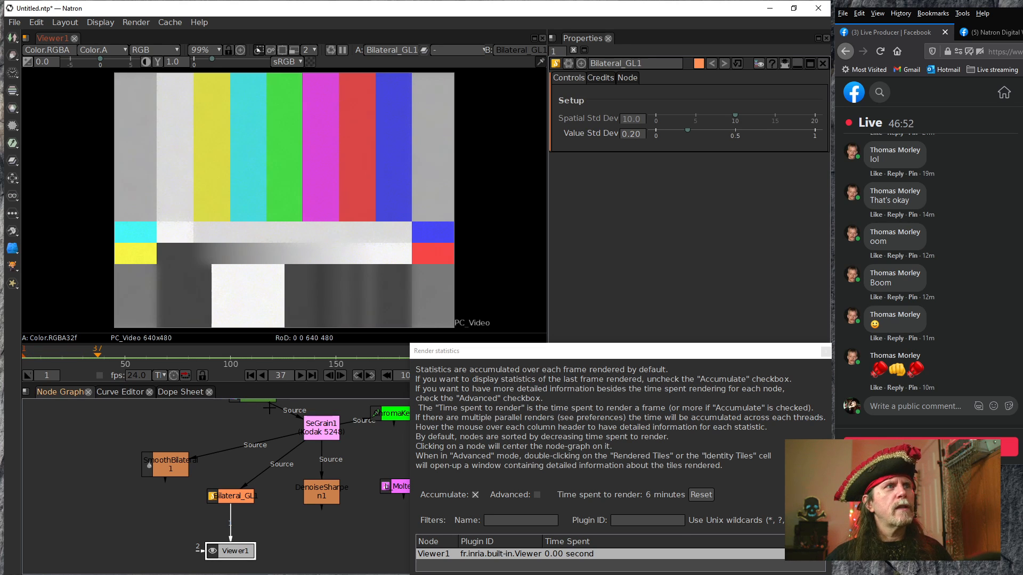
Disconnect Bilateral_GL1's Source input from SeGrain1 and reconnect it to SeGrain1
left_click_drag(285, 426, 234, 413)
left_click(297, 439)
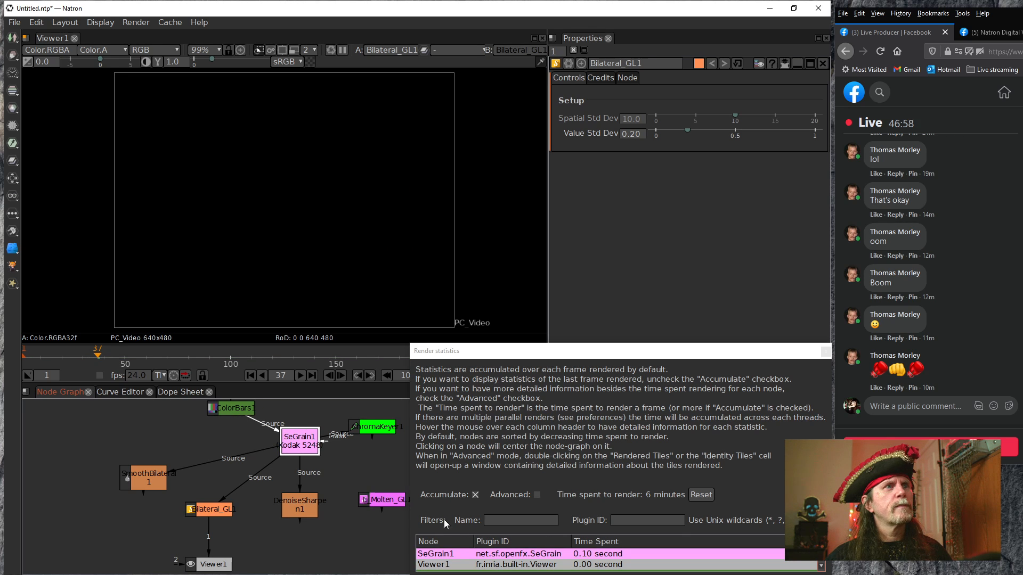
scroll(498, 542, "down", 1)
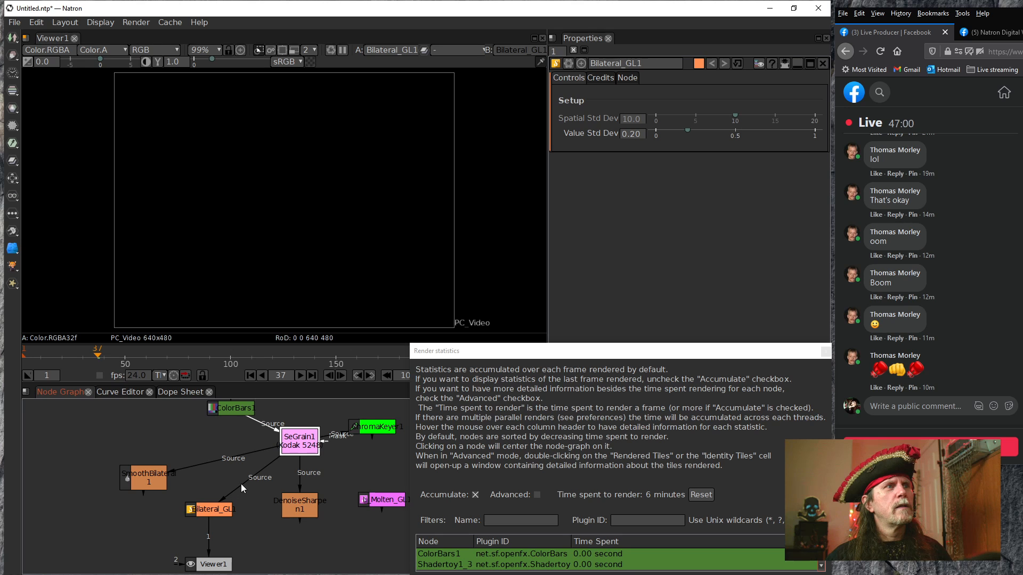
left_click_drag(236, 479, 197, 445)
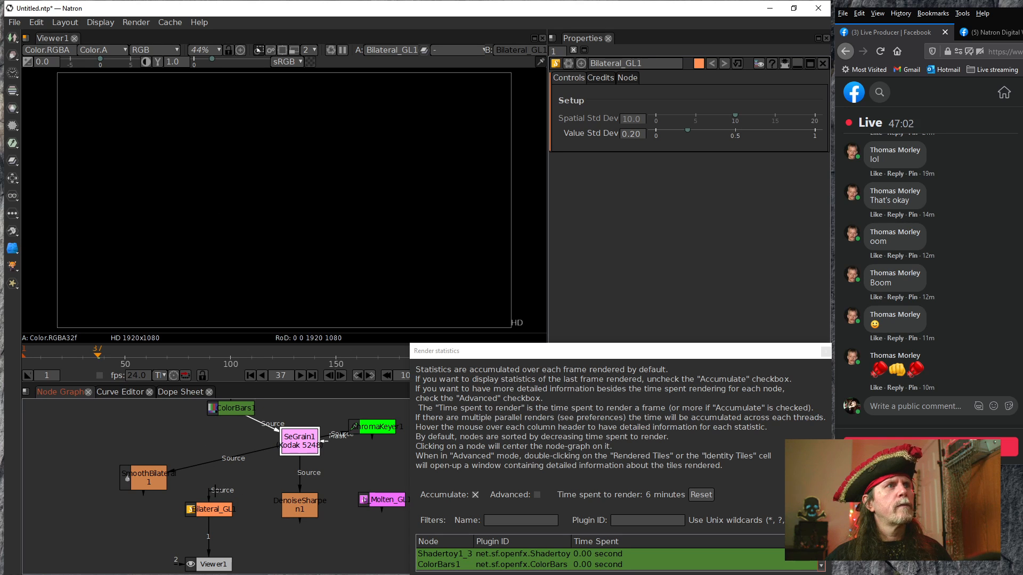
left_click_drag(210, 495, 289, 464)
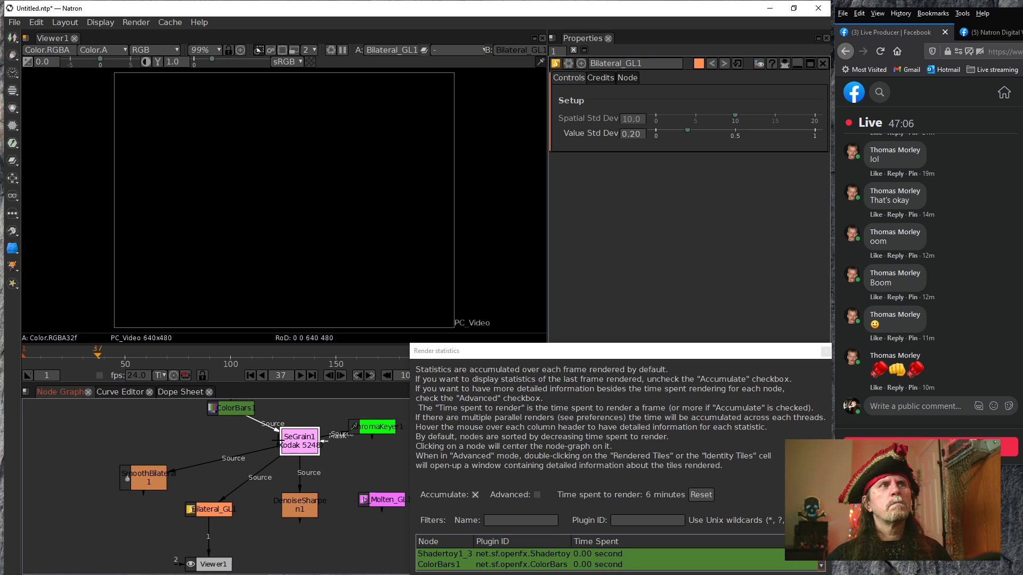
Replay Bilateral_GL1's output from frame 1 to check per-node render times, and stop it
left_click(249, 375)
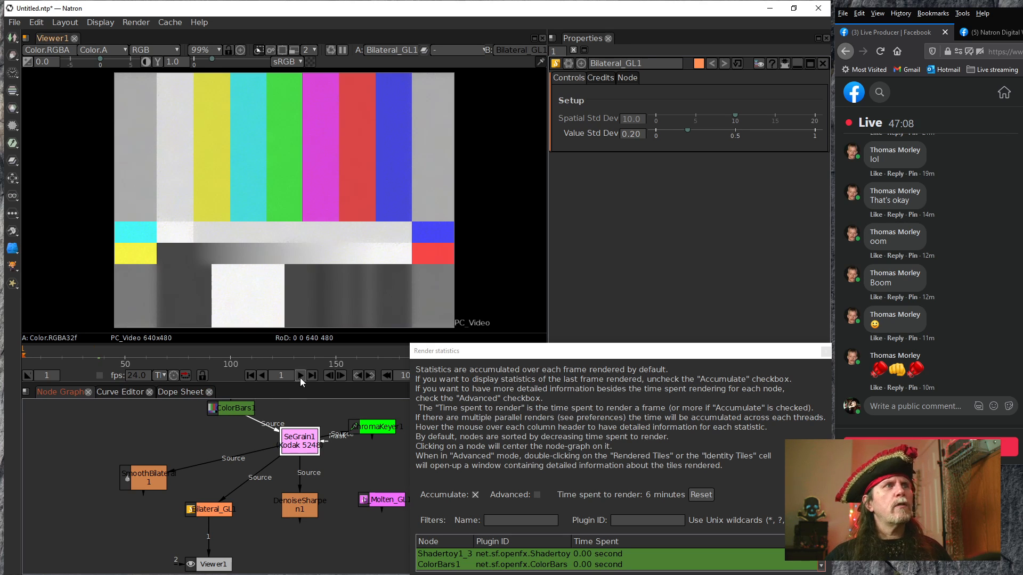
left_click(300, 376)
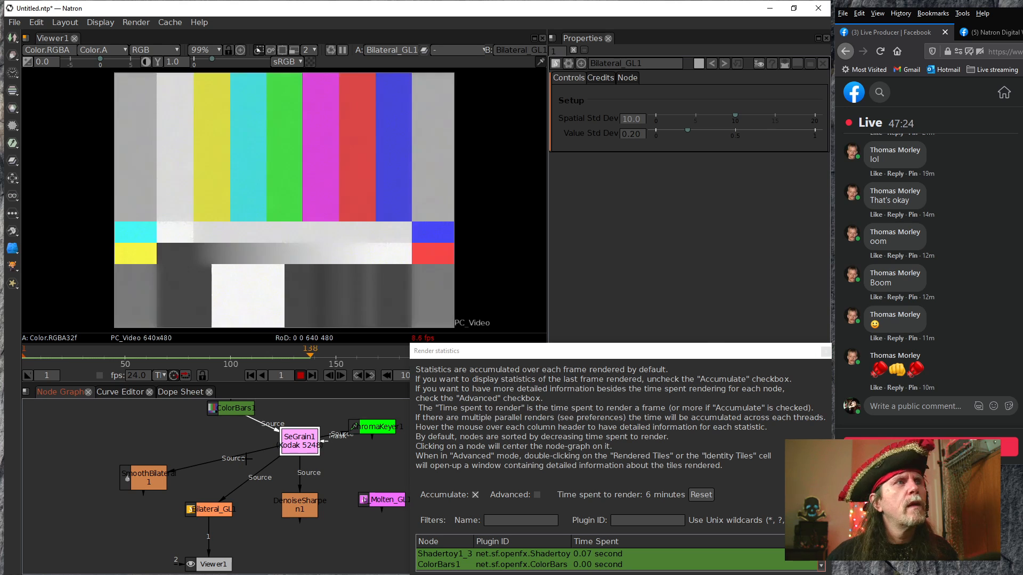
left_click(301, 376)
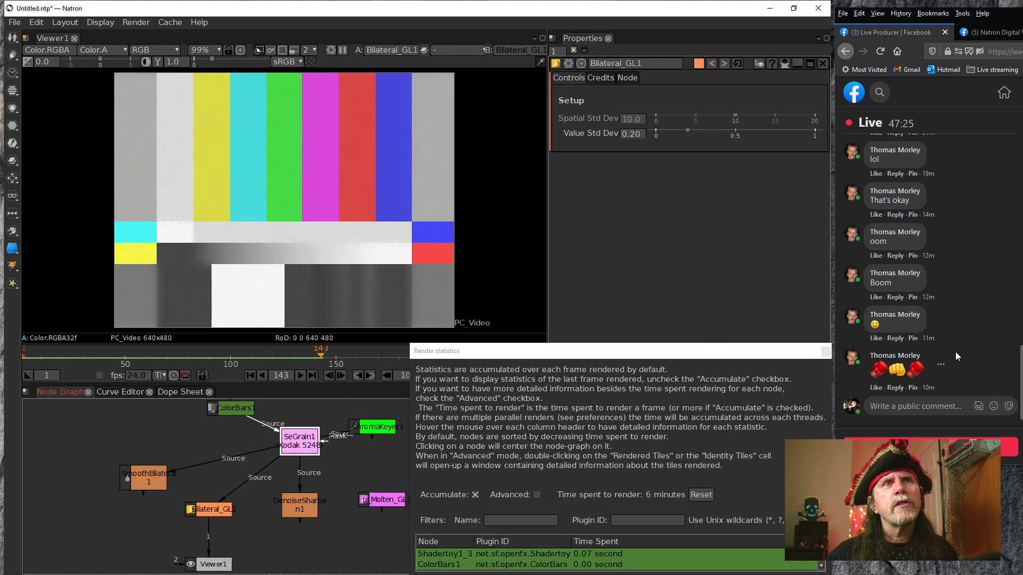
Close the render statistics window and briefly play Bilateral_GL1's output without statistics
left_click_drag(796, 353, 669, 350)
left_click(698, 348)
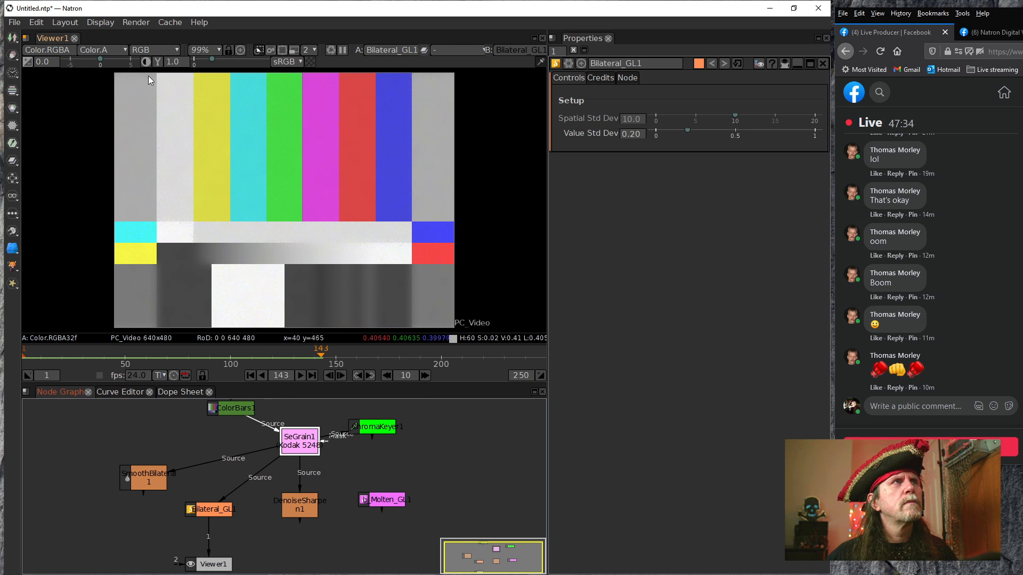
left_click(300, 376)
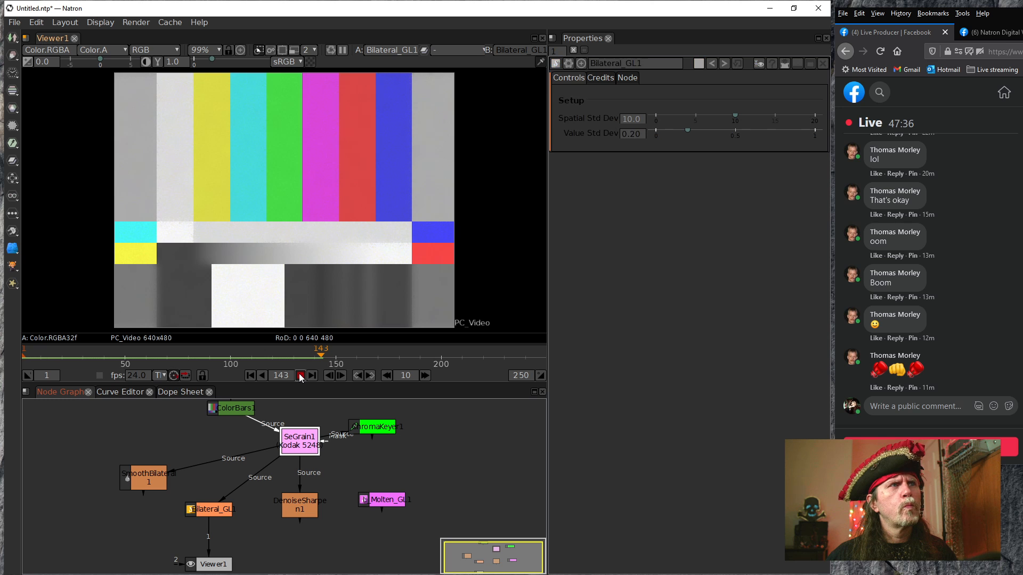
left_click(300, 375)
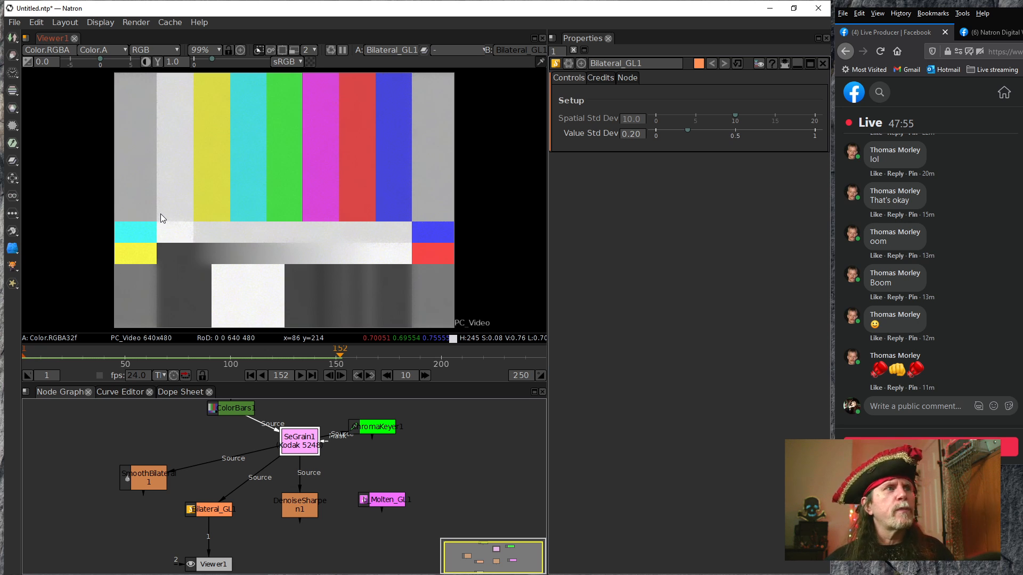
Display DenoiseSharpen1's output in Viewer1 and open the node's settings
left_click_drag(212, 510, 299, 509)
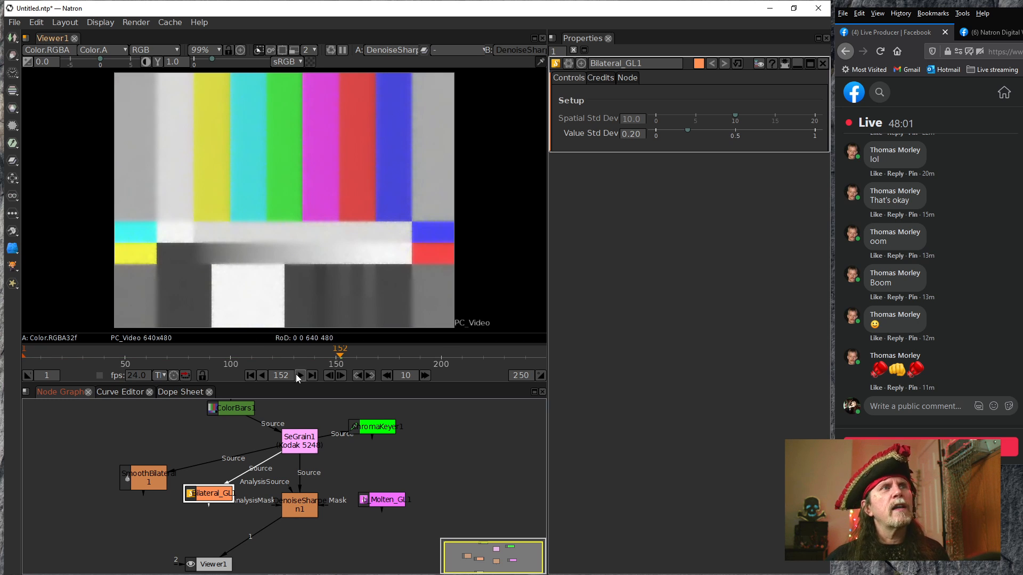
double_click(299, 503)
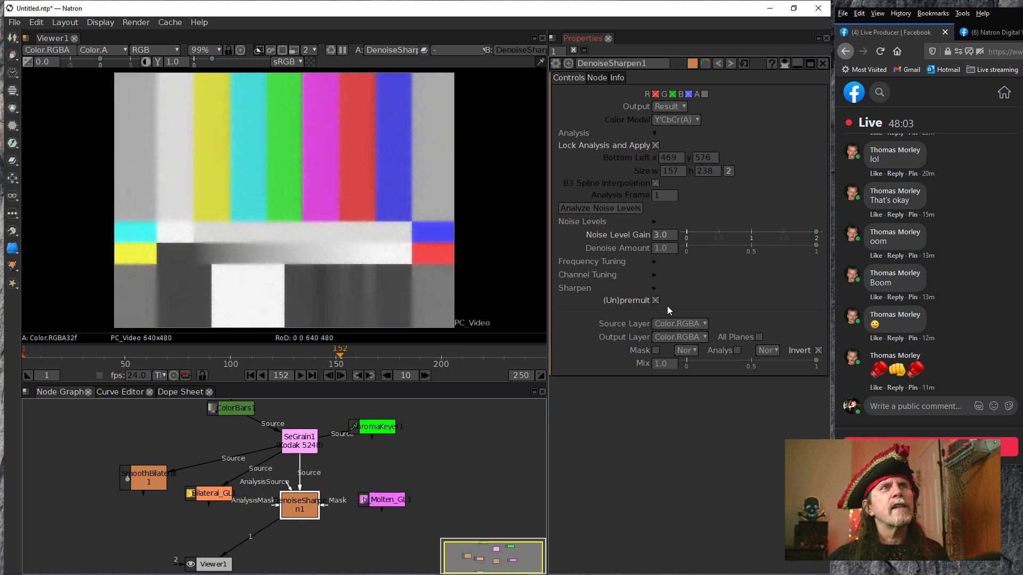
Set DenoiseSharpen1's Noise Level Gain to 10.0 and its Denoise Amount to 0.1
left_click(658, 246)
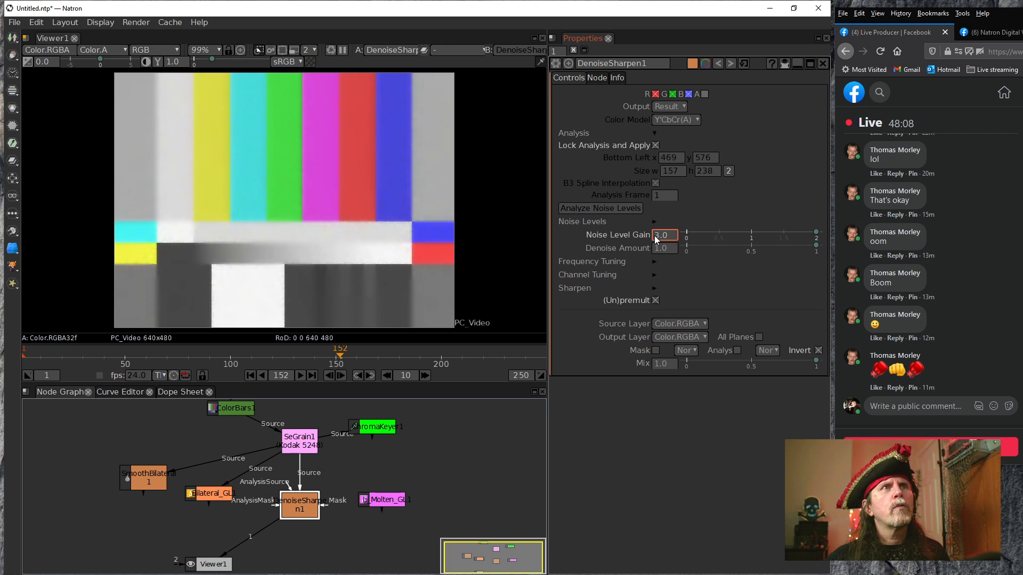
scroll(654, 235, "up", 3)
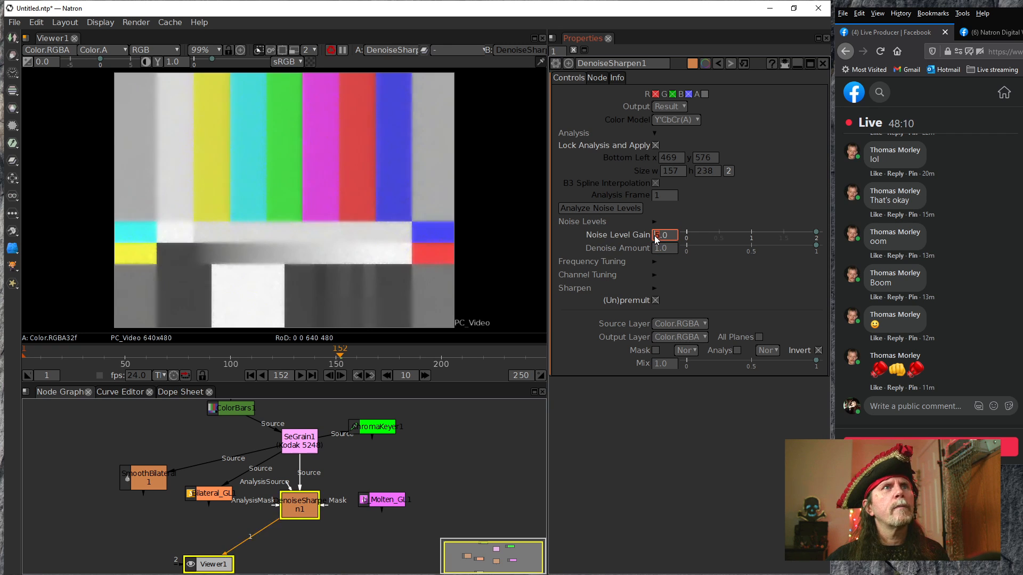
right_click(666, 249)
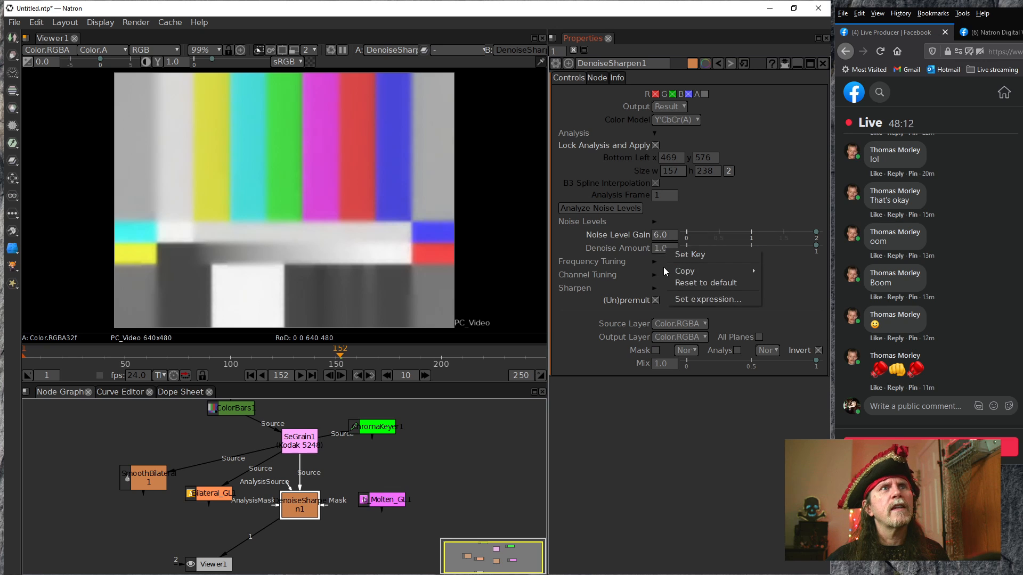
left_click(631, 252)
left_click(659, 249)
scroll(664, 250, "down", 1)
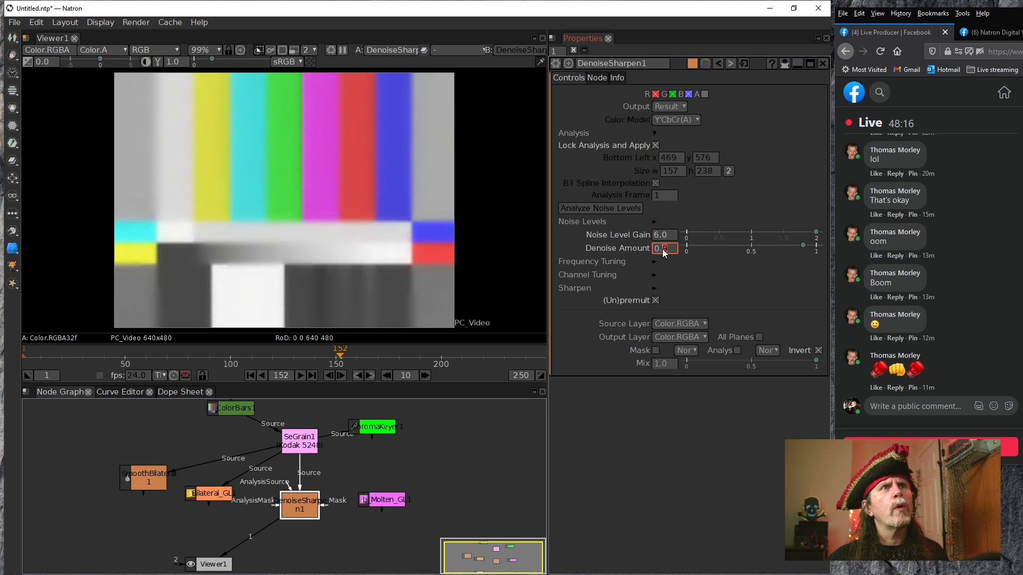
scroll(663, 248, "down", 6)
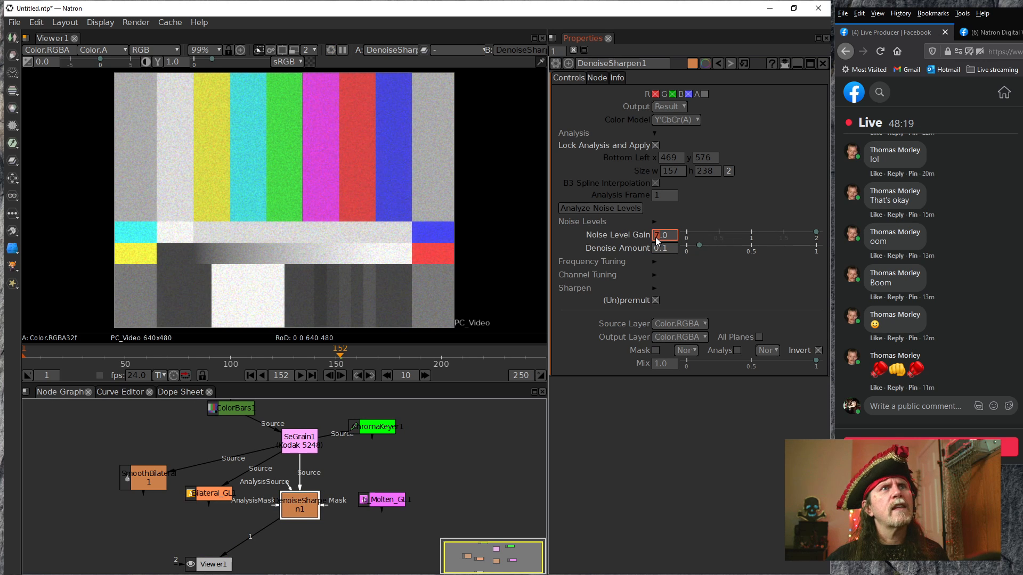
scroll(655, 238, "up", 3)
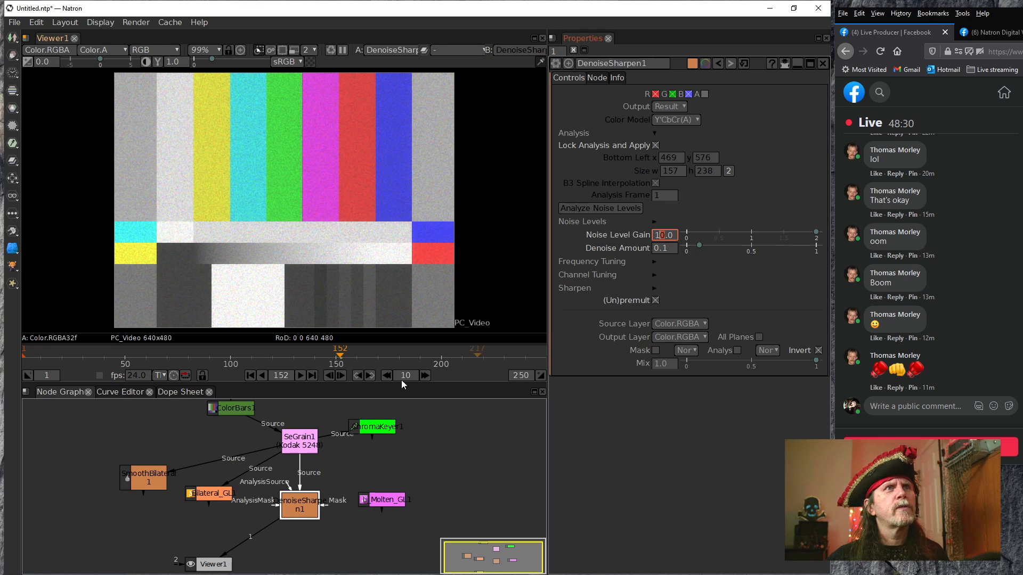
Display SmoothBilateral1's output in Viewer1 and set its Spatial Std Dev to 10.0 and Value Std Dev to 0.10
left_click_drag(242, 536, 138, 471)
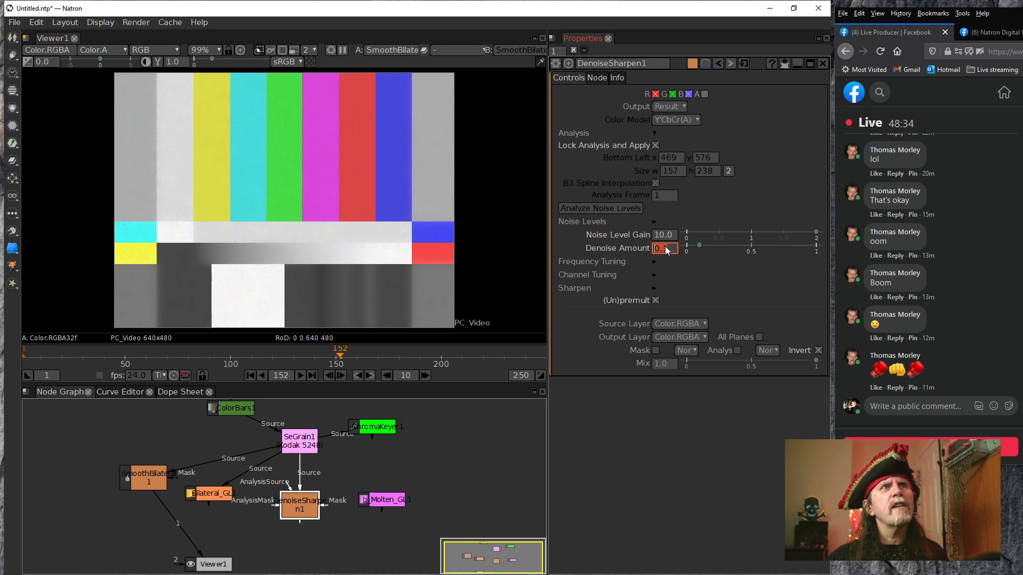
double_click(143, 471)
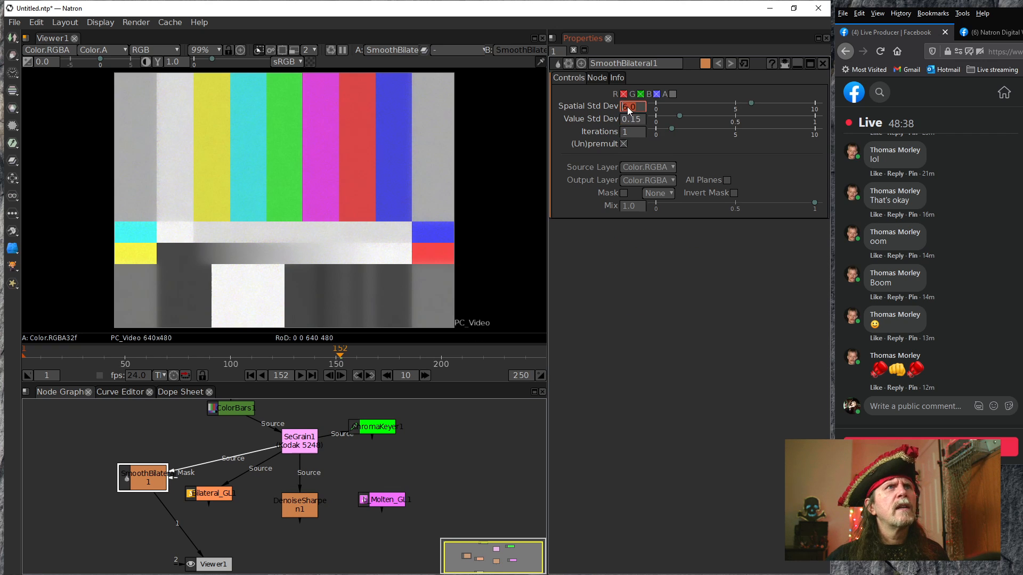
scroll(622, 106, "up", 2)
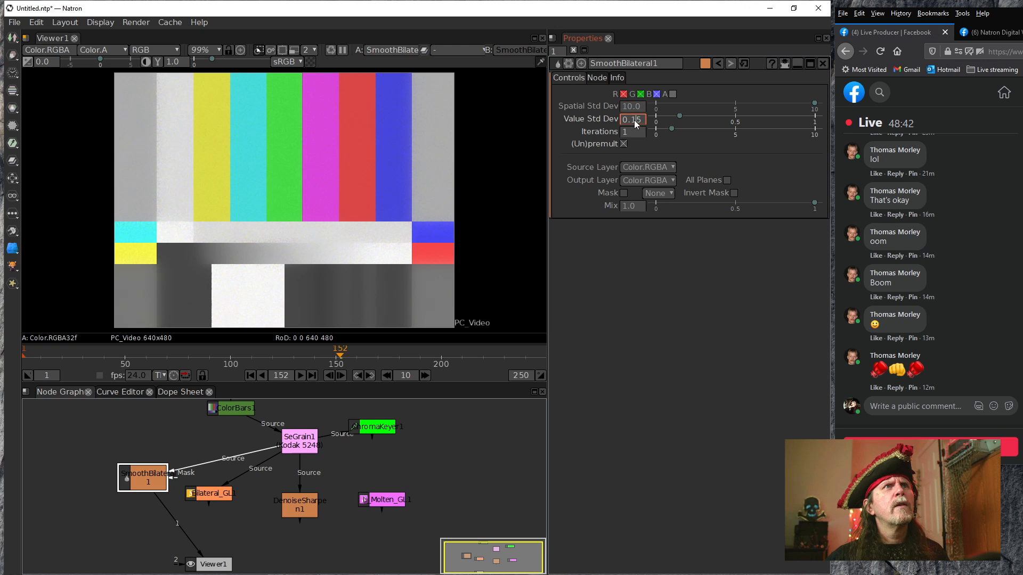
scroll(634, 120, "down", 3)
scroll(633, 120, "up", 1)
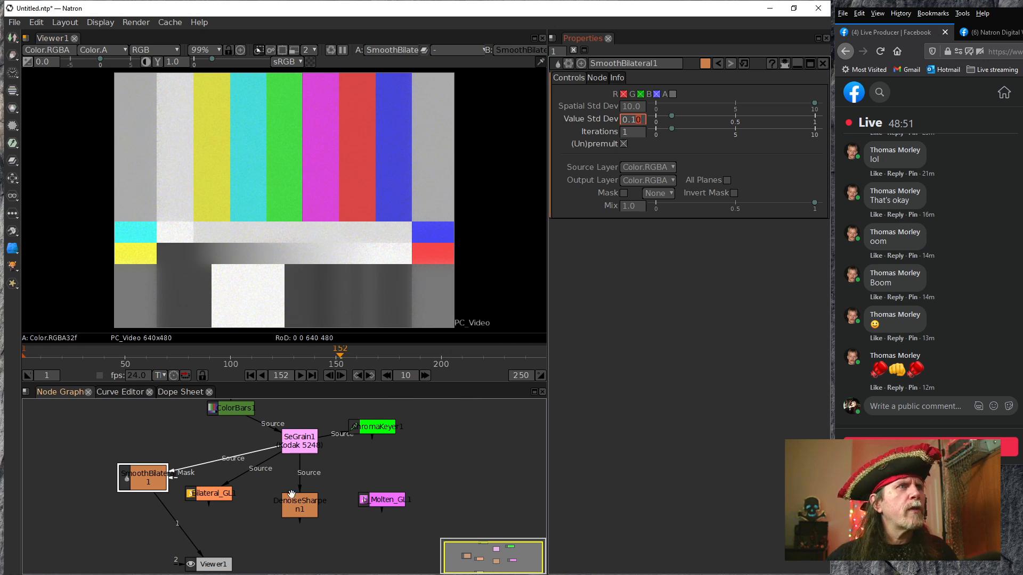
Open Bilateral_GL1's settings and reset its Value Std Dev to the default of 0.10
right_click(200, 494)
left_click(203, 498)
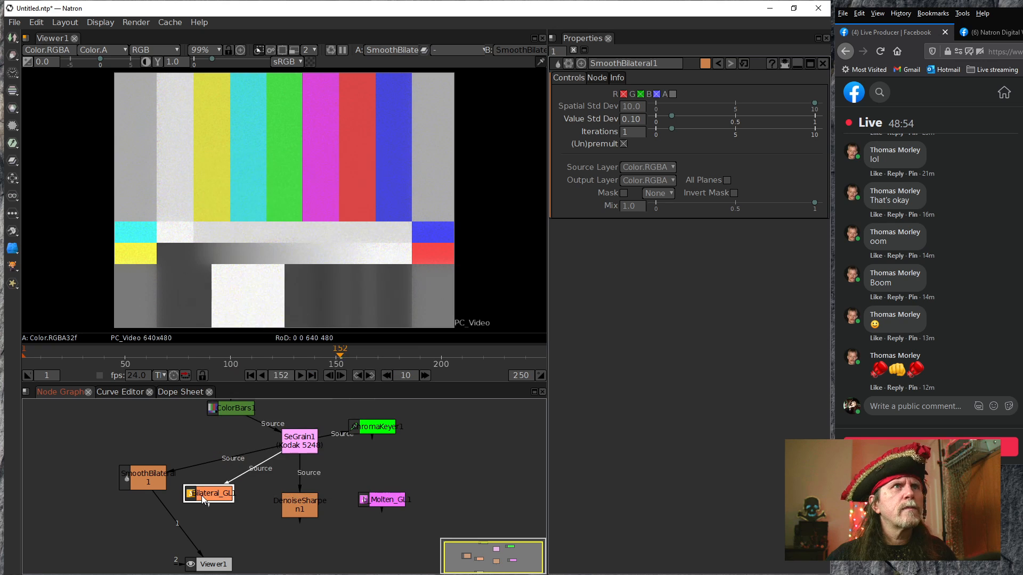
double_click(224, 495)
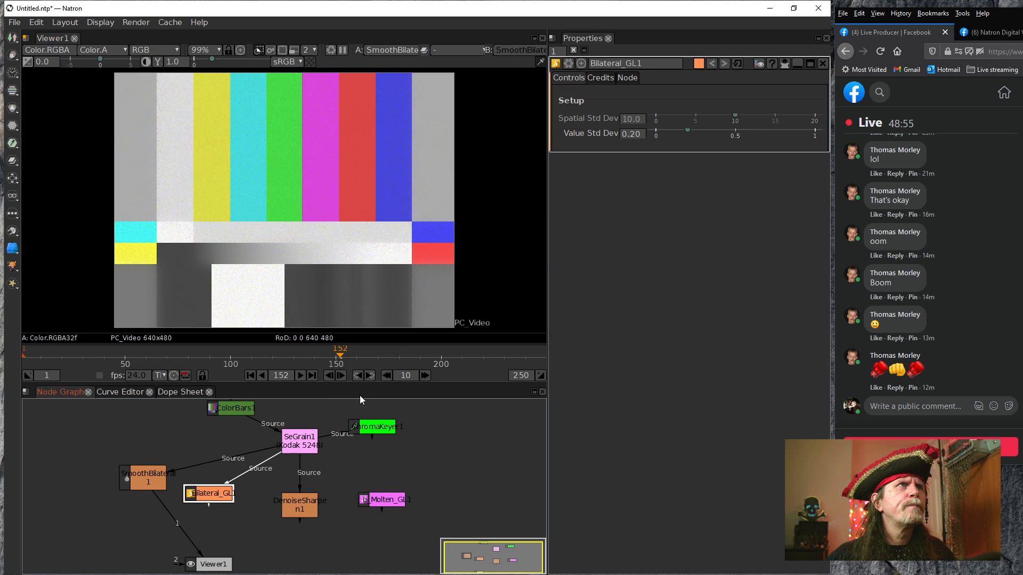
right_click(634, 138)
left_click(671, 169)
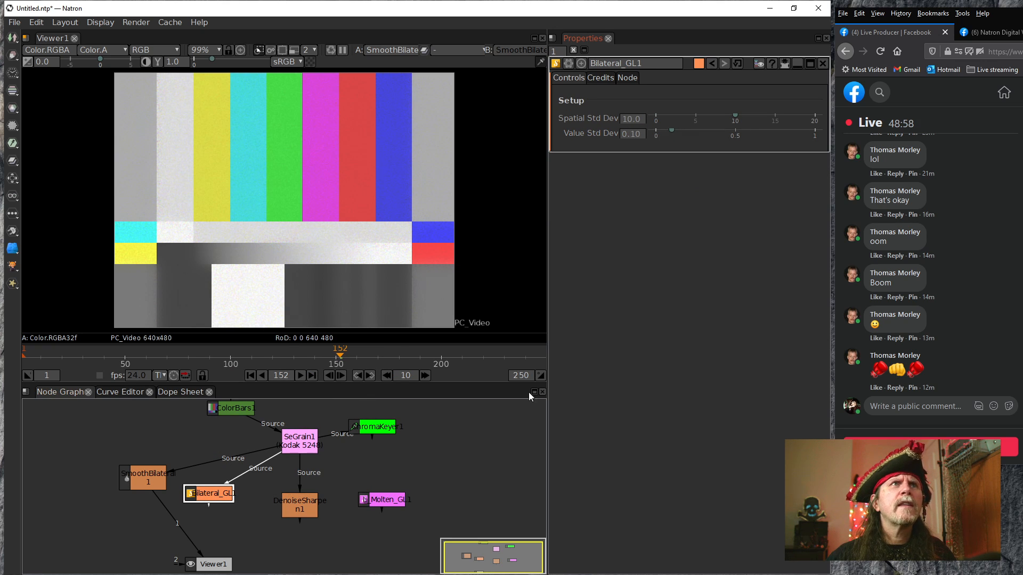
Display Bilateral_GL1's output in Viewer1, refresh the view and move to frame 153
key("1")
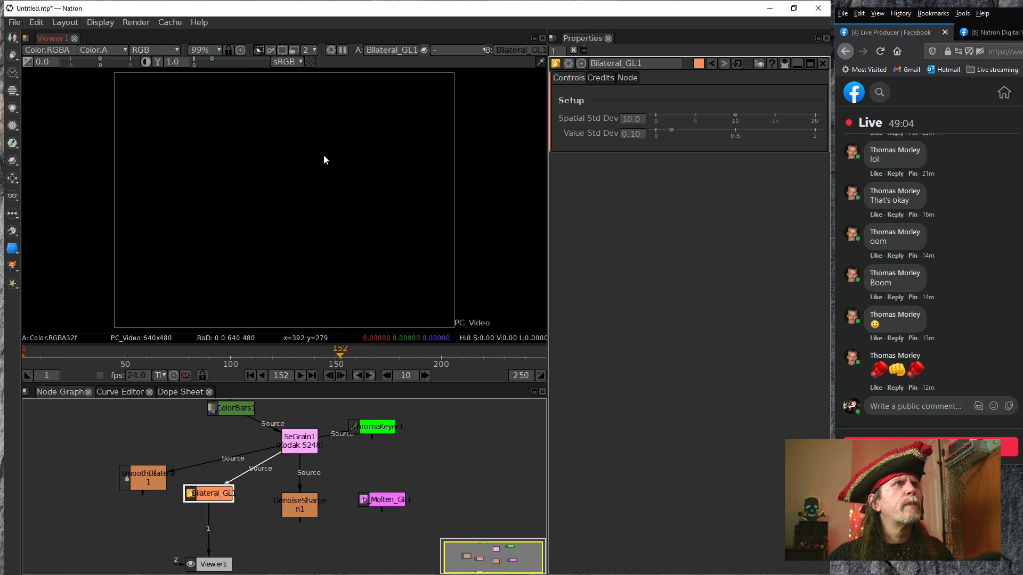
left_click(330, 52)
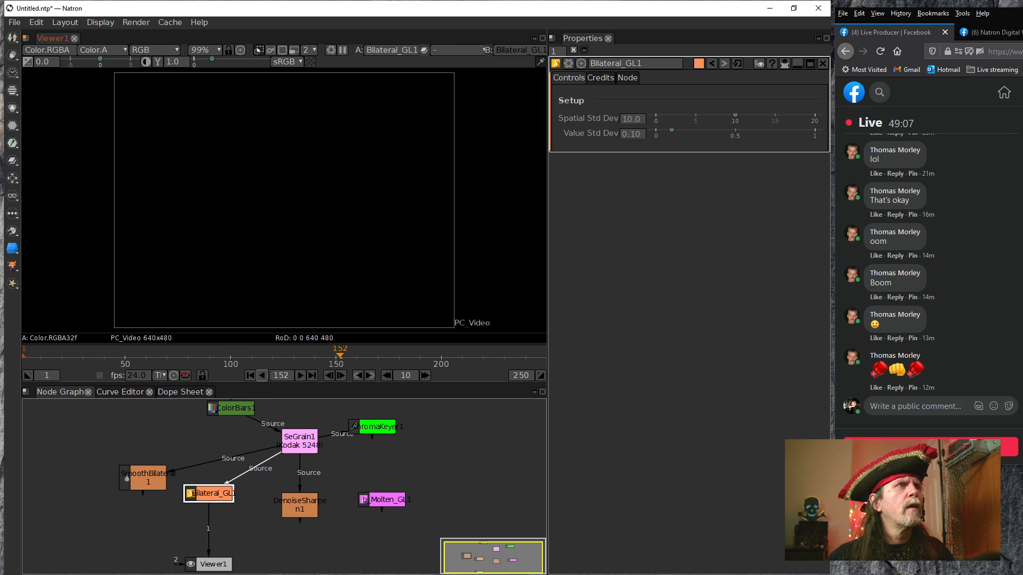
left_click(340, 376)
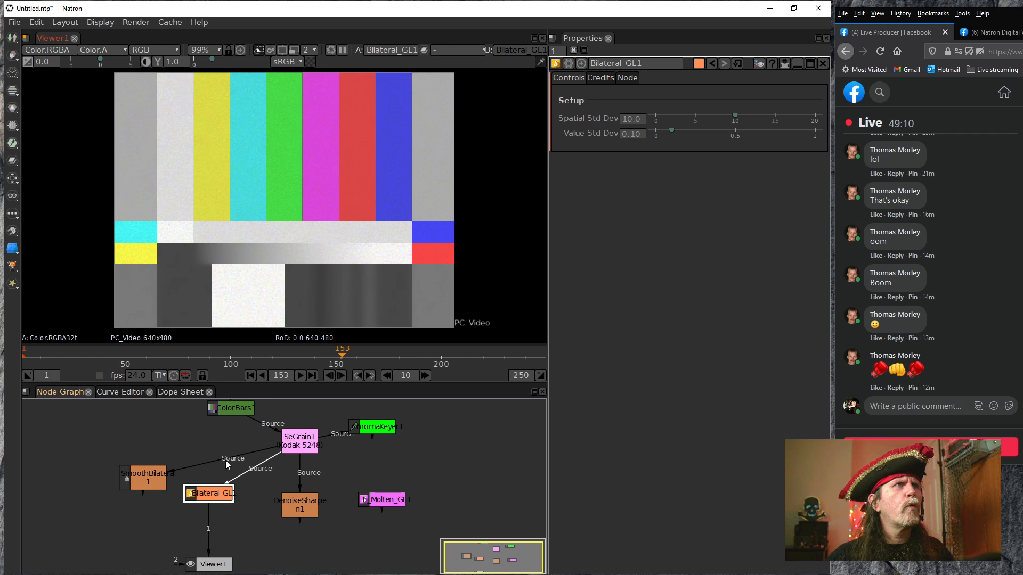
Compare the two bilateral filters by switching Viewer1 between SmoothBilateral1 and Bilateral_GL1, ending on SmoothBilateral1
left_click_drag(212, 541, 145, 474)
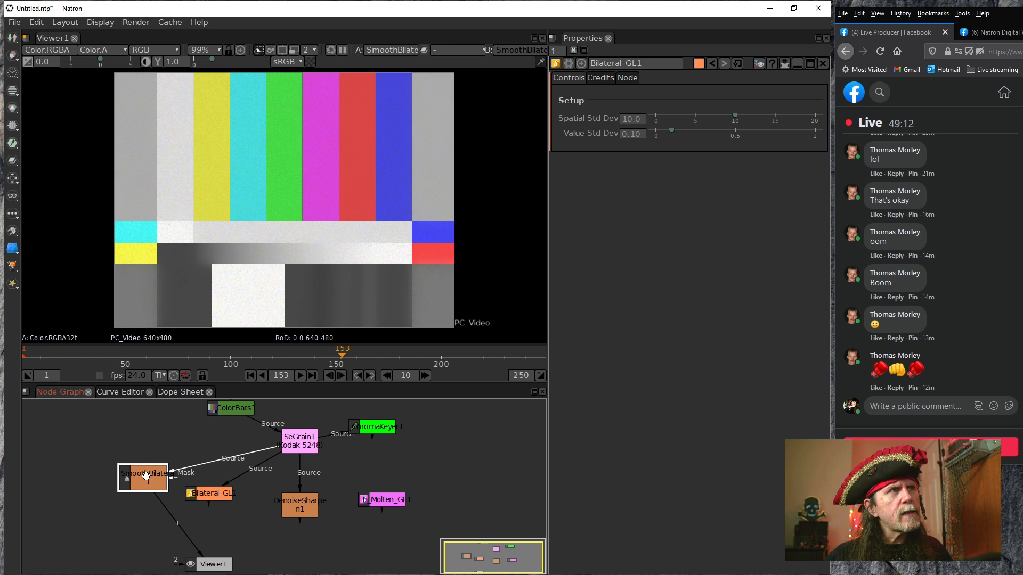
left_click(220, 497)
key("1")
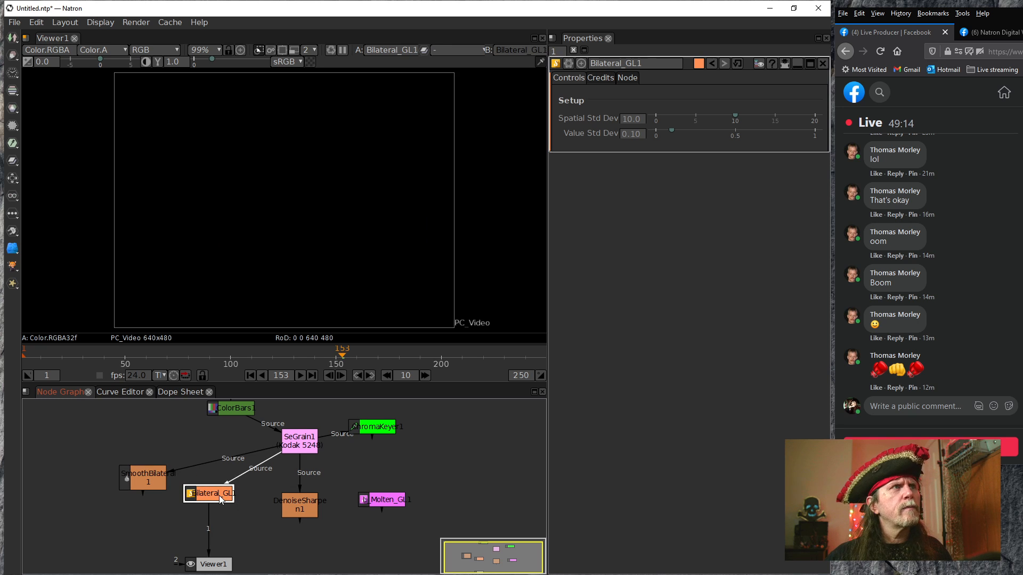
left_click(156, 482)
key("1")
left_click(207, 497)
key("1")
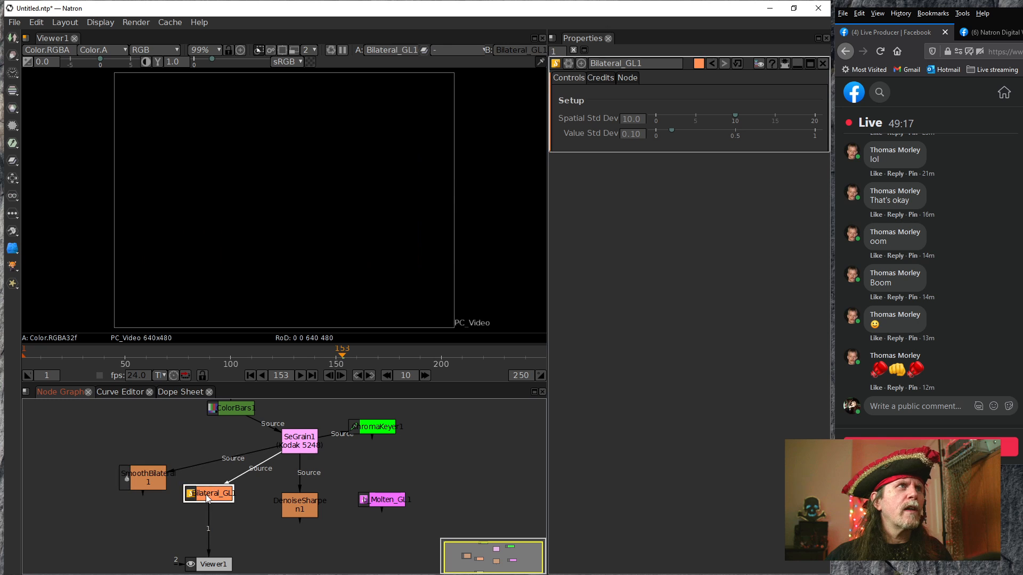
left_click(149, 482)
key("1")
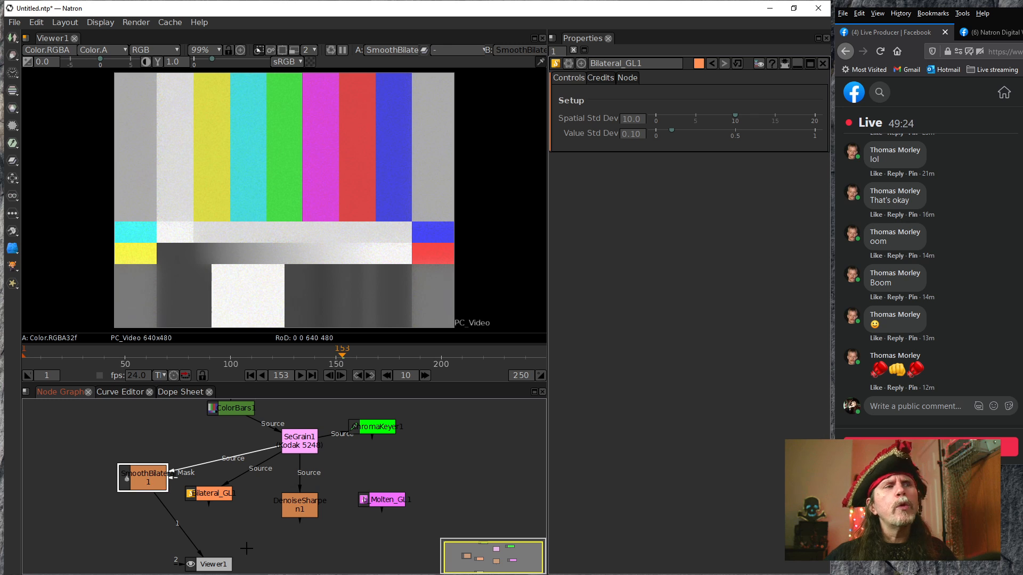
Place Viewer1 directly below SmoothBilateral1 and set Bilateral_GL1's Value Std Dev to 0.07
left_click_drag(213, 564, 148, 539)
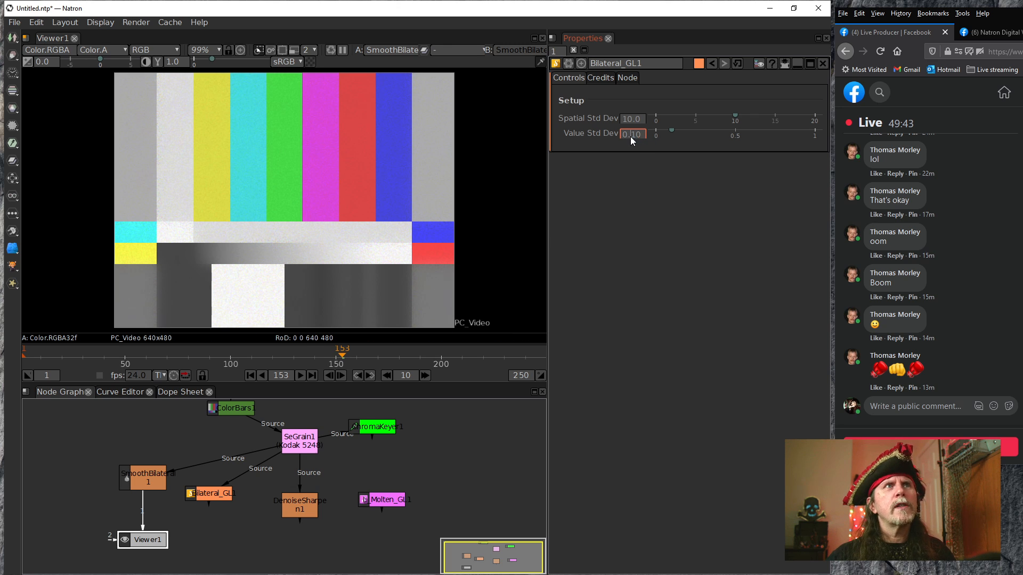
scroll(634, 135, "down", 1)
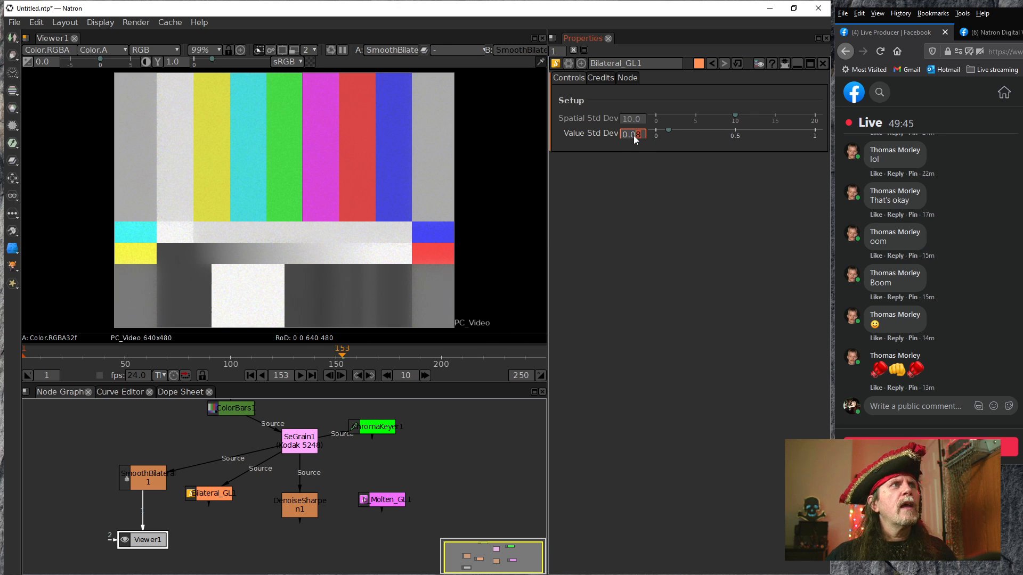
left_click(139, 450)
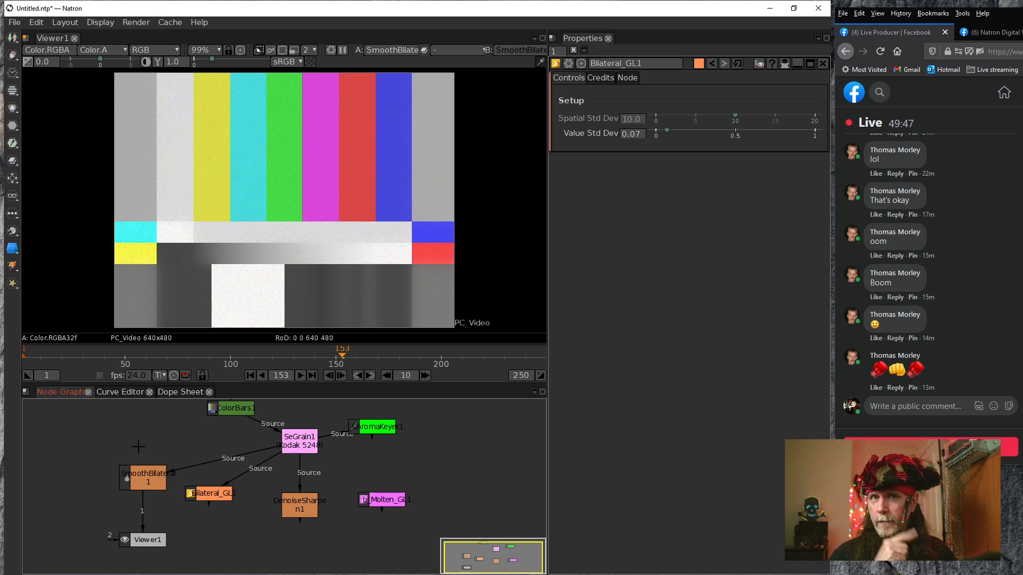
Add a DUCK_Denoise community filter fed by SeGrain1, place it above SmoothBilateral1 and display its output in Viewer1
right_click(188, 443)
mouse_move(251, 375)
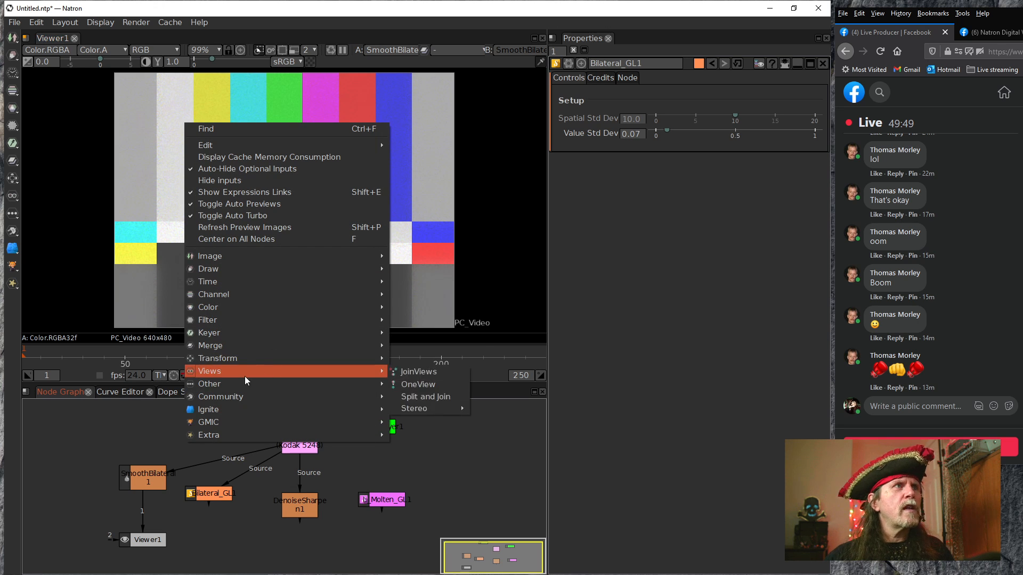
mouse_move(221, 399)
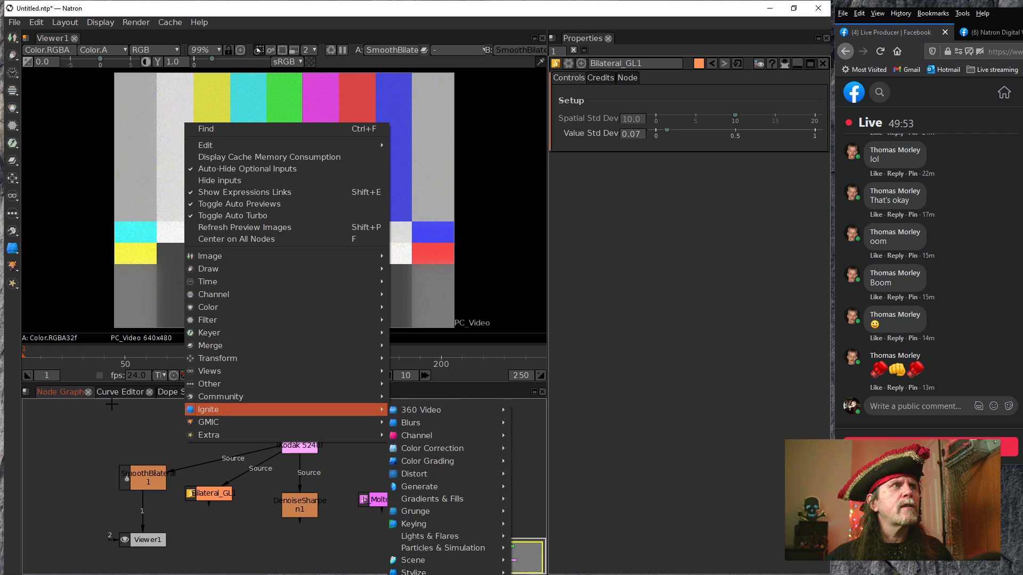
mouse_move(291, 396)
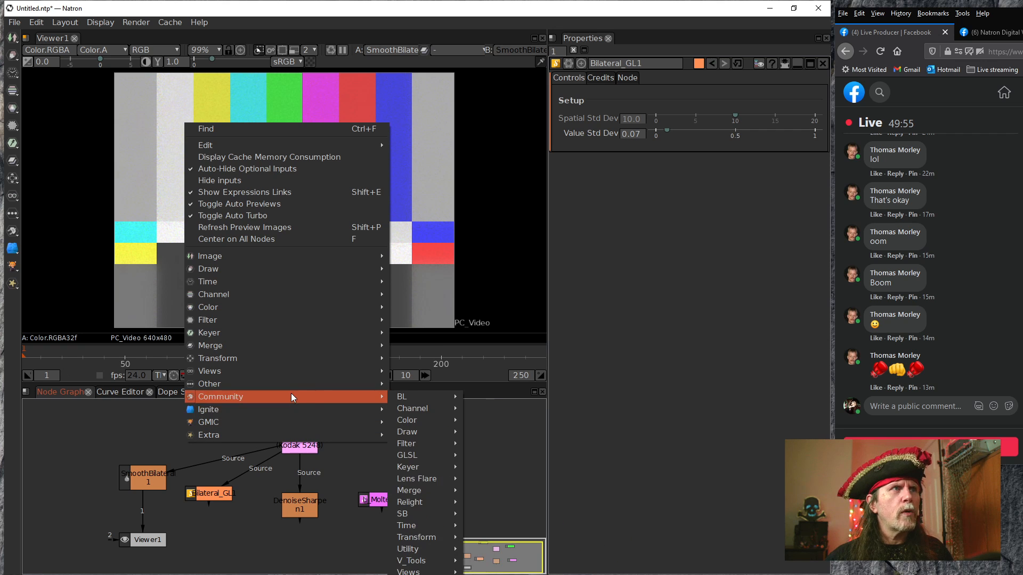
mouse_move(436, 505)
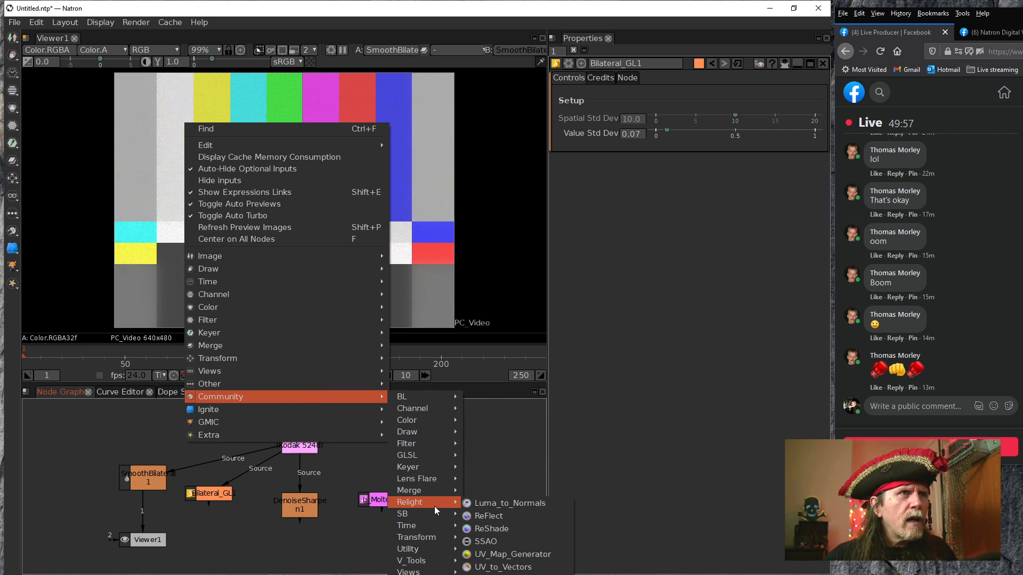
mouse_move(430, 443)
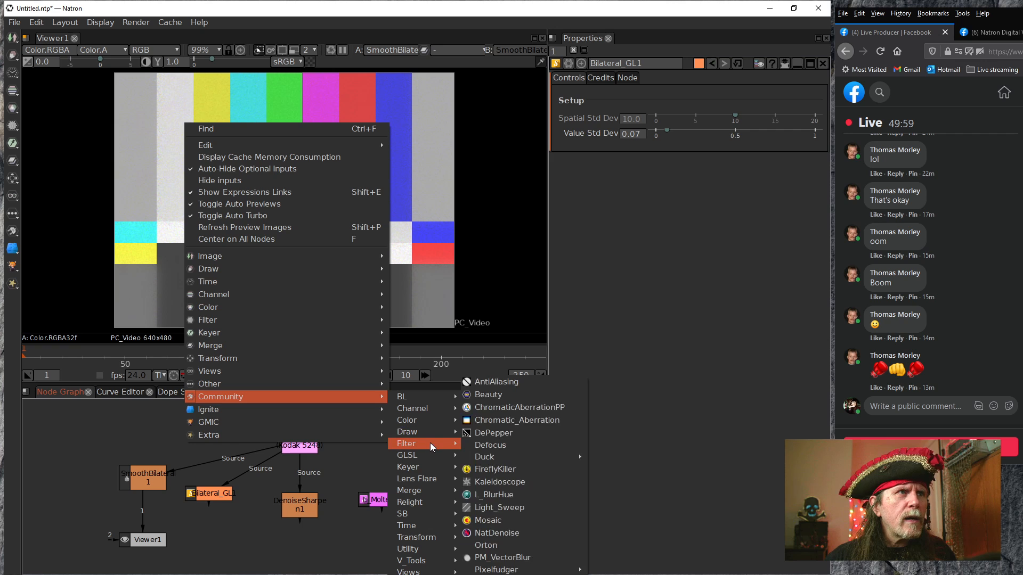
mouse_move(495, 569)
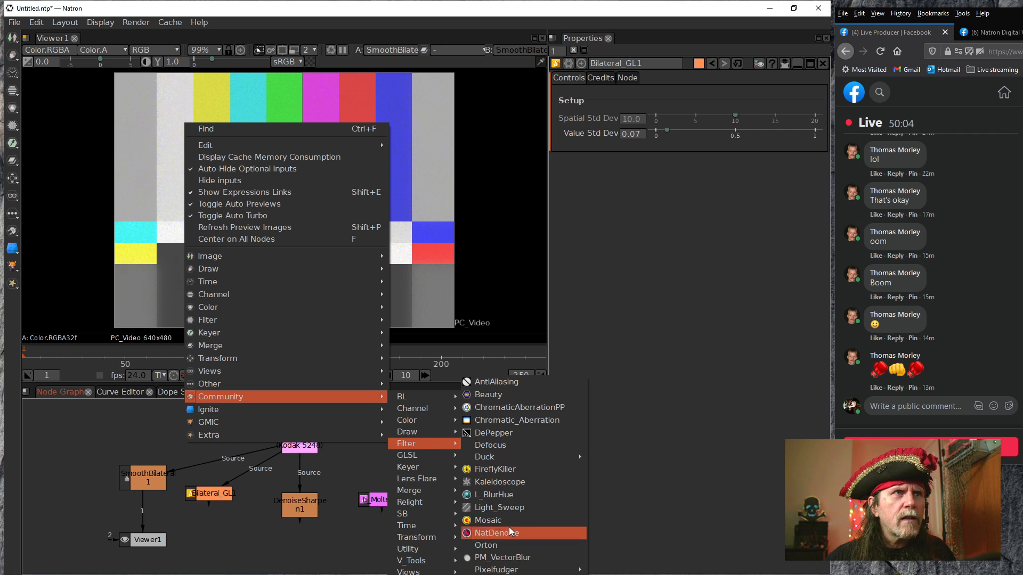
mouse_move(523, 455)
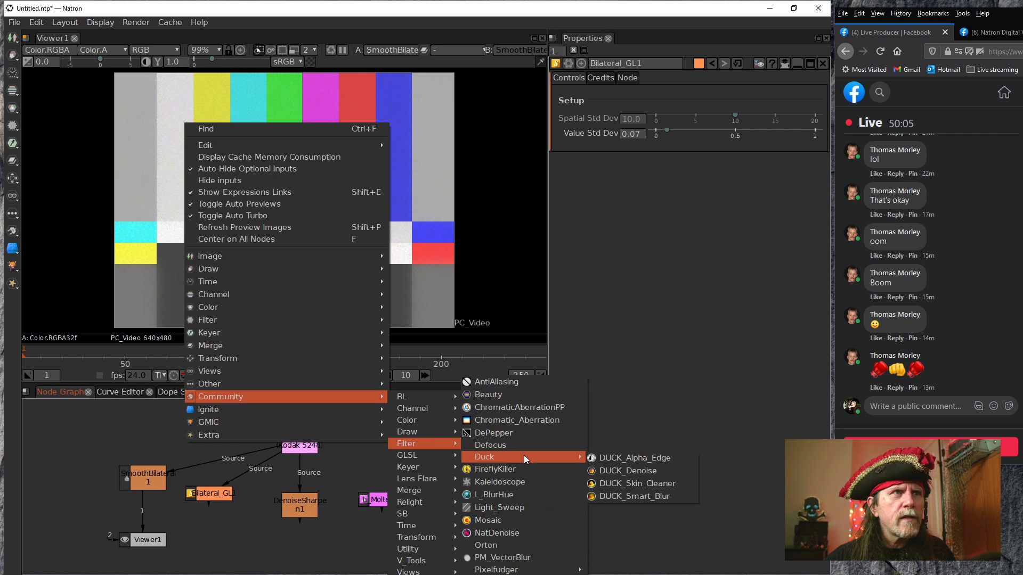
left_click(629, 472)
left_click_drag(321, 493, 303, 443)
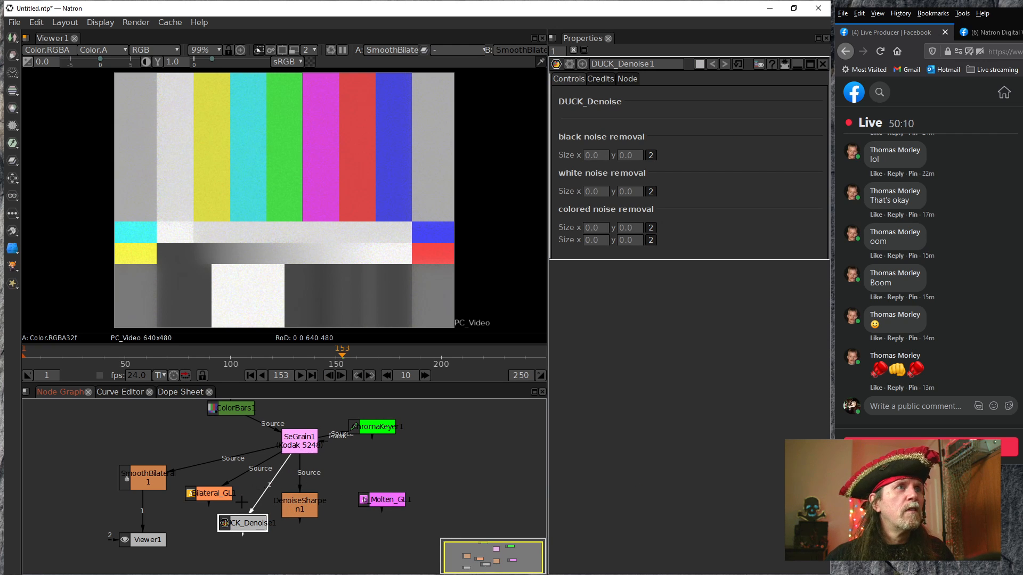
left_click_drag(178, 507, 151, 429)
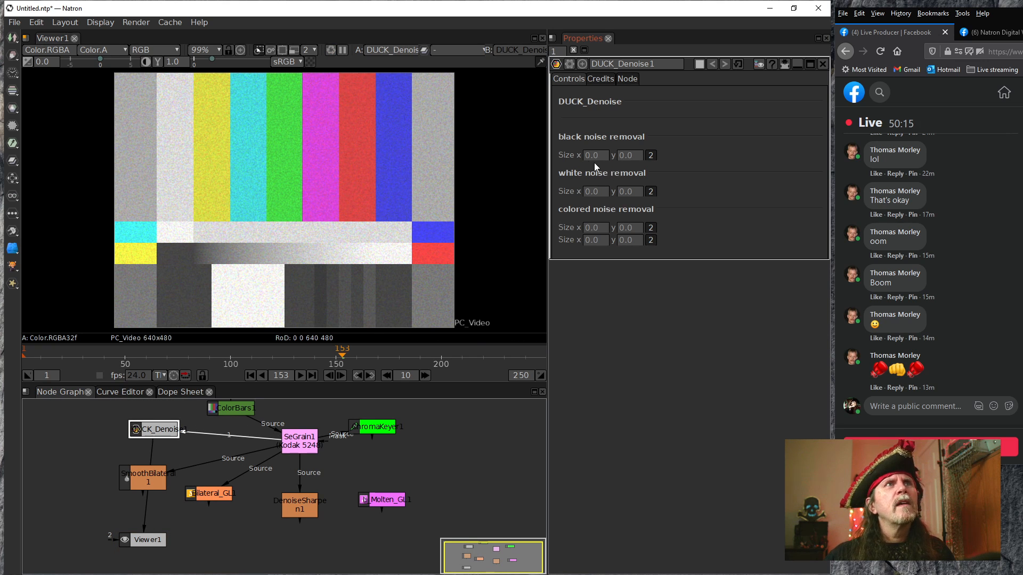
Merge DUCK_Denoise1's black noise removal size into a single value and set it to 2.0
left_click(650, 156)
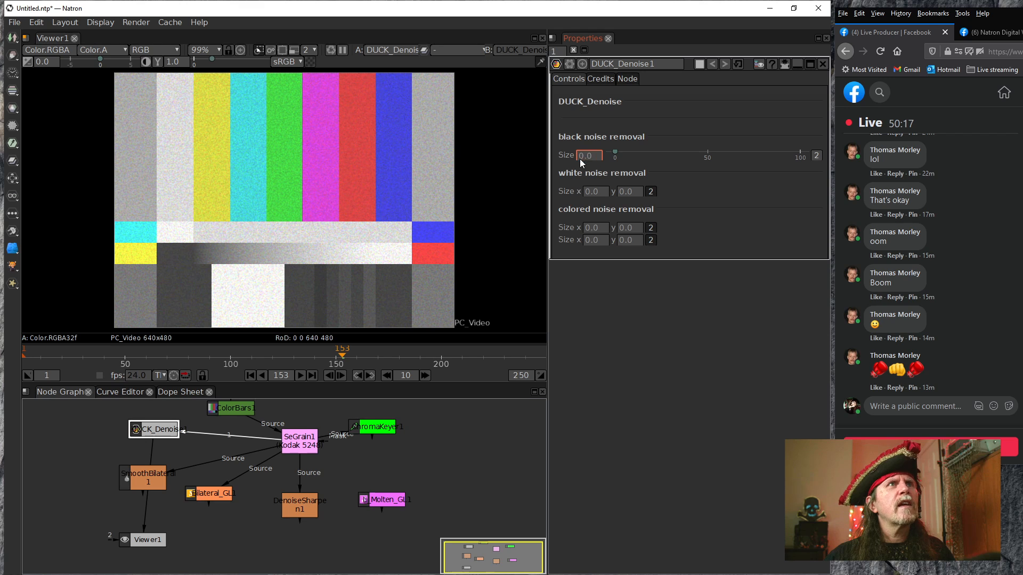
scroll(579, 158, "up", 1)
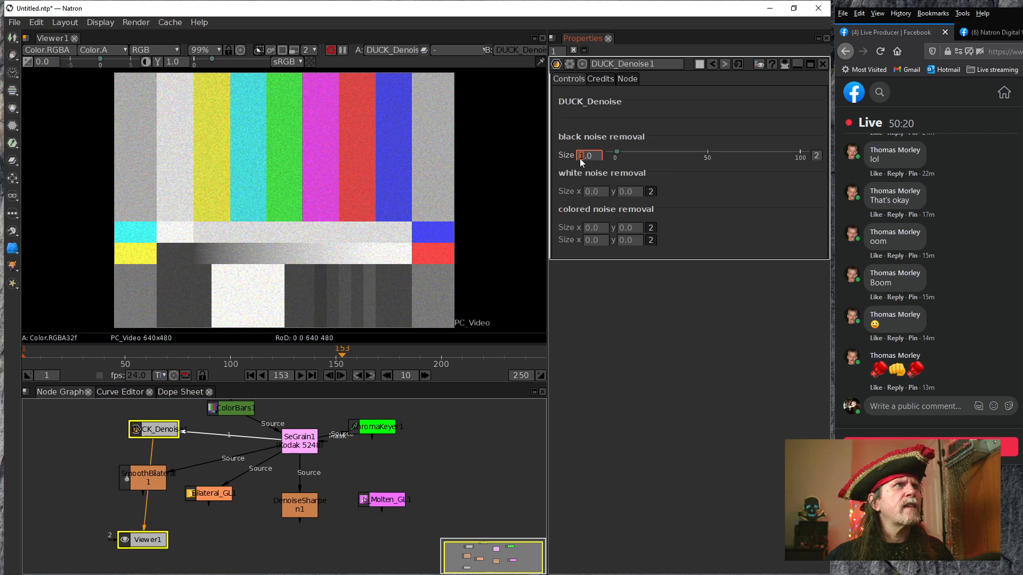
scroll(579, 159, "up", 1)
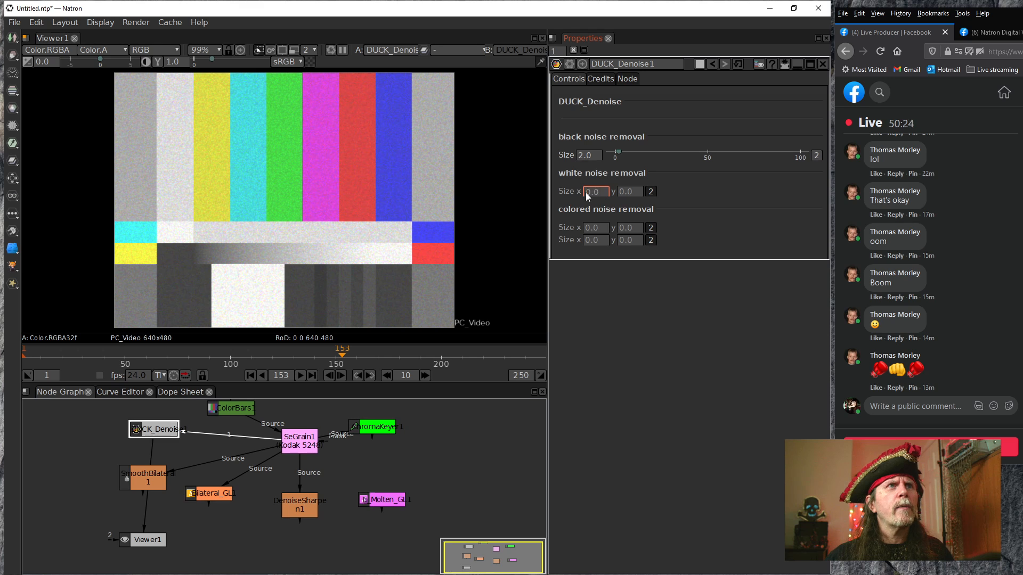
Set DUCK_Denoise1's black noise removal size to 0.0 and merge its white and both colored noise removal sizes into single values
scroll(577, 157, "down", 2)
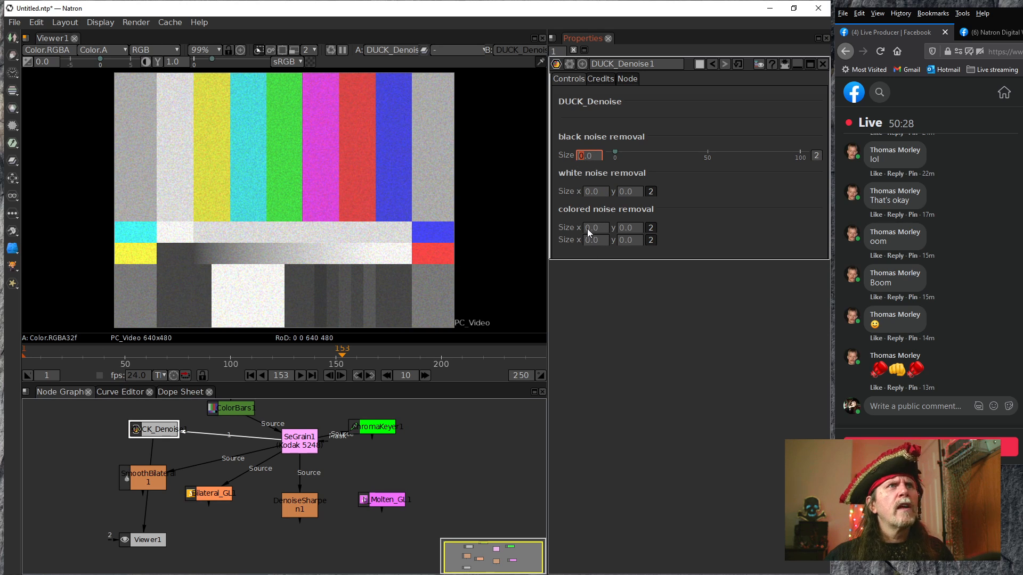
left_click(651, 228)
left_click(650, 240)
left_click(650, 192)
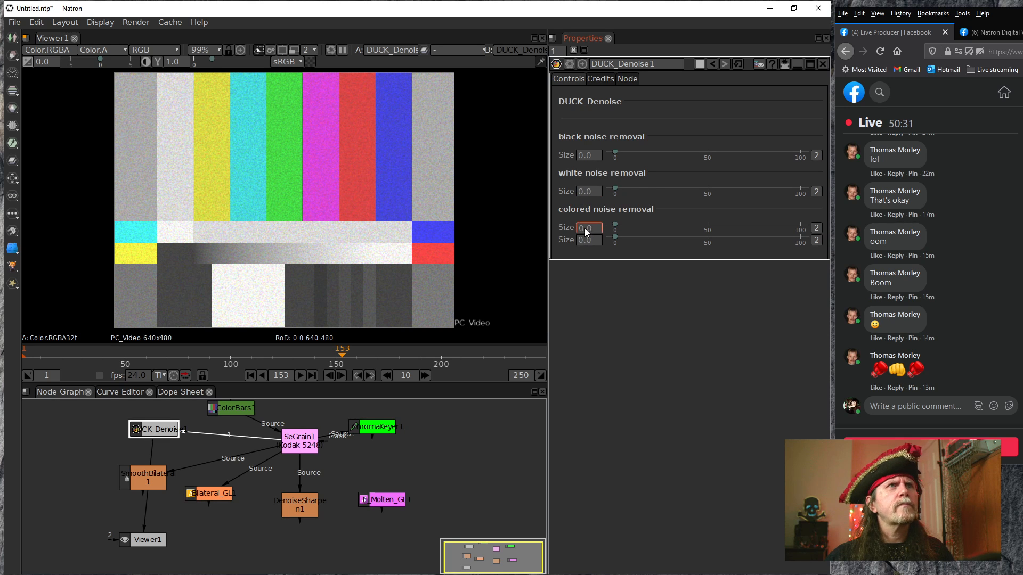
Set both of DUCK_Denoise1's colored noise removal sizes to 6.0
scroll(578, 227, "up", 1)
scroll(578, 227, "down", 1)
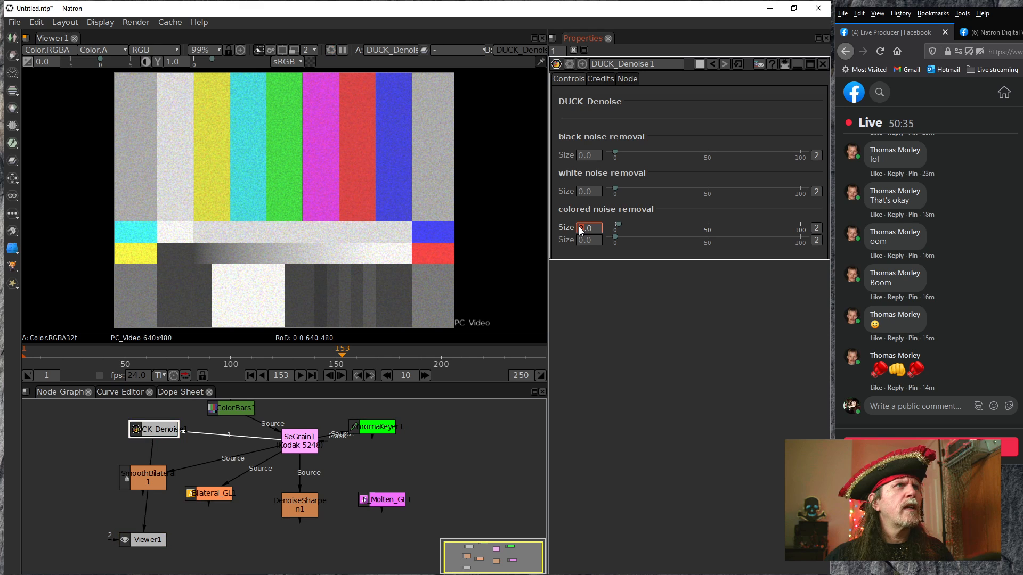
scroll(578, 227, "up", 2)
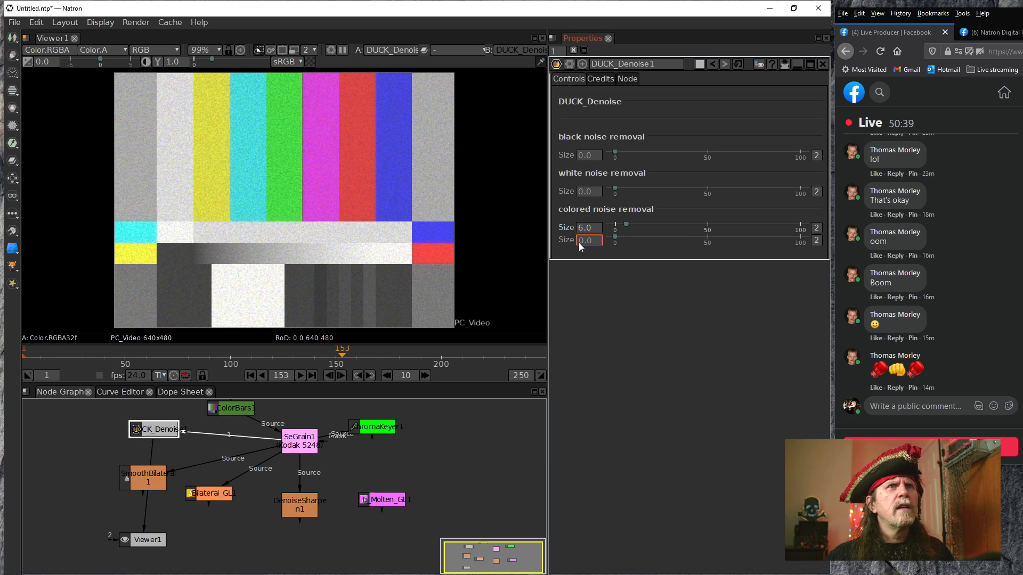
scroll(579, 242, "up", 4)
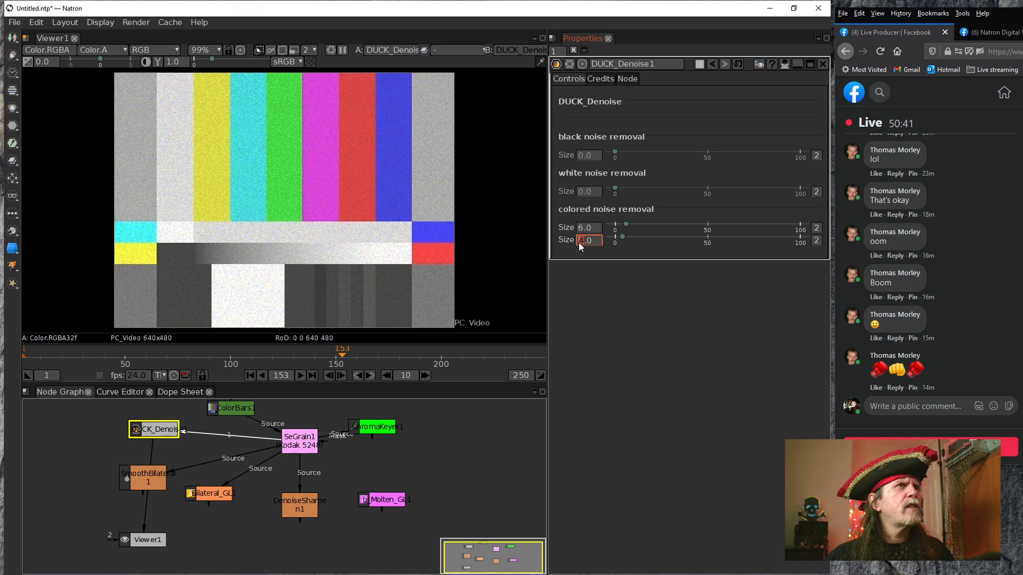
scroll(578, 242, "up", 1)
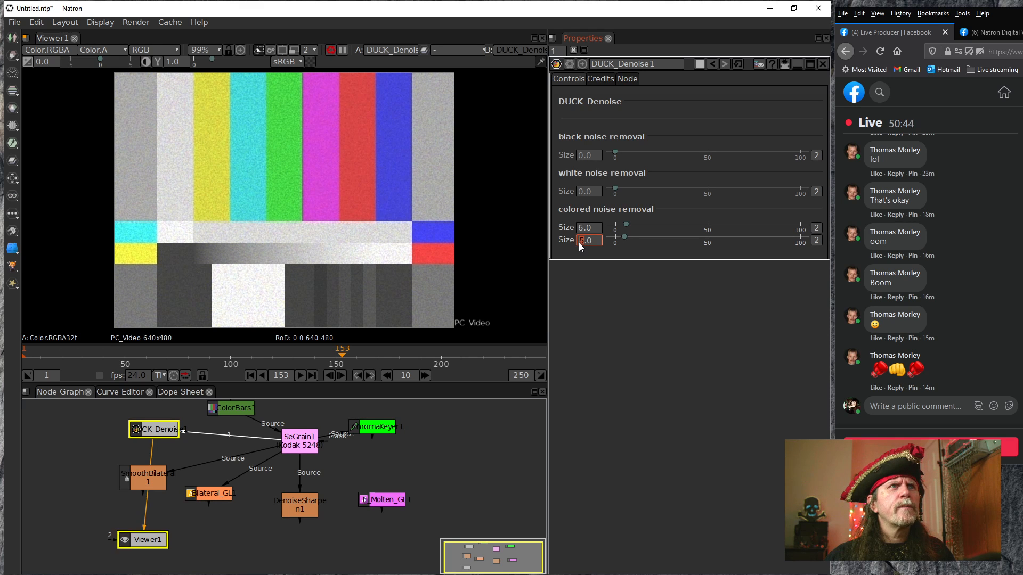
scroll(578, 242, "up", 1)
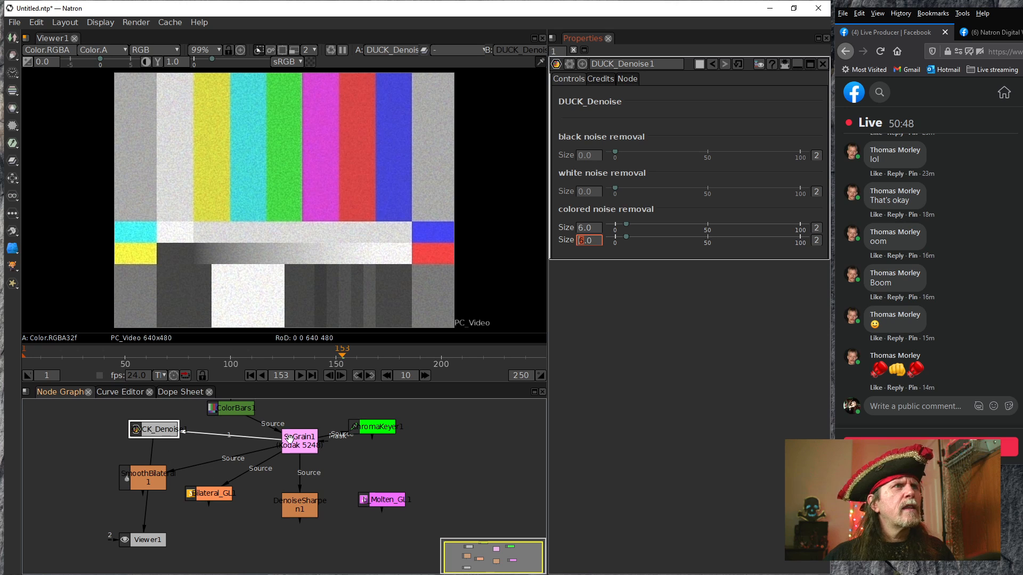
Compare SeGrain1 with DUCK_Denoise1 in Viewer1 close up on the color bars and white areas, ending on DUCK_Denoise1
left_click(302, 449)
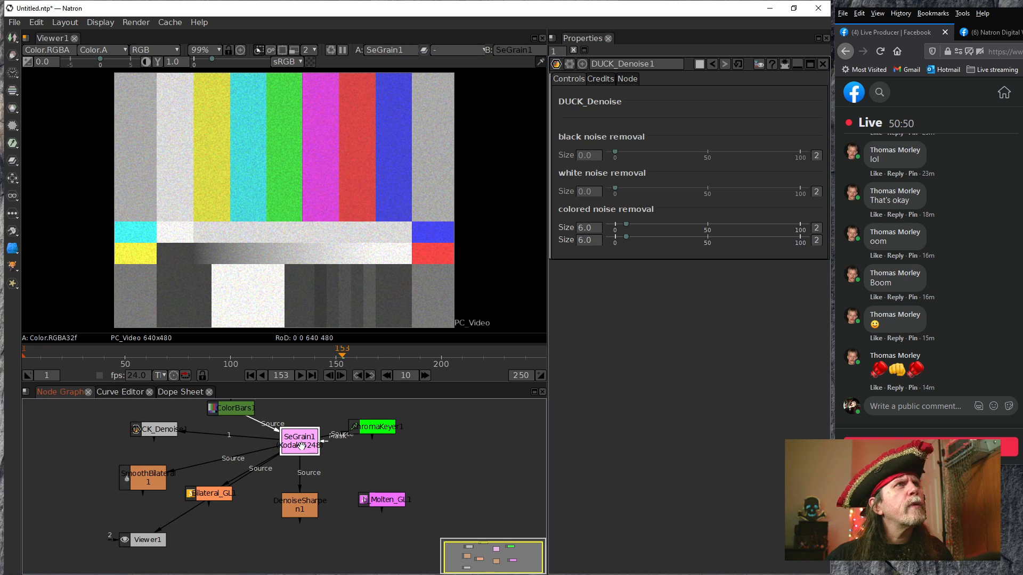
left_click(166, 433)
scroll(315, 186, "up", 8)
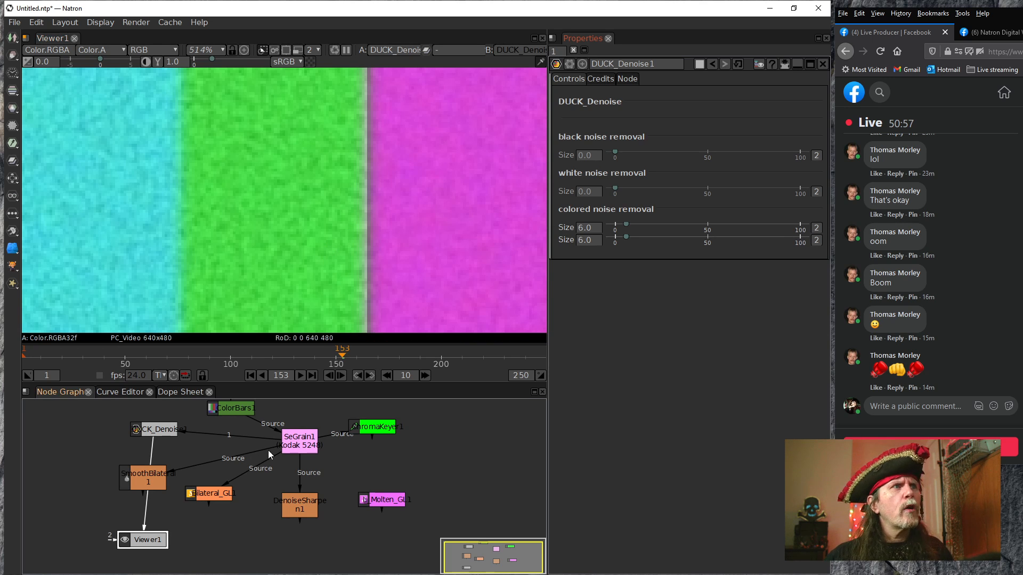
left_click(299, 441)
key("1")
left_click_drag(215, 164, 271, 112)
left_click_drag(291, 258, 178, 85)
left_click_drag(288, 289, 299, 178)
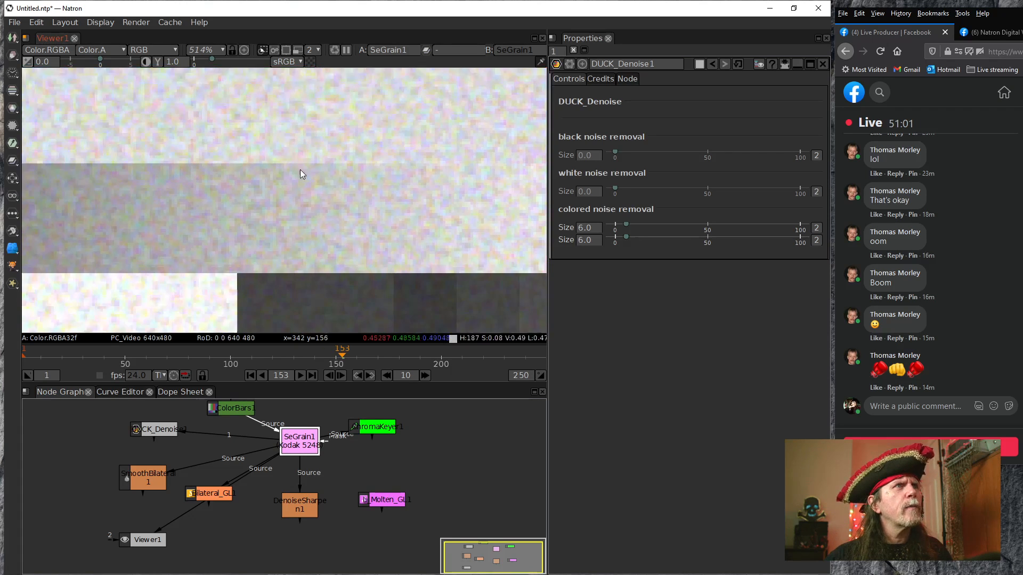
mouse_move(401, 193)
left_mouse_down()
mouse_move(202, 222)
mouse_move(163, 241)
left_mouse_up()
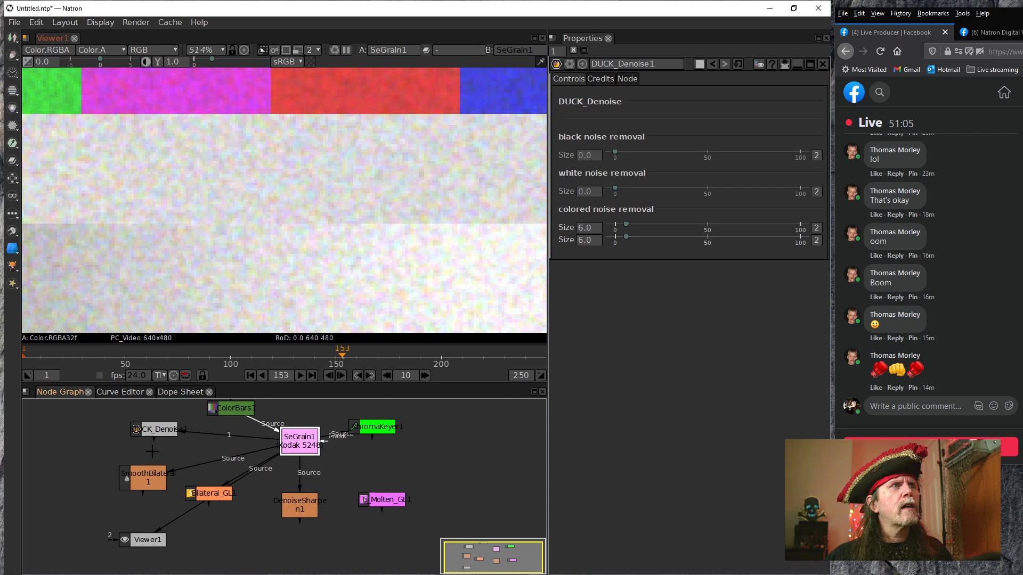
left_click(149, 429)
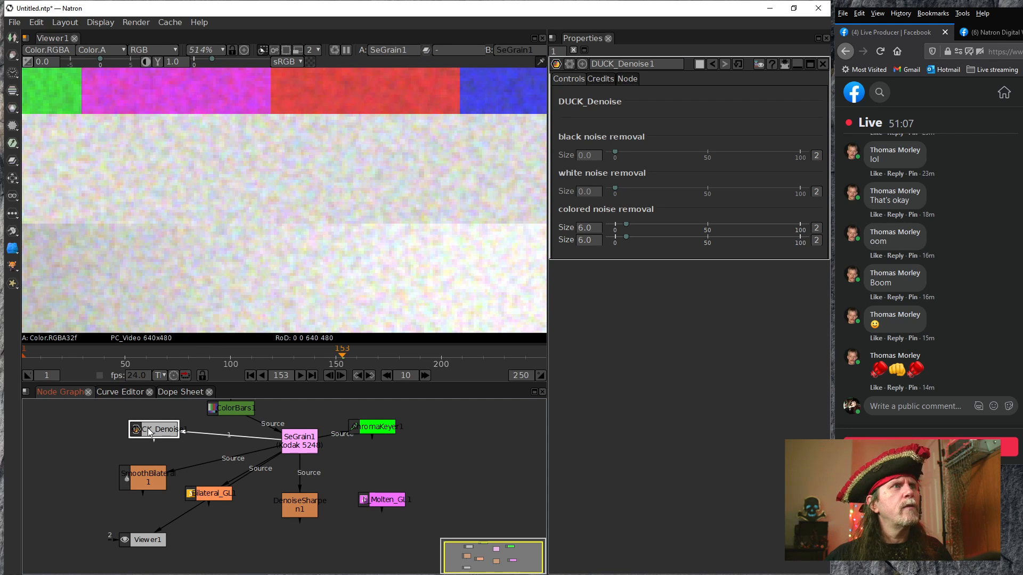
key("1")
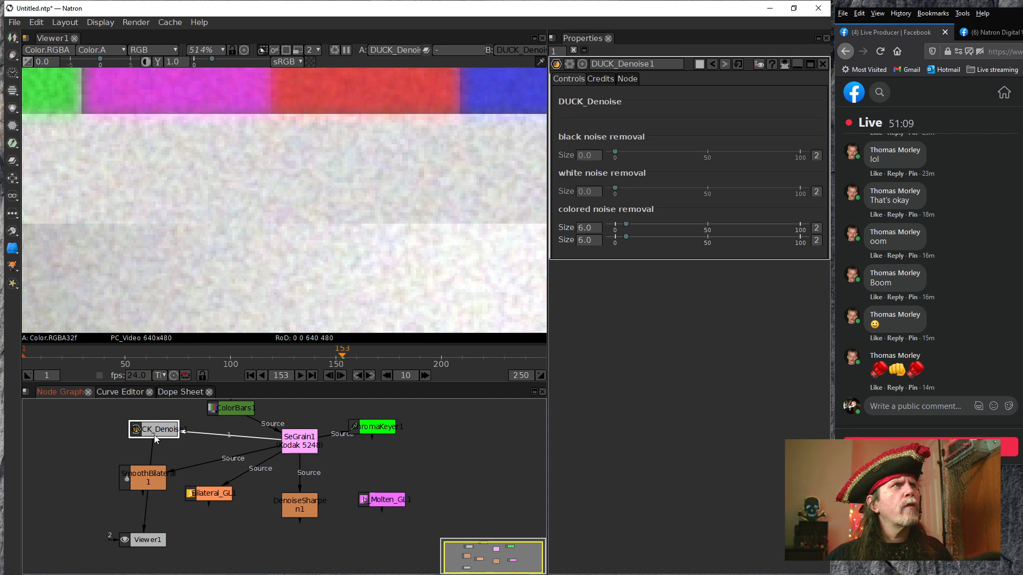
Try DUCK_Denoise1 black noise removal sizes up to 6.0 on the white area and bring the size back to 2.0
left_click(600, 231)
left_click_drag(207, 220, 269, 250)
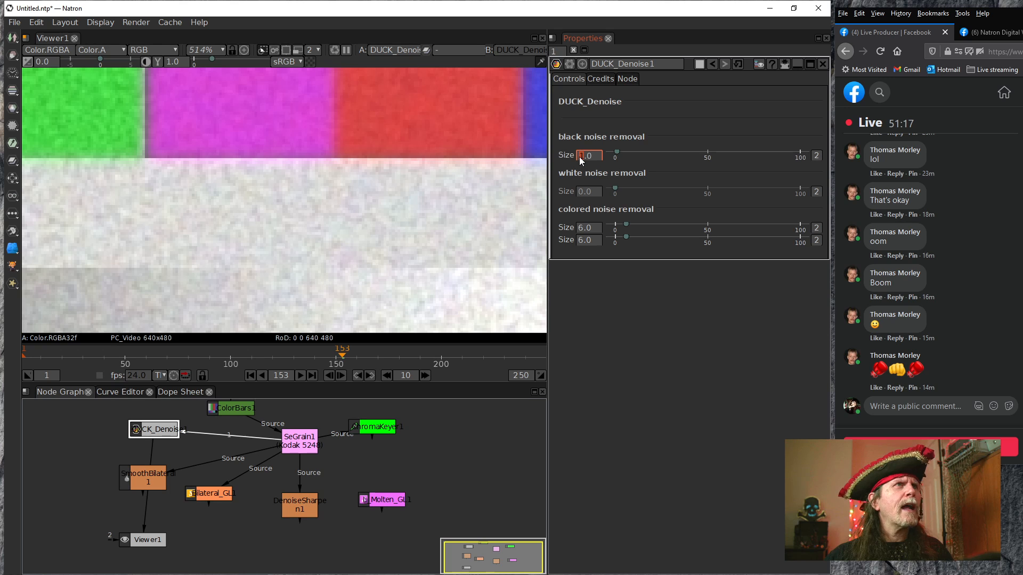
scroll(579, 157, "up", 4)
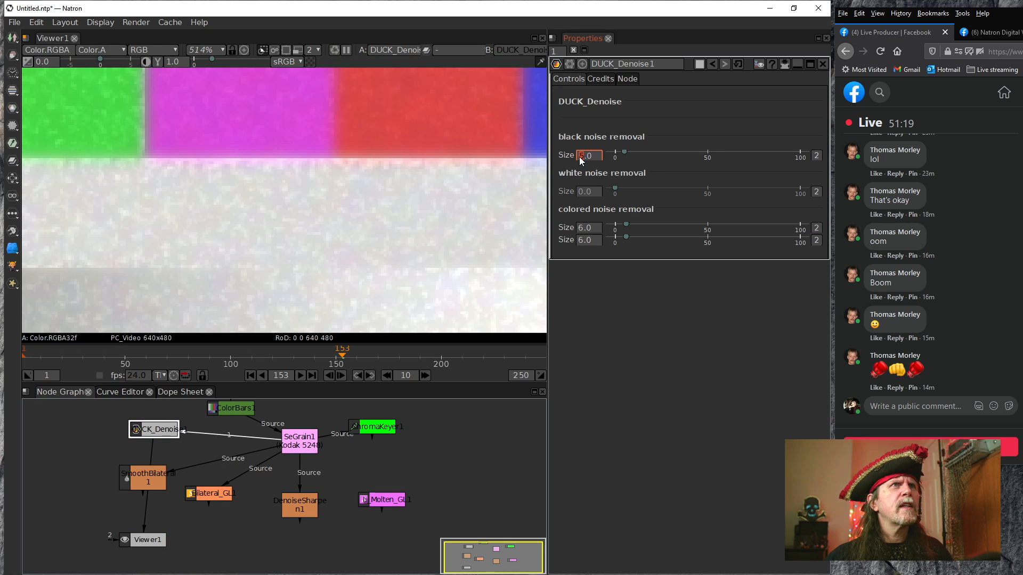
left_click_drag(452, 190, 365, 209)
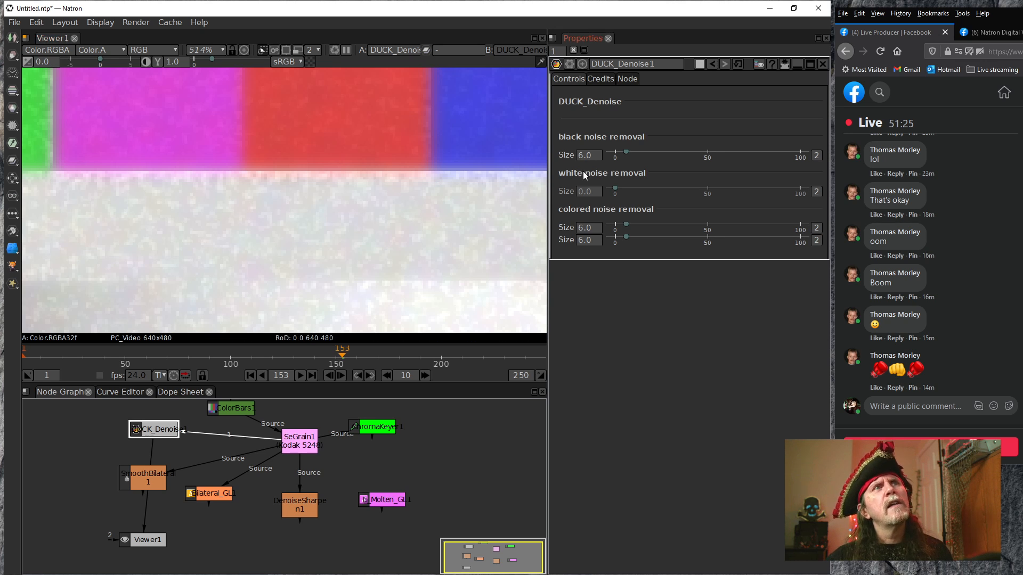
scroll(579, 157, "down", 2)
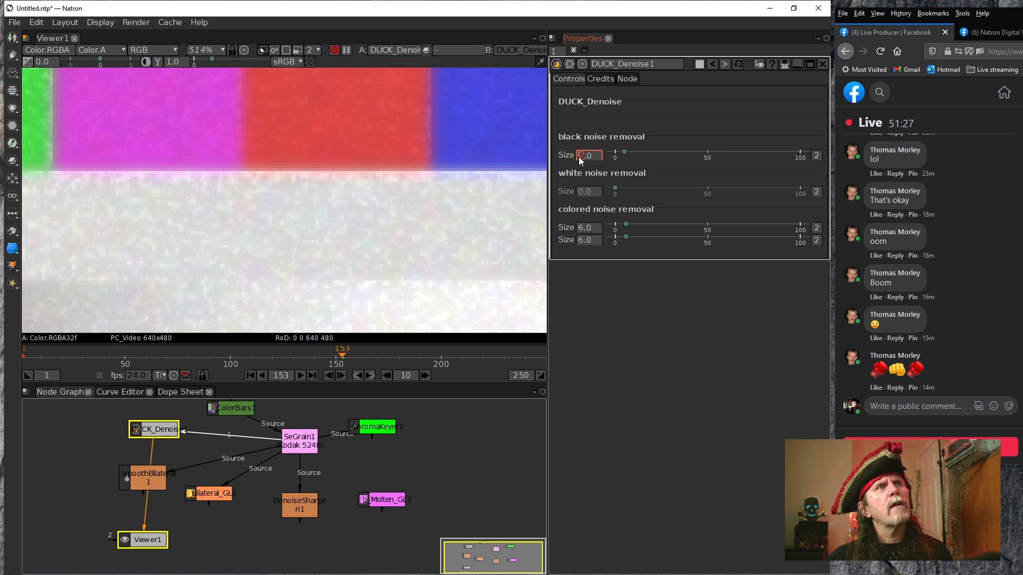
scroll(578, 157, "down", 1)
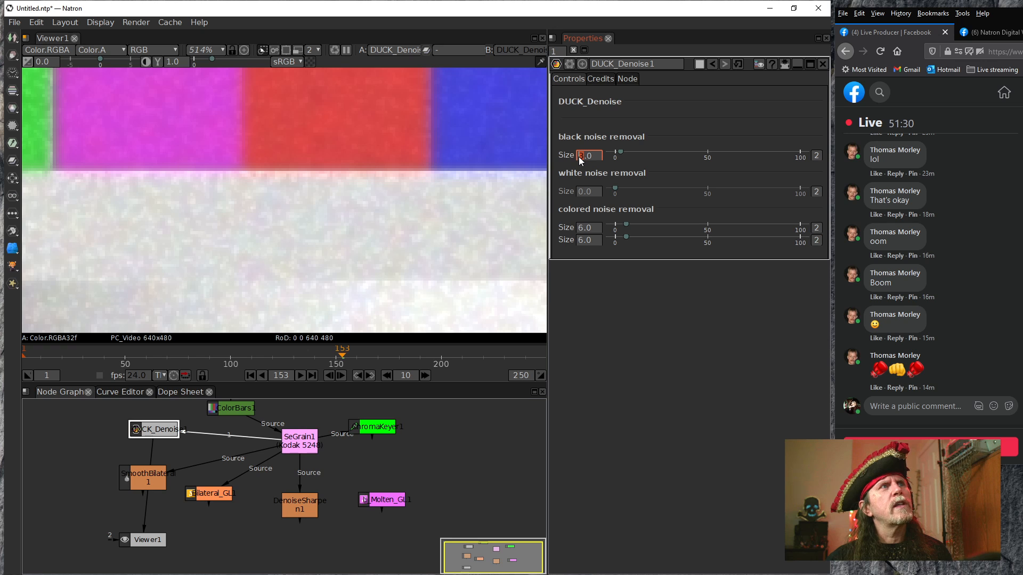
scroll(578, 157, "down", 1)
scroll(578, 157, "up", 1)
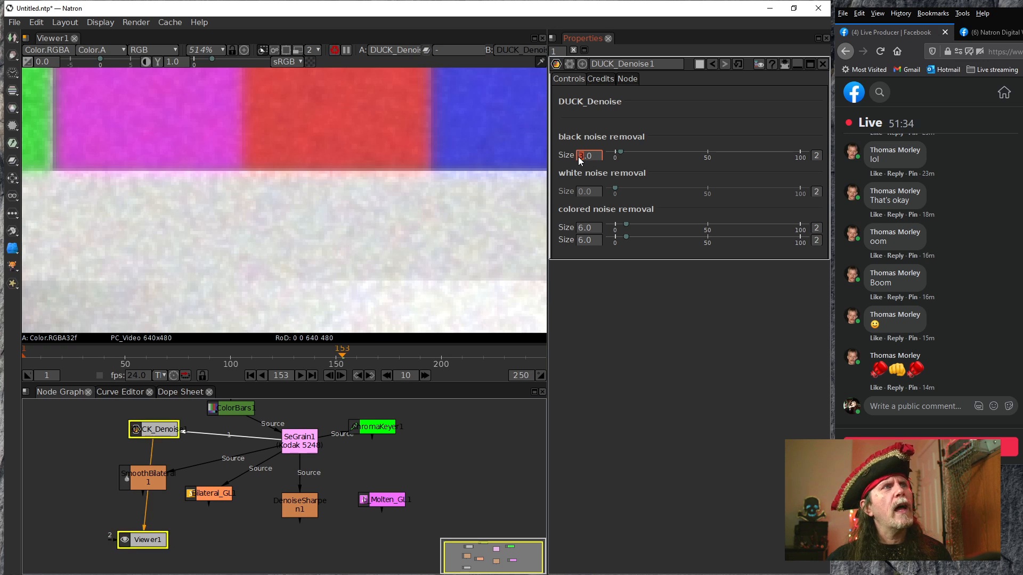
scroll(577, 156, "down", 1)
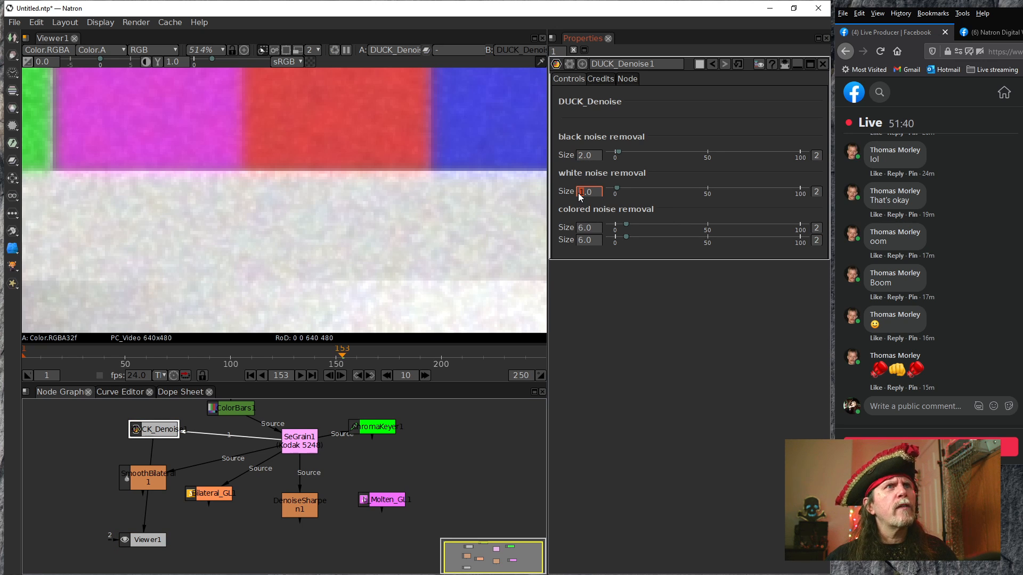
Set DUCK_Denoise1's black noise removal and white noise removal sizes both to 1.3
scroll(578, 196, "up", 1)
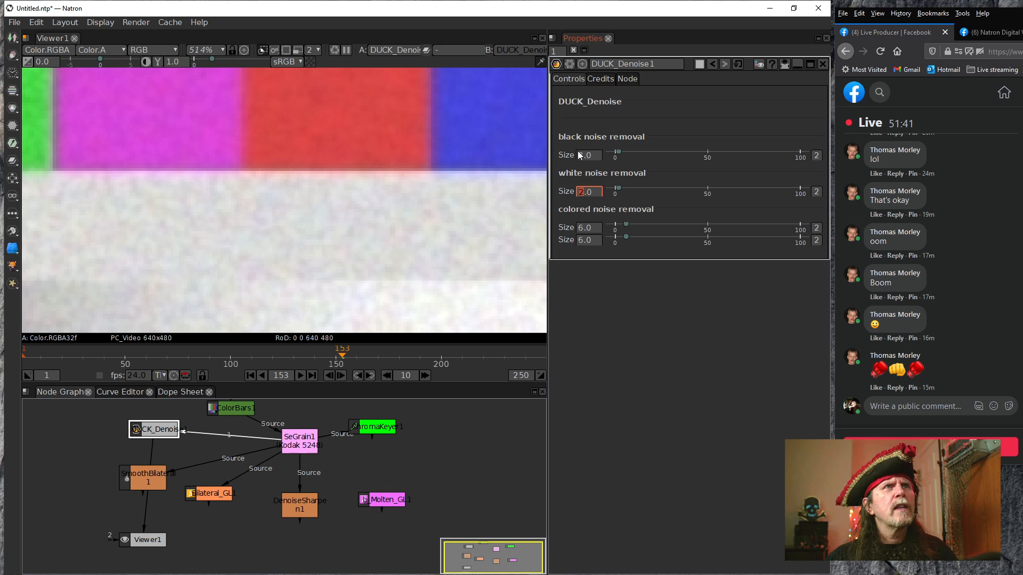
scroll(580, 156, "down", 1)
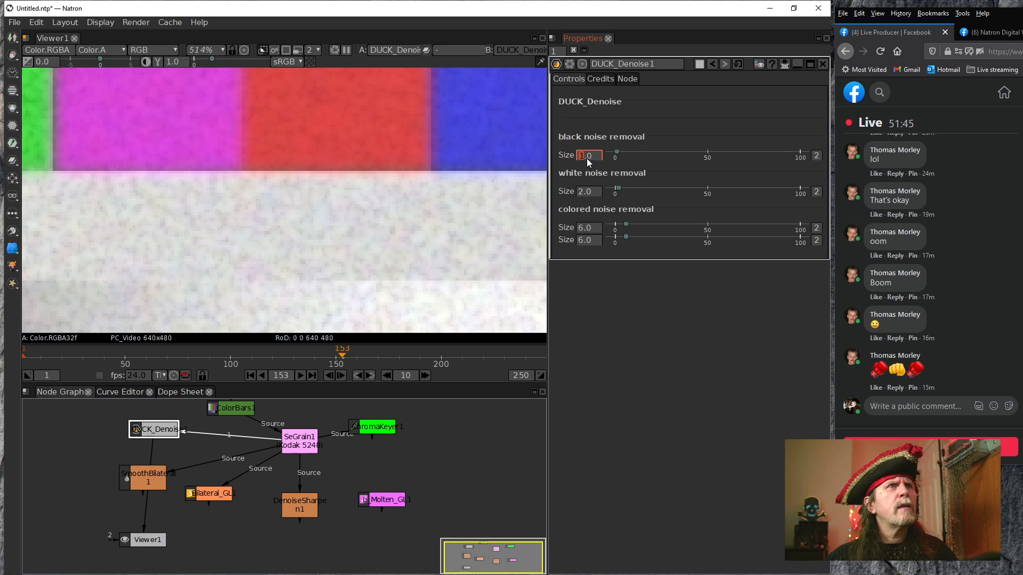
scroll(585, 159, "up", 3)
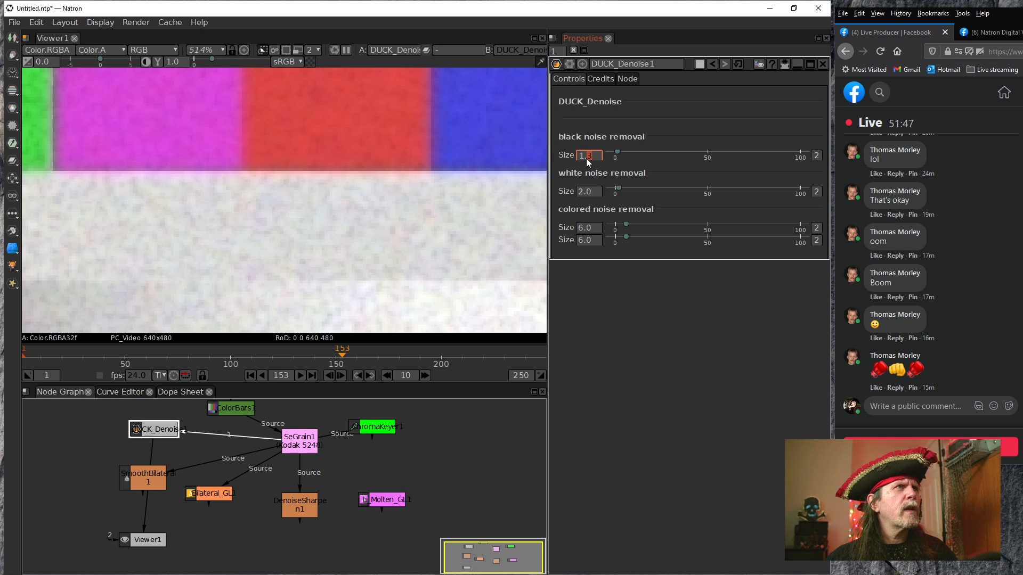
scroll(586, 193, "down", 2)
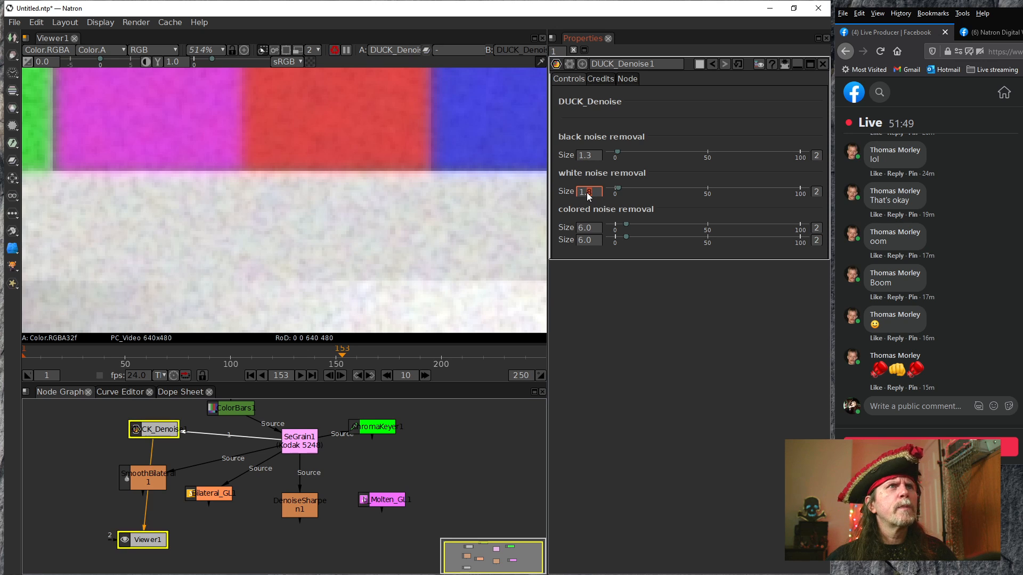
scroll(586, 193, "down", 1)
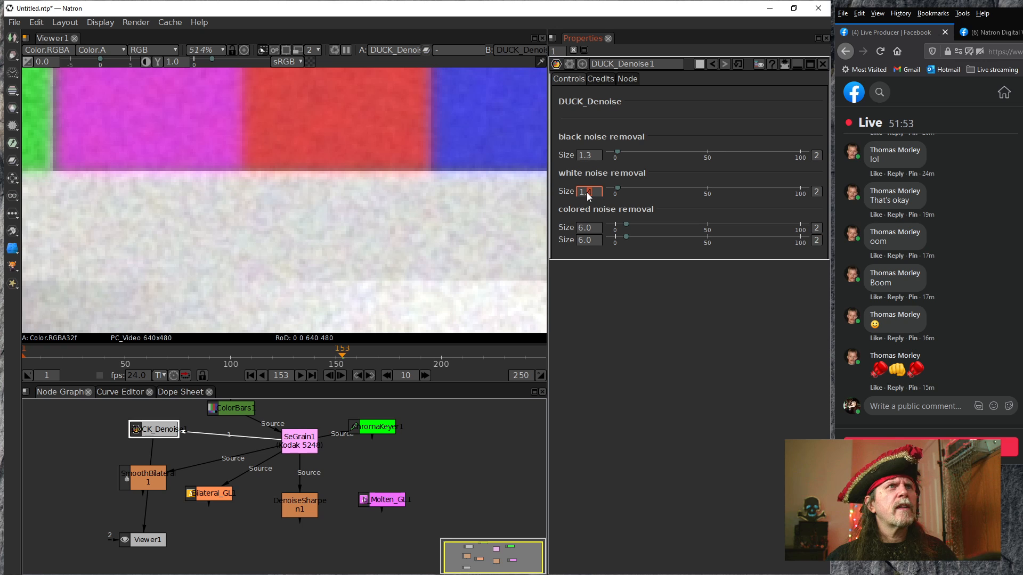
Check the DUCK_Denoise1 result against the SeGrain1 source in Viewer1, ending on DUCK_Denoise1 at the color bar edges
left_click_drag(179, 214, 236, 221)
left_click_drag(187, 200, 412, 193)
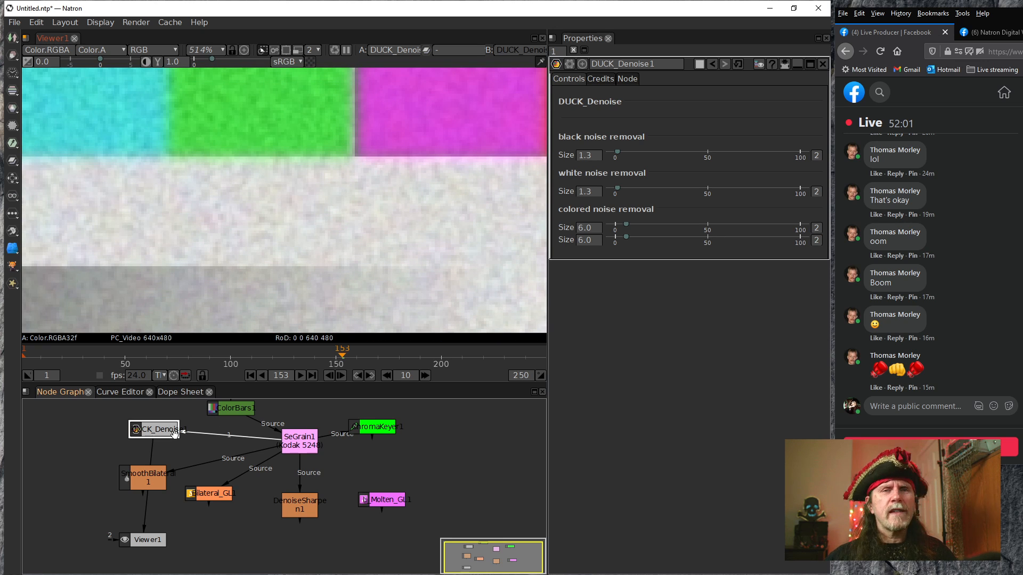
left_click(152, 429)
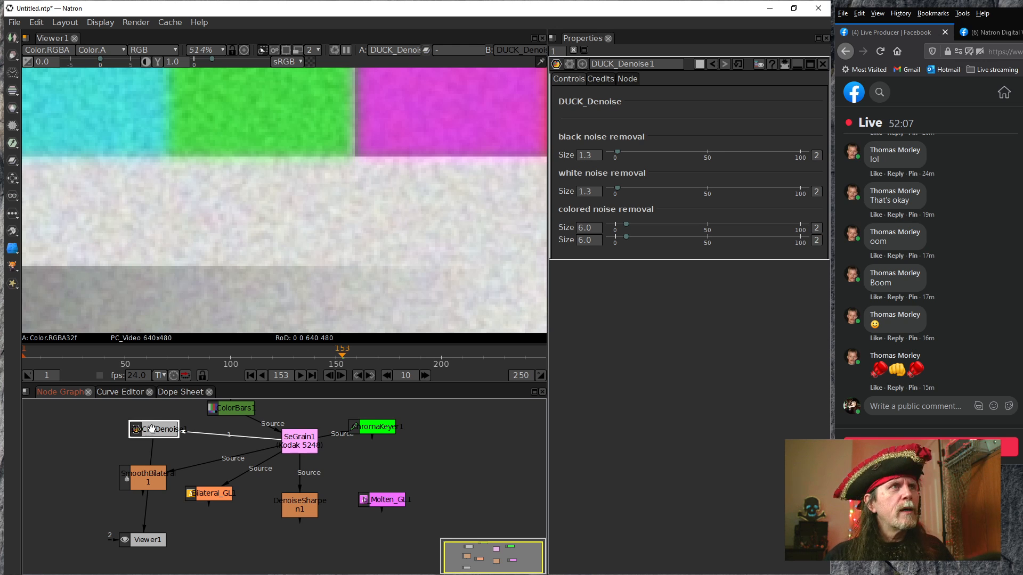
left_click(296, 440)
key("1")
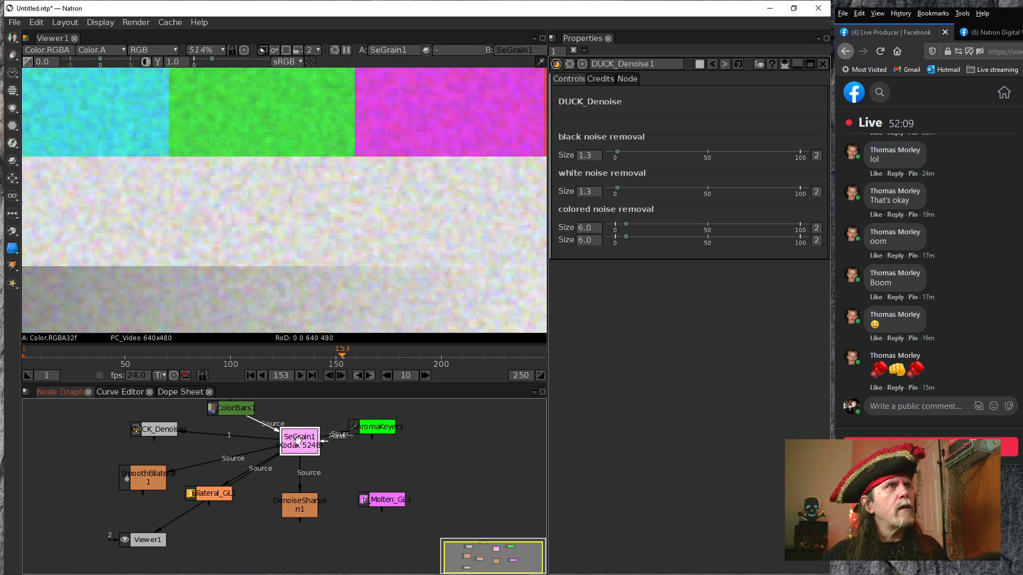
left_click(164, 431)
key("1")
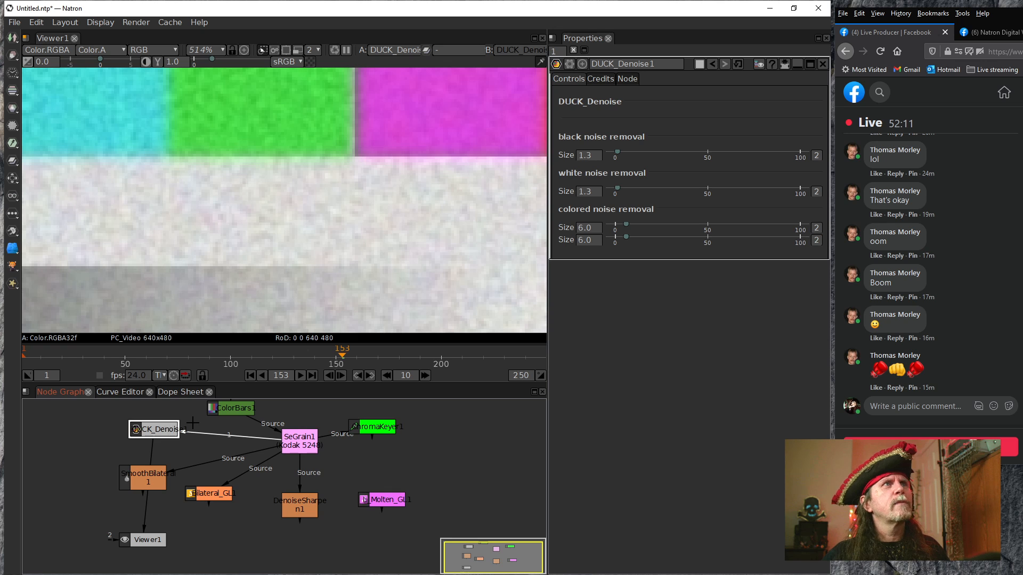
left_click_drag(397, 120, 360, 305)
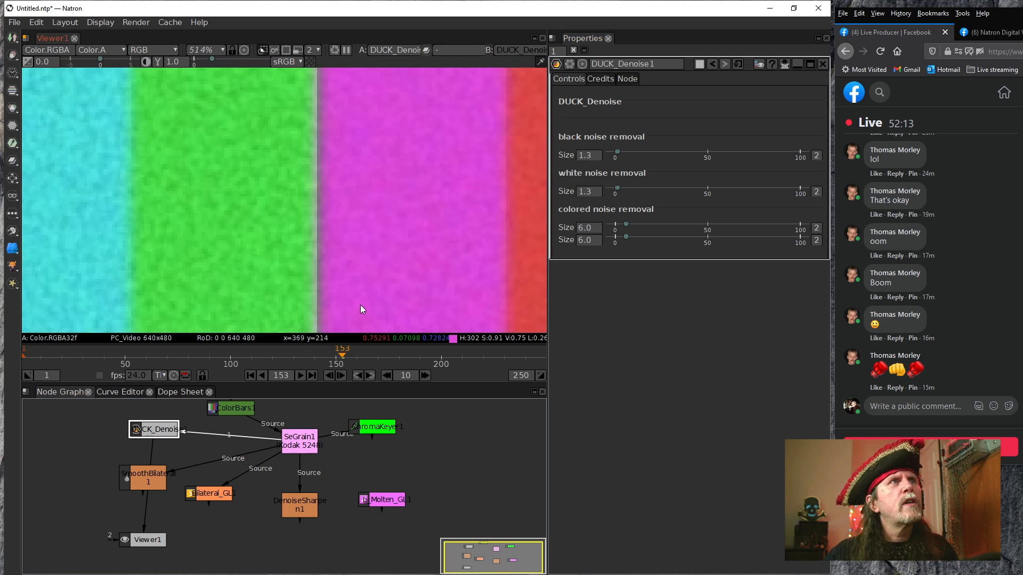
Lower both of DUCK_Denoise1's colored noise removal sizes to 3.0 and check the bar edges and white area
left_click(579, 242)
scroll(579, 241, "down", 3)
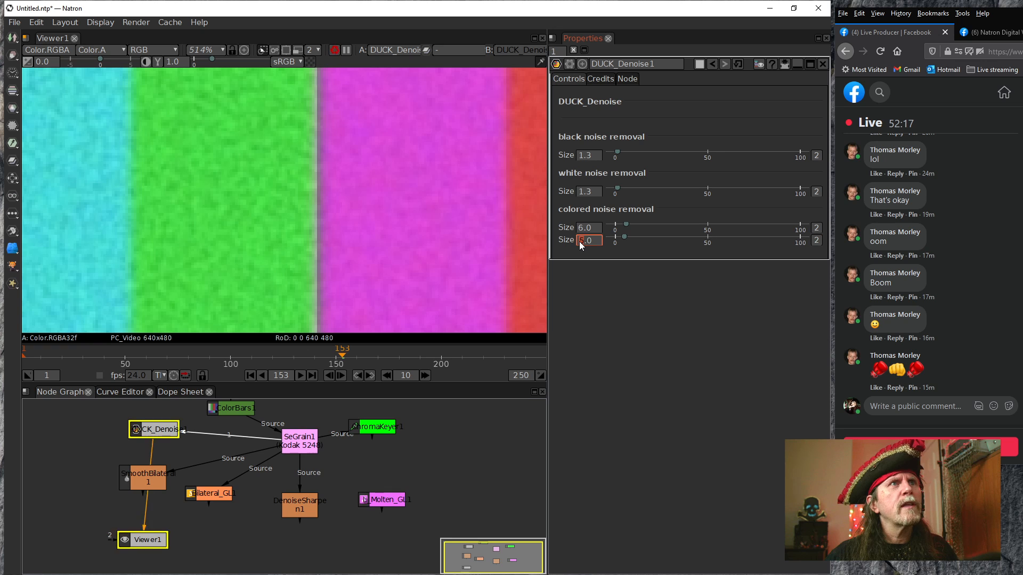
scroll(580, 229, "down", 3)
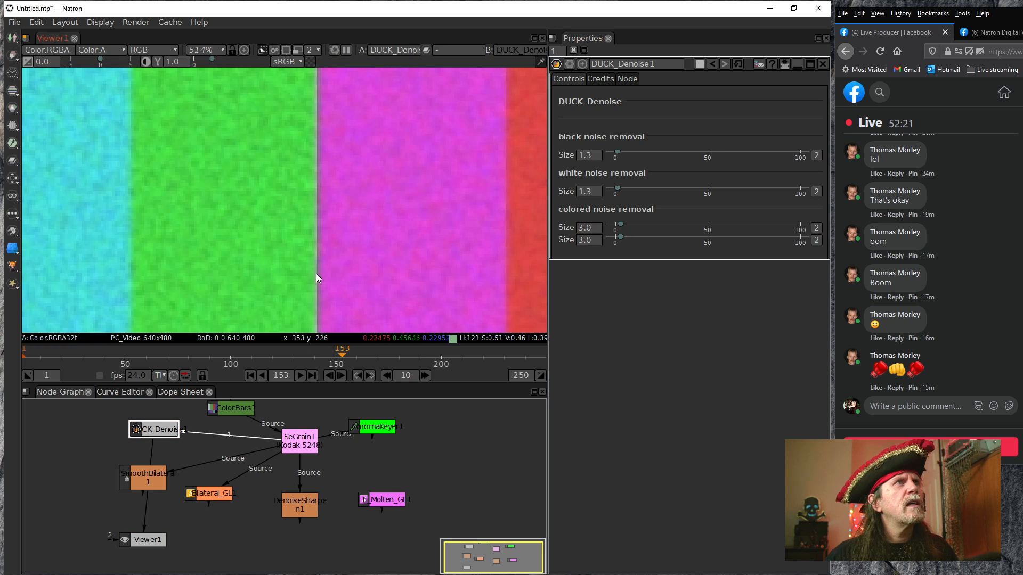
left_click_drag(322, 319, 295, 215)
left_click_drag(295, 275, 295, 219)
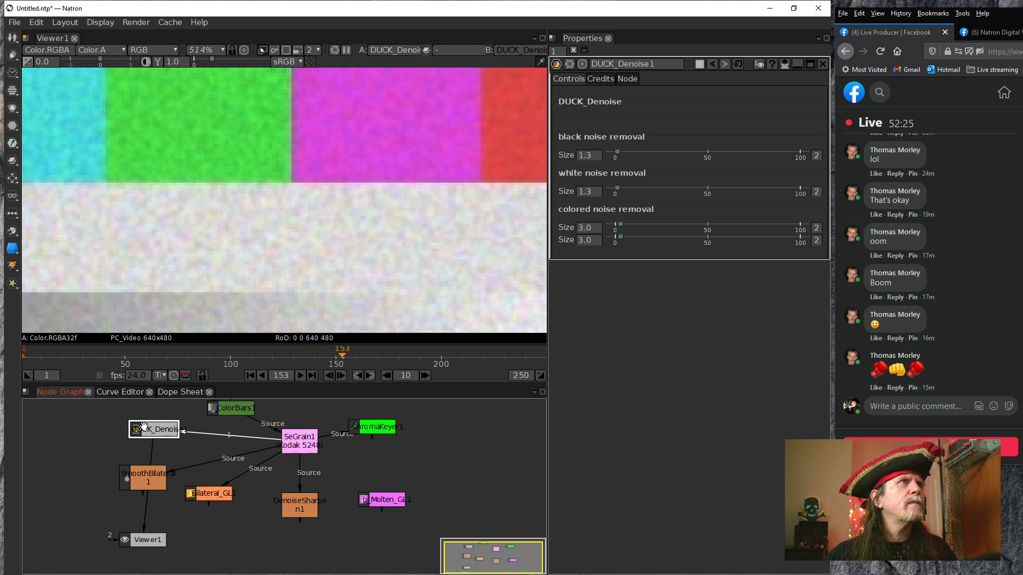
Connect DUCK_Denoise1 to DenoiseSharpen1's Source input, display DenoiseSharpen1 in Viewer1 and open its settings
left_click_drag(254, 458, 159, 423)
left_click_drag(145, 515, 300, 507)
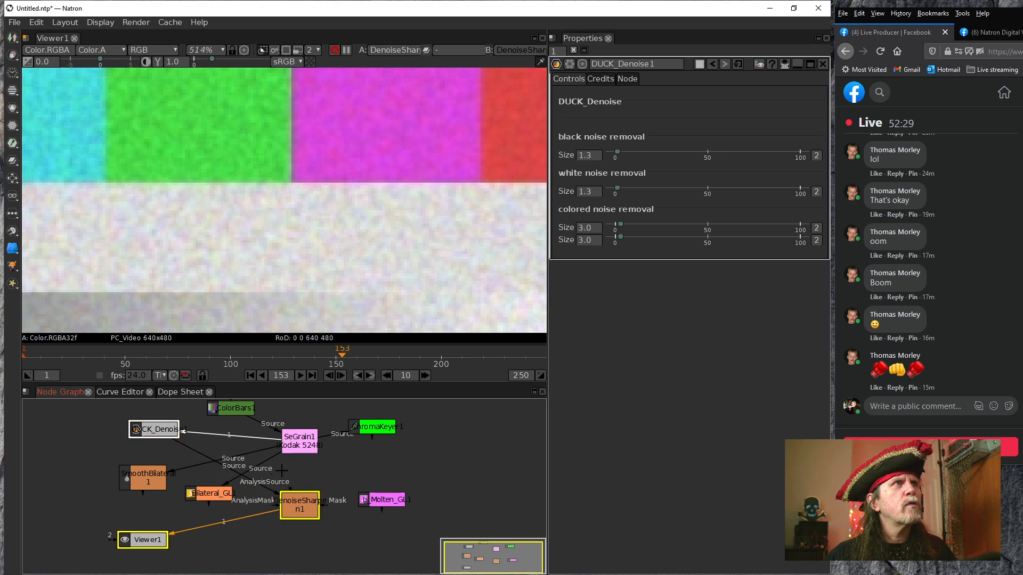
double_click(299, 509)
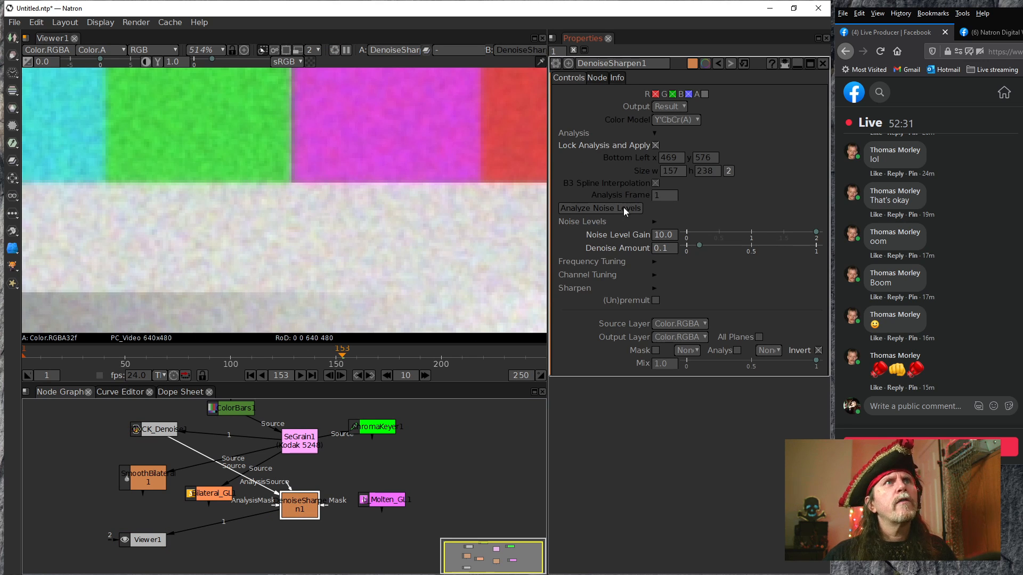
Try DenoiseSharpen1 with a noise level gain of 20.0 and denoise amounts of 0.3 and 0.1
left_click(656, 239)
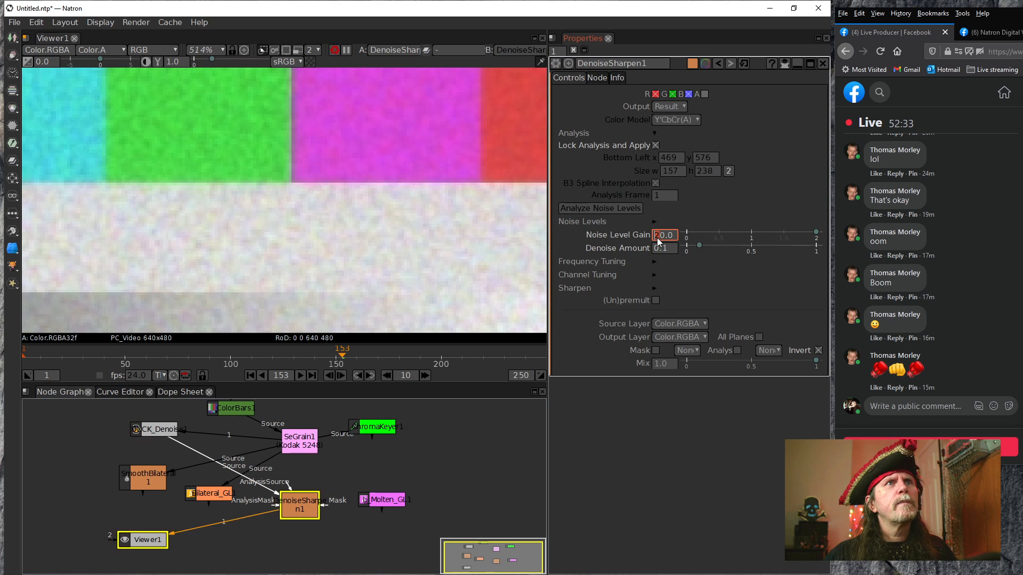
type("2")
left_click(663, 253)
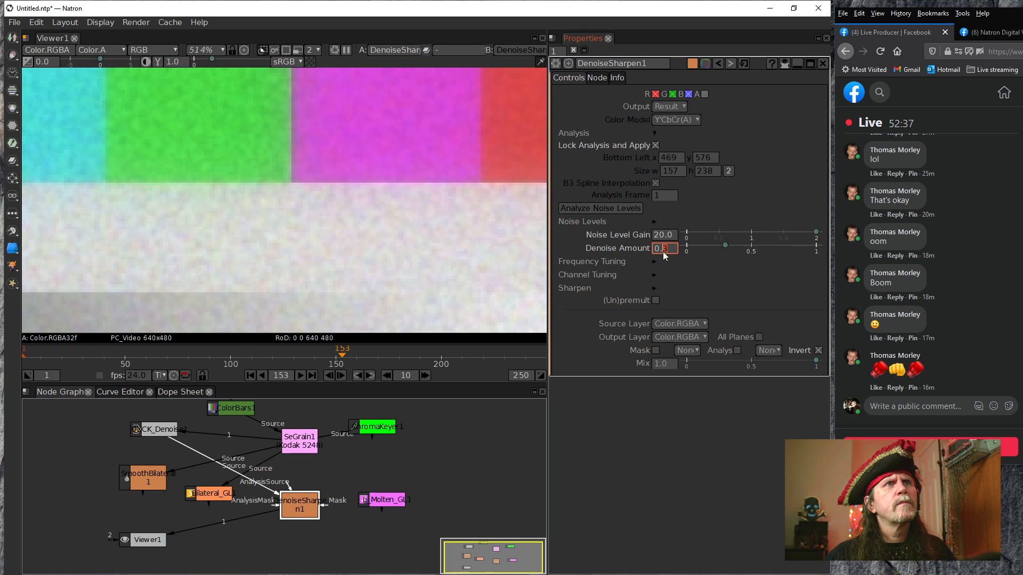
scroll(664, 255, "down", 3)
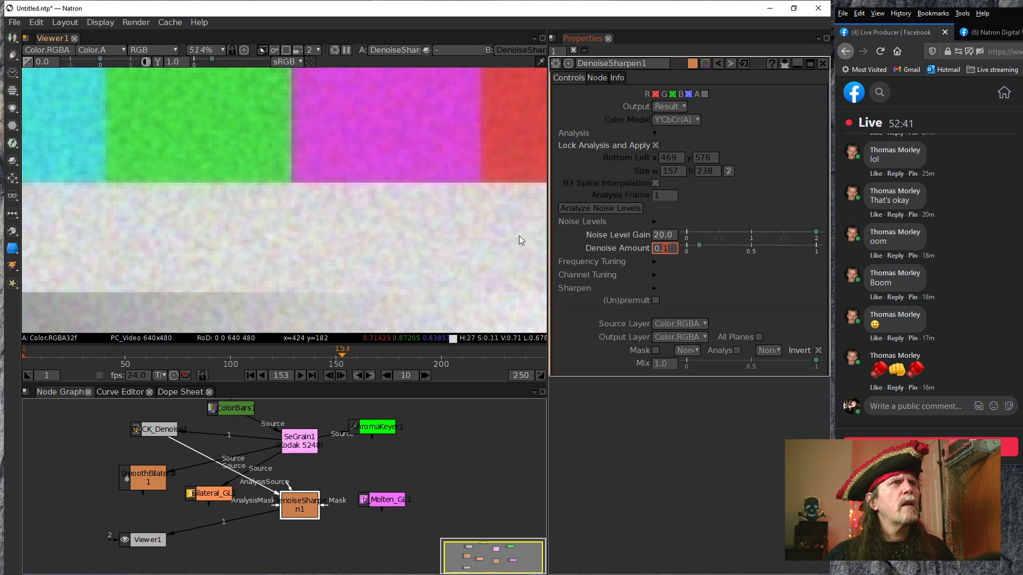
Reset DenoiseSharpen1's denoise amount and noise level gain to their default of 1.0 and check the color bar edges
right_click(663, 249)
left_click(692, 277)
right_click(658, 235)
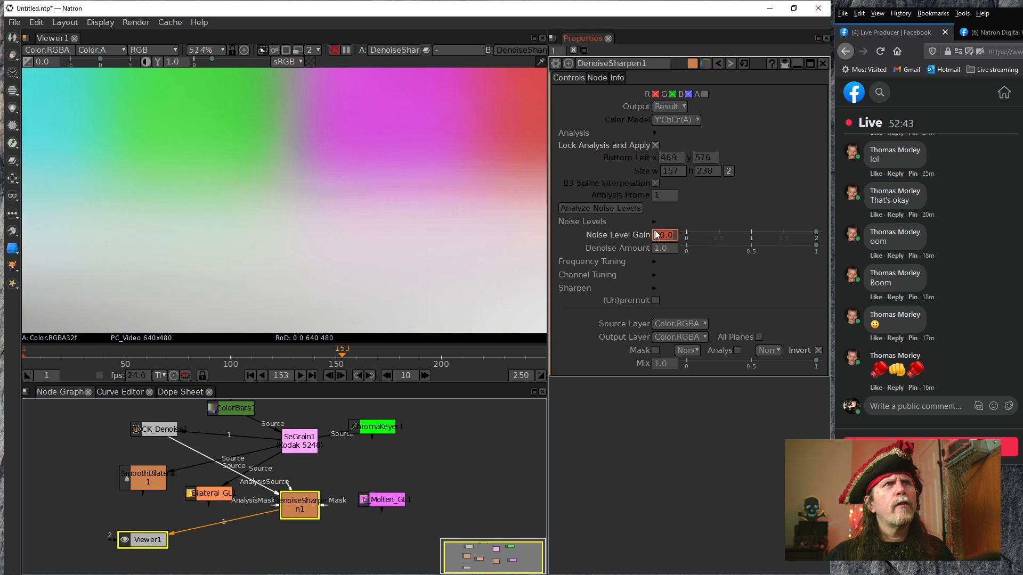
left_click(694, 264)
scroll(255, 184, "down", 5)
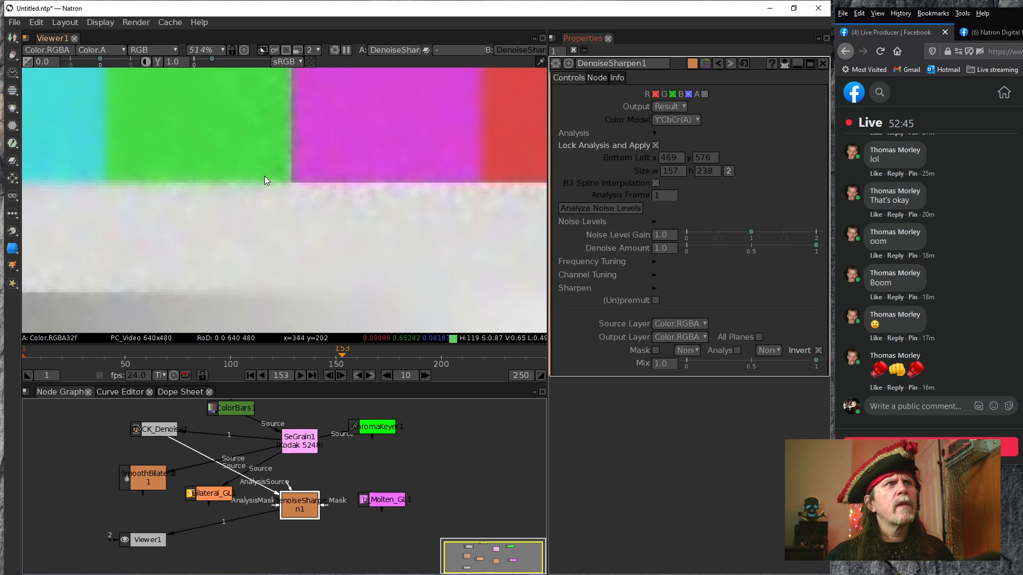
scroll(256, 185, "down", 1)
left_click_drag(255, 185, 322, 233)
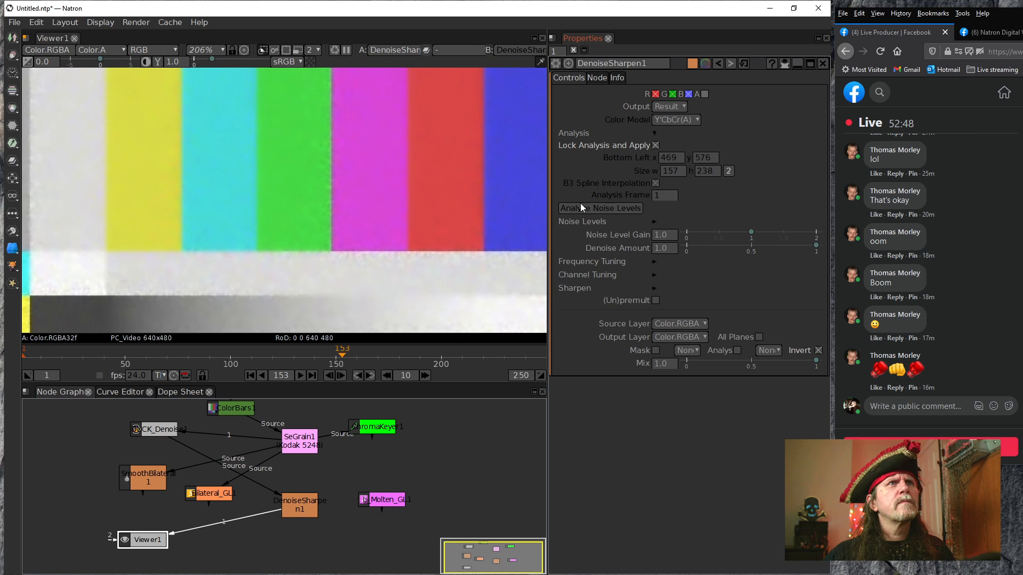
Unlock DenoiseSharpen1's analysis settings and move the analysis rectangle onto the color bars, its bottom left at about x 125, y 91
left_click(654, 146)
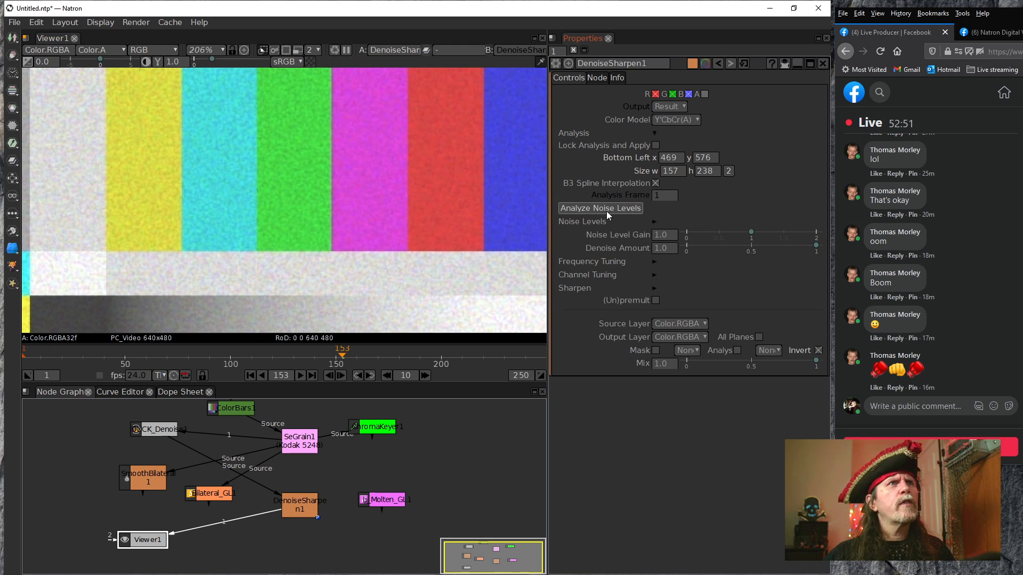
scroll(452, 206, "down", 4)
left_click_drag(341, 185, 324, 172)
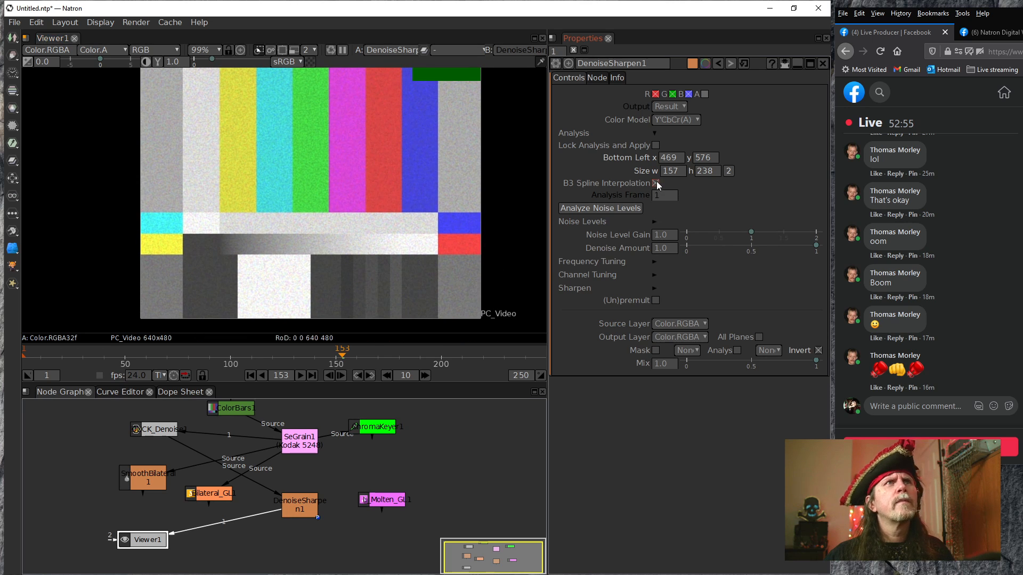
left_click(641, 206)
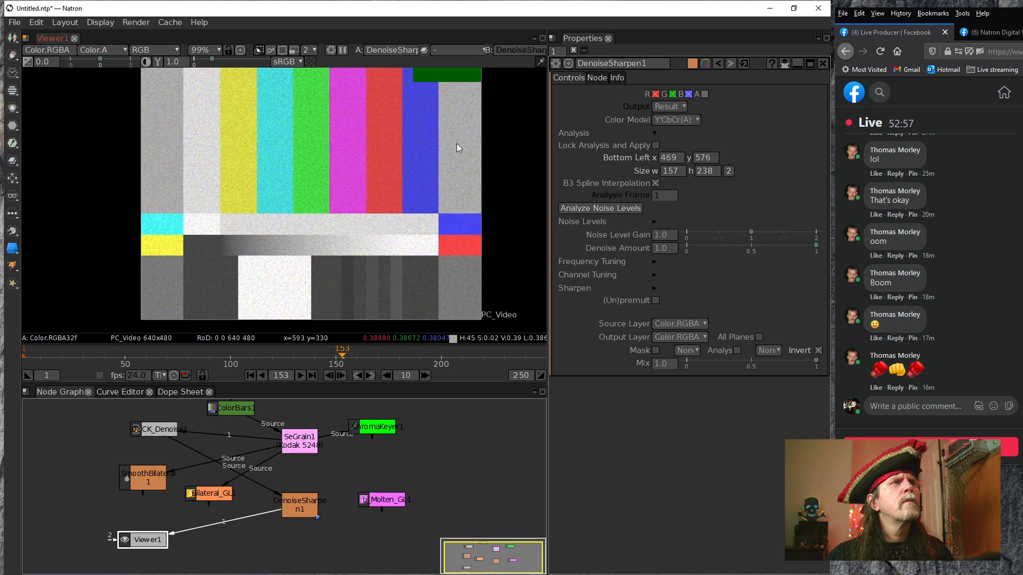
left_click_drag(495, 170, 356, 195)
scroll(356, 195, "down", 6)
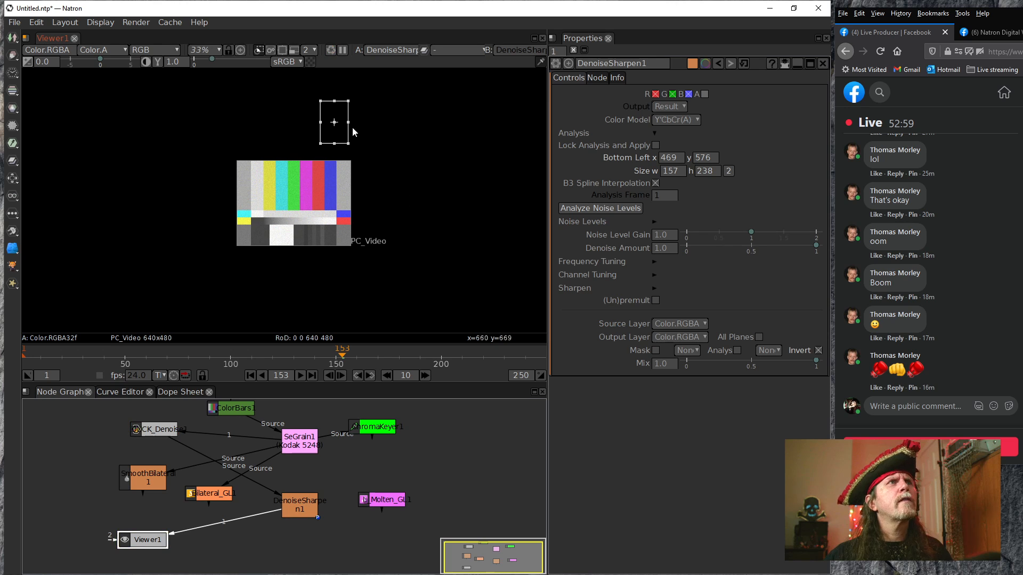
left_click_drag(334, 125, 358, 250)
scroll(292, 192, "up", 5)
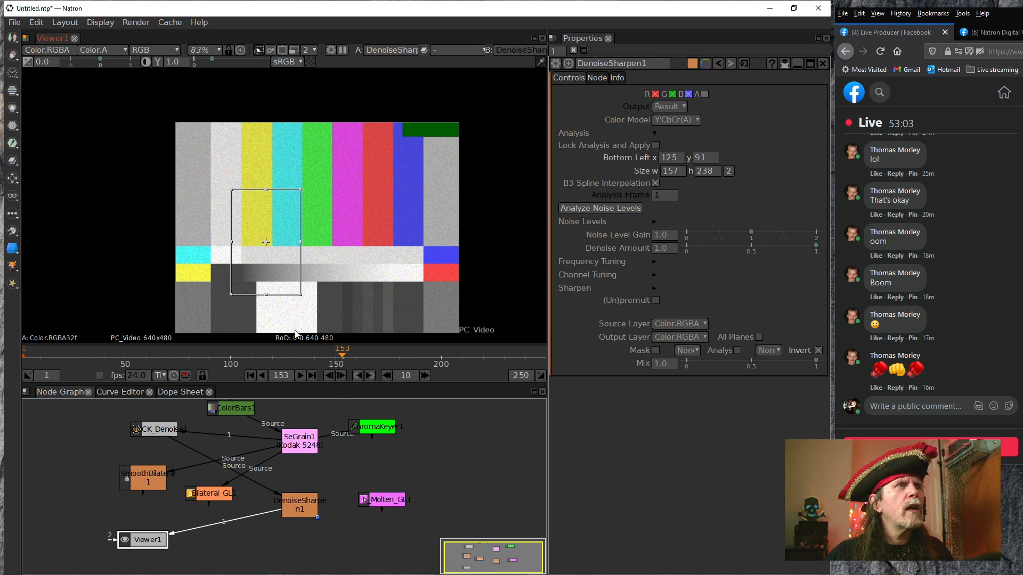
Set ColorBars1's extent to Default and check the noisy bars in Viewer1
left_click(237, 409)
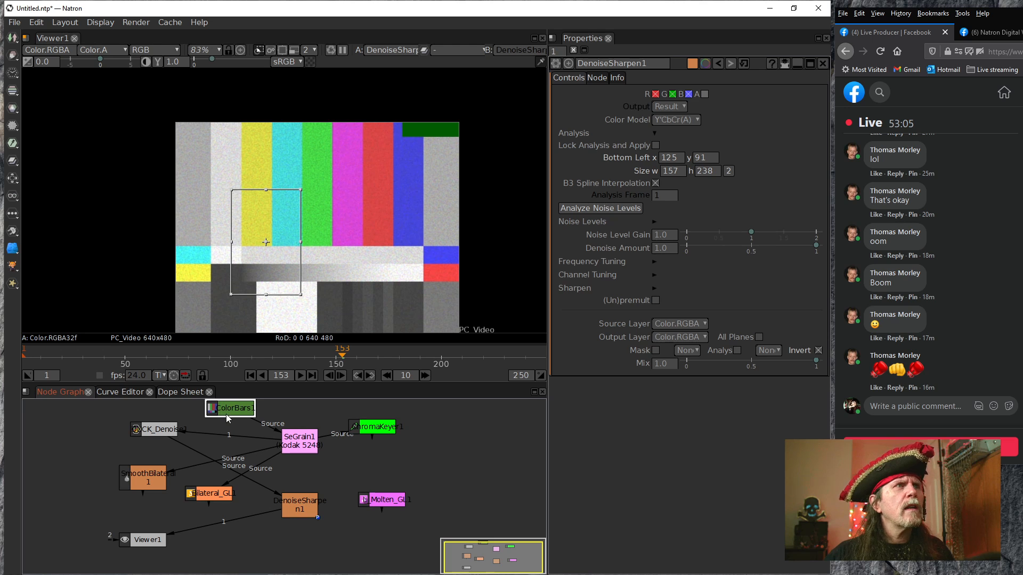
double_click(226, 412)
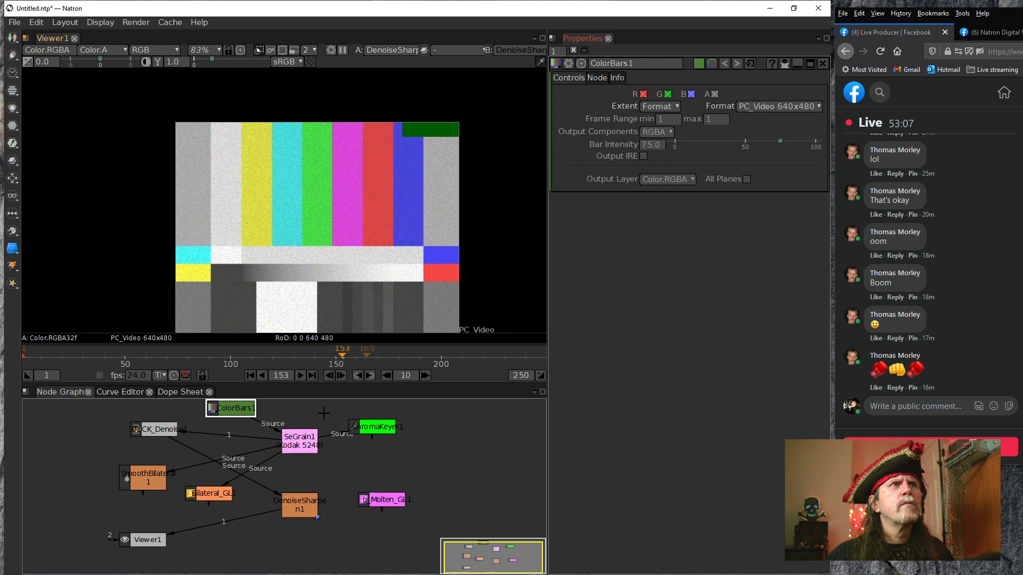
left_click(775, 106)
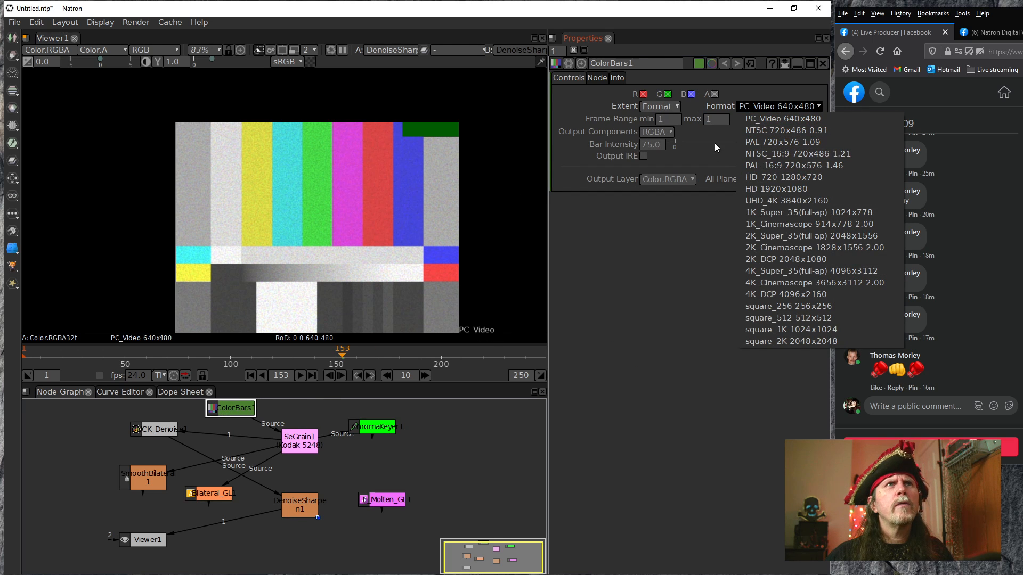
left_click(760, 81)
left_click(666, 108)
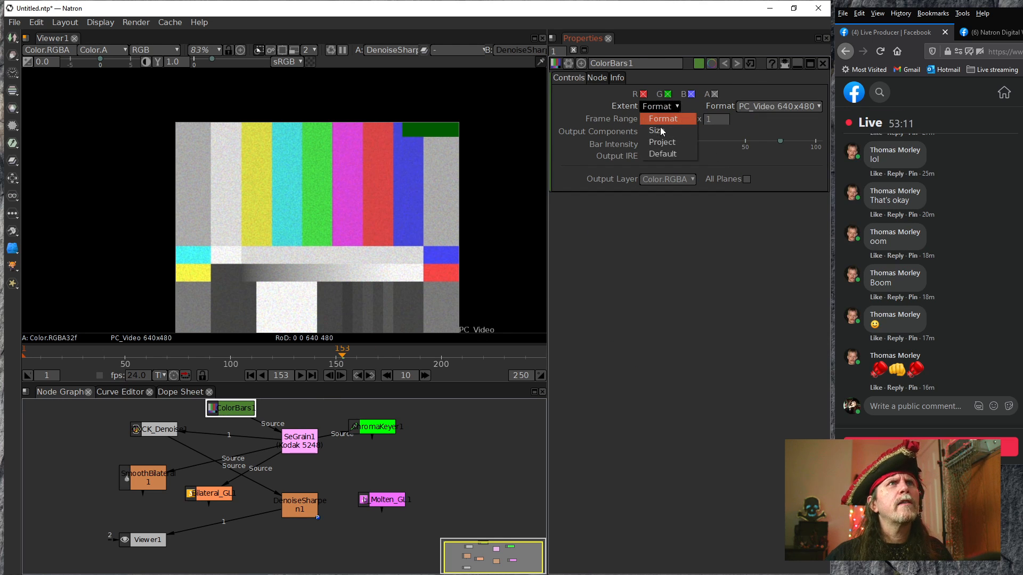
left_click(656, 157)
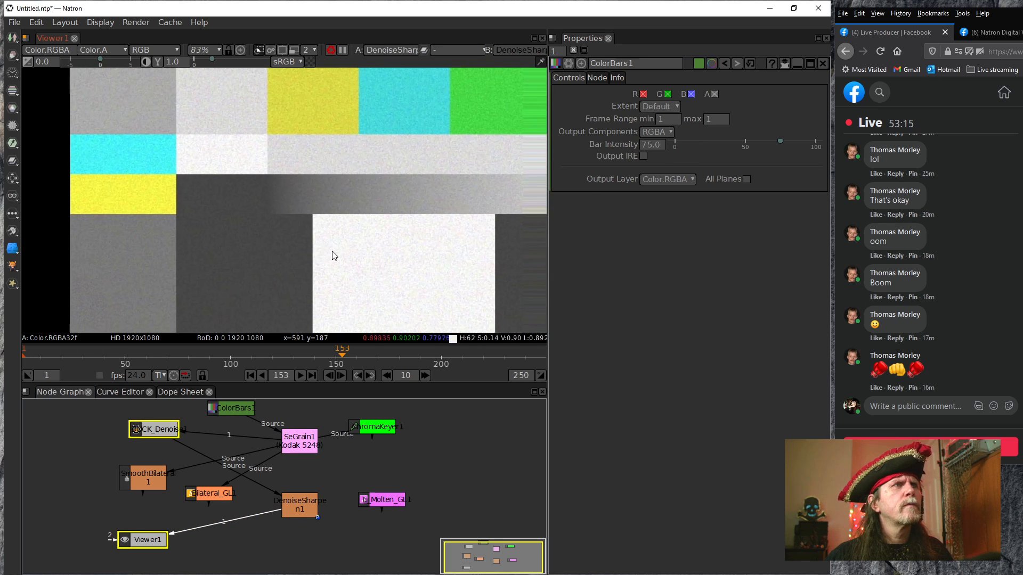
scroll(336, 253, "down", 5)
scroll(267, 289, "up", 5)
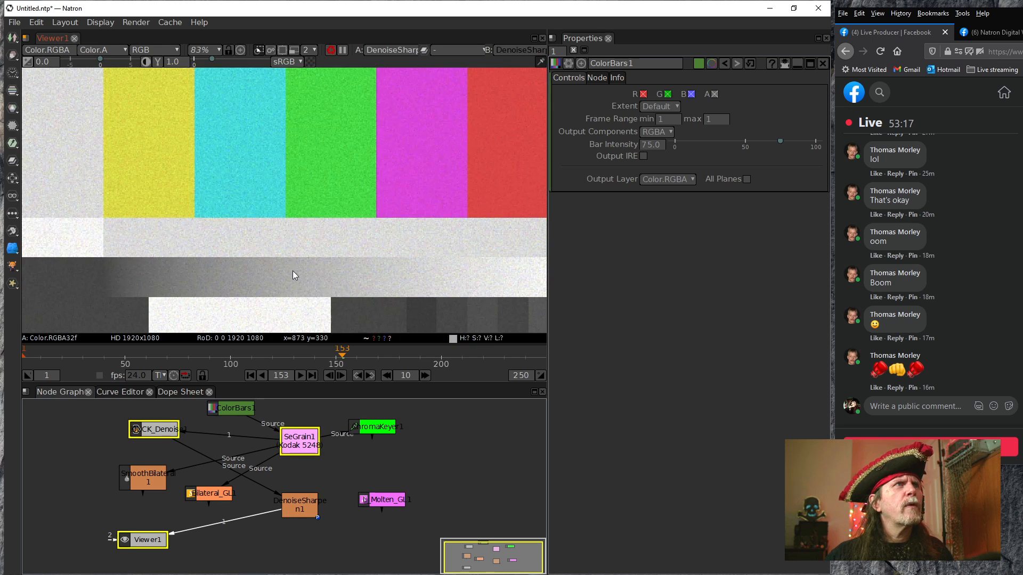
scroll(337, 271, "up", 6)
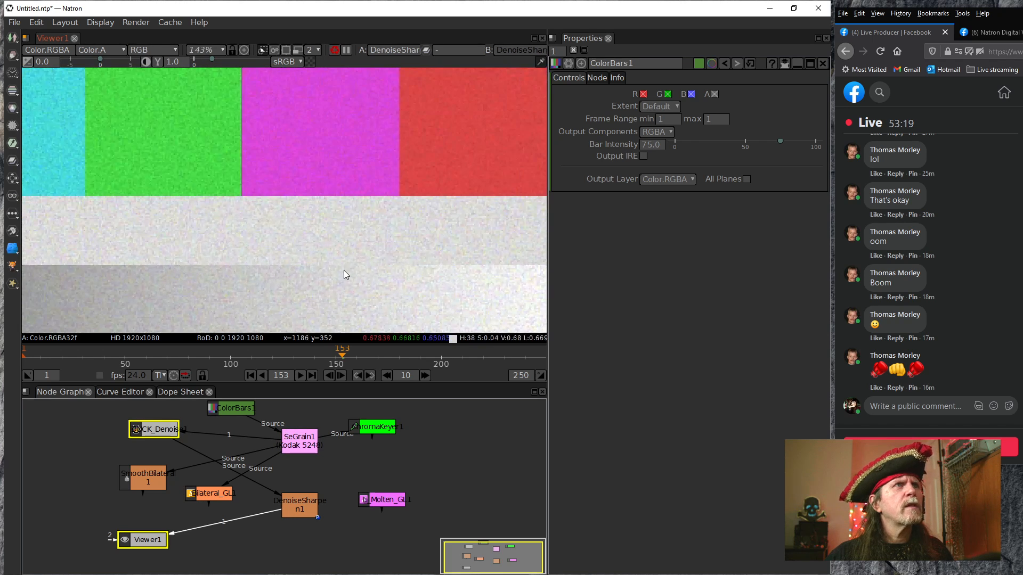
scroll(260, 214, "down", 7)
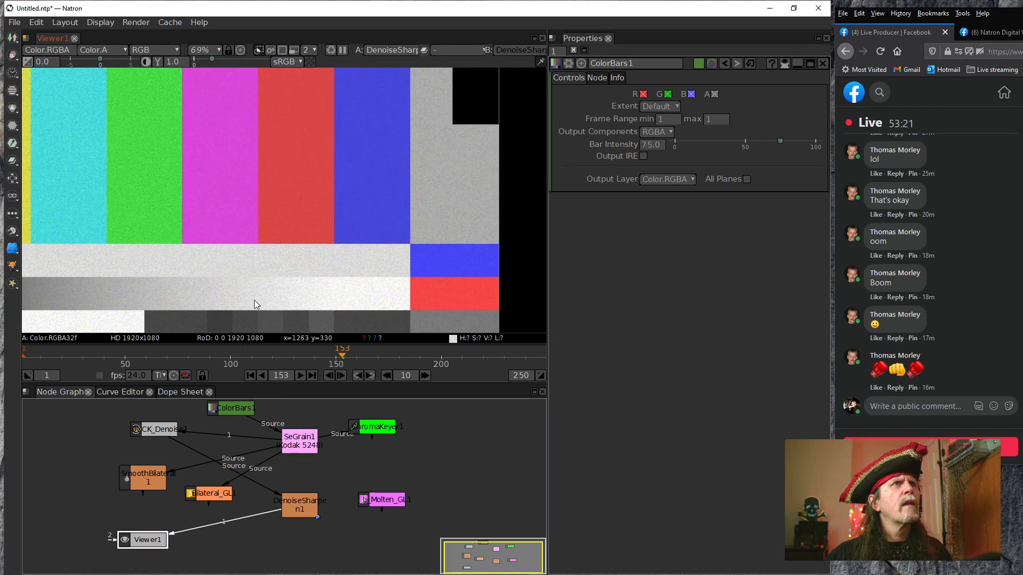
Move DenoiseSharpen1's analysis rectangle onto the white patch below the bars, its bottom left at about x 670, y 19
left_click(299, 505)
scroll(278, 190, "down", 6)
scroll(334, 211, "up", 3)
left_click_drag(241, 236, 267, 149)
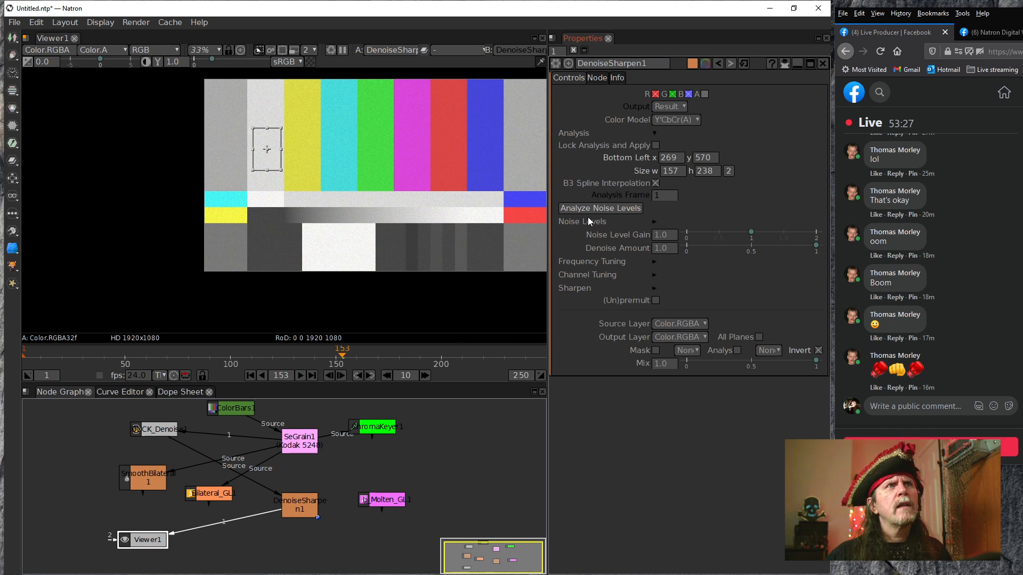
left_click_drag(270, 152, 348, 240)
left_click_drag(266, 154, 339, 252)
scroll(371, 261, "up", 4)
scroll(371, 261, "up", 4)
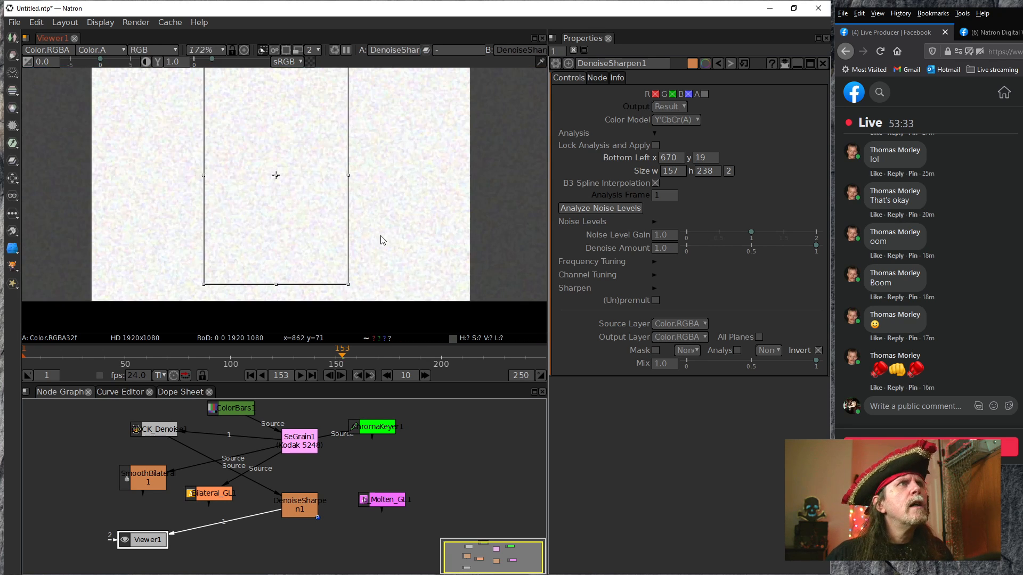
Analyze the noise levels in DenoiseSharpen1 at frame 153 and inspect the denoised bars and white patch
left_click(599, 208)
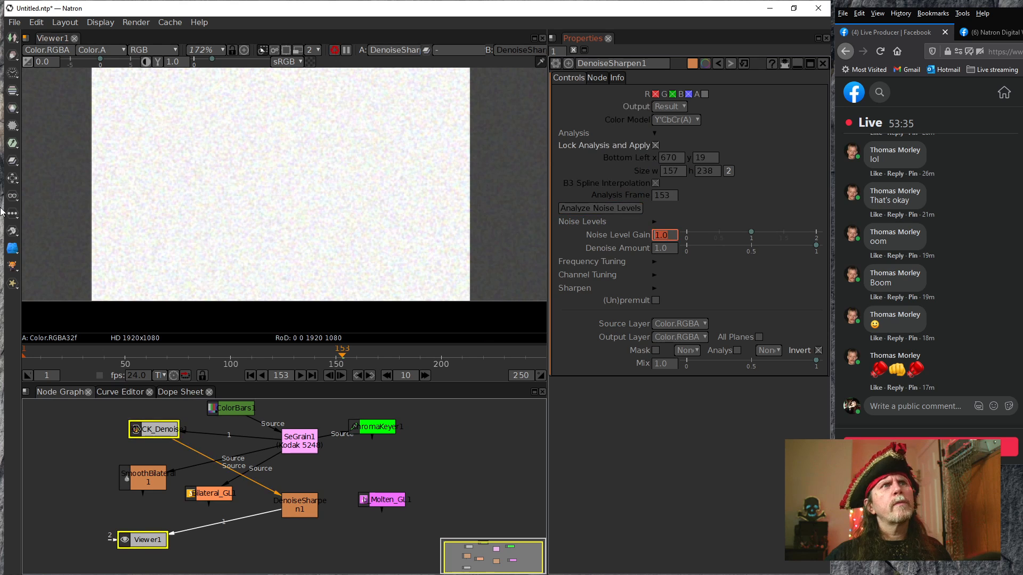
scroll(296, 253, "down", 4)
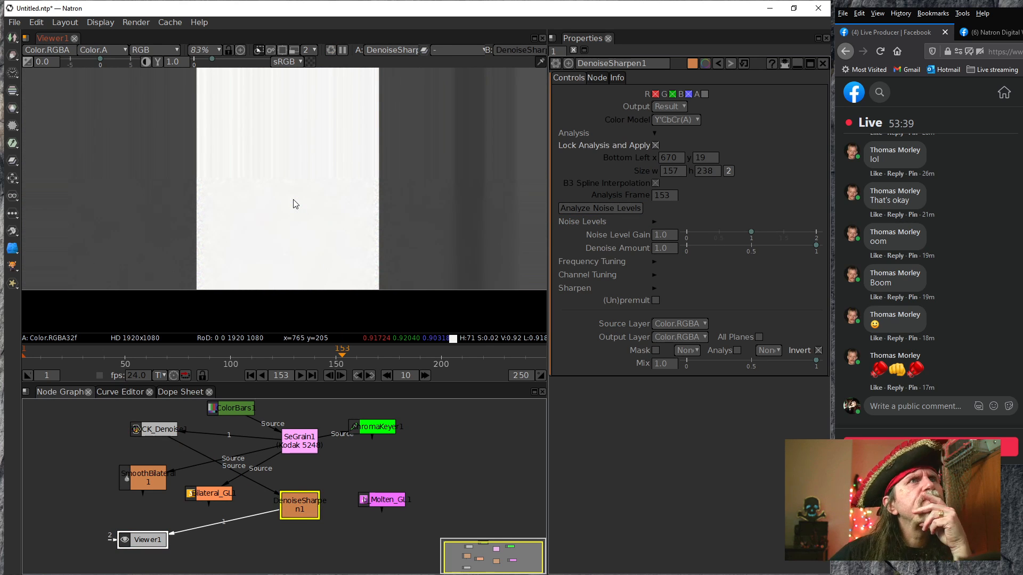
left_click_drag(314, 179, 475, 256)
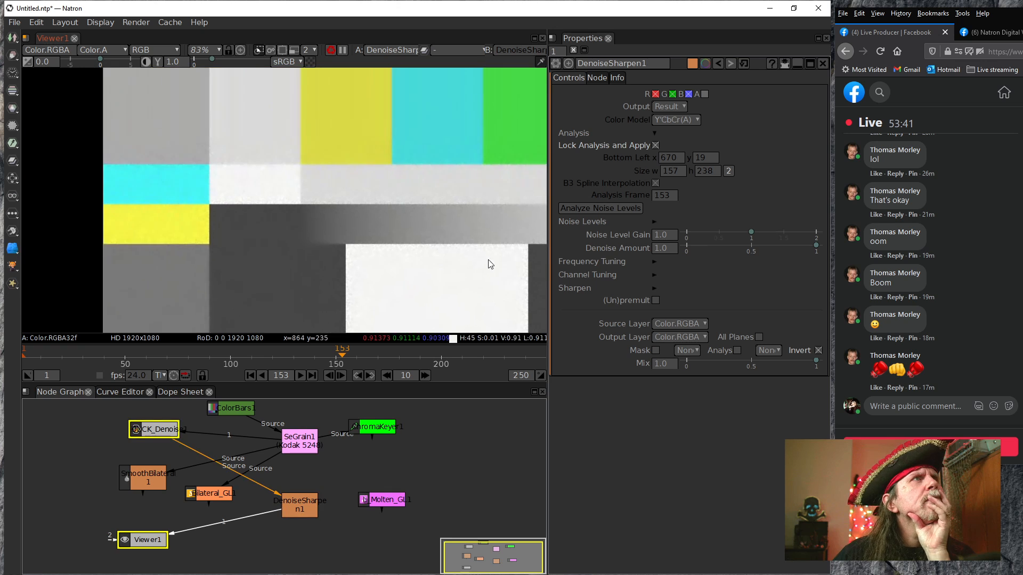
left_click_drag(493, 203, 342, 266)
scroll(318, 238, "up", 3)
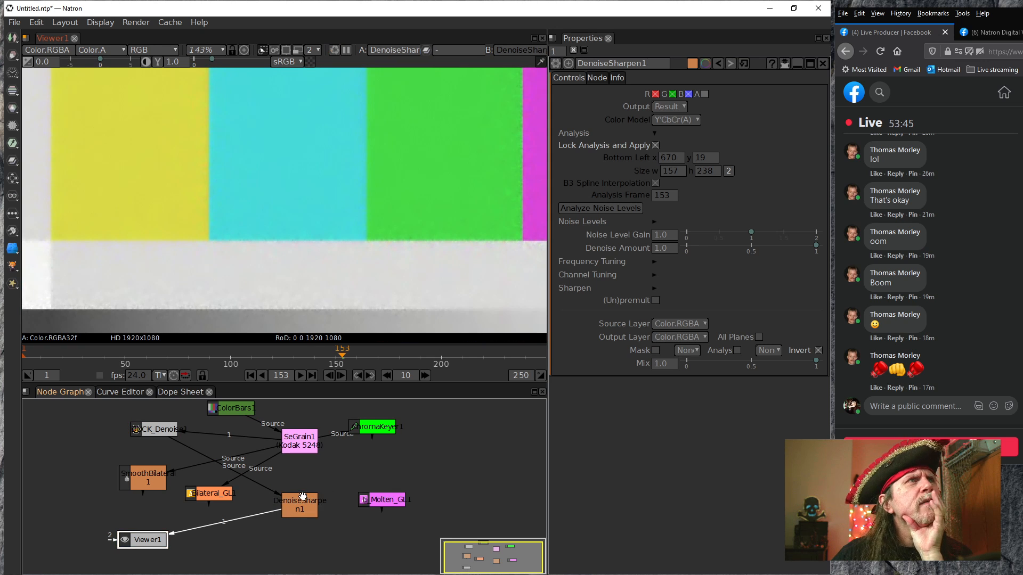
Connect DenoiseSharpen1 to SmoothBilateral1's Source input, display SmoothBilateral1 in Viewer1 and open its settings
mouse_move(301, 503)
left_mouse_down()
mouse_move(230, 482)
mouse_move(326, 482)
mouse_move(320, 496)
left_mouse_up()
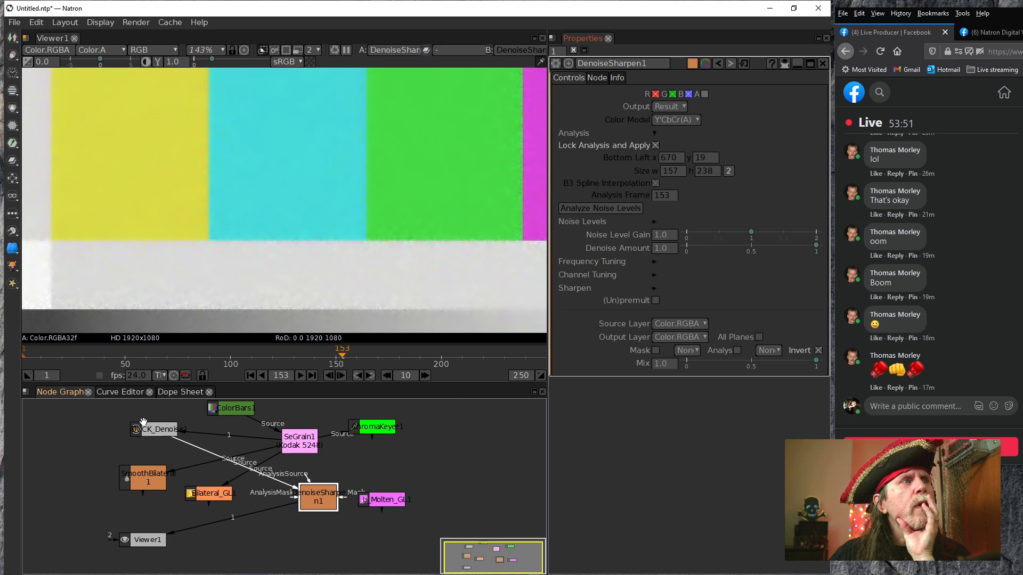
left_click(154, 433)
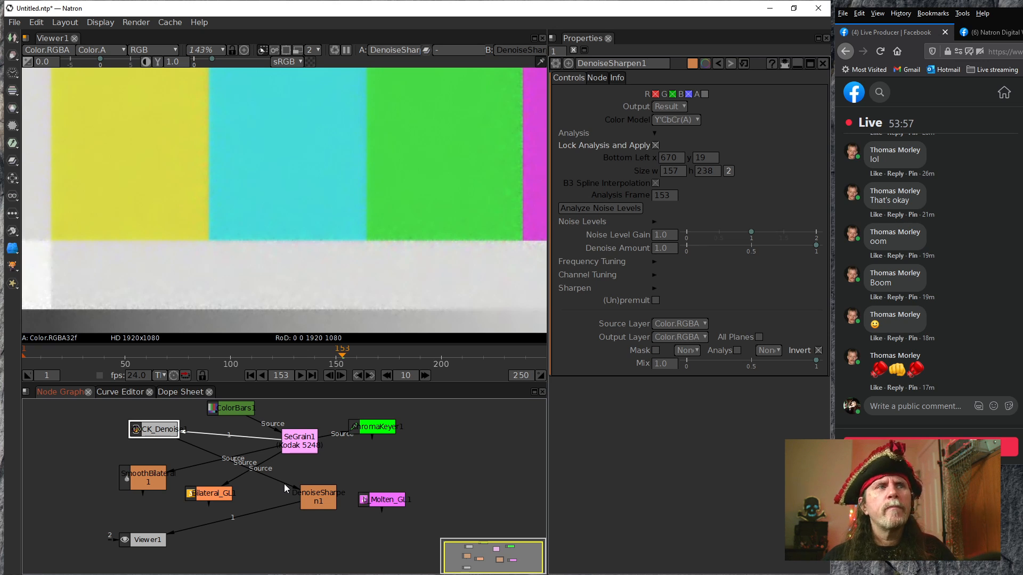
left_click_drag(187, 465, 324, 491)
left_click_drag(217, 523, 148, 483)
left_click(141, 478)
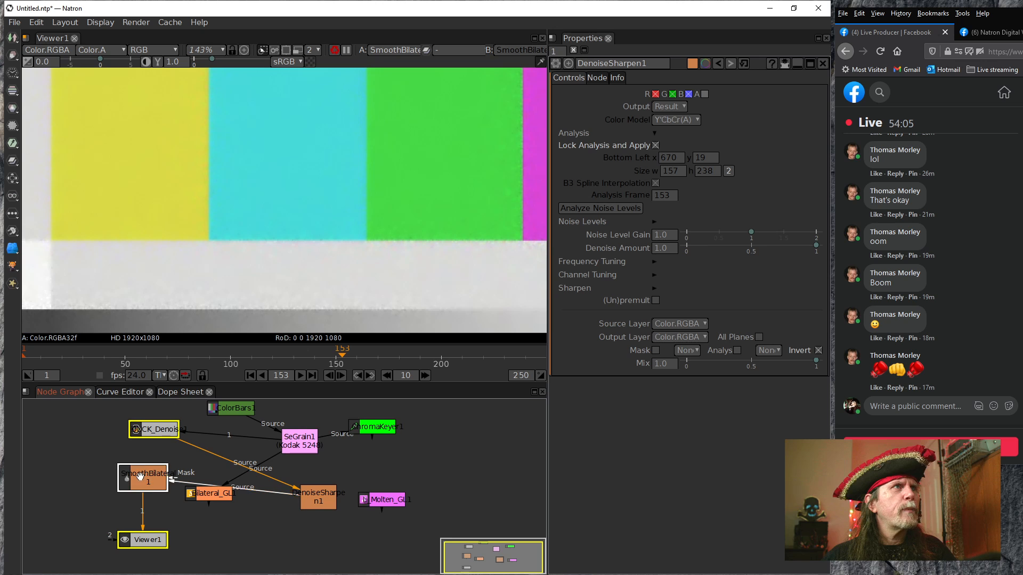
Examine the SmoothBilateral1 result in Viewer1 at the color bar edges, the gray gradient, the white patch and the full frame
scroll(324, 244, "down", 4)
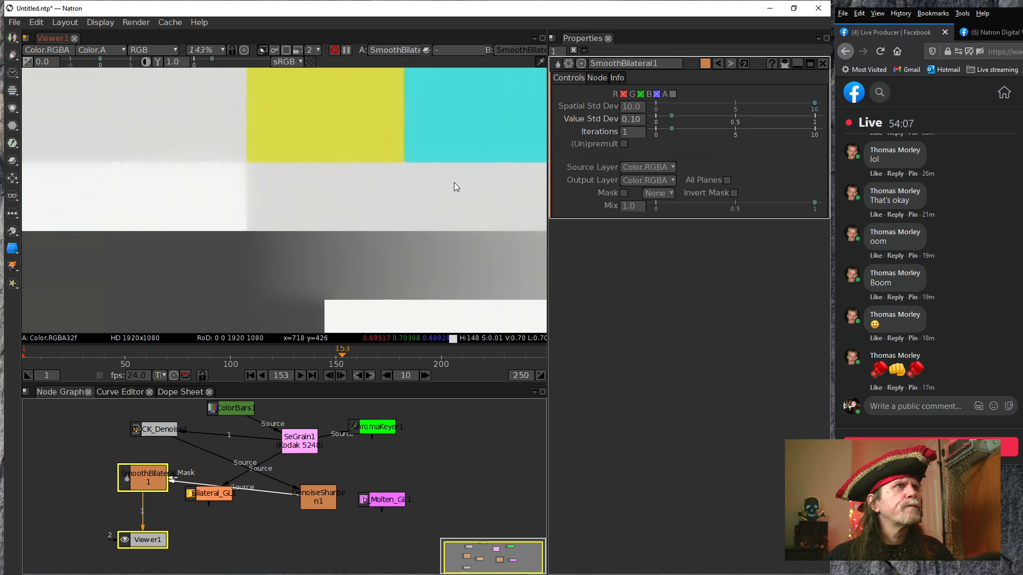
scroll(412, 210, "down", 4)
scroll(319, 224, "up", 14)
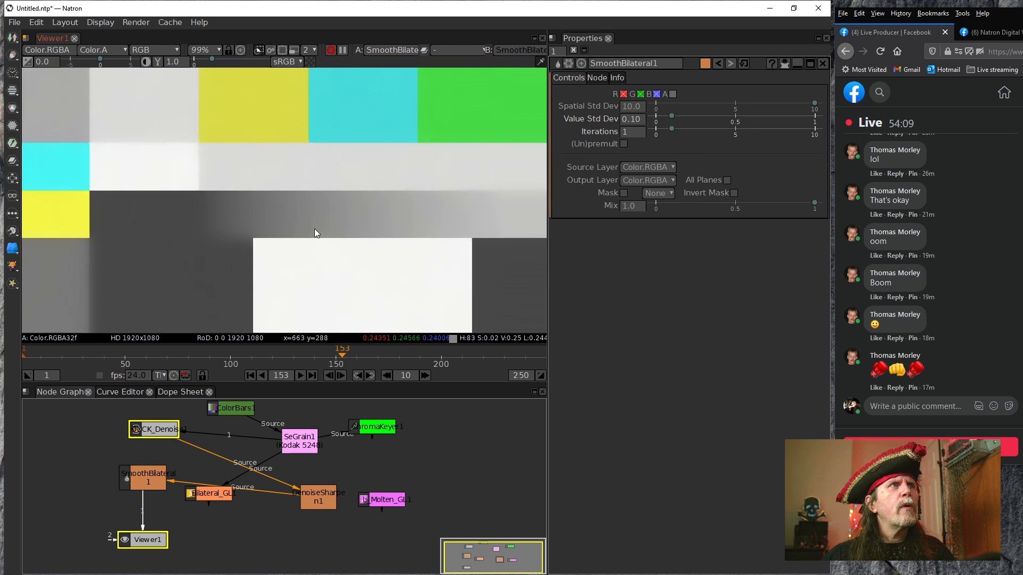
left_click_drag(314, 235, 251, 288)
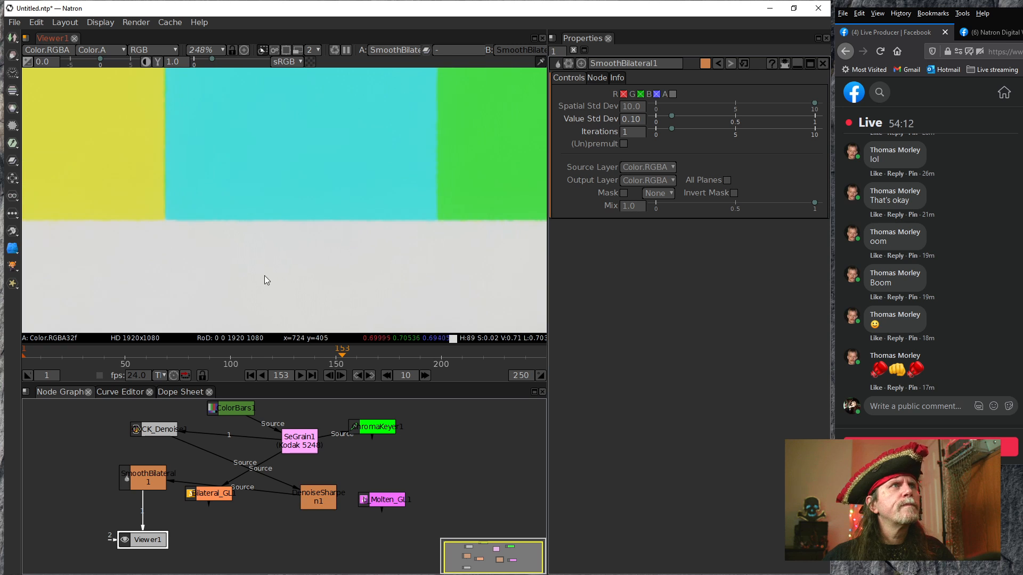
left_click_drag(342, 228, 183, 250)
left_click_drag(435, 264, 246, 249)
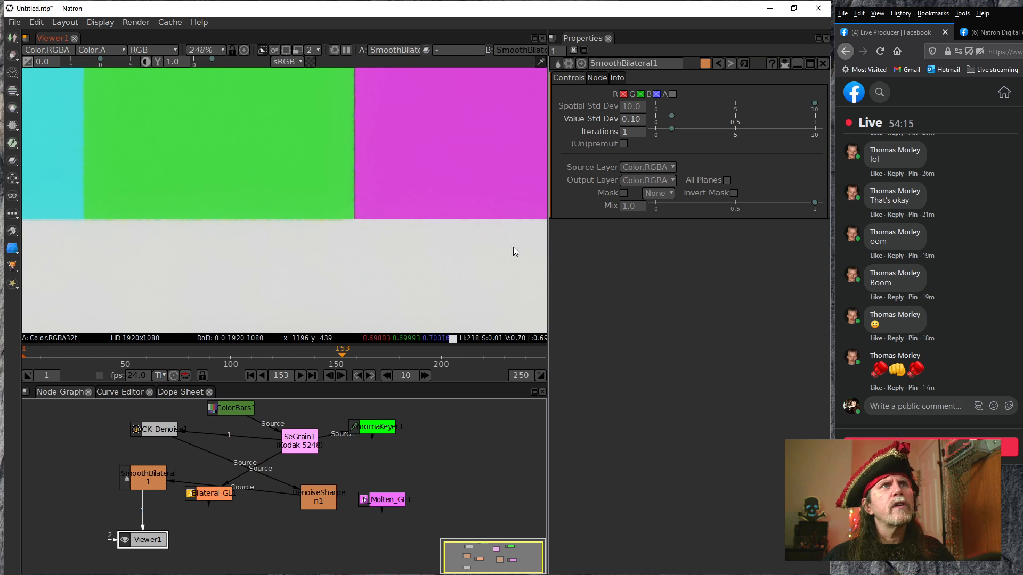
scroll(320, 274, "down", 8)
scroll(309, 276, "down", 5)
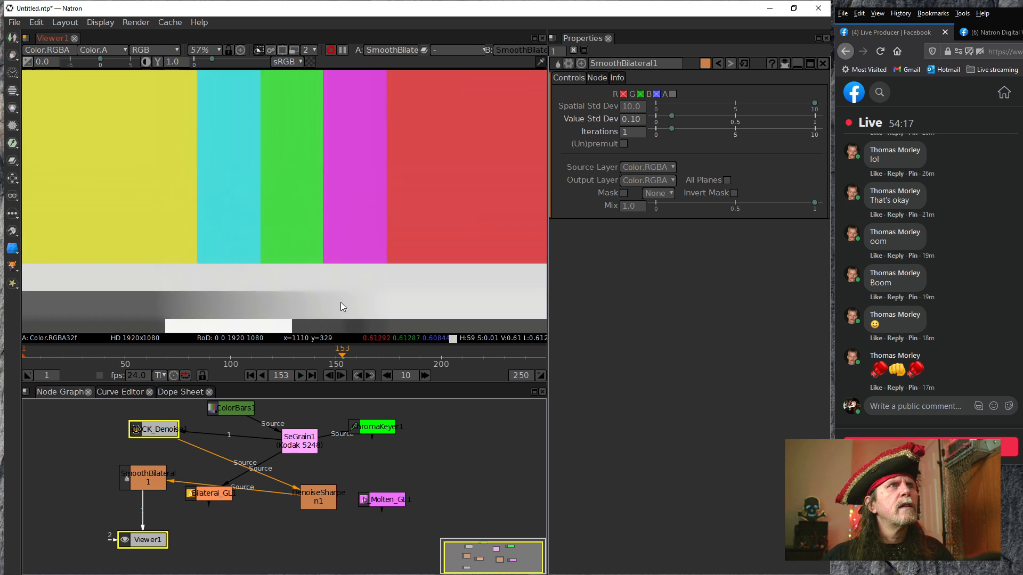
scroll(325, 216, "up", 2)
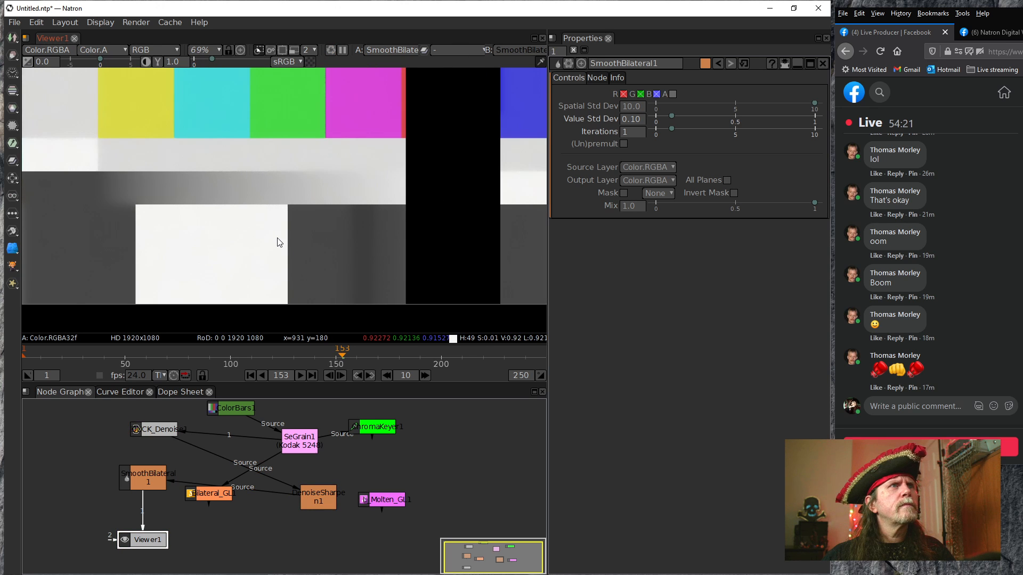
scroll(292, 244, "down", 6)
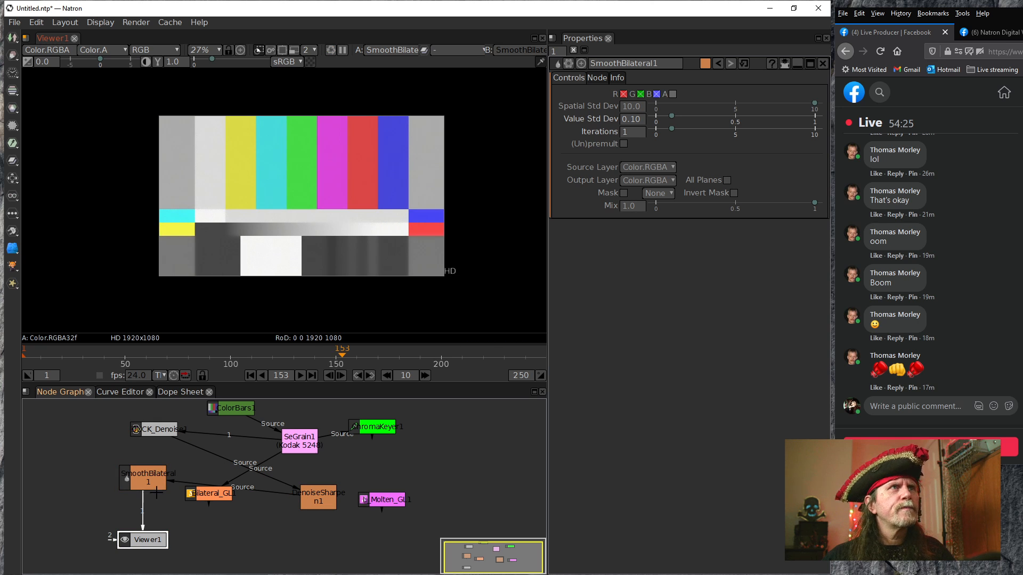
Set SmoothBilateral1's Value Std Dev to 0.30 and its Iterations to 2
scroll(318, 251, "up", 1)
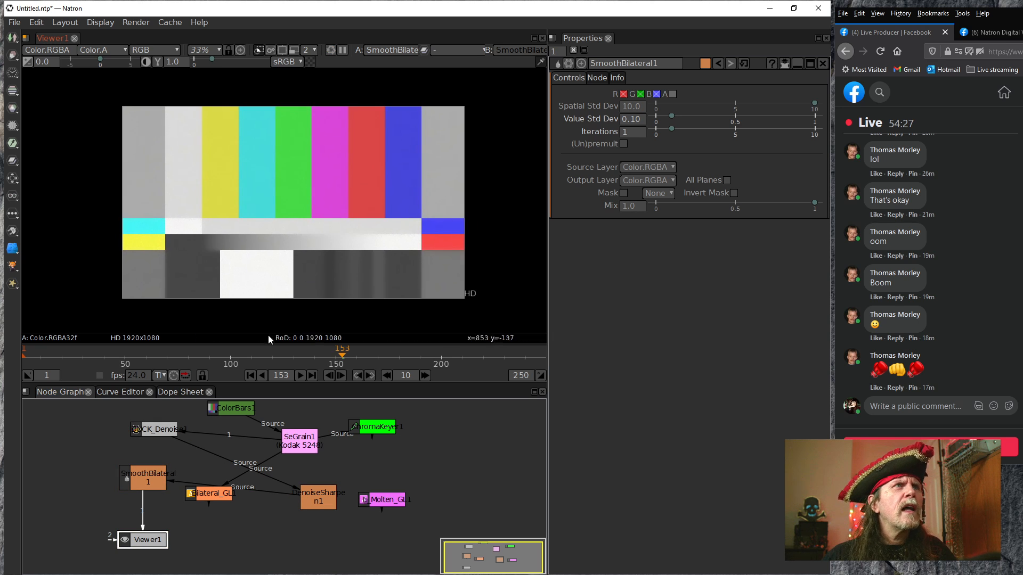
left_click(159, 482)
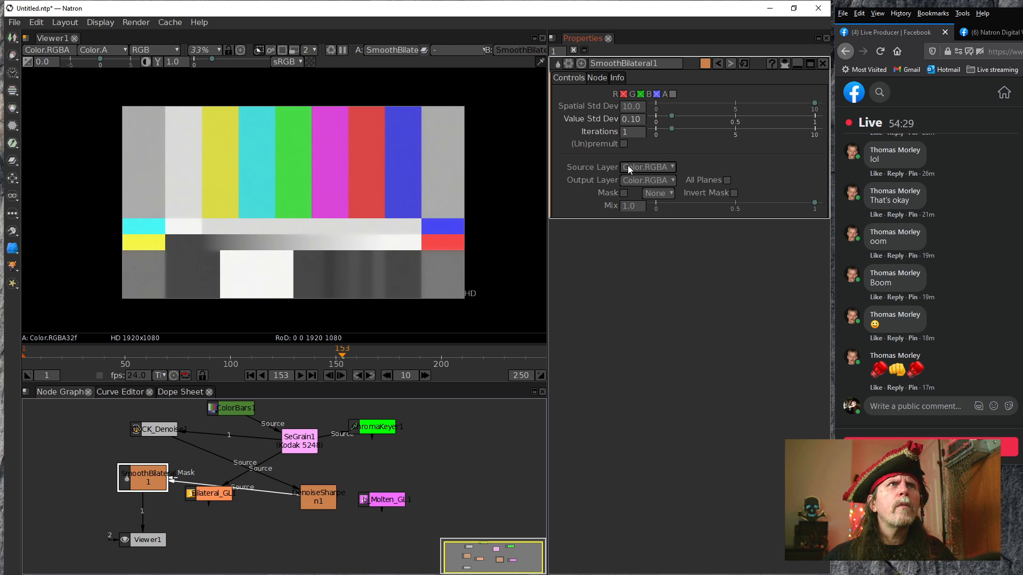
scroll(622, 131, "up", 1)
right_click(633, 115)
left_click(679, 147)
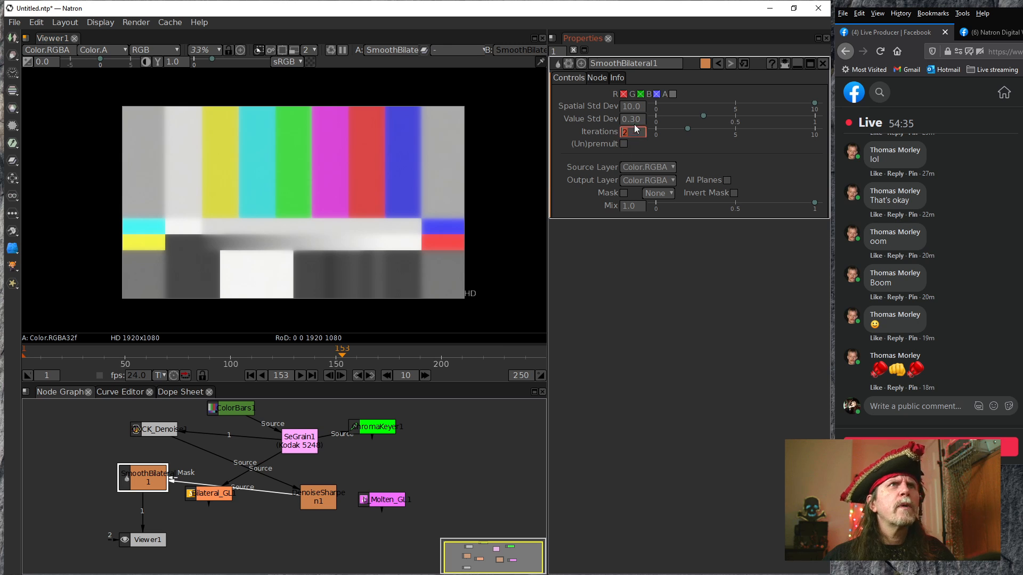
Lower SmoothBilateral1's Value Std Dev to 0.04
scroll(636, 119, "down", 4)
scroll(637, 123, "down", 11)
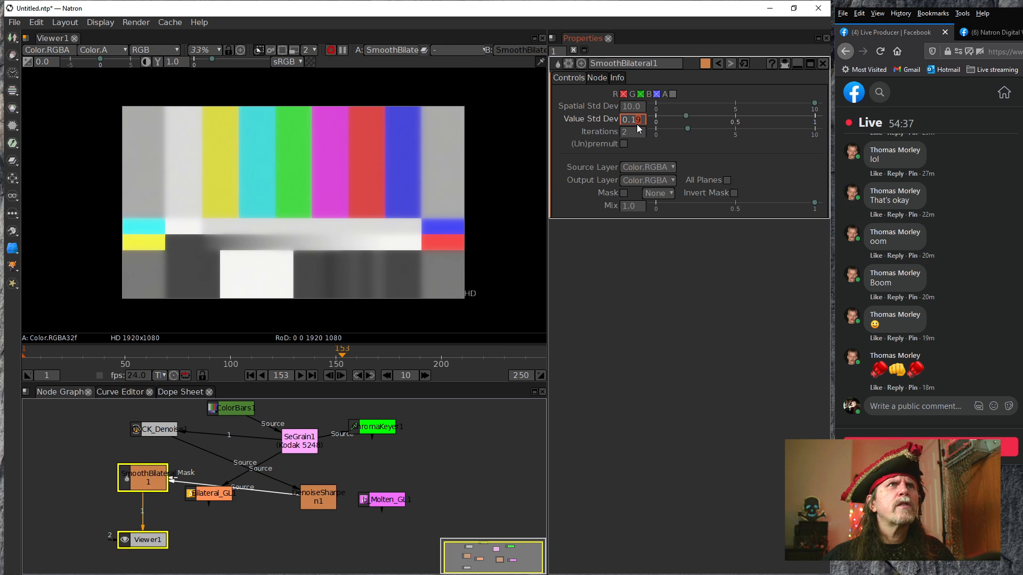
scroll(637, 124, "down", 6)
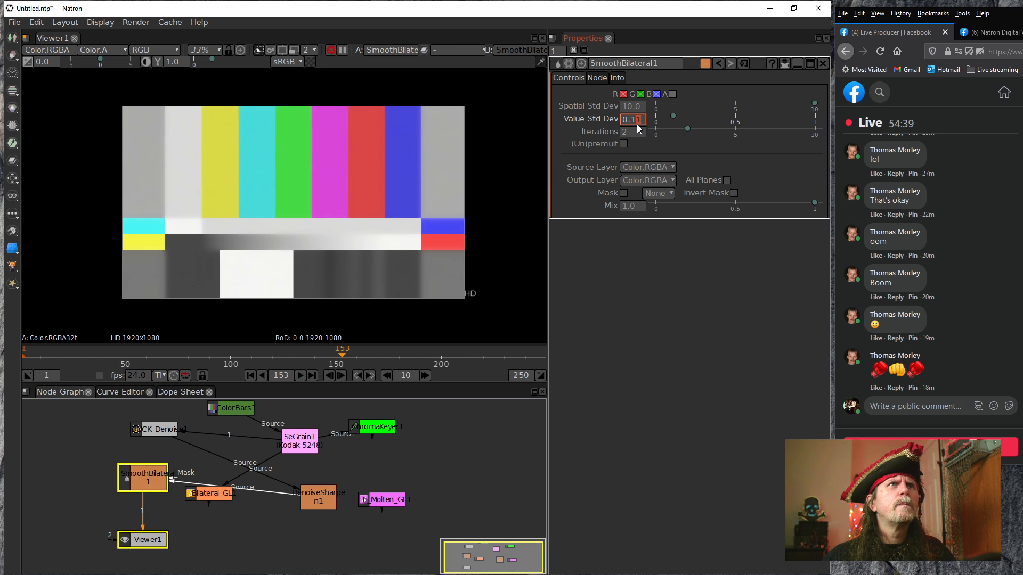
scroll(637, 123, "down", 2)
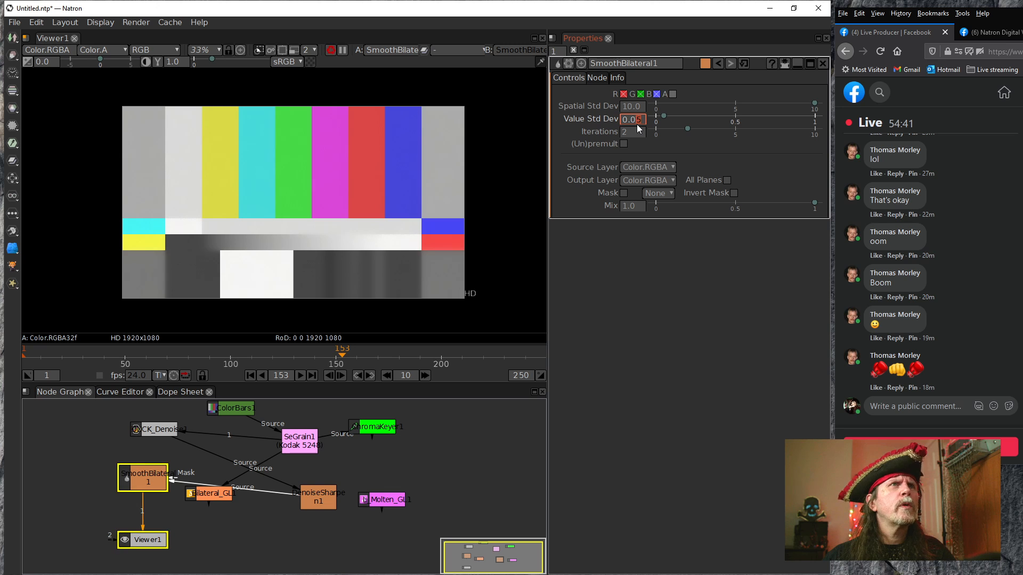
Examine the SmoothBilateral1 result in Viewer1 at the color bar edges, the dark patches, the gray gradient and the white patch
scroll(283, 202, "up", 5)
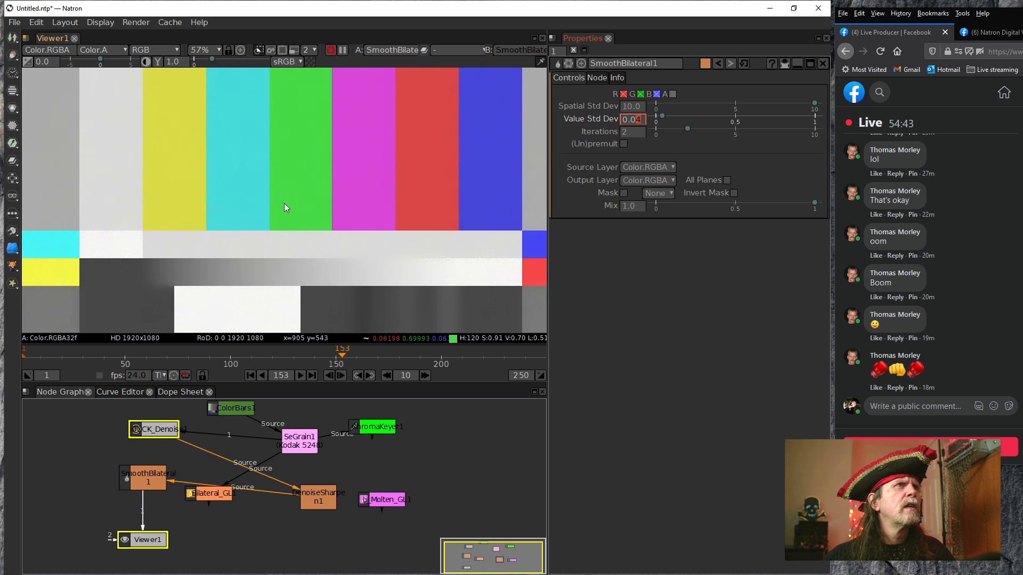
left_click_drag(286, 297, 421, 222)
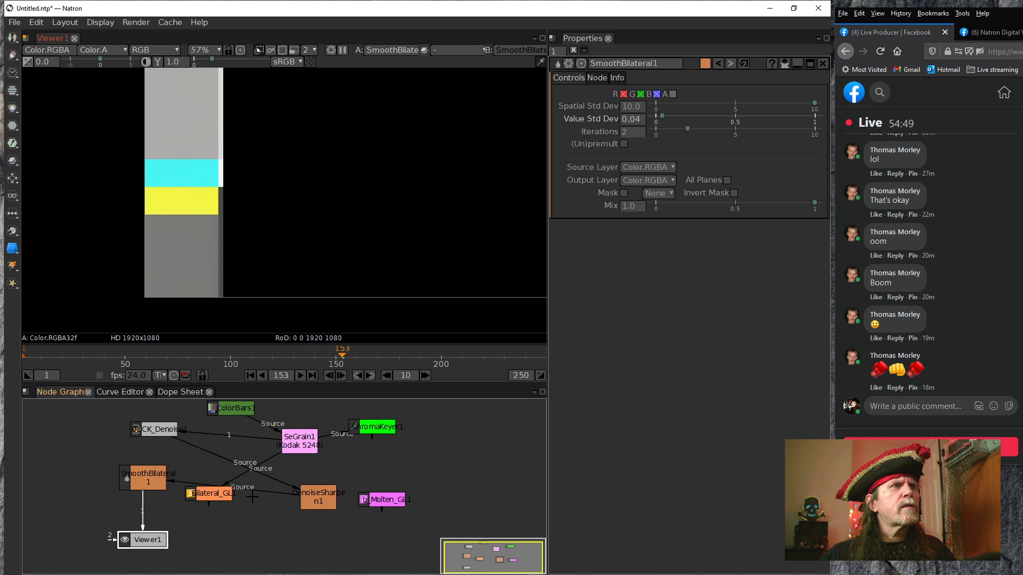
left_click_drag(264, 424, 241, 410)
left_click(298, 441)
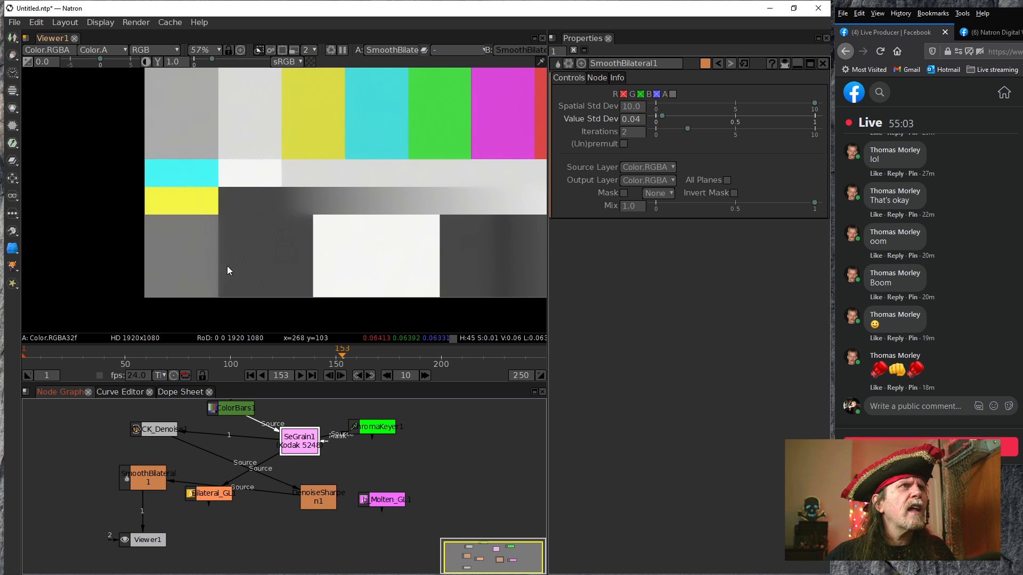
scroll(250, 275, "up", 6)
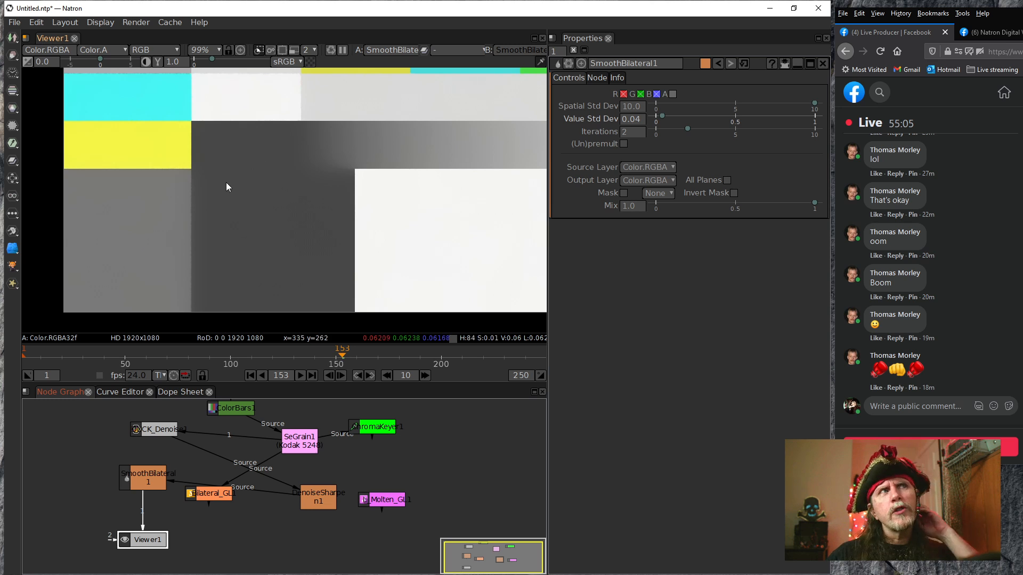
mouse_move(407, 263)
left_mouse_down()
mouse_move(278, 282)
mouse_move(169, 270)
left_mouse_up()
left_click_drag(341, 279, 115, 272)
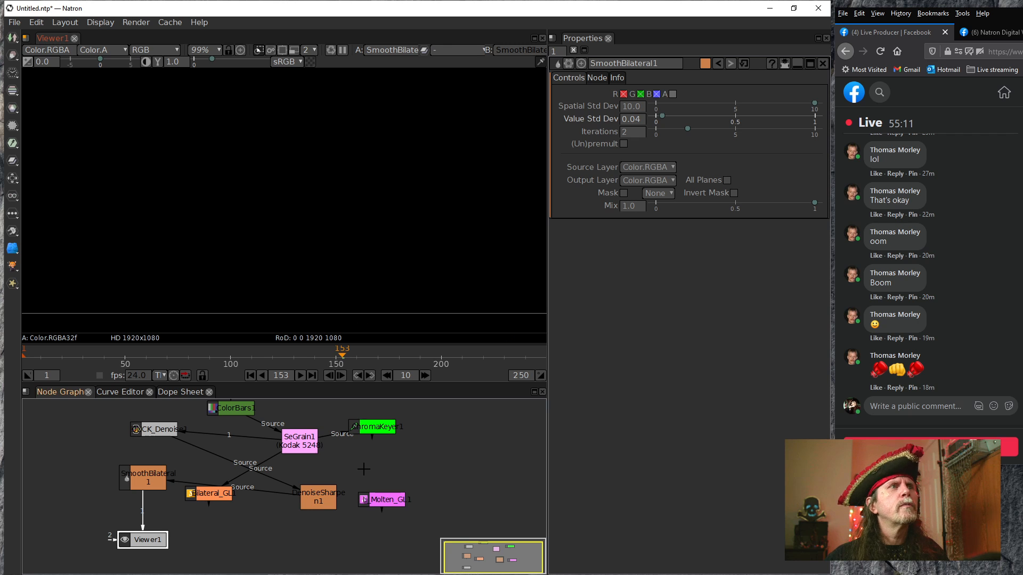
left_click_drag(364, 469, 361, 492)
left_click_drag(256, 447, 226, 428)
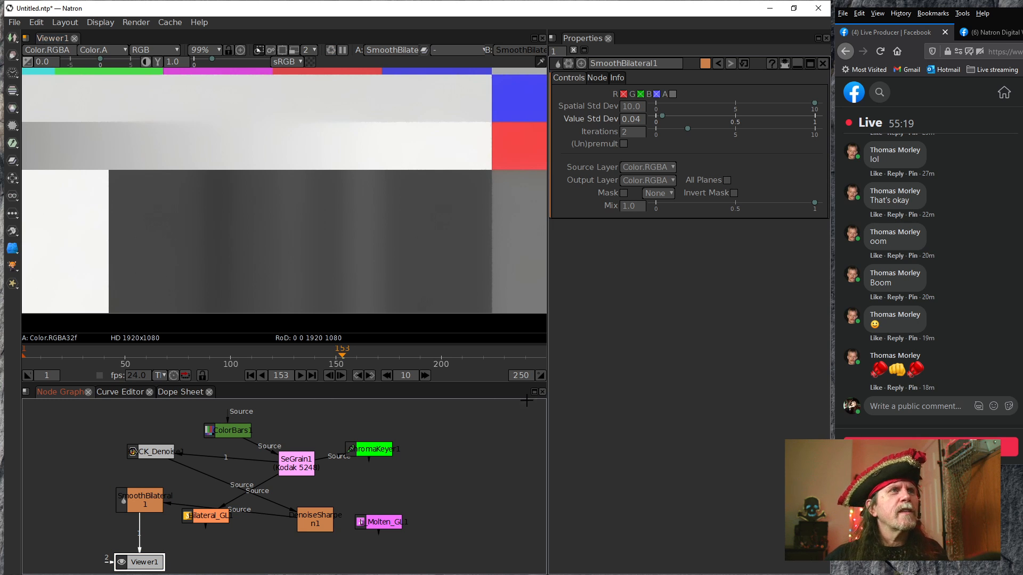
Turn on full-frame processing for Viewer1 and inspect the dark bars beside the white patch in the SmoothBilateral1 result
left_click(143, 509)
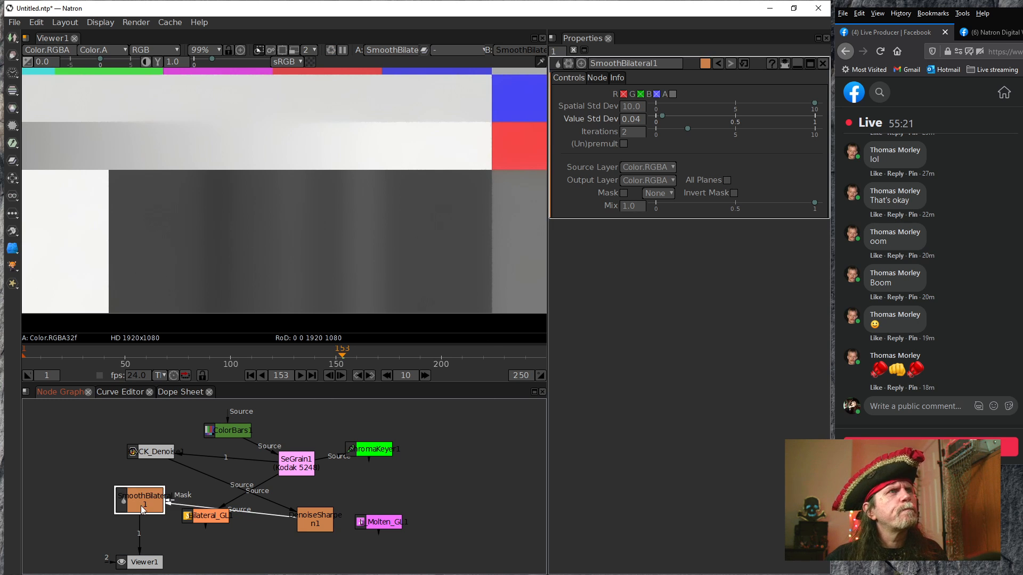
left_click(282, 51)
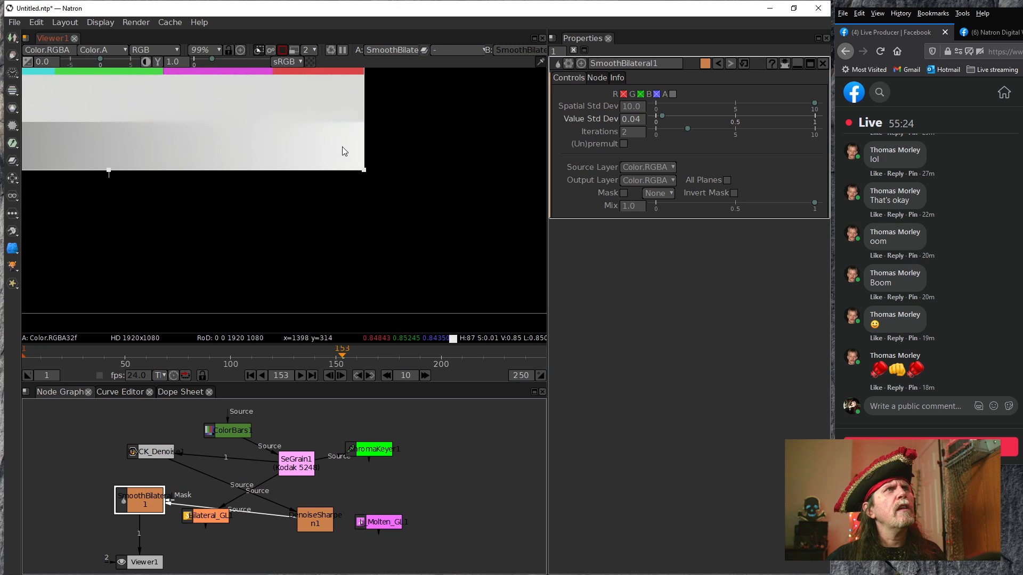
left_click(282, 50)
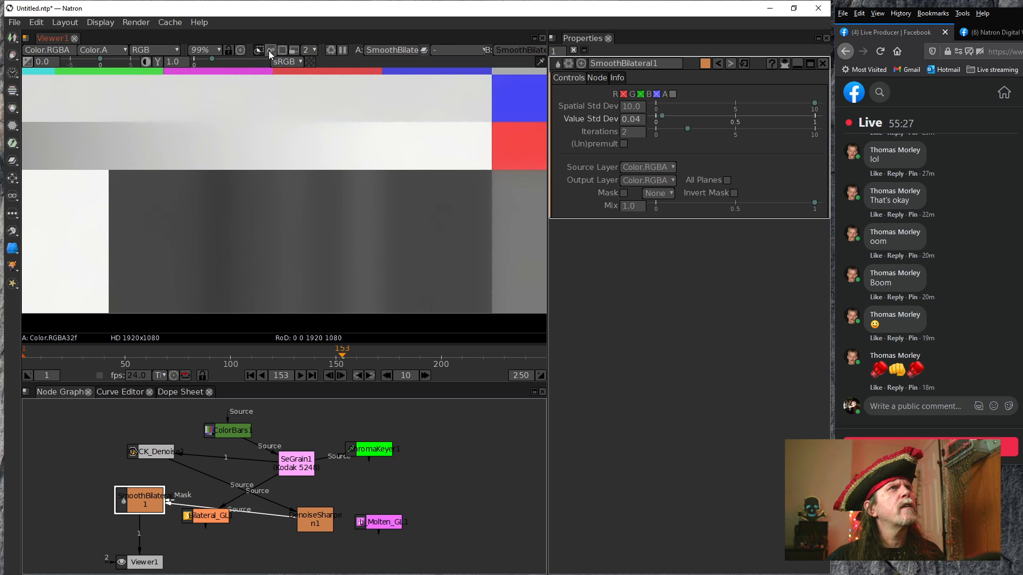
left_click(269, 49)
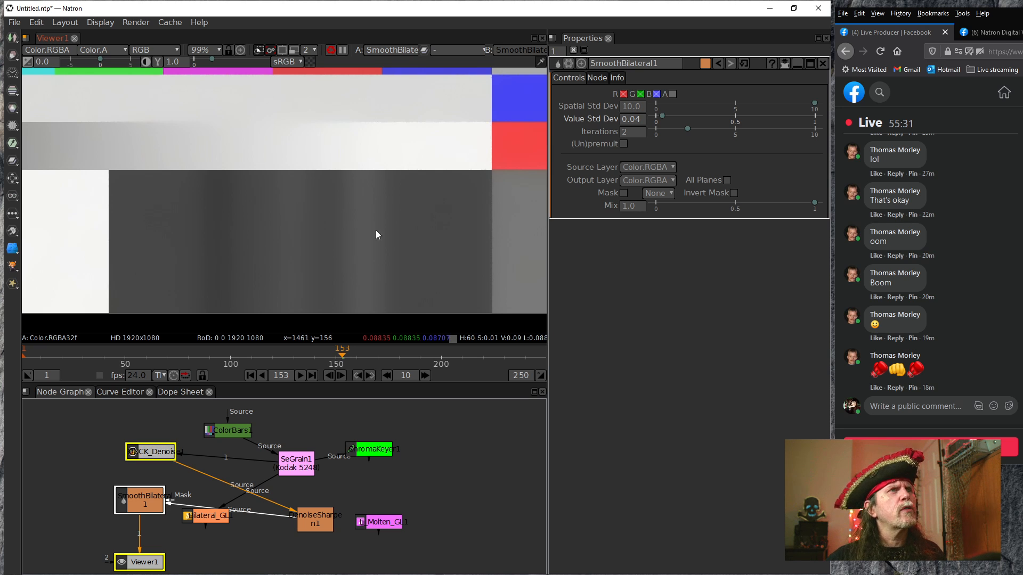
left_click_drag(355, 257, 315, 267)
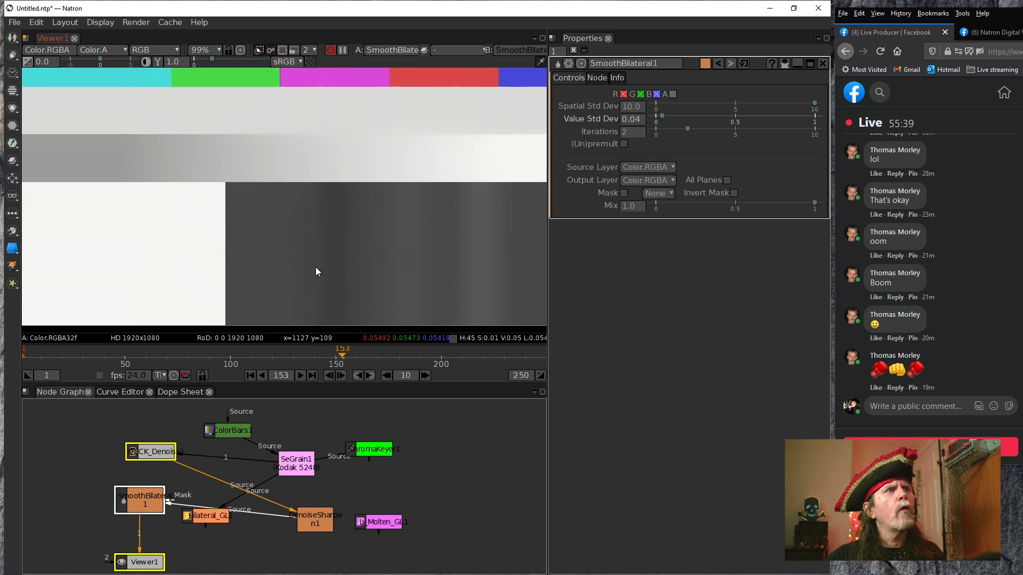
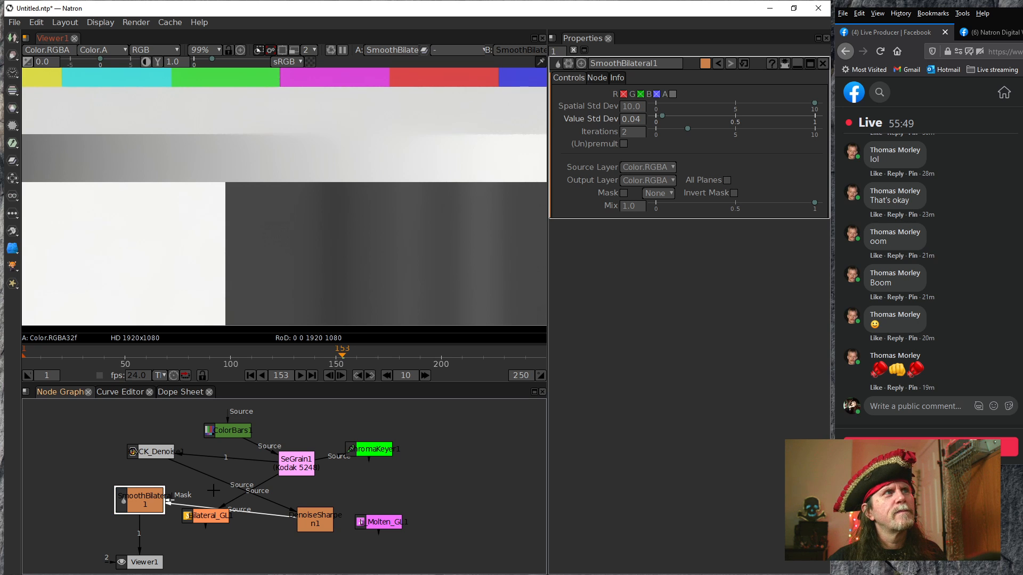
Enable the region of interest in Viewer1 and fit it around the dark bars beside the white patch
left_click_drag(417, 260, 297, 259)
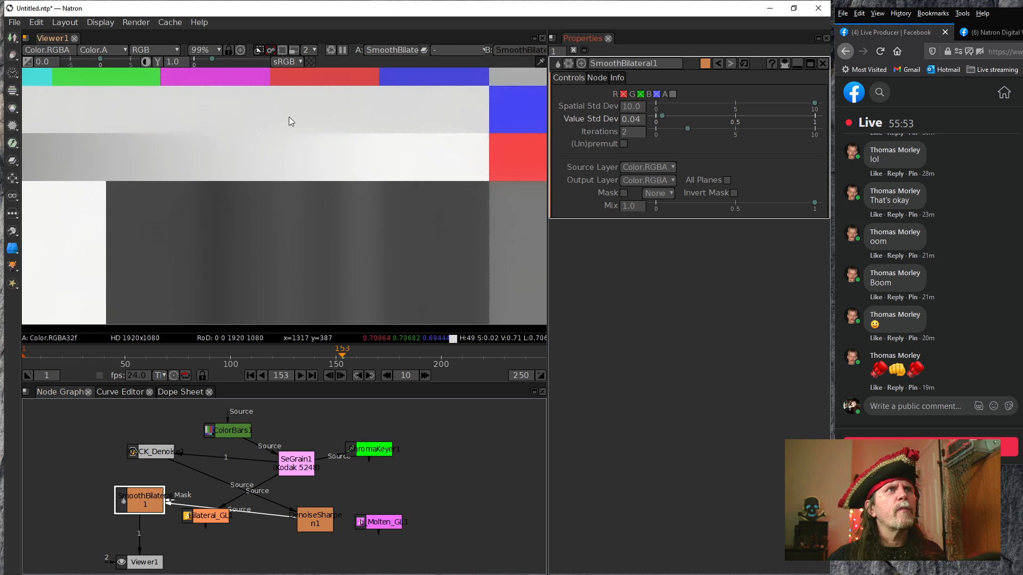
left_click(257, 50)
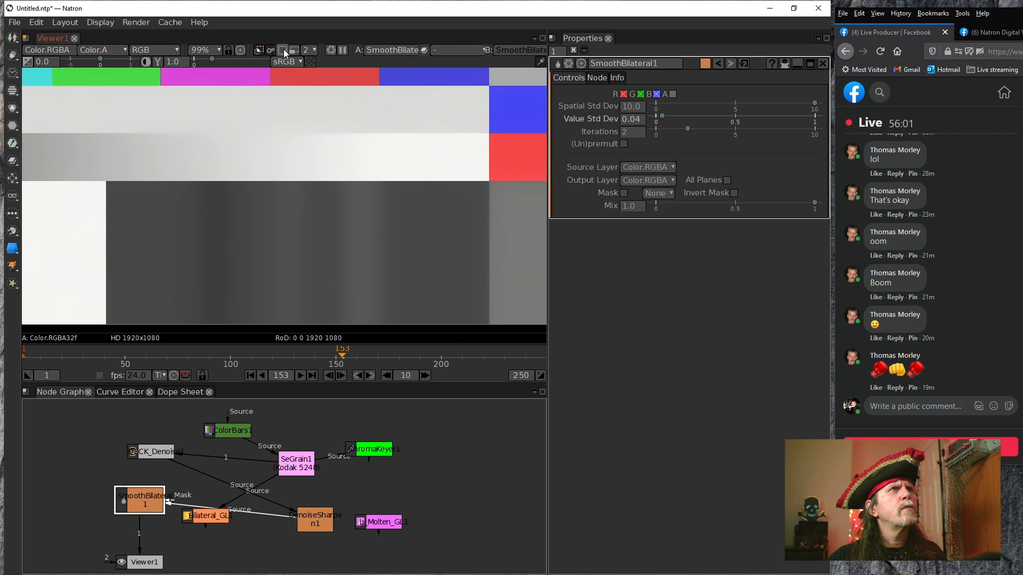
left_click(284, 50)
scroll(235, 213, "down", 5)
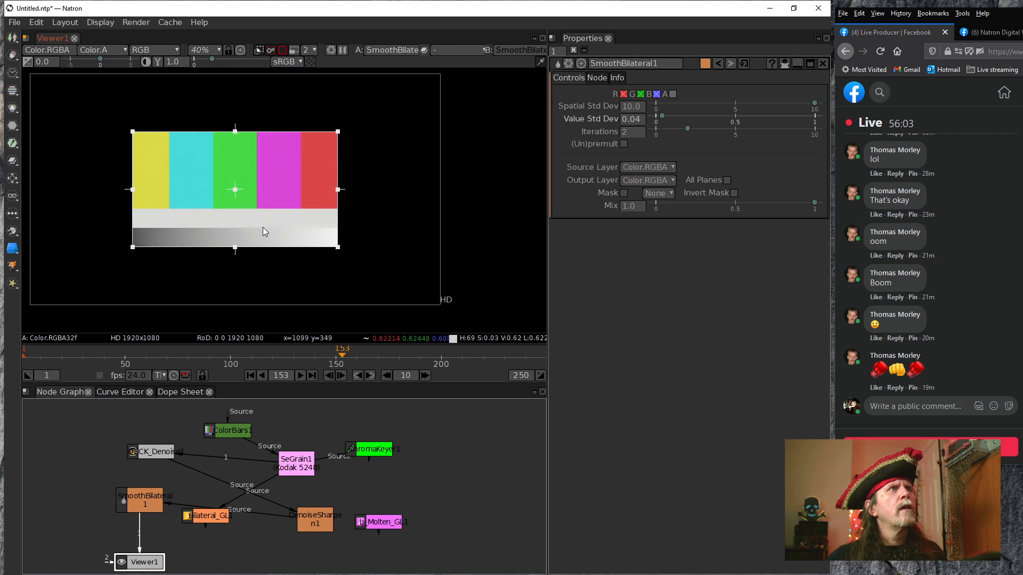
left_click_drag(234, 195, 304, 258)
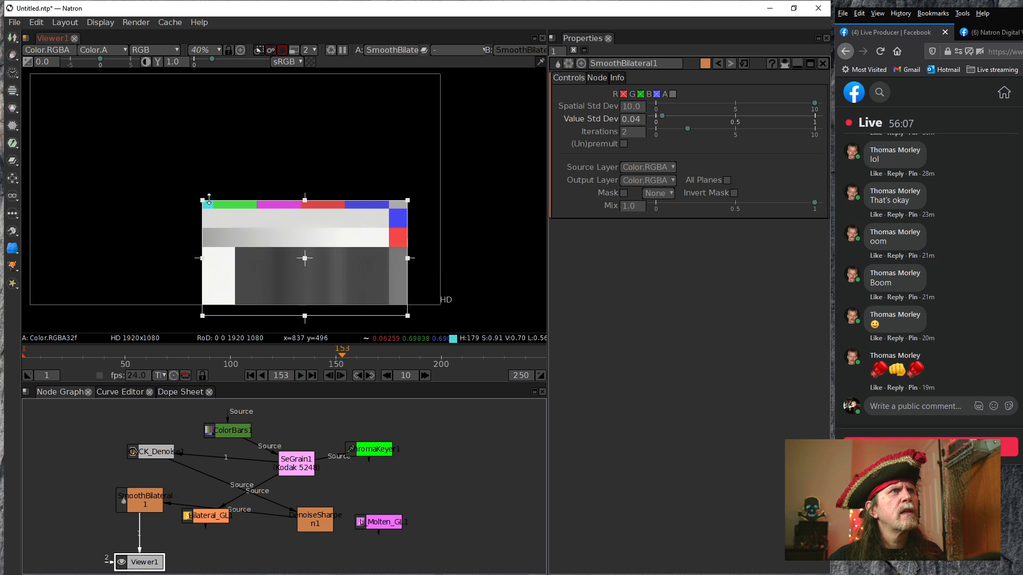
left_click_drag(203, 201, 256, 256)
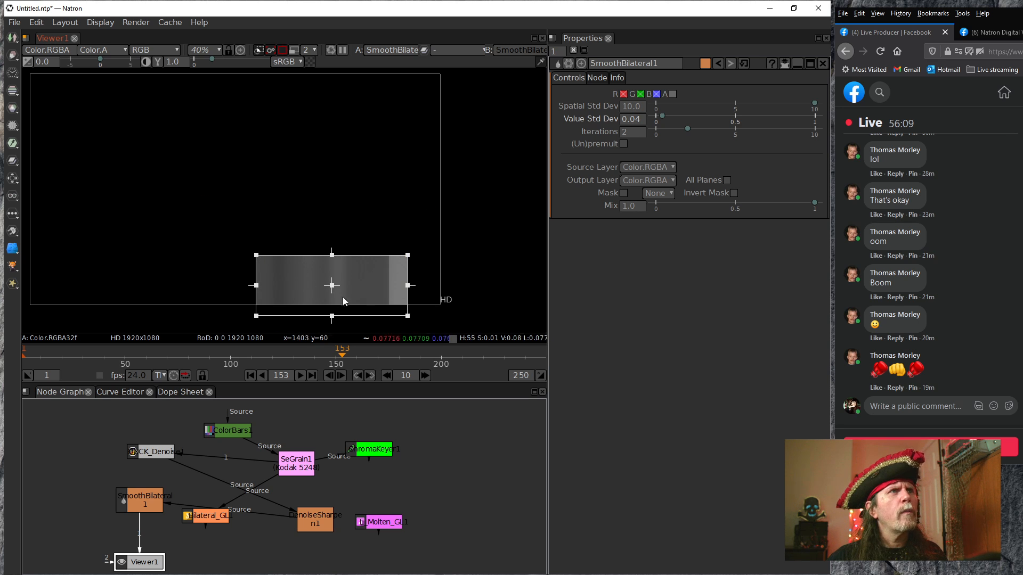
left_click_drag(407, 316, 380, 295)
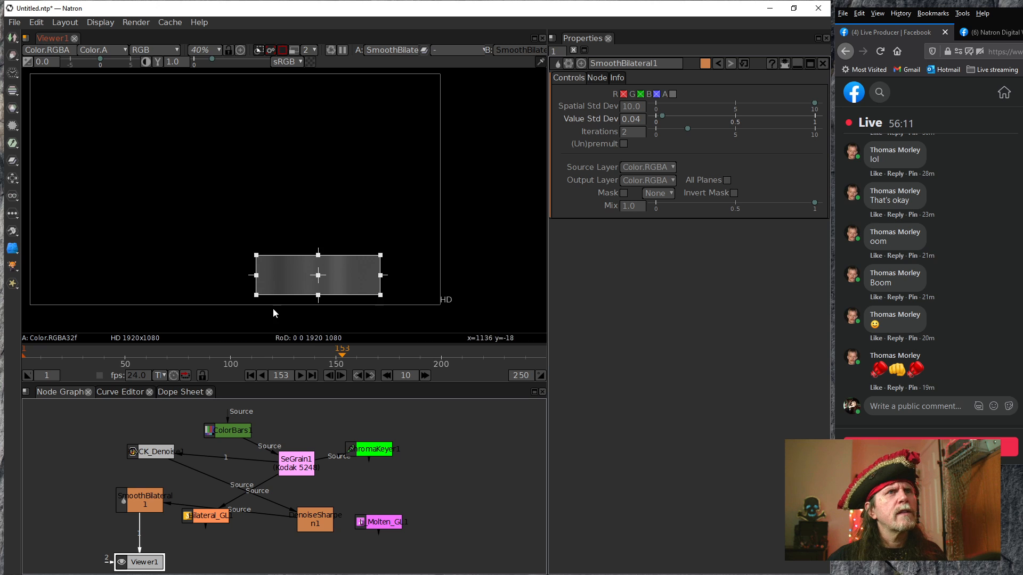
Enlarge the region of interest in the view and pull its right edge inward over the dark bars
scroll(342, 263, "up", 5)
left_click_drag(337, 281, 368, 245)
scroll(417, 257, "up", 7)
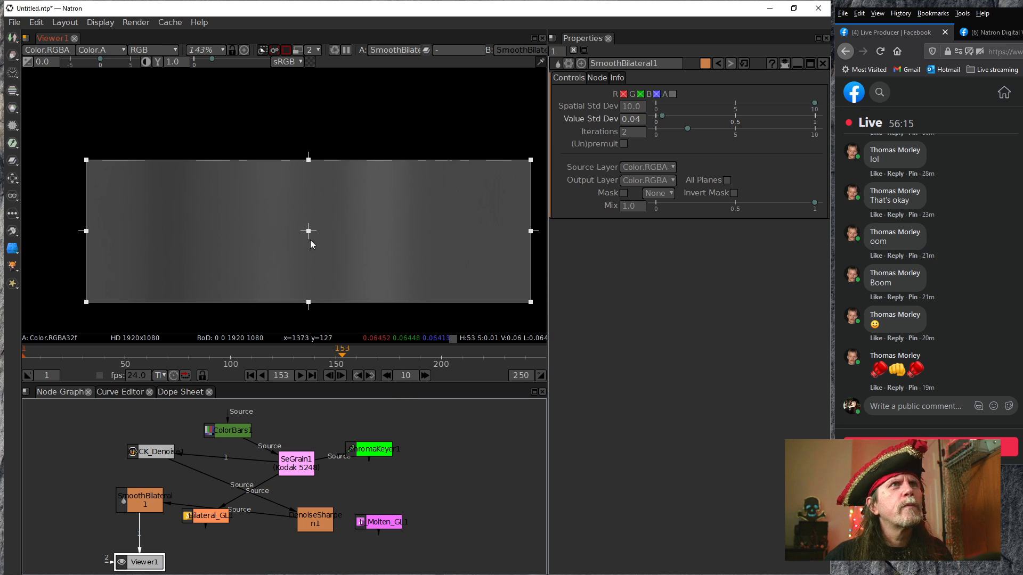
left_click_drag(309, 230, 308, 230)
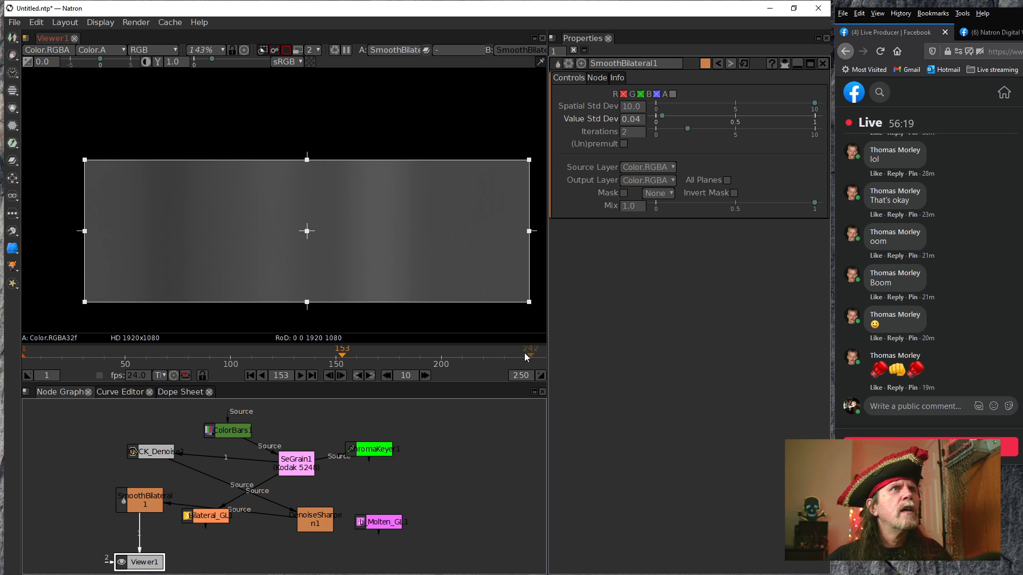
left_click_drag(529, 218, 497, 219)
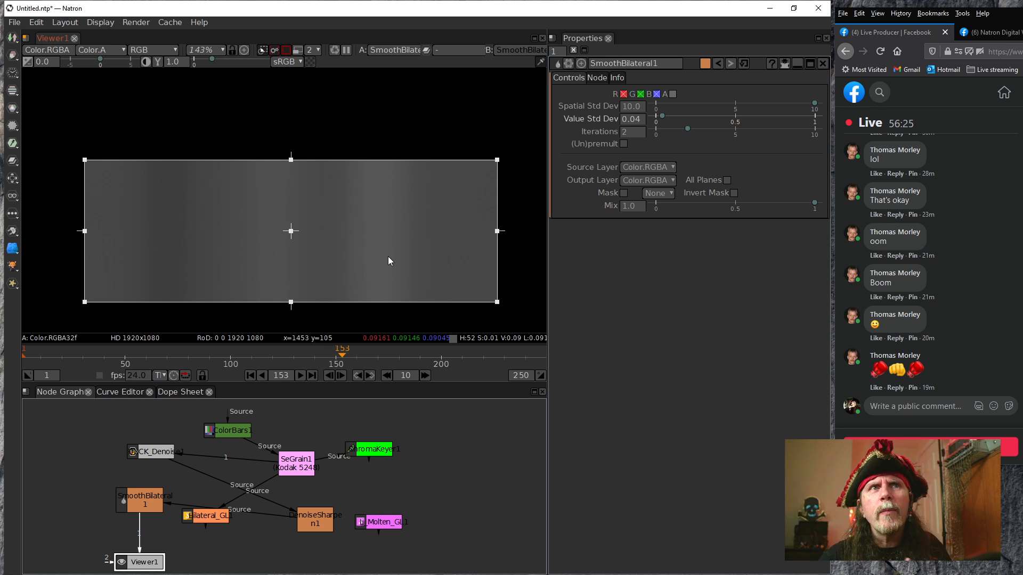
left_click(959, 324)
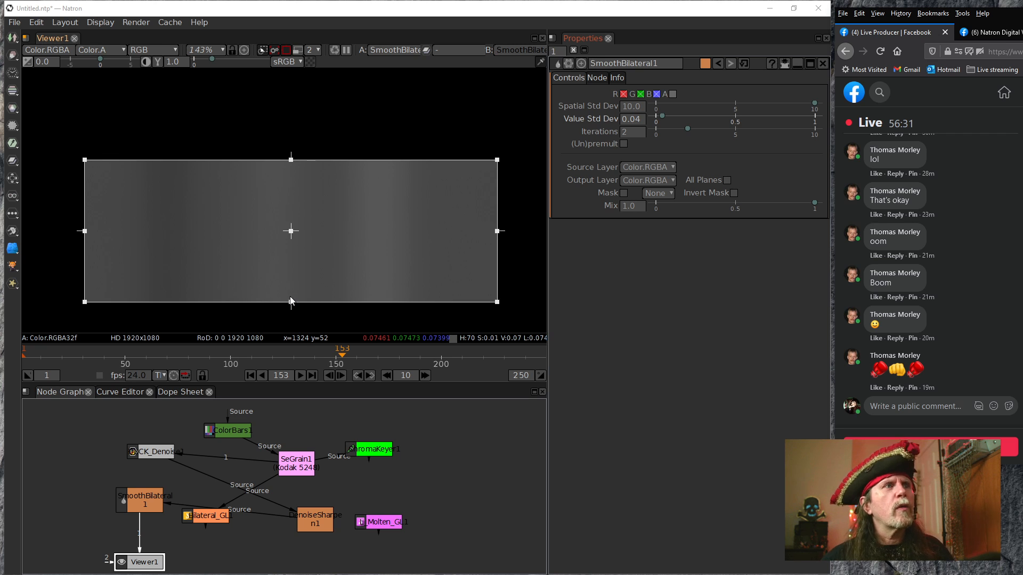
Try SmoothBilateral1's Spatial Std Dev at 0.0 and at 2.0
left_click(133, 501)
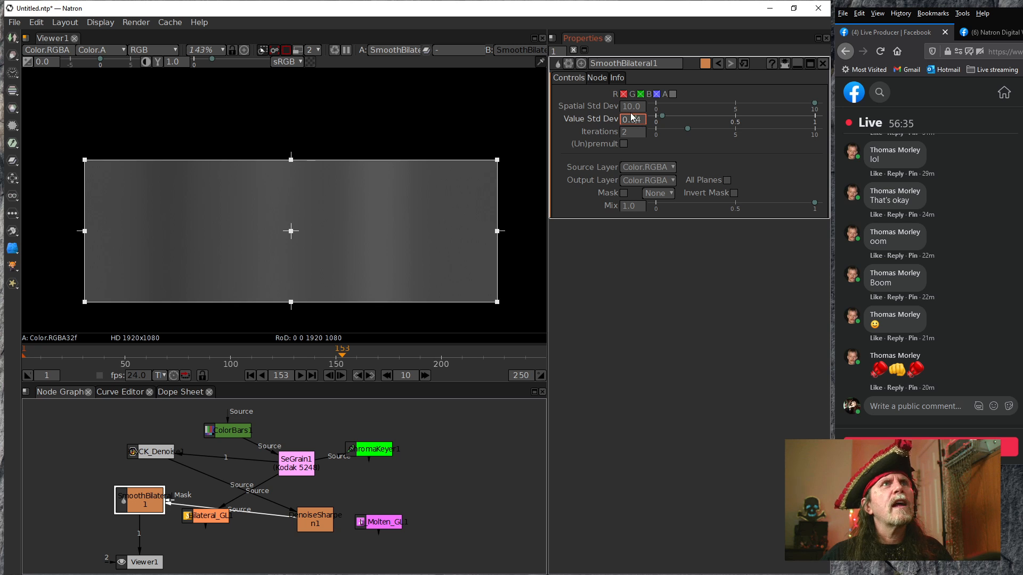
scroll(627, 108, "down", 6)
scroll(628, 108, "down", 1)
scroll(625, 109, "down", 2)
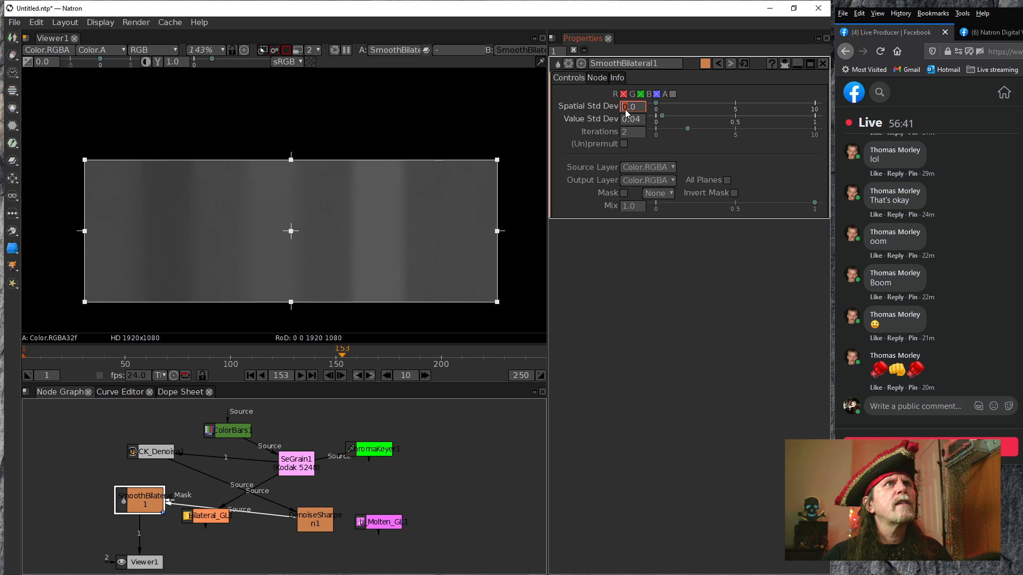
scroll(625, 110, "up", 1)
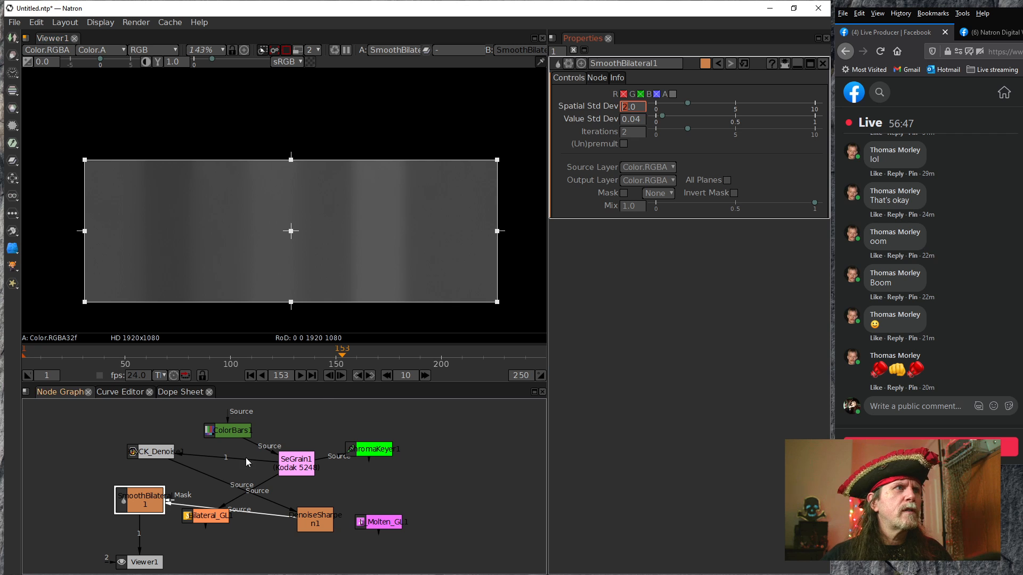
Compare the original grain of SeGrain1 in Viewer1 with the SmoothBilateral1 result on the dark bars
left_click_drag(136, 533, 279, 495)
left_click(292, 473)
key("1")
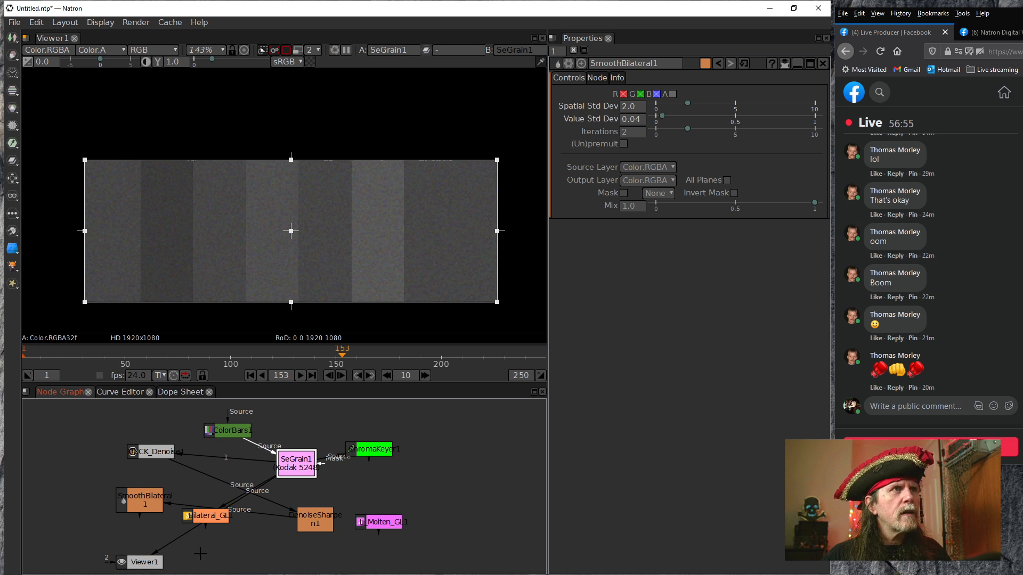
left_click(134, 511)
key("1")
Set SmoothBilateral1's Value Std Dev to 0.002, Iterations to 7 and Spatial Std Dev to 4.0
left_click(643, 119)
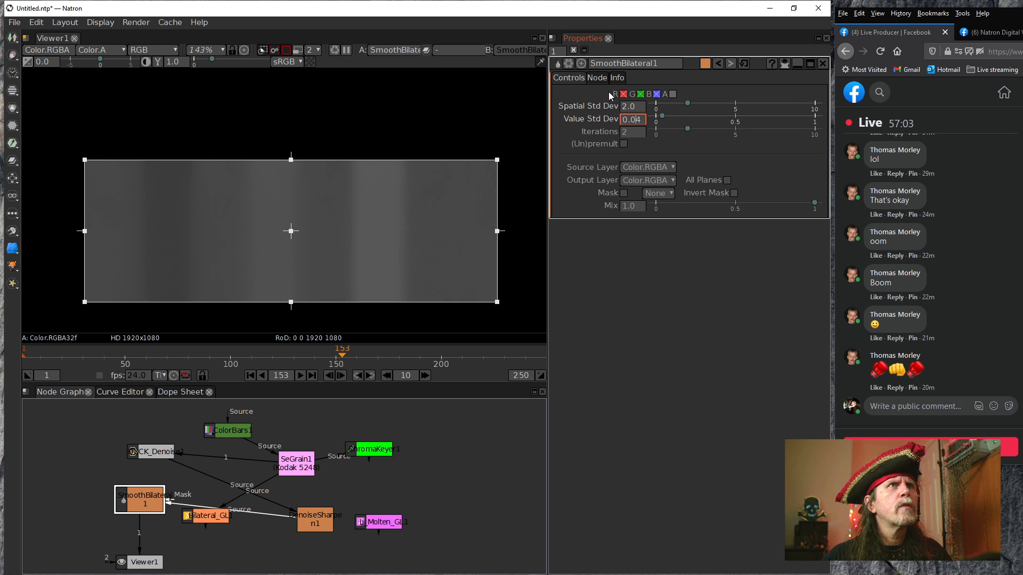
scroll(637, 121, "down", 1)
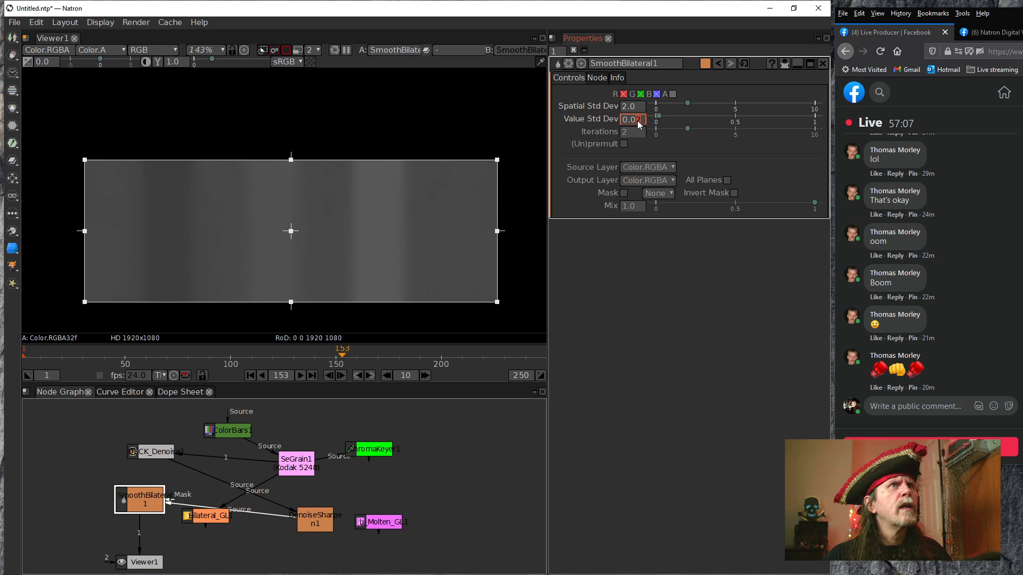
scroll(637, 121, "down", 1)
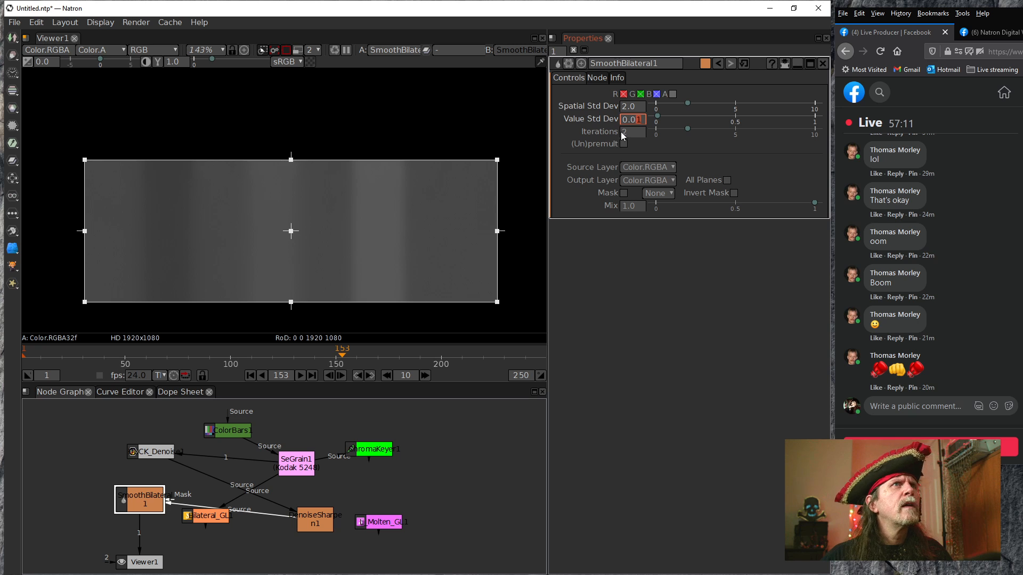
scroll(621, 132, "down", 1)
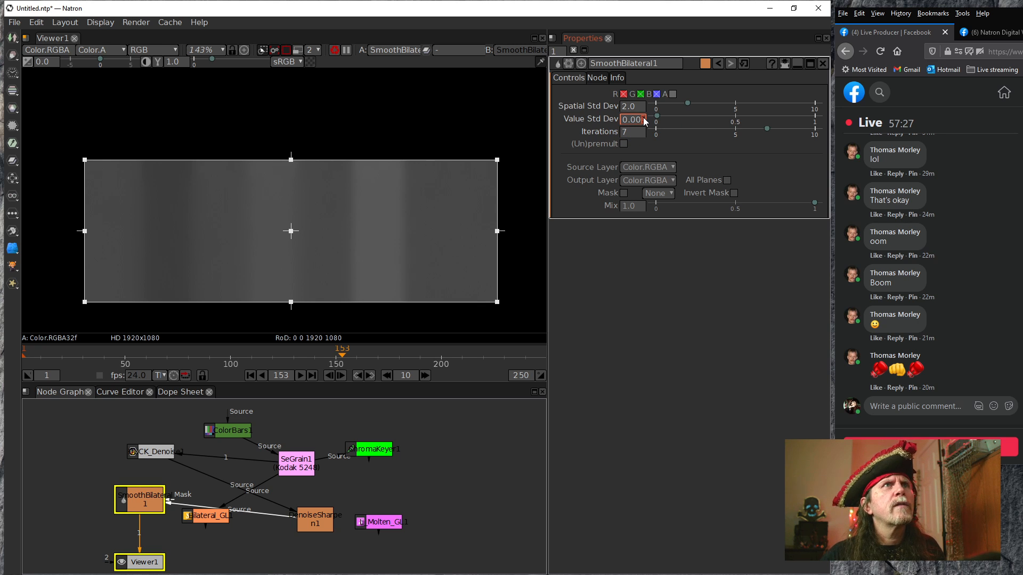
scroll(641, 121, "down", 1)
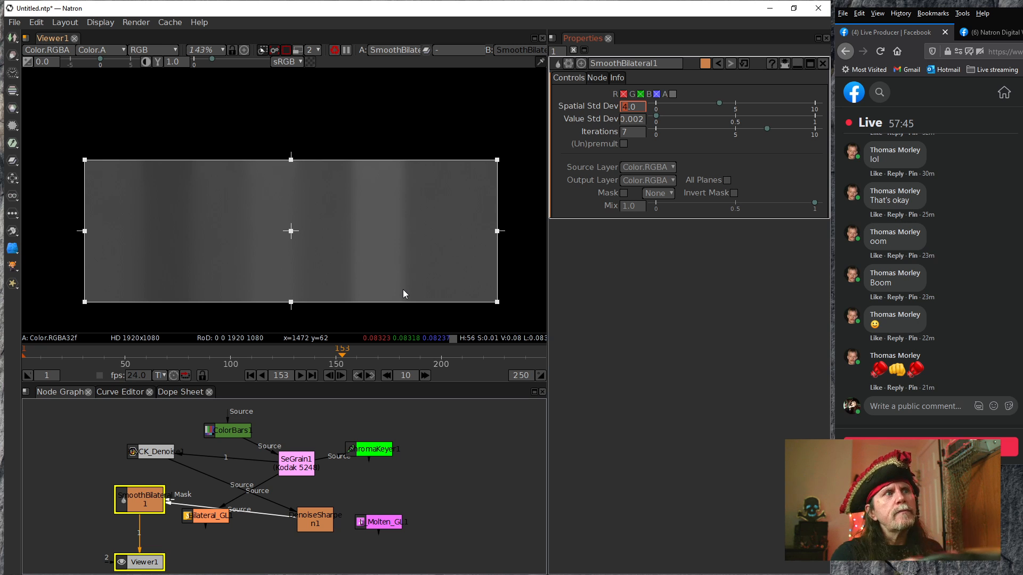
Set SmoothBilateral1's Iterations to 1 and its Value Std Dev to 0.0001
left_click_drag(633, 132, 575, 124)
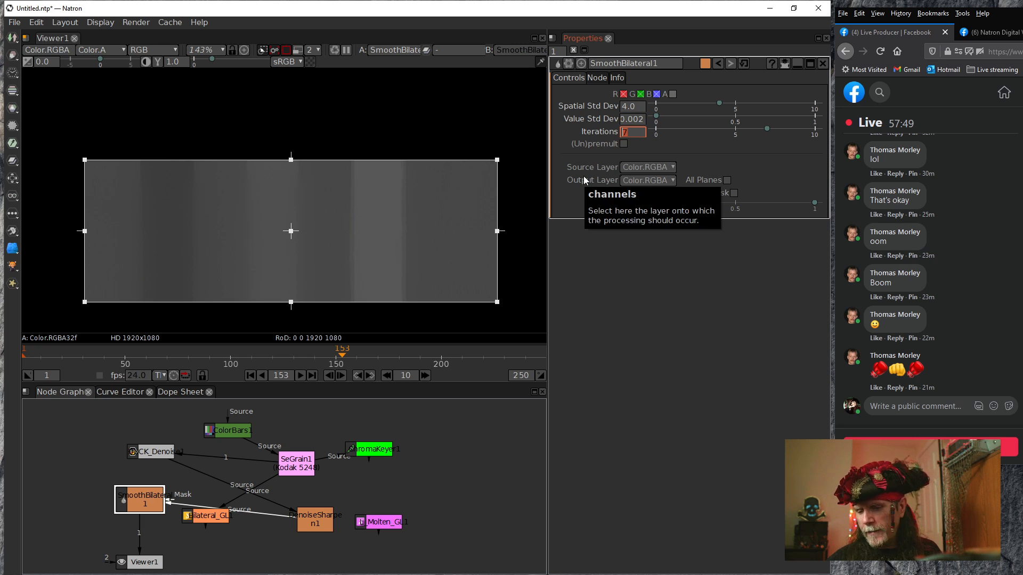
type("1")
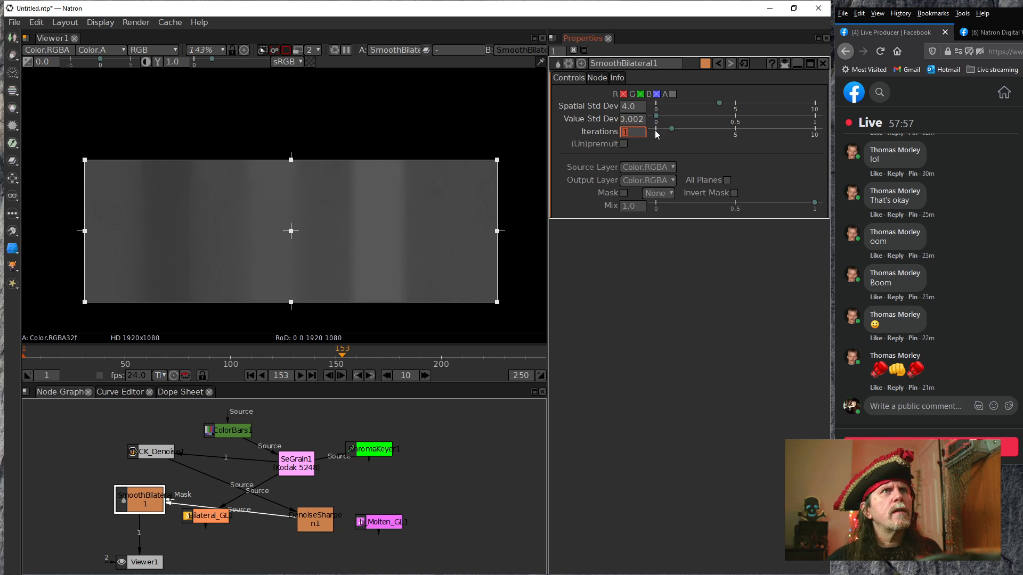
scroll(638, 118, "down", 2)
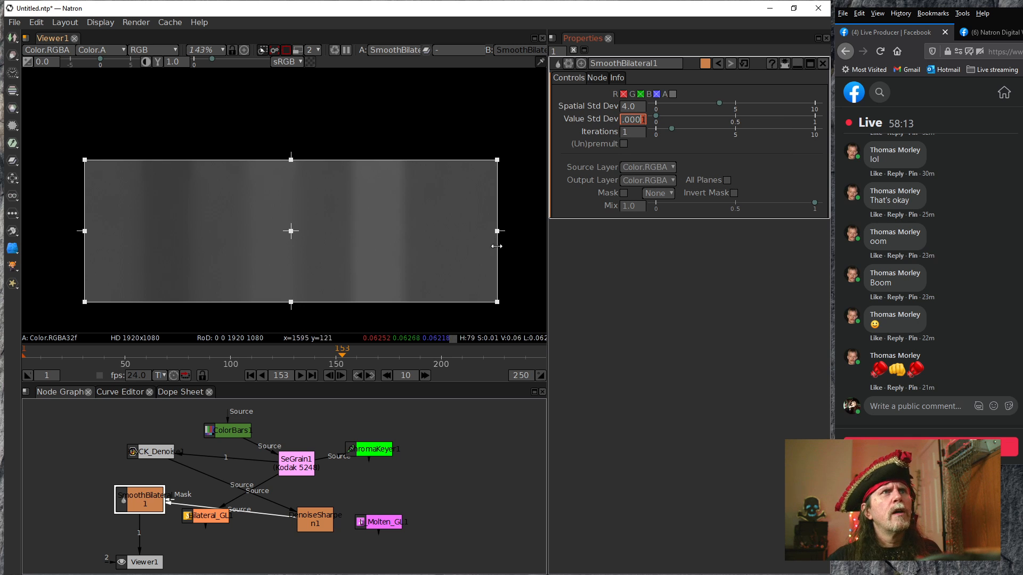
Show DenoiseSharpen1 in Viewer1, and reposition the SmoothBilateral1 and Viewer1 nodes in the graph
mouse_move(140, 504)
left_mouse_down()
mouse_move(155, 523)
mouse_move(142, 524)
left_mouse_up()
left_click(304, 523)
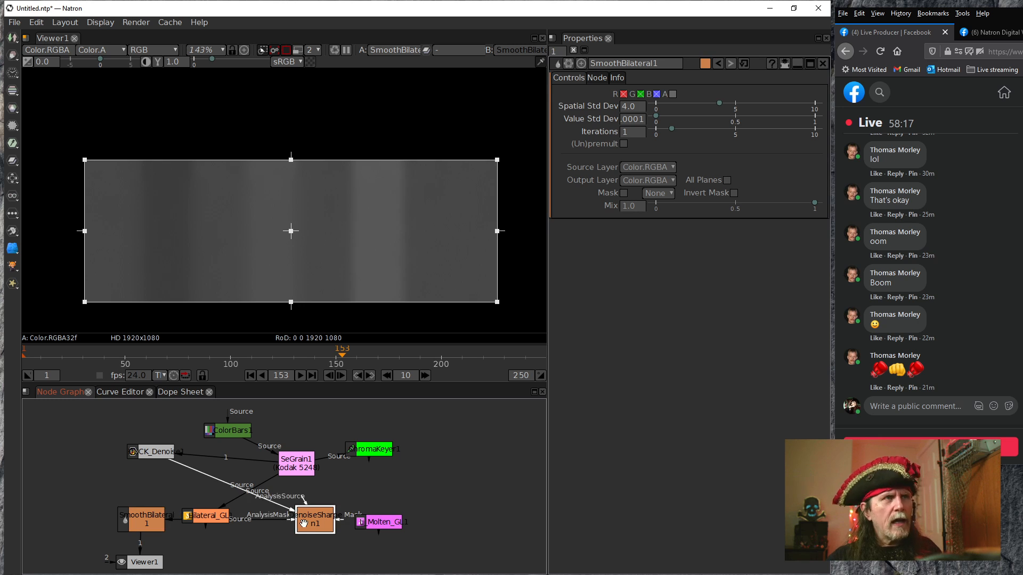
key("1")
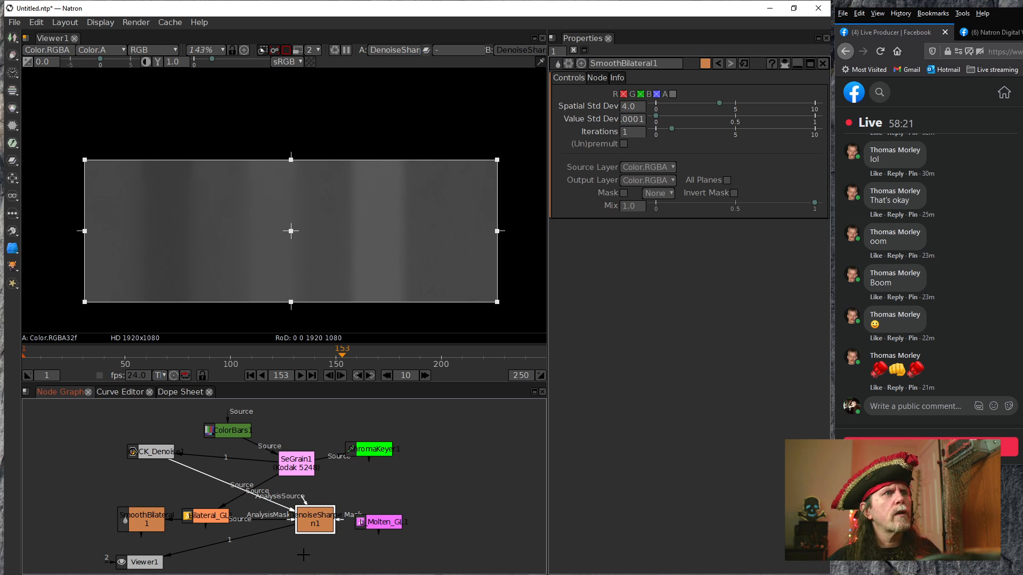
left_click_drag(140, 561, 224, 558)
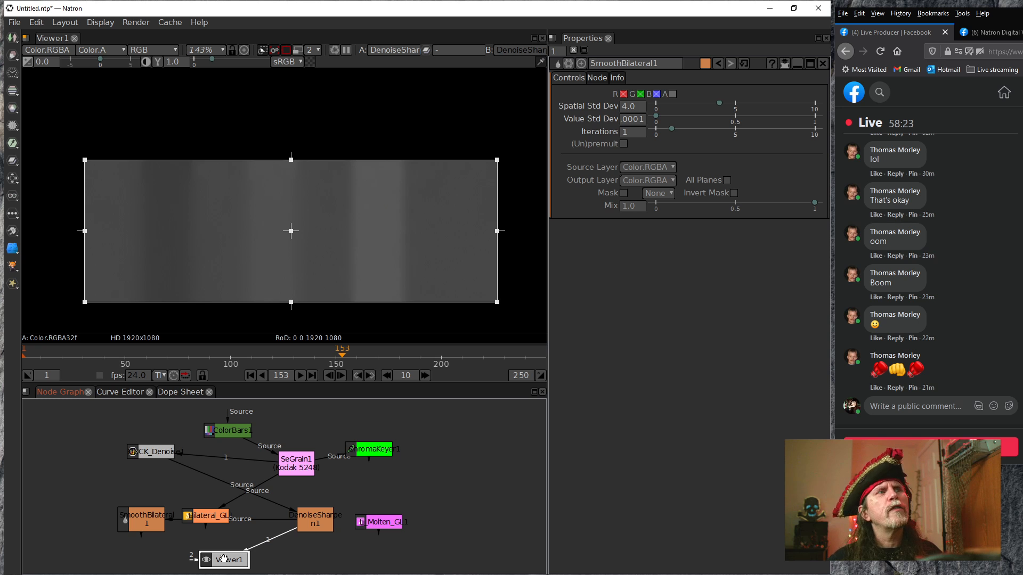